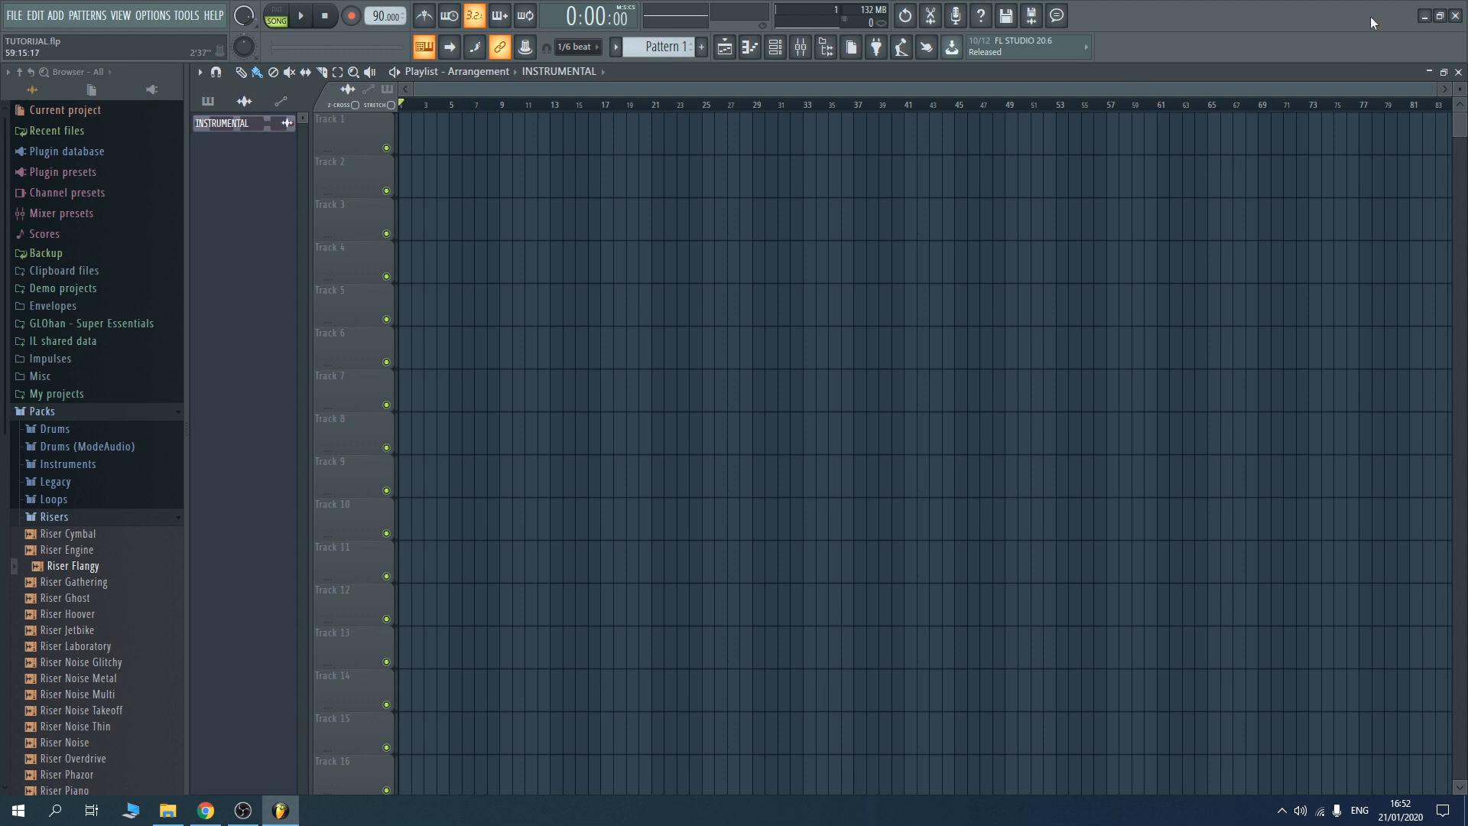
Step: Import the INSTRUMENTAL audio file from the desktop into Track 1 of the playlist at bar 1
{"action": "left_click", "coordinate": [1426, 21]}
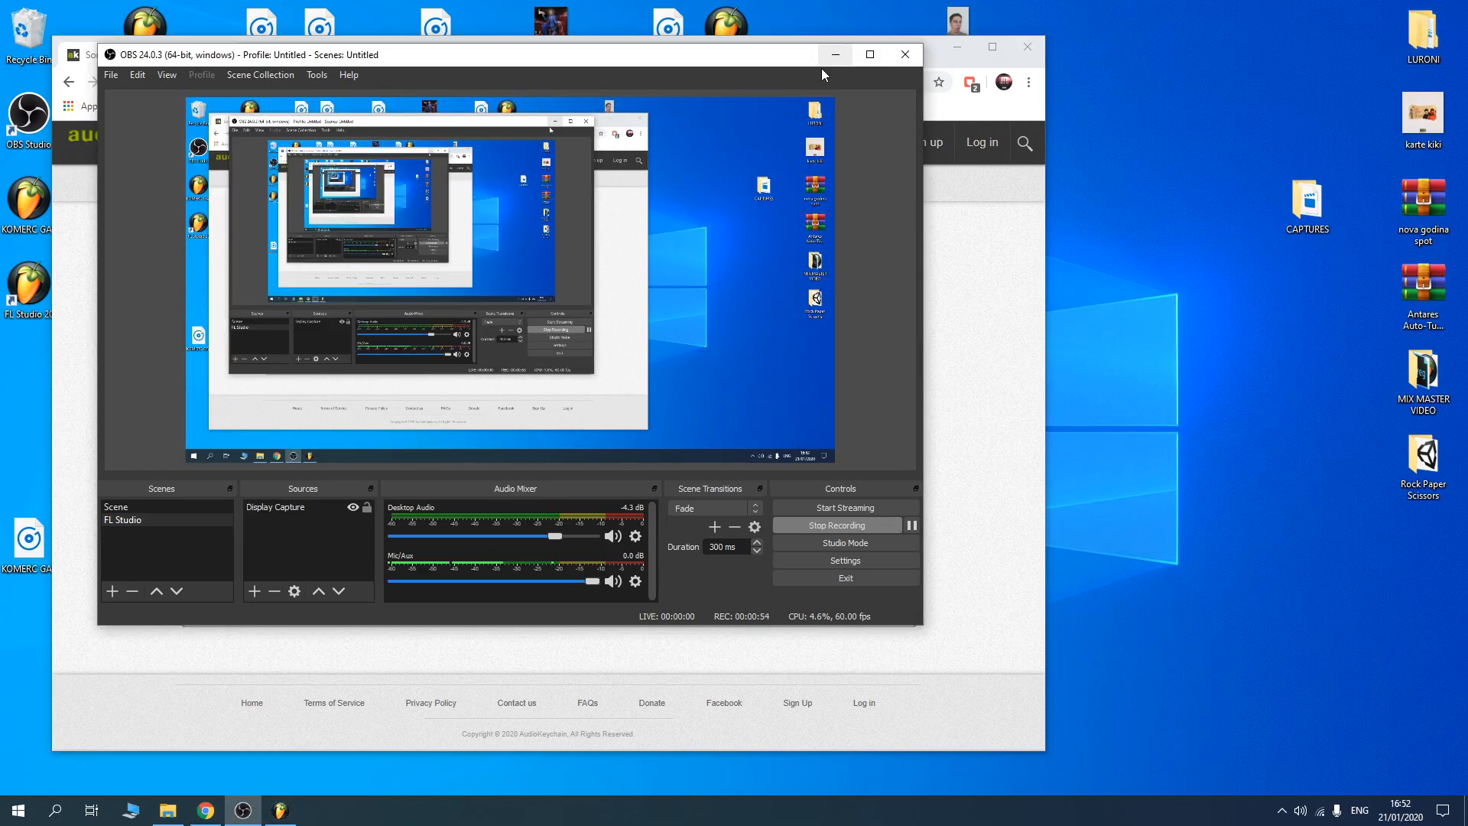
{"action": "left_click", "coordinate": [841, 52]}
{"action": "left_click_drag", "start_coordinate": [841, 52], "coordinate": [243, 176]}
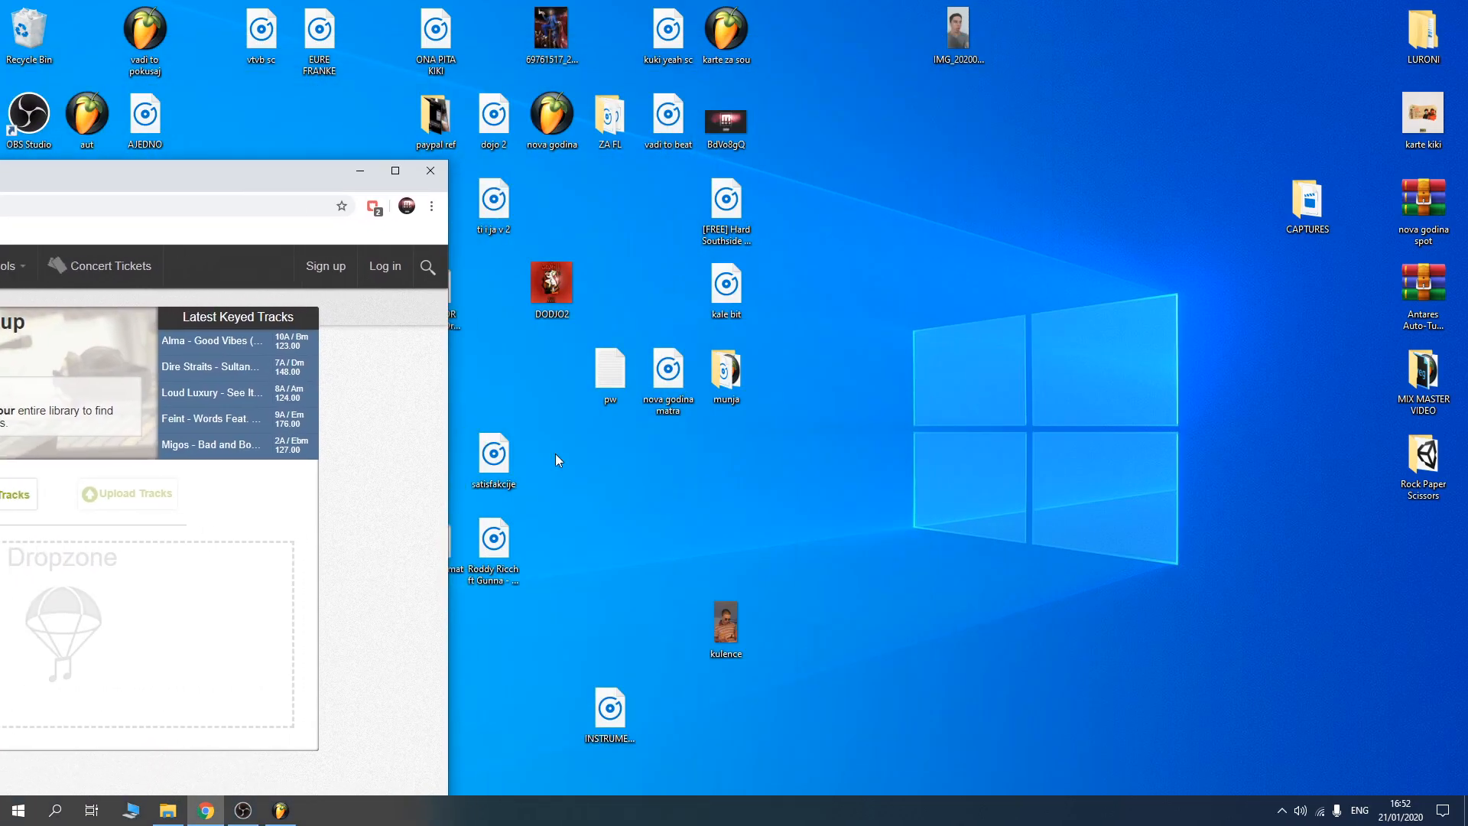
{"action": "left_click_drag", "start_coordinate": [623, 742], "coordinate": [1211, 500]}
{"action": "left_click_drag", "start_coordinate": [311, 184], "coordinate": [877, 62]}
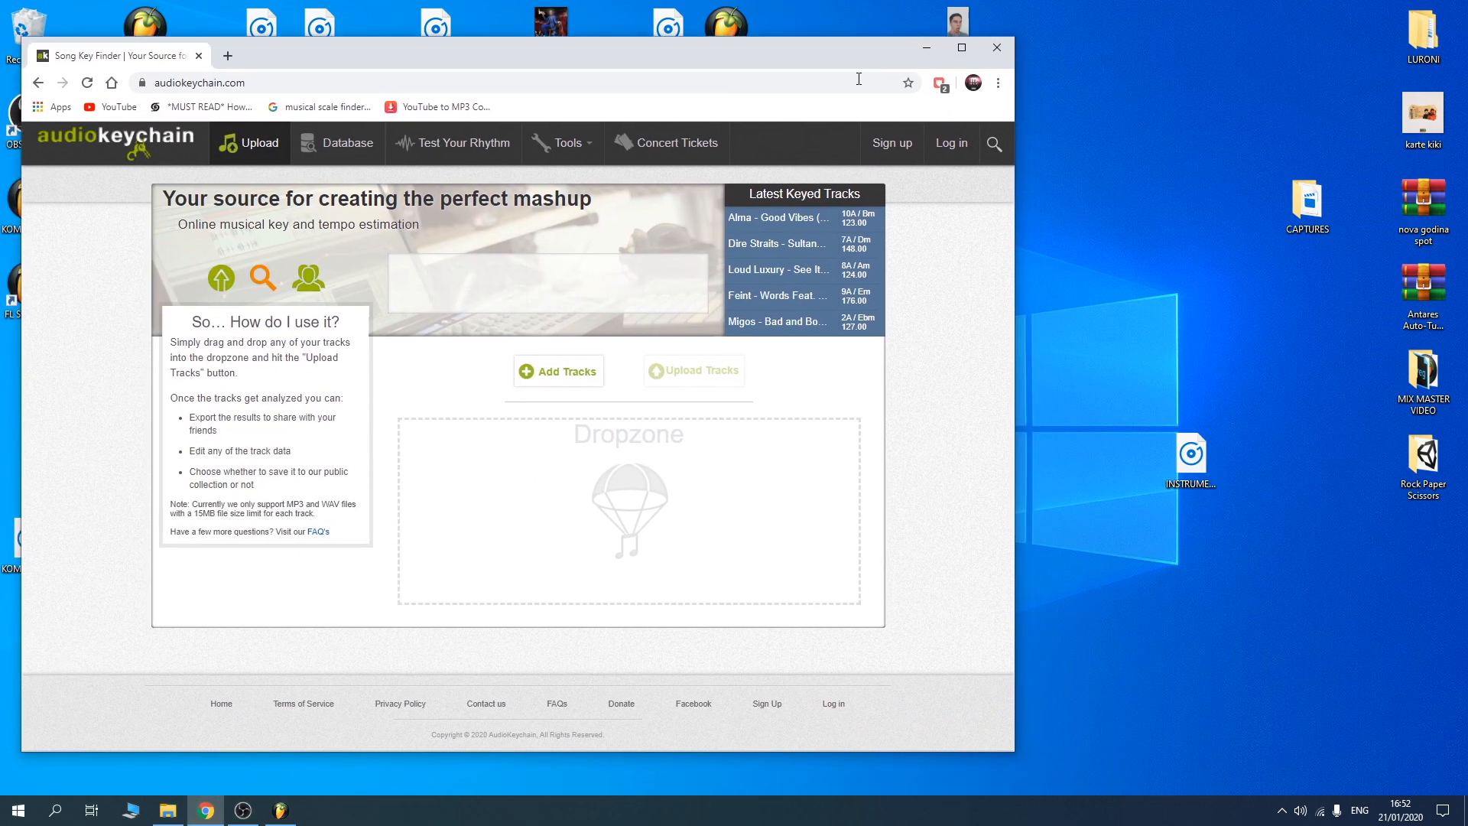
{"action": "left_click", "coordinate": [280, 811]}
{"action": "left_click", "coordinate": [168, 810]}
{"action": "left_click_drag", "start_coordinate": [781, 537], "coordinate": [420, 132]}
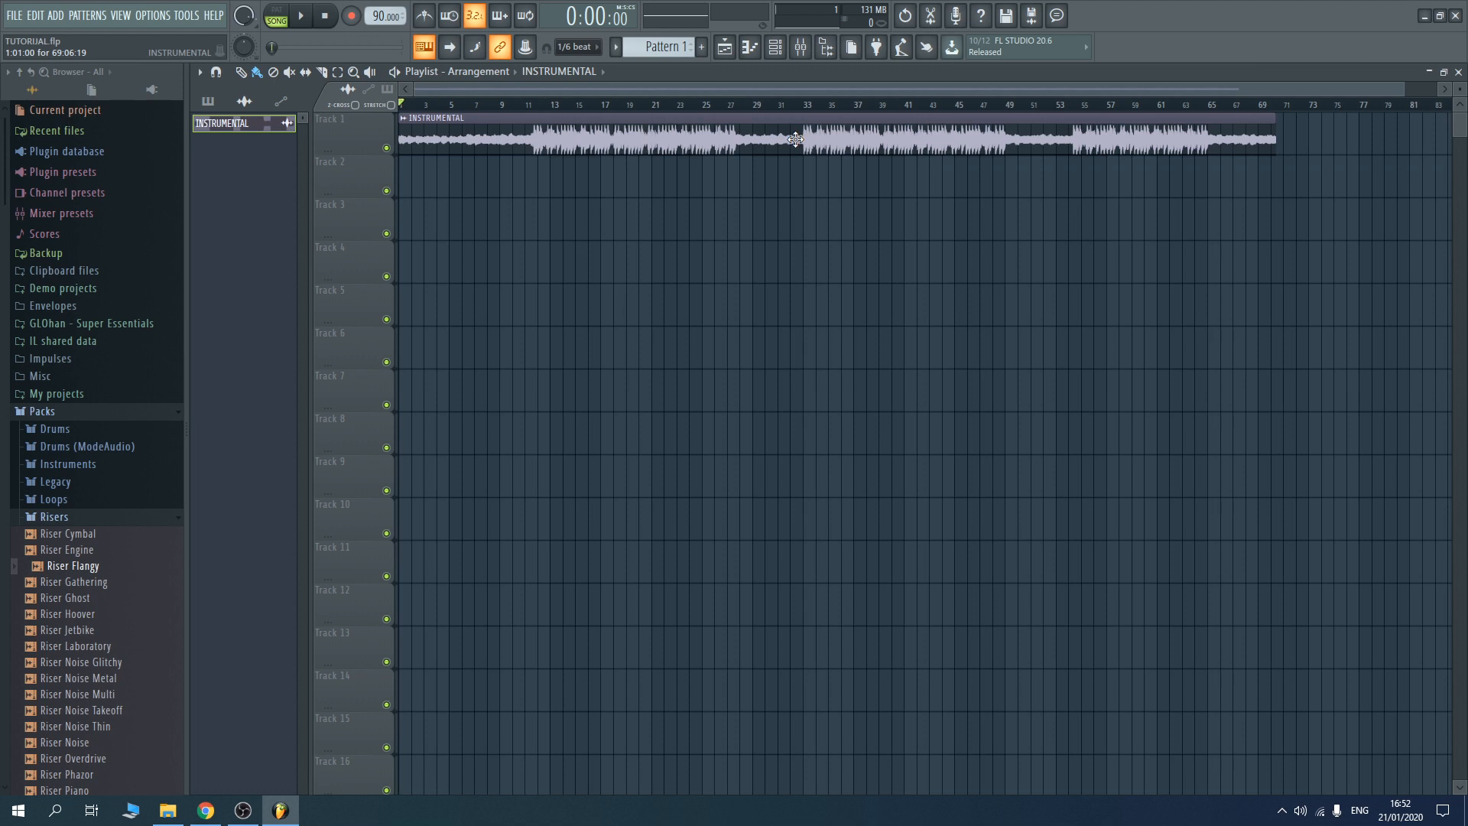
Step: Look at the instrumental clip's tempo detection option and the project's tempo tapper, leaving the tempo unset
{"action": "left_click_drag", "start_coordinate": [379, 17], "coordinate": [380, 15]}
{"action": "left_click", "coordinate": [407, 121]}
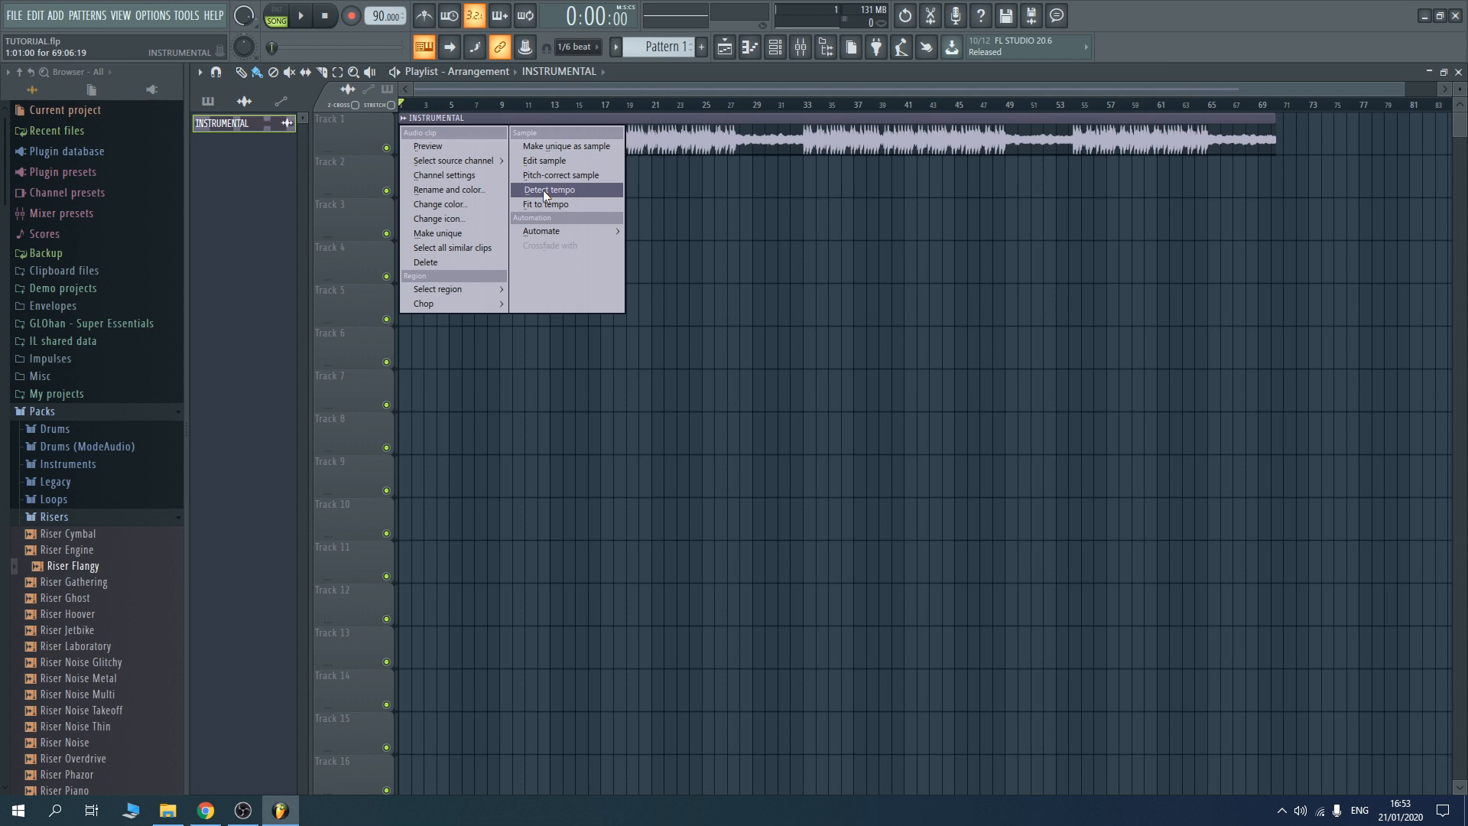
{"action": "right_click", "coordinate": [381, 20]}
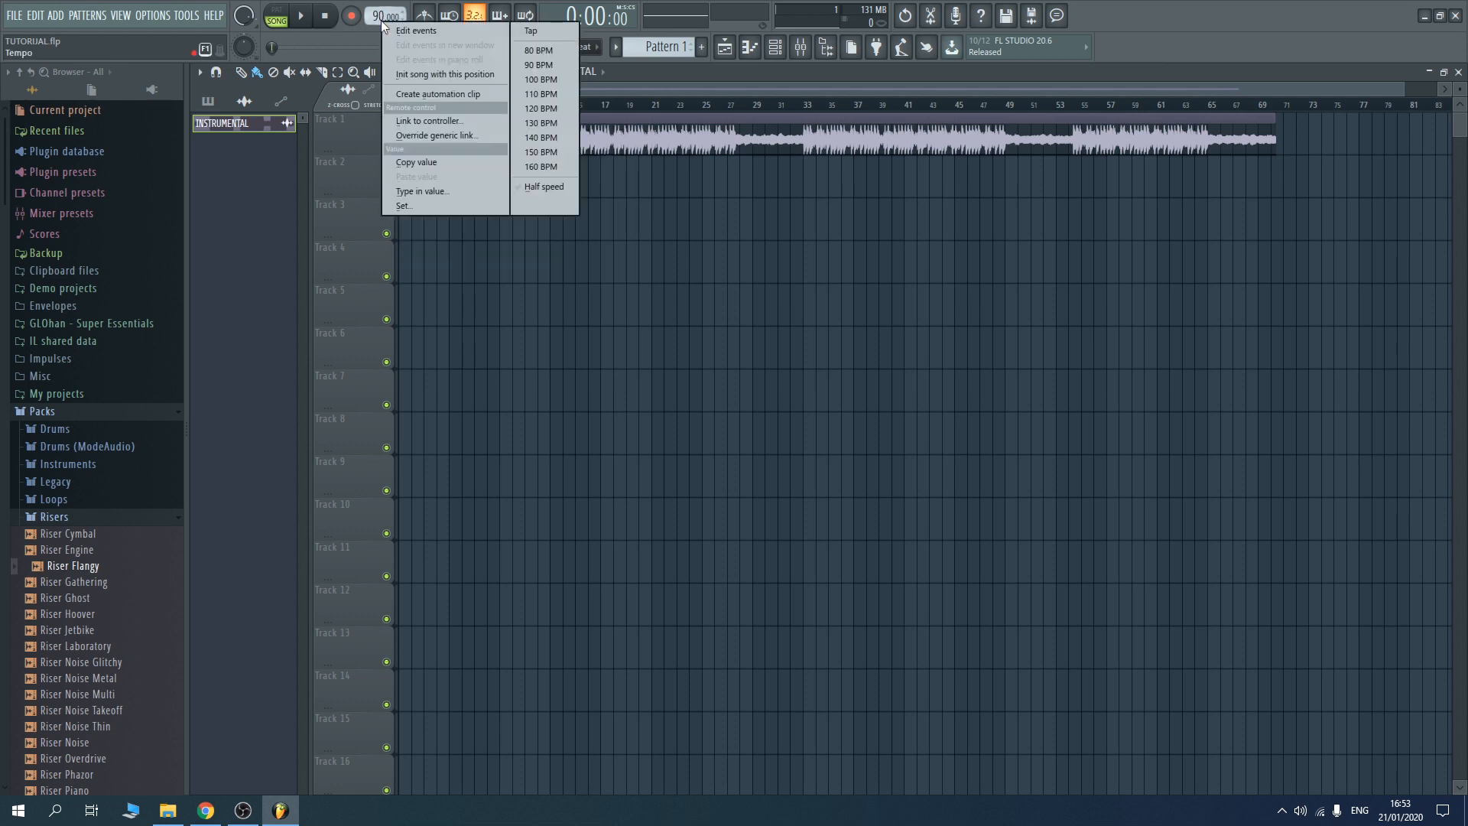
{"action": "left_click", "coordinate": [552, 29]}
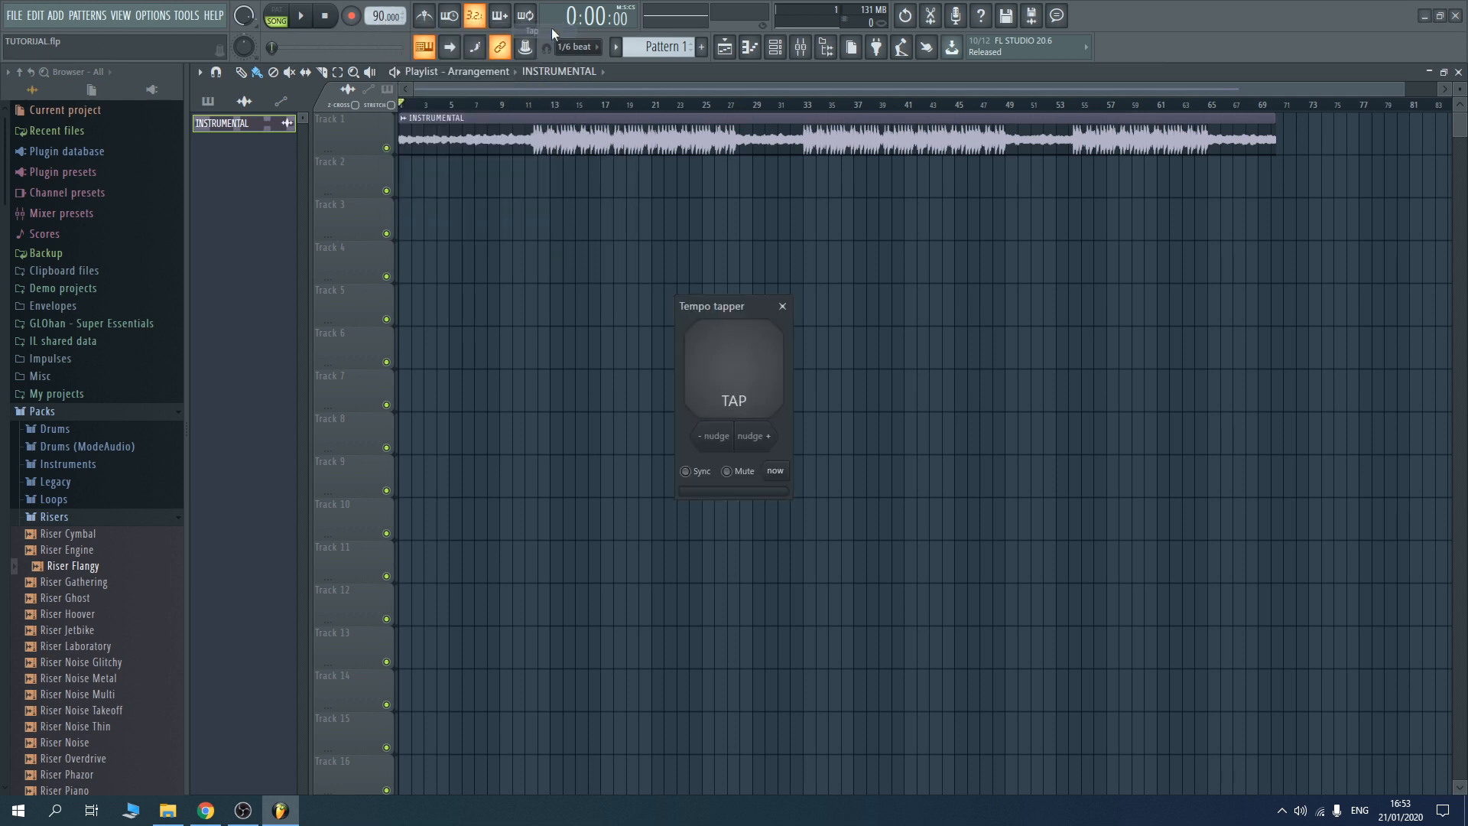
{"action": "left_click", "coordinate": [782, 306]}
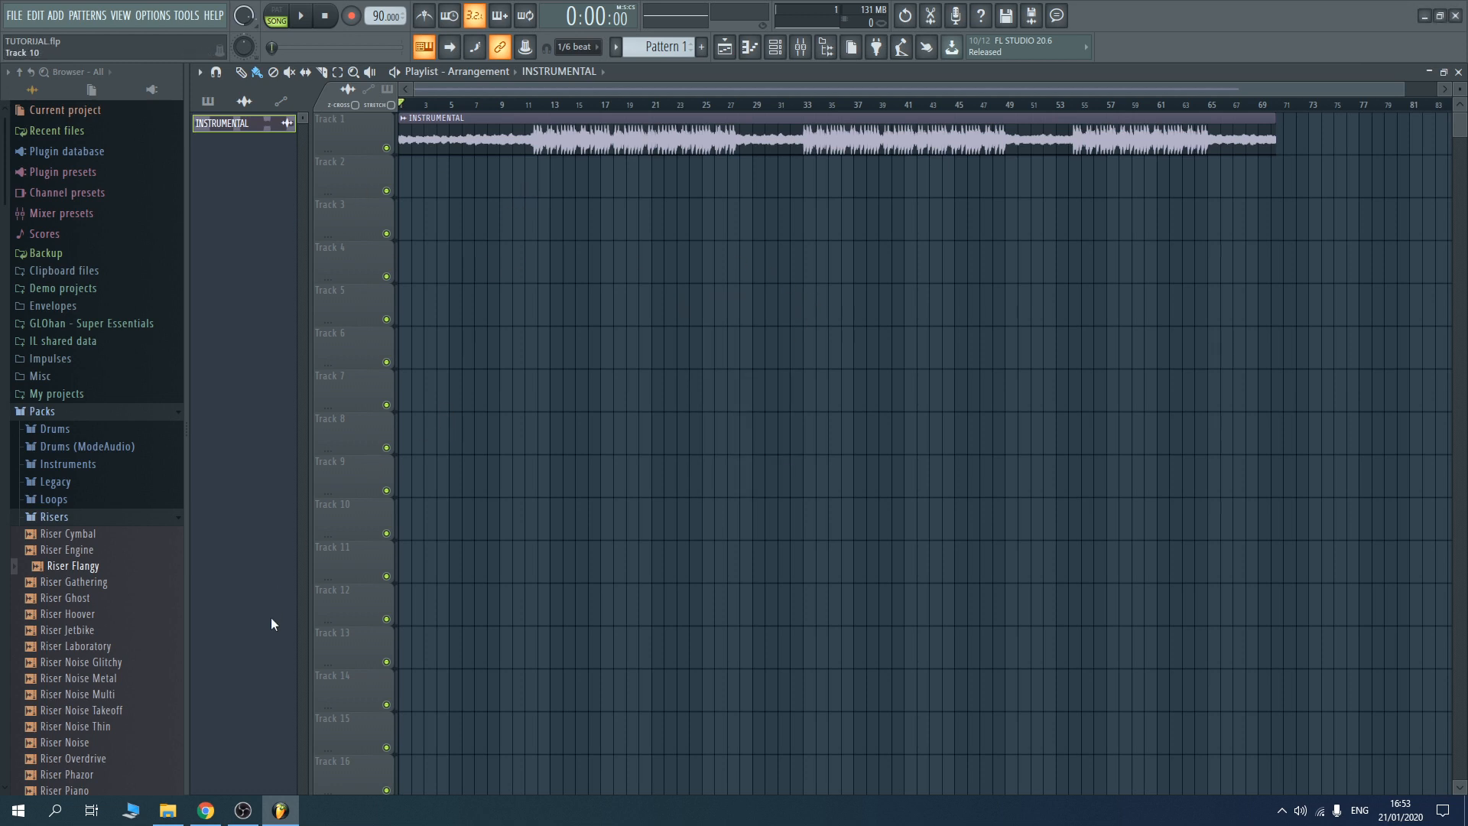
Step: Switch to the AudioKeychain website, add INSTRUMENTAL.mp3 to the dropzone and upload it for key and tempo analysis
{"action": "left_click", "coordinate": [1425, 17]}
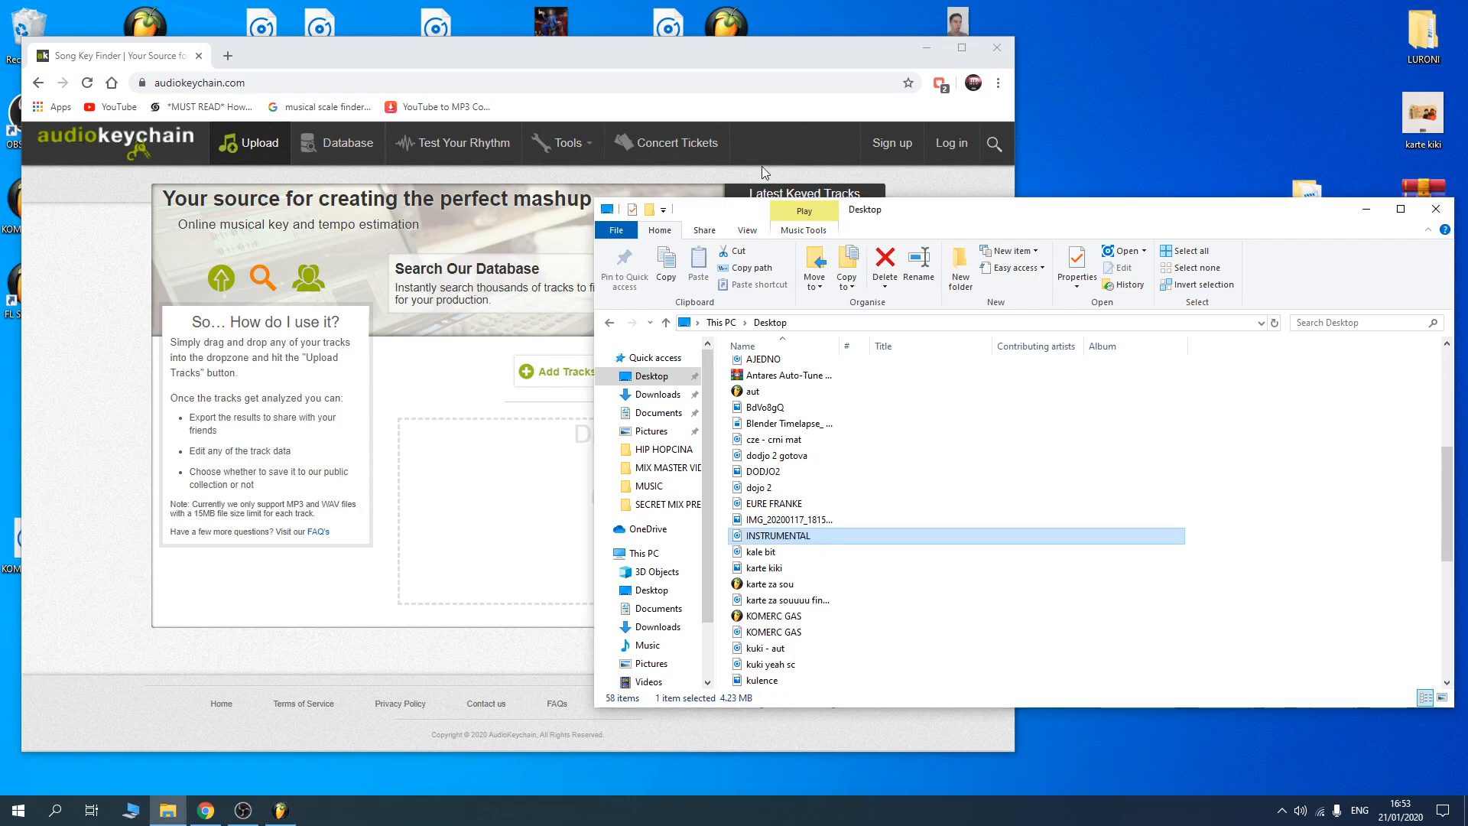
{"action": "left_click_drag", "start_coordinate": [683, 66], "coordinate": [653, 59]}
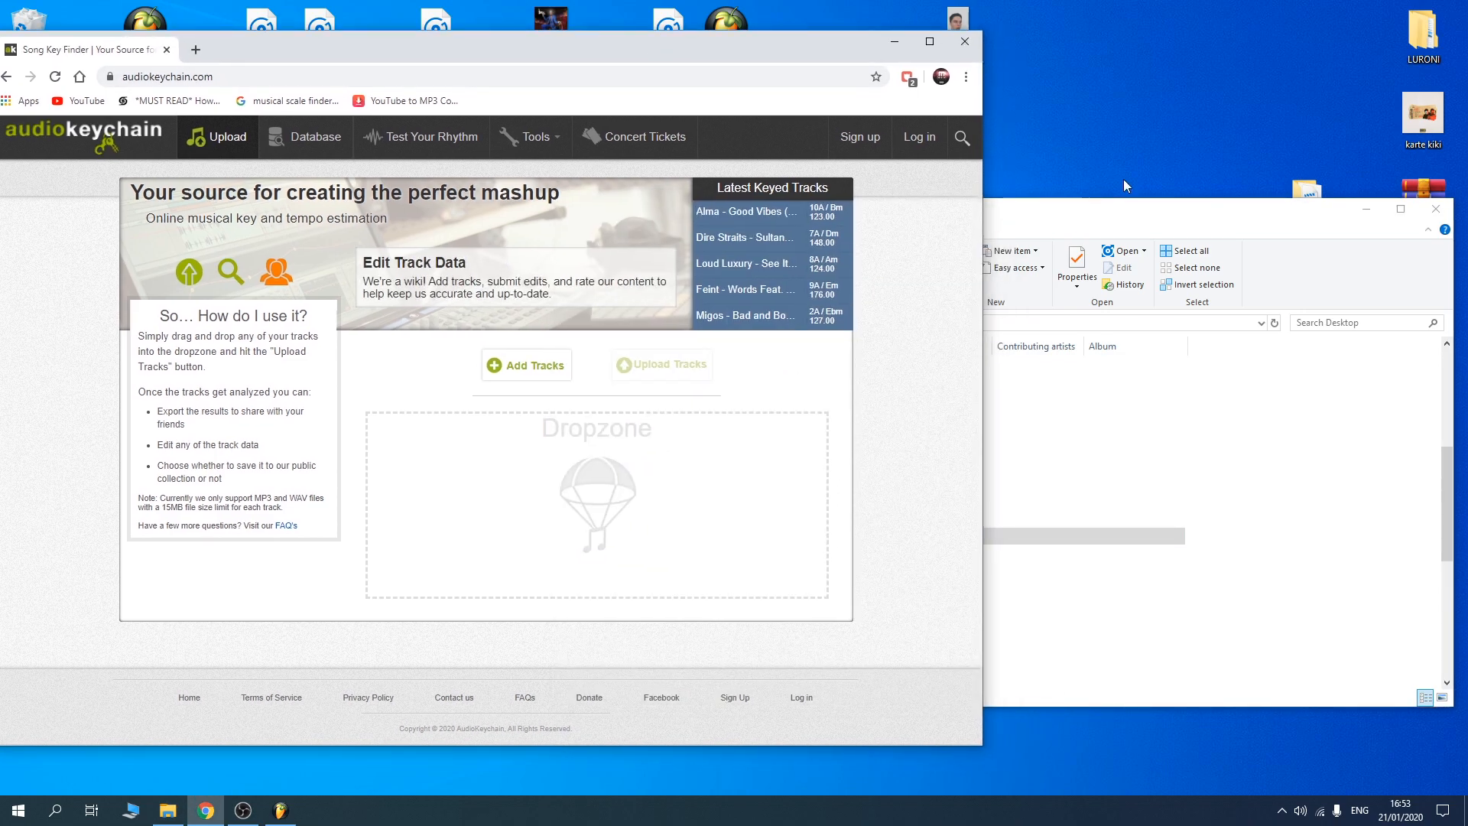
{"action": "left_click", "coordinate": [1130, 209]}
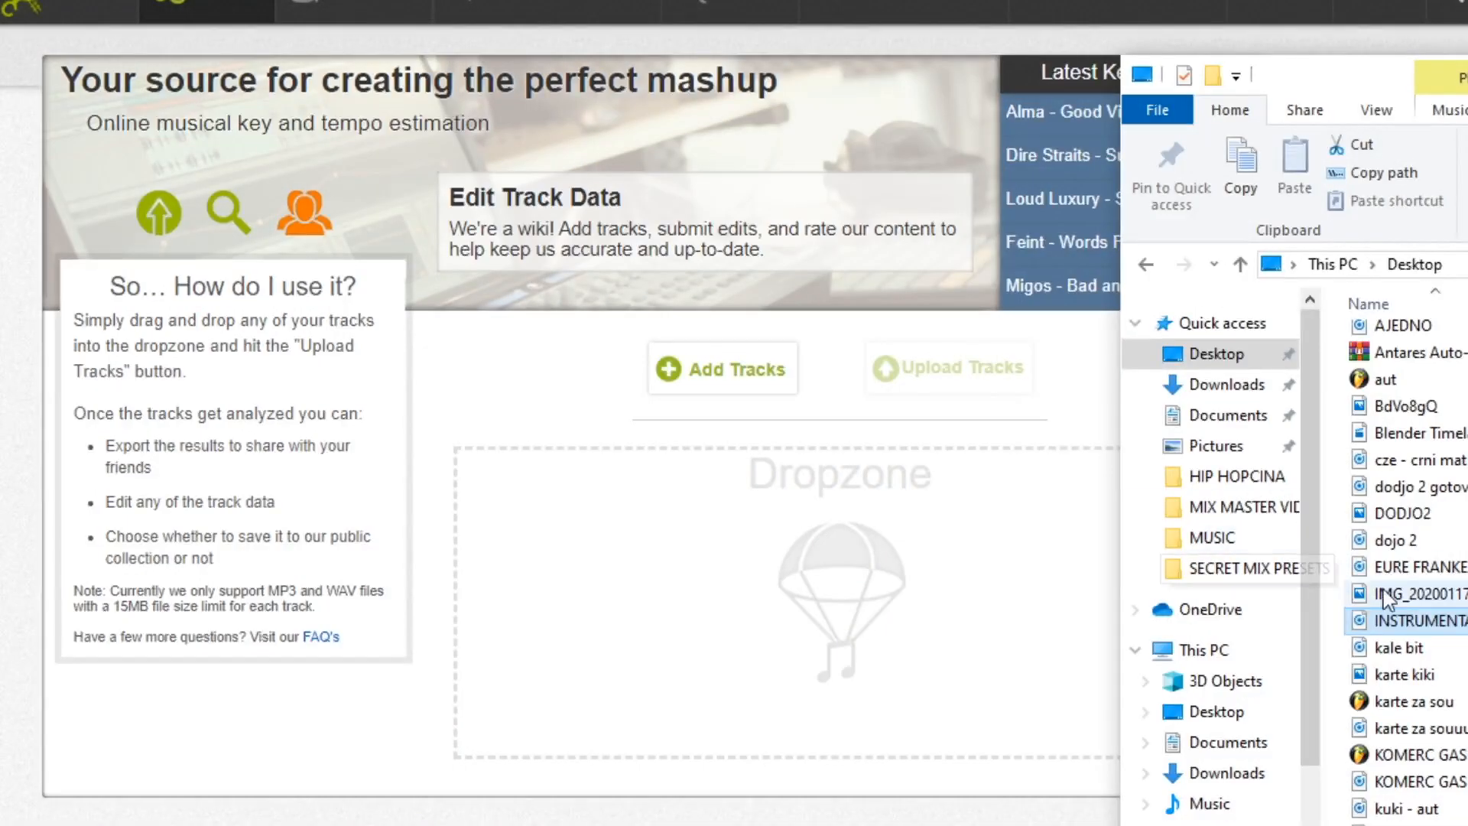
{"action": "left_click_drag", "start_coordinate": [1402, 618], "coordinate": [832, 604]}
{"action": "left_click_drag", "start_coordinate": [1345, 74], "coordinate": [789, 174]}
{"action": "left_click", "coordinate": [1269, 74]}
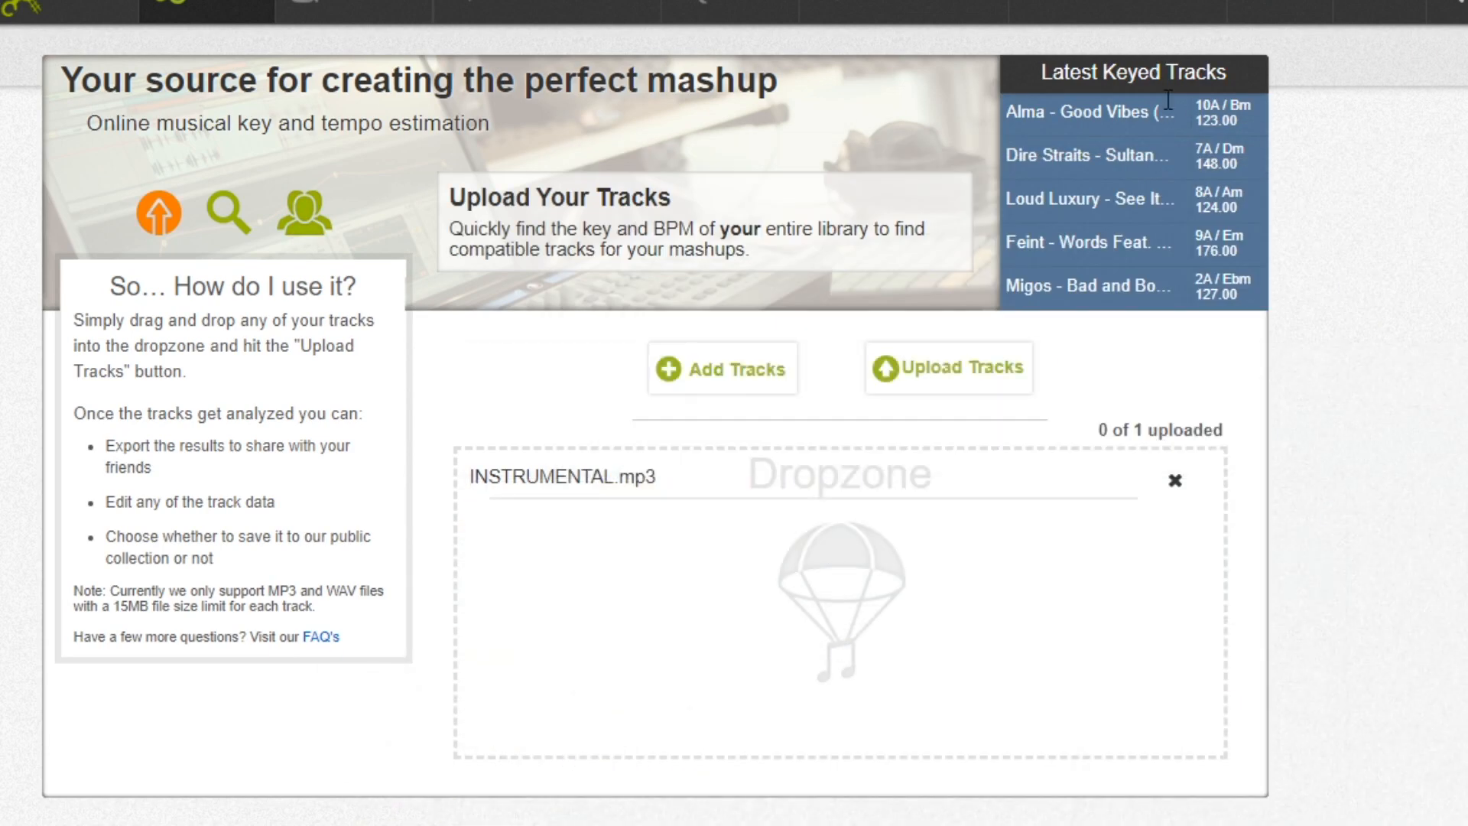
{"action": "left_click", "coordinate": [942, 386]}
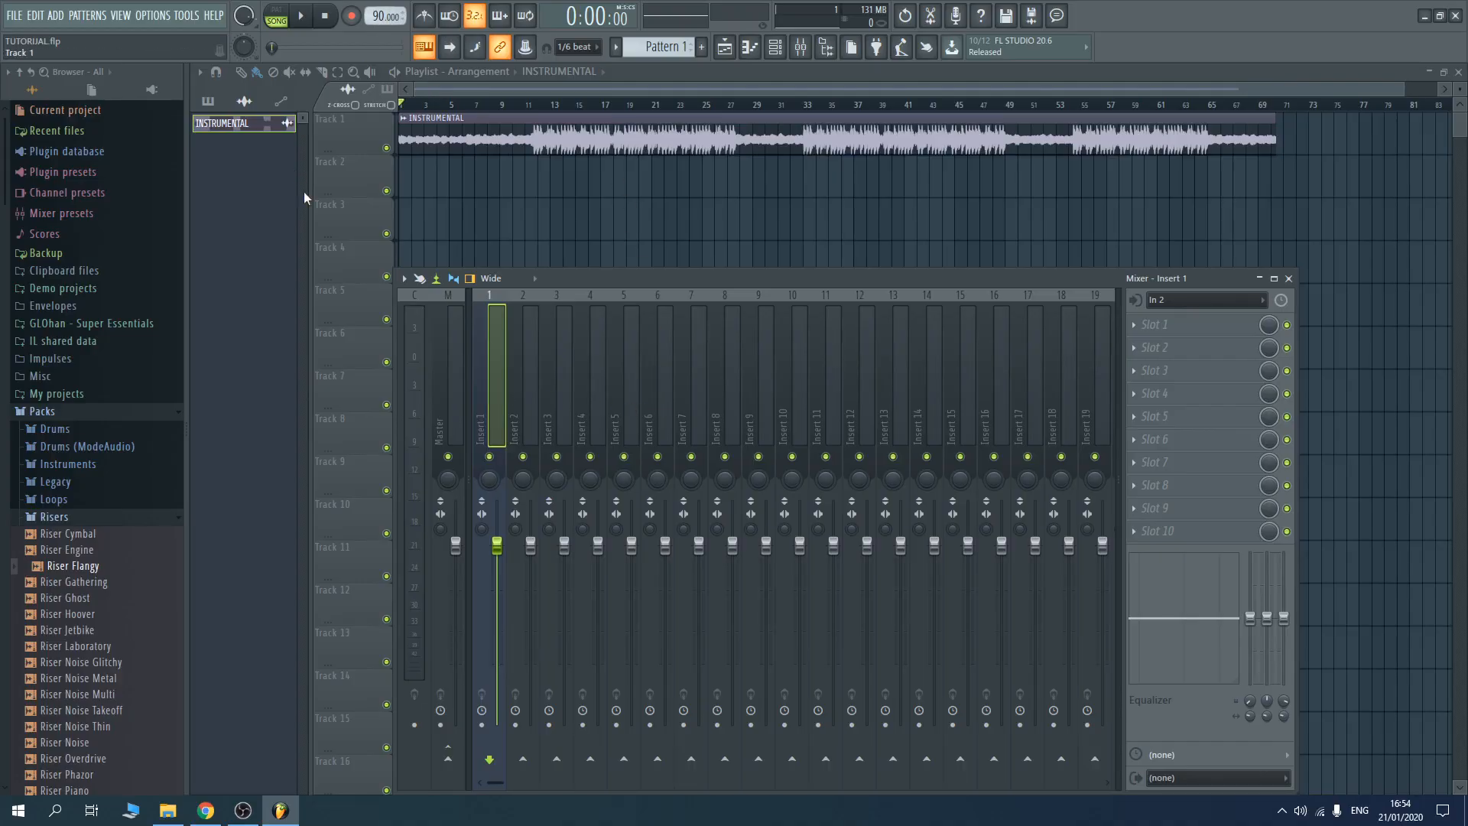
Step: Select mixer Insert 1 and choose FL Studio ASIO as the device in the audio settings
{"action": "left_click_drag", "start_coordinate": [377, 17], "coordinate": [377, 61]}
{"action": "left_click", "coordinate": [509, 399]}
{"action": "left_click", "coordinate": [492, 393]}
{"action": "left_click", "coordinate": [155, 15]}
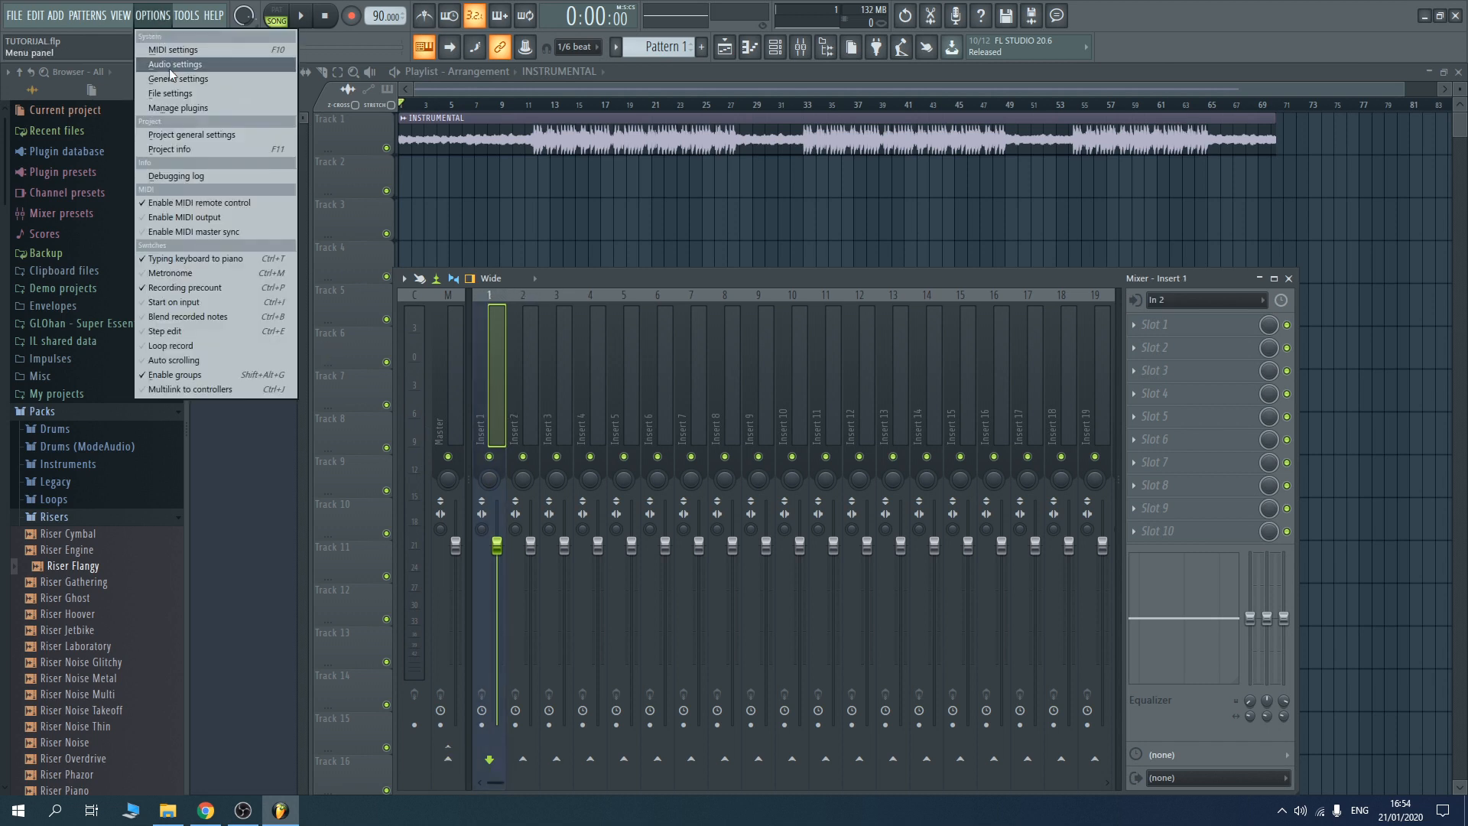
{"action": "left_click", "coordinate": [170, 71]}
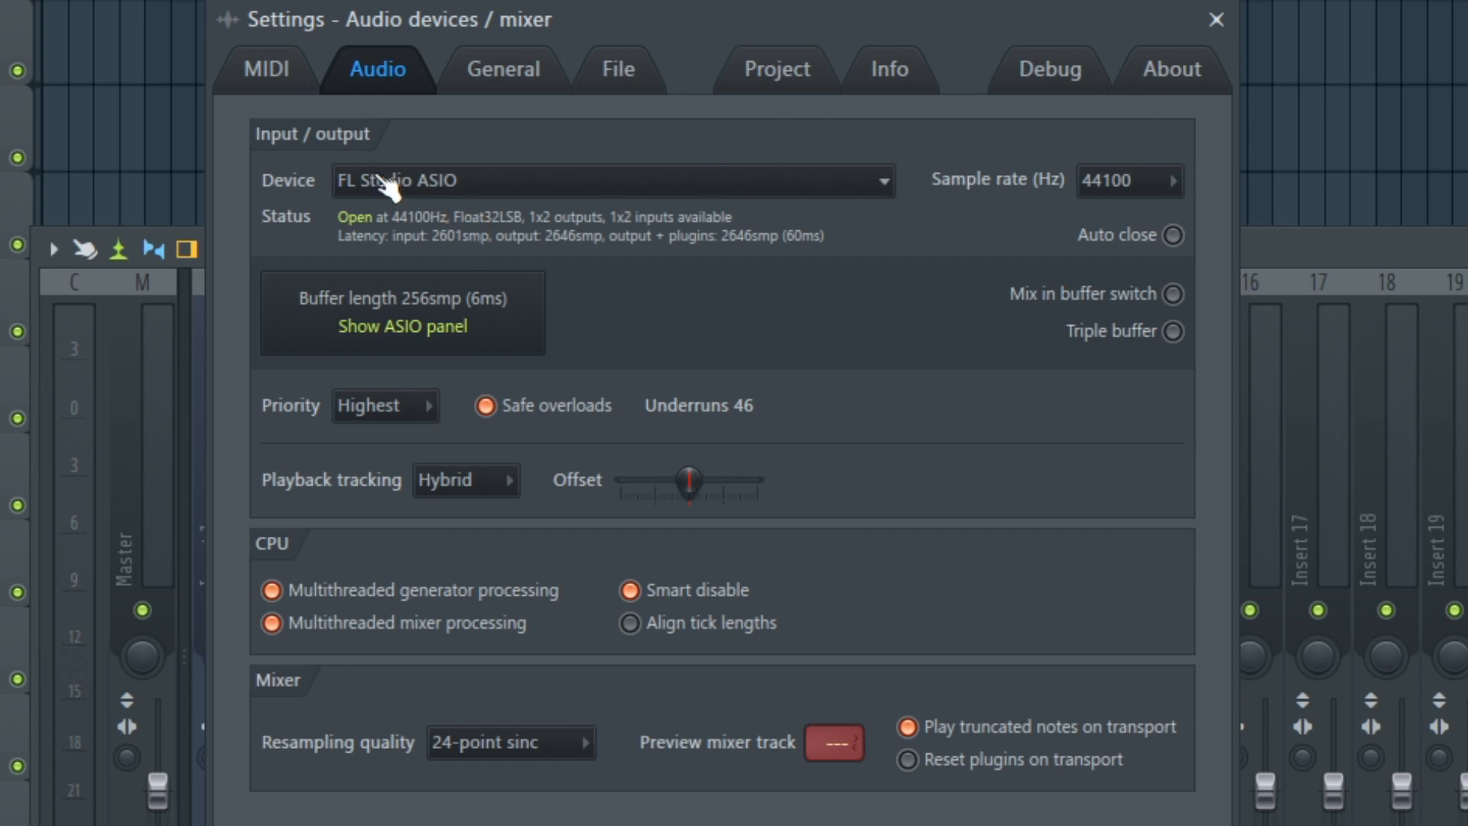
{"action": "left_click", "coordinate": [451, 201]}
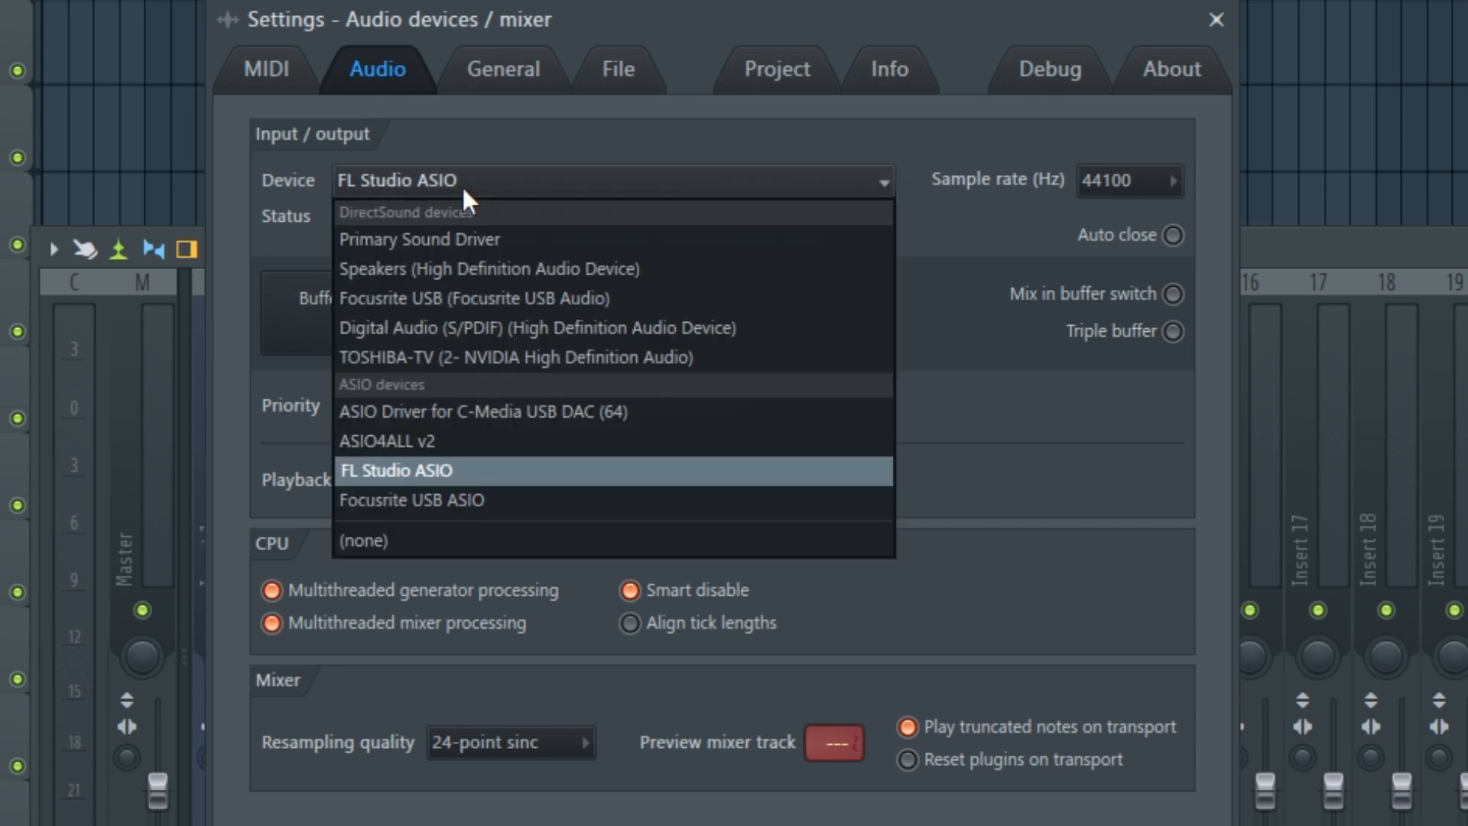
{"action": "left_click", "coordinate": [414, 477]}
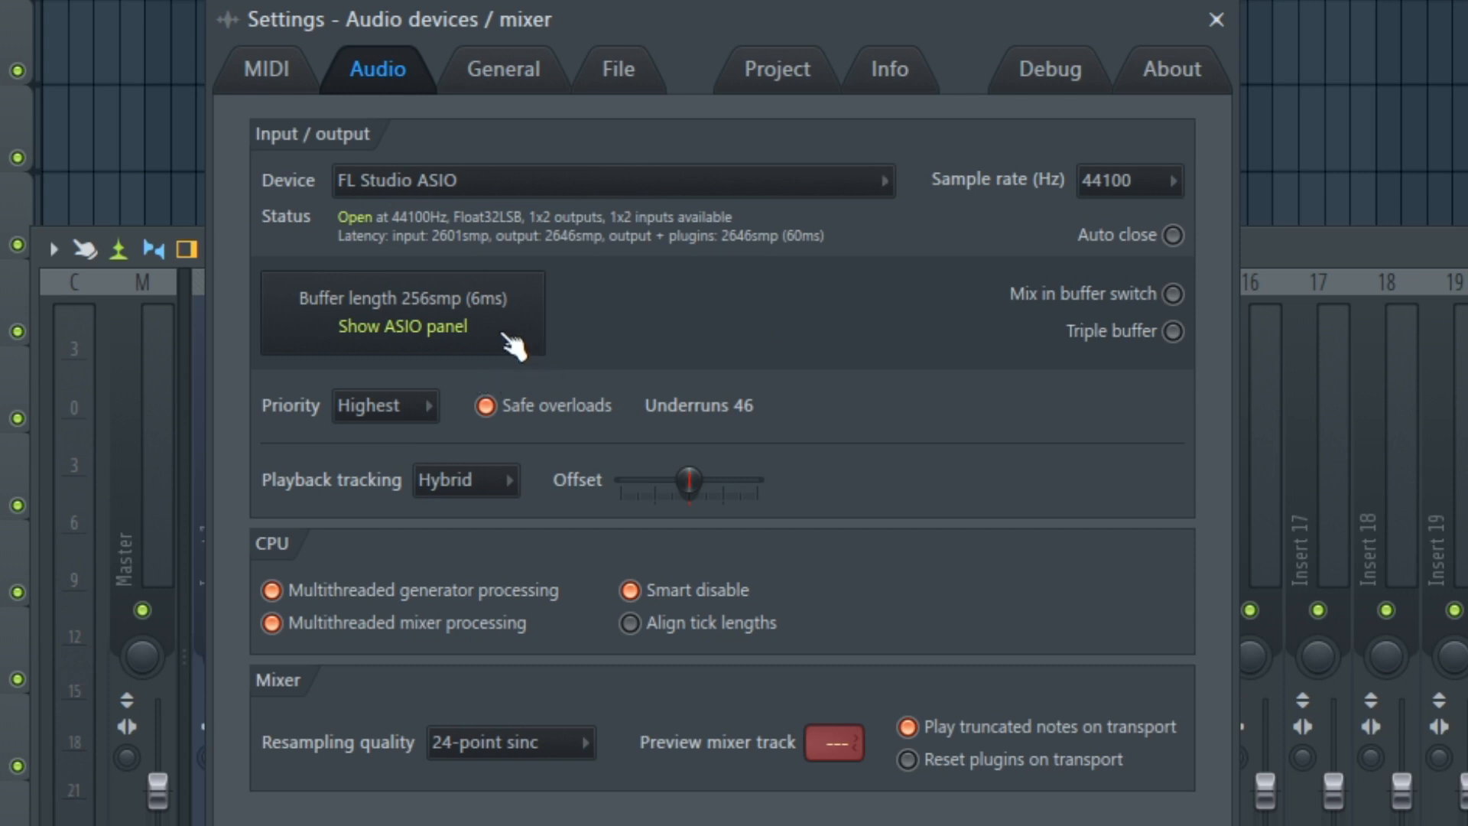
Step: Examine the buffer length choices in the ASIO panel, then close the audio settings
{"action": "left_click", "coordinate": [454, 326]}
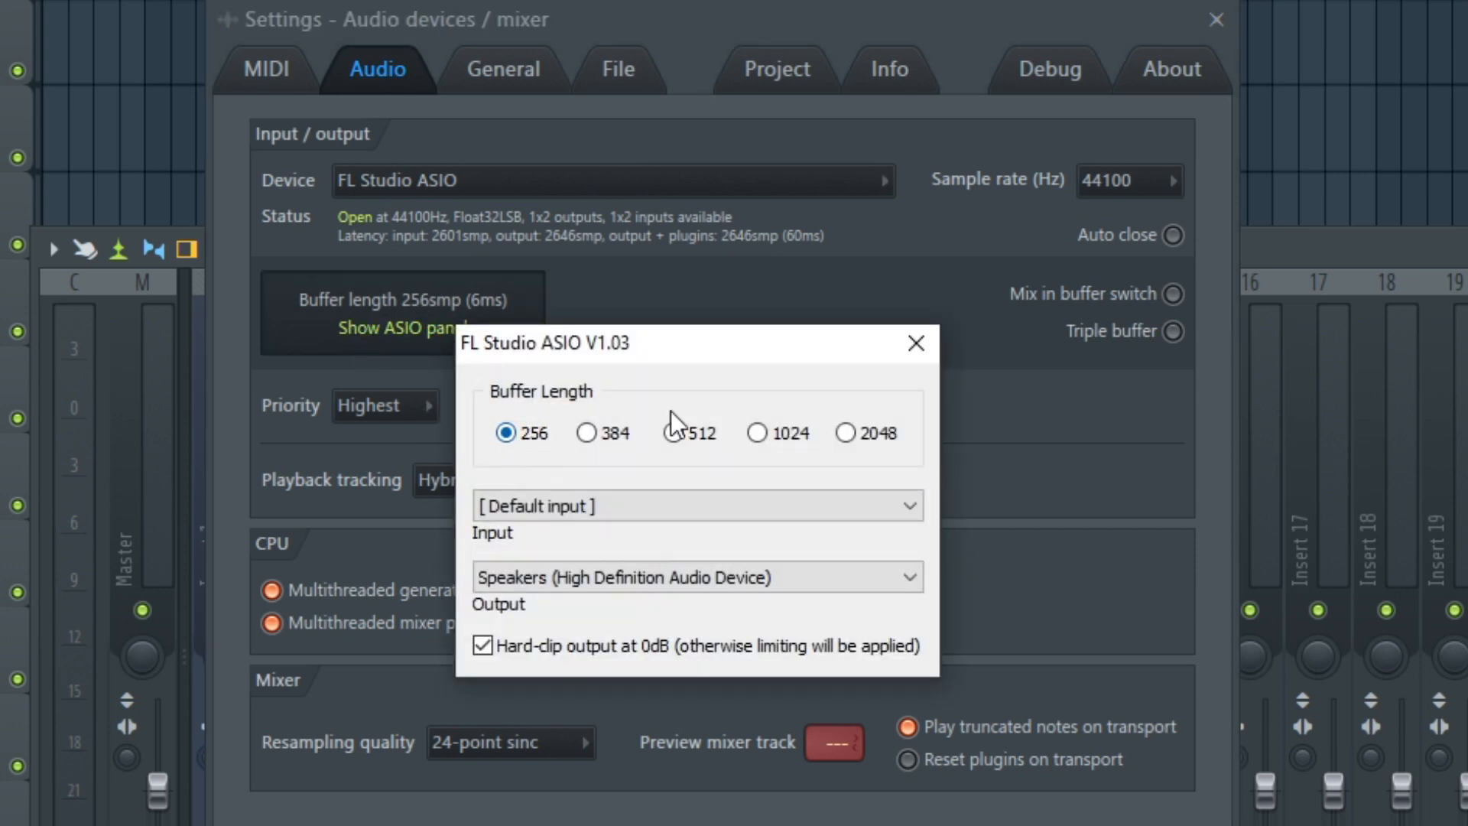
{"action": "left_click", "coordinate": [916, 332]}
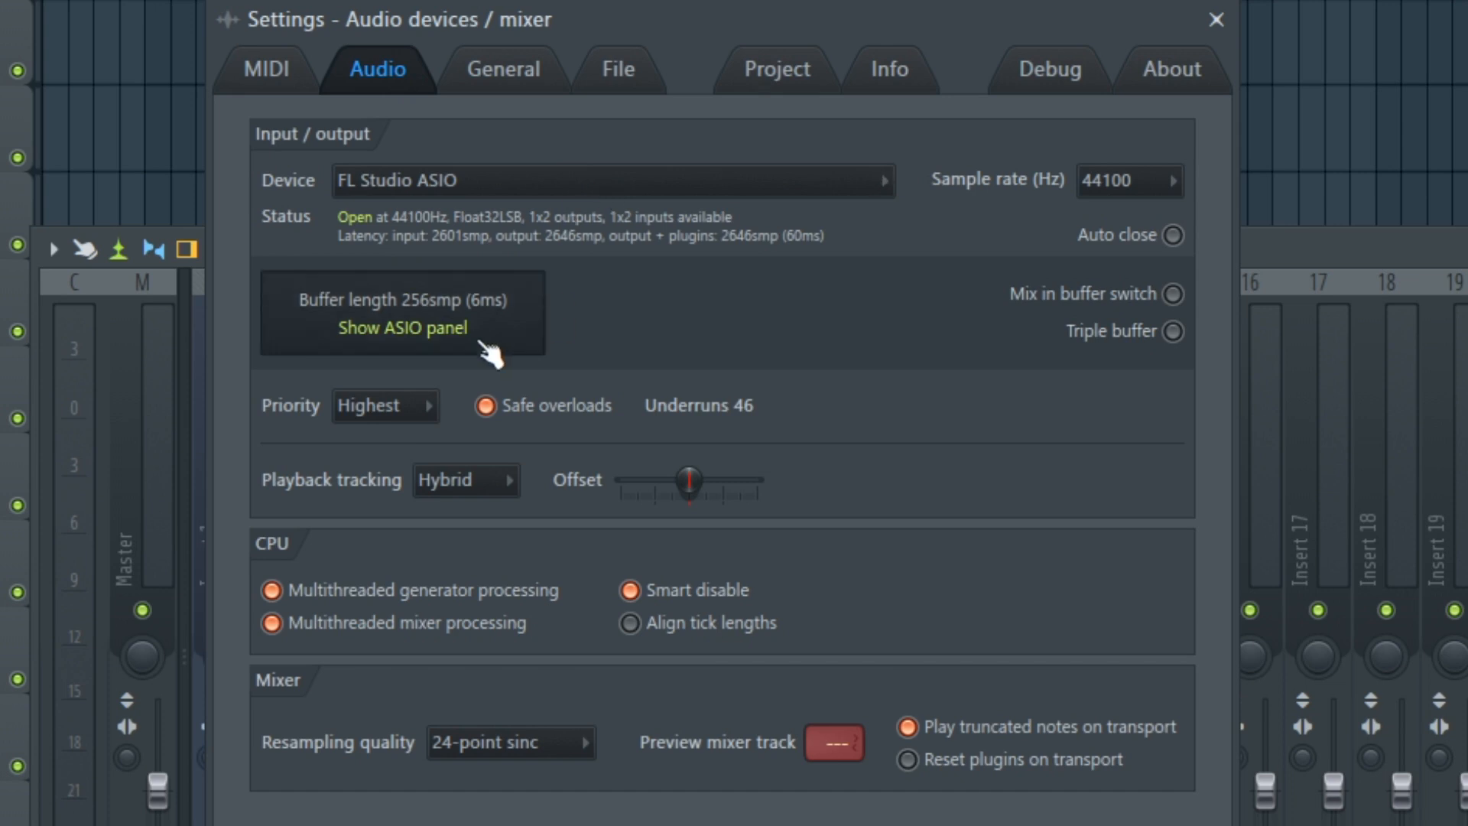
{"action": "left_click", "coordinate": [409, 325]}
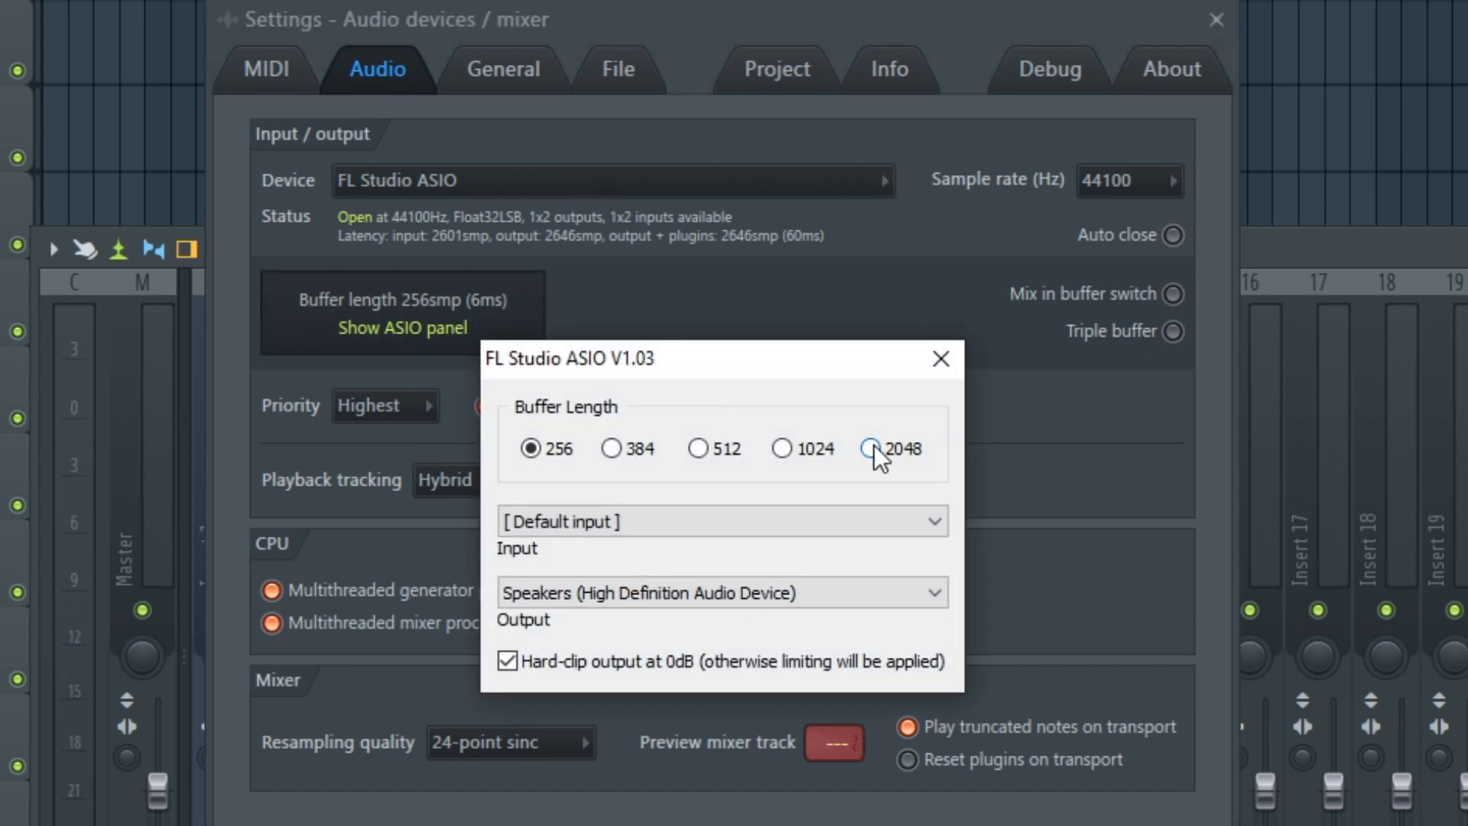
{"action": "left_click", "coordinate": [941, 358]}
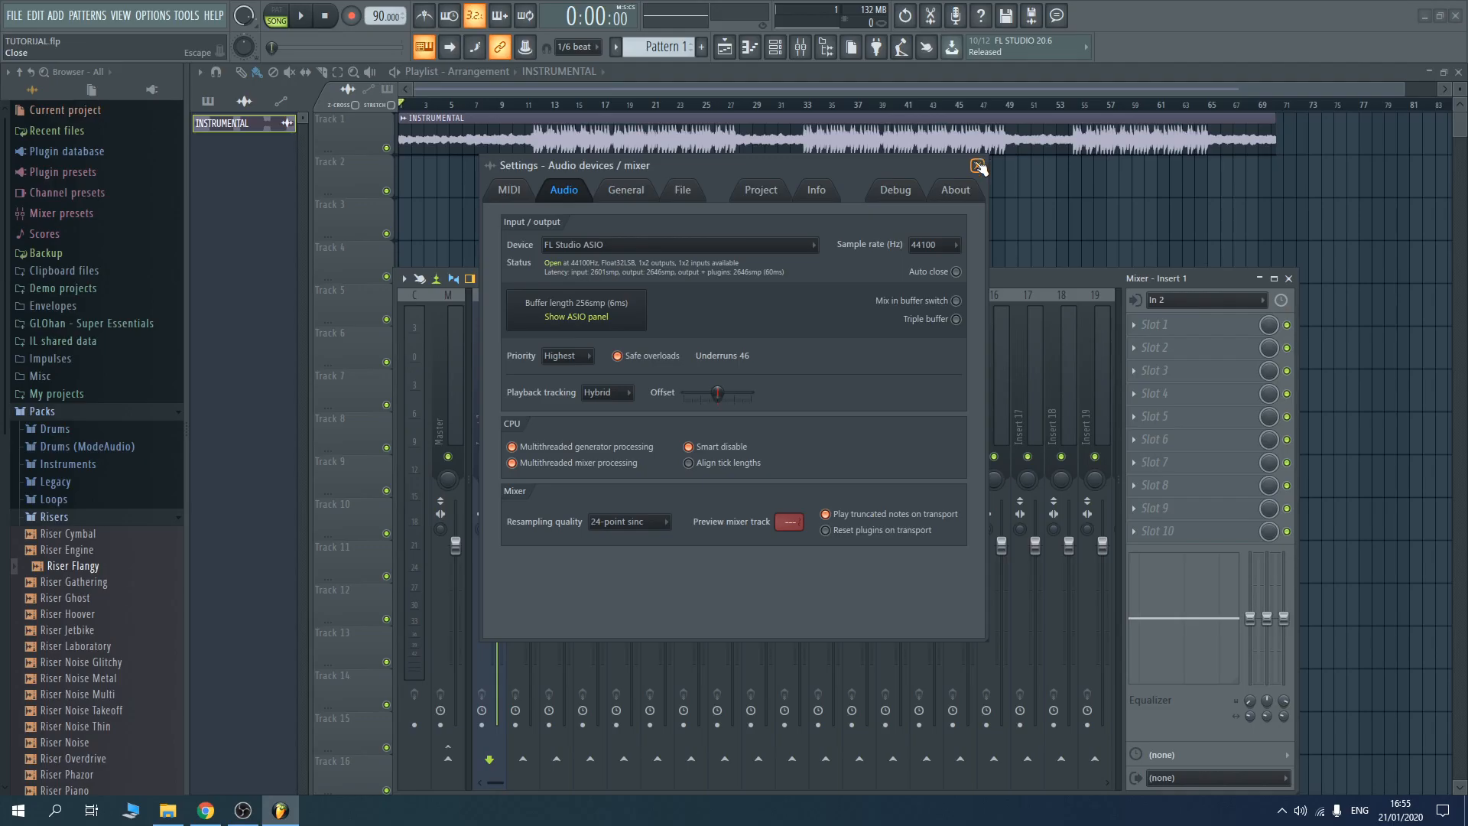
{"action": "left_click", "coordinate": [1217, 20]}
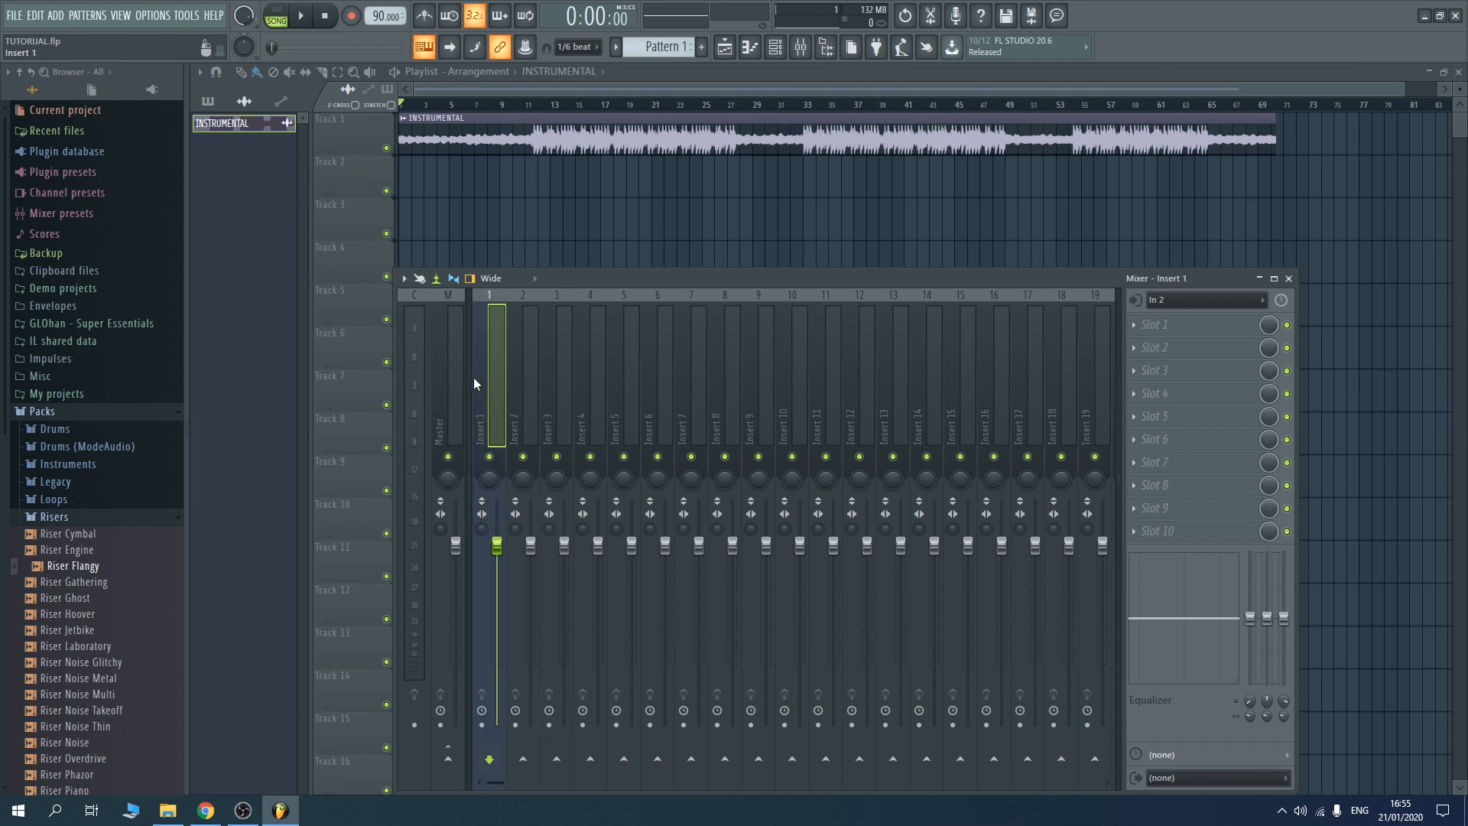
Step: Set Insert 1's audio input to the mono In 1 and turn off its routing to the Master
{"action": "left_click", "coordinate": [1176, 306]}
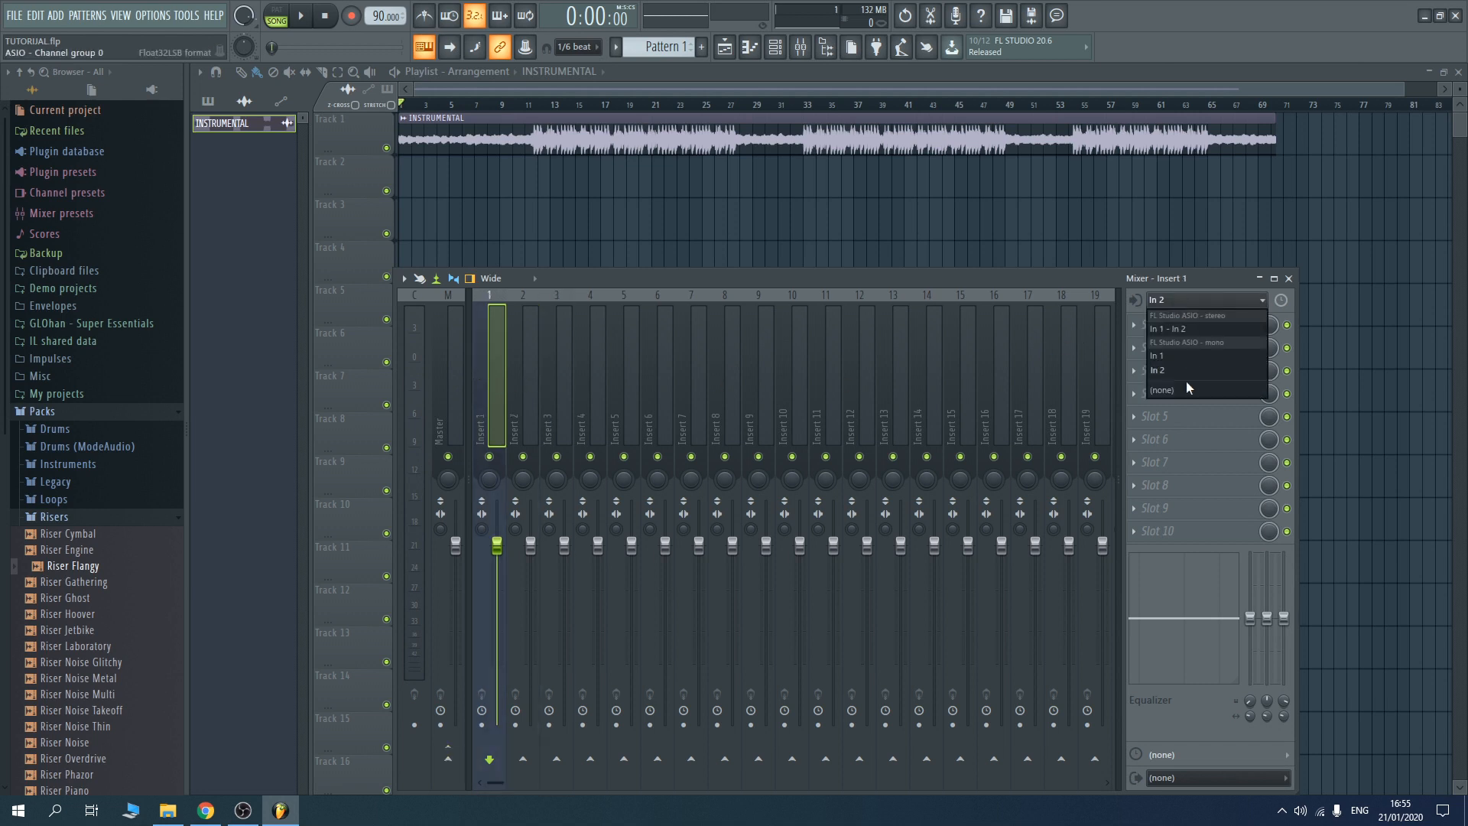
{"action": "left_click", "coordinate": [1177, 309]}
{"action": "left_click", "coordinate": [1178, 300]}
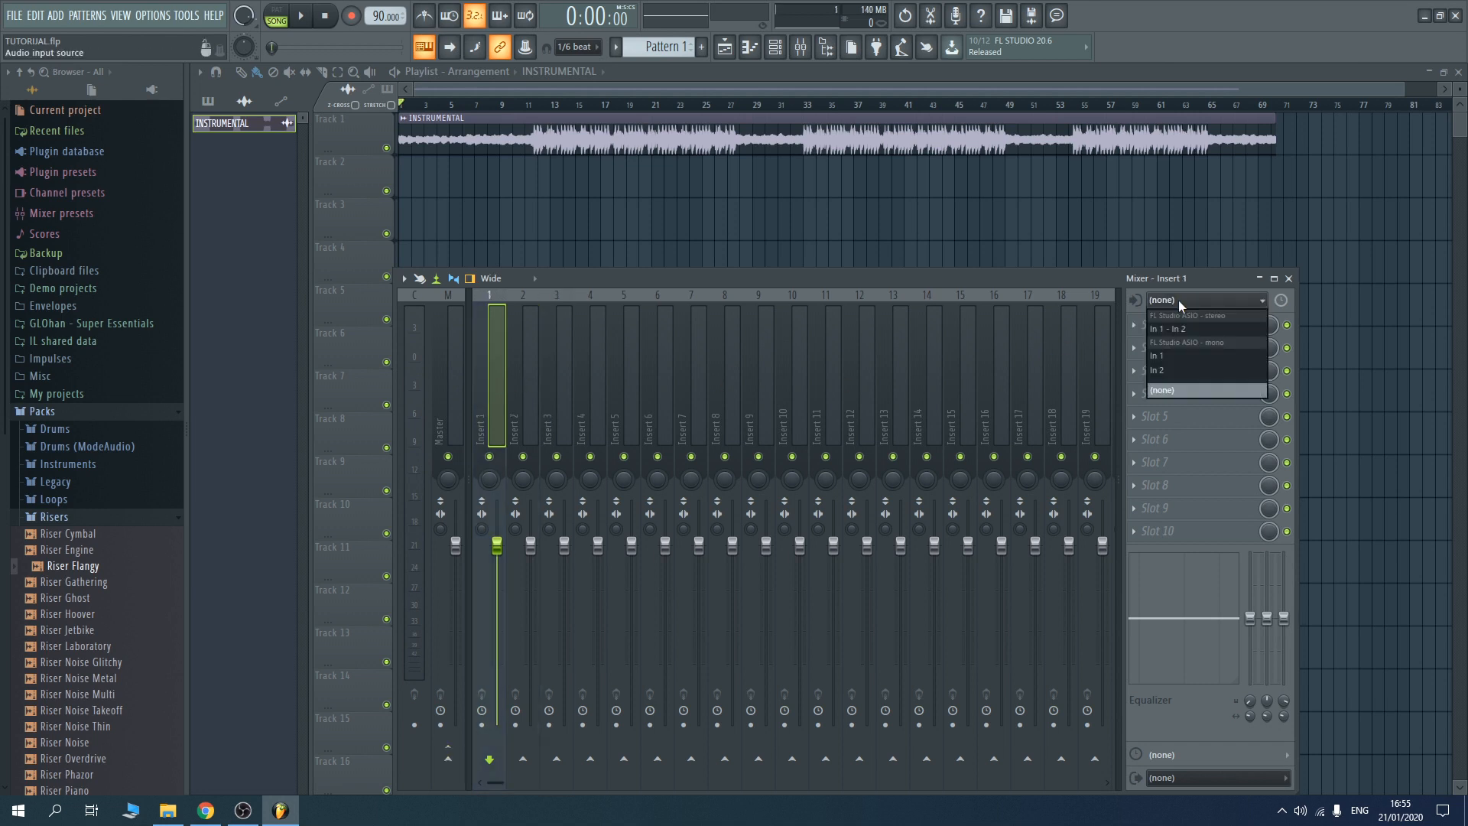
{"action": "left_click", "coordinate": [1177, 355]}
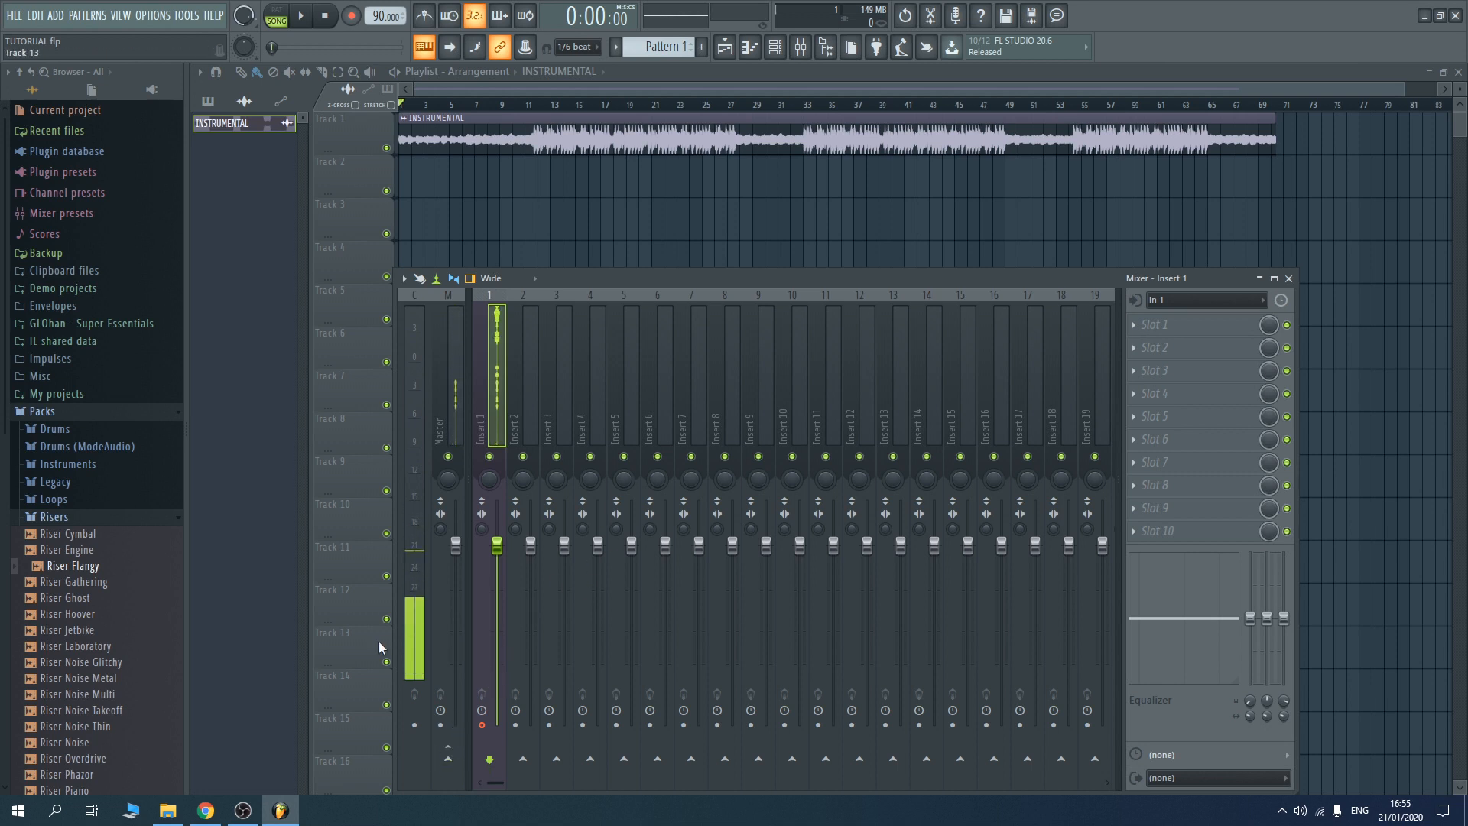
{"action": "left_click", "coordinate": [449, 760]}
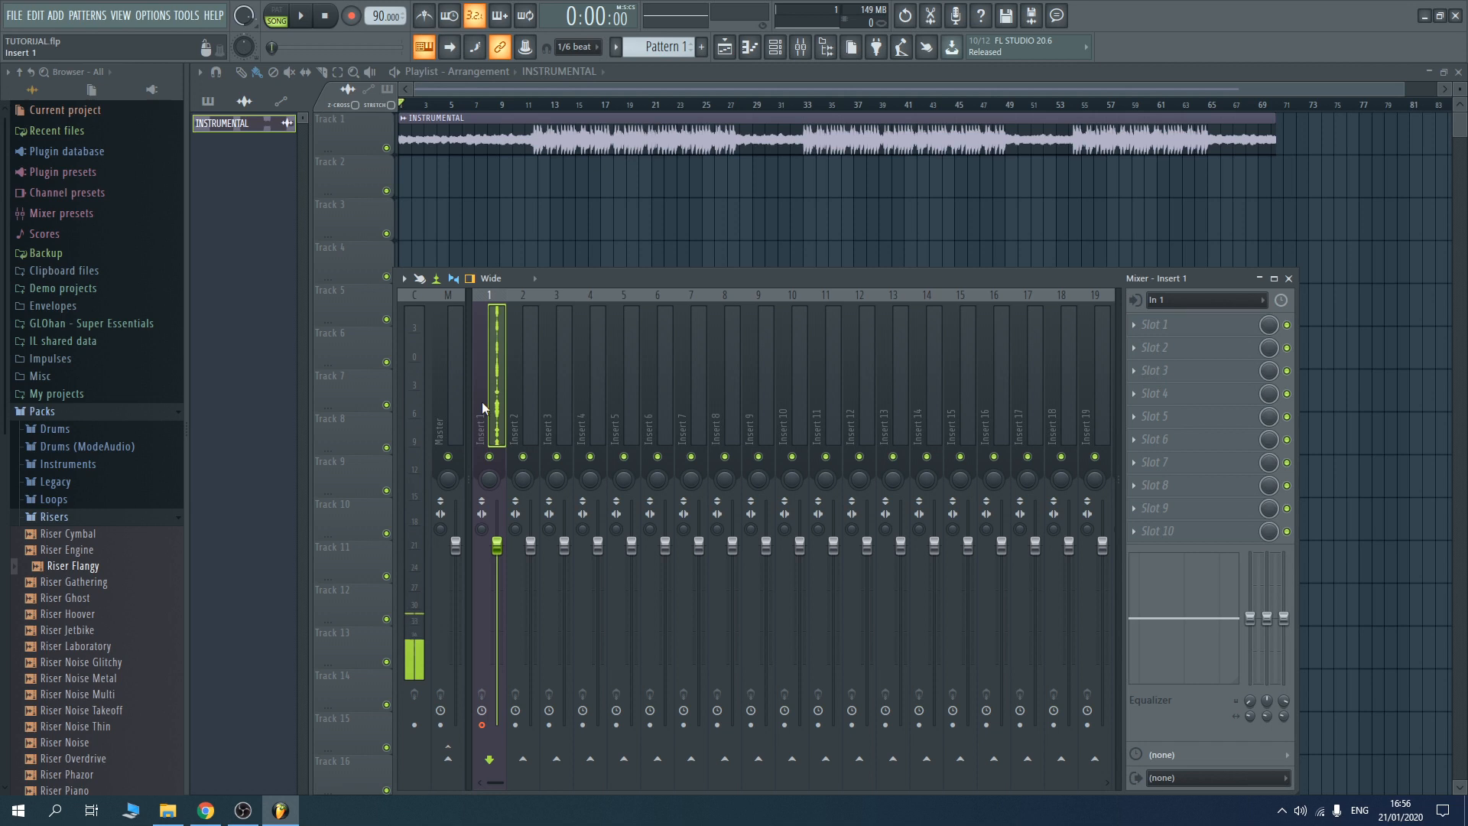
Step: Add Fruity Parametric EQ 2 to Insert 1's first slot and shape it with a steep band 1 low cut and a slight band 7 adjustment
{"action": "left_click", "coordinate": [1141, 328]}
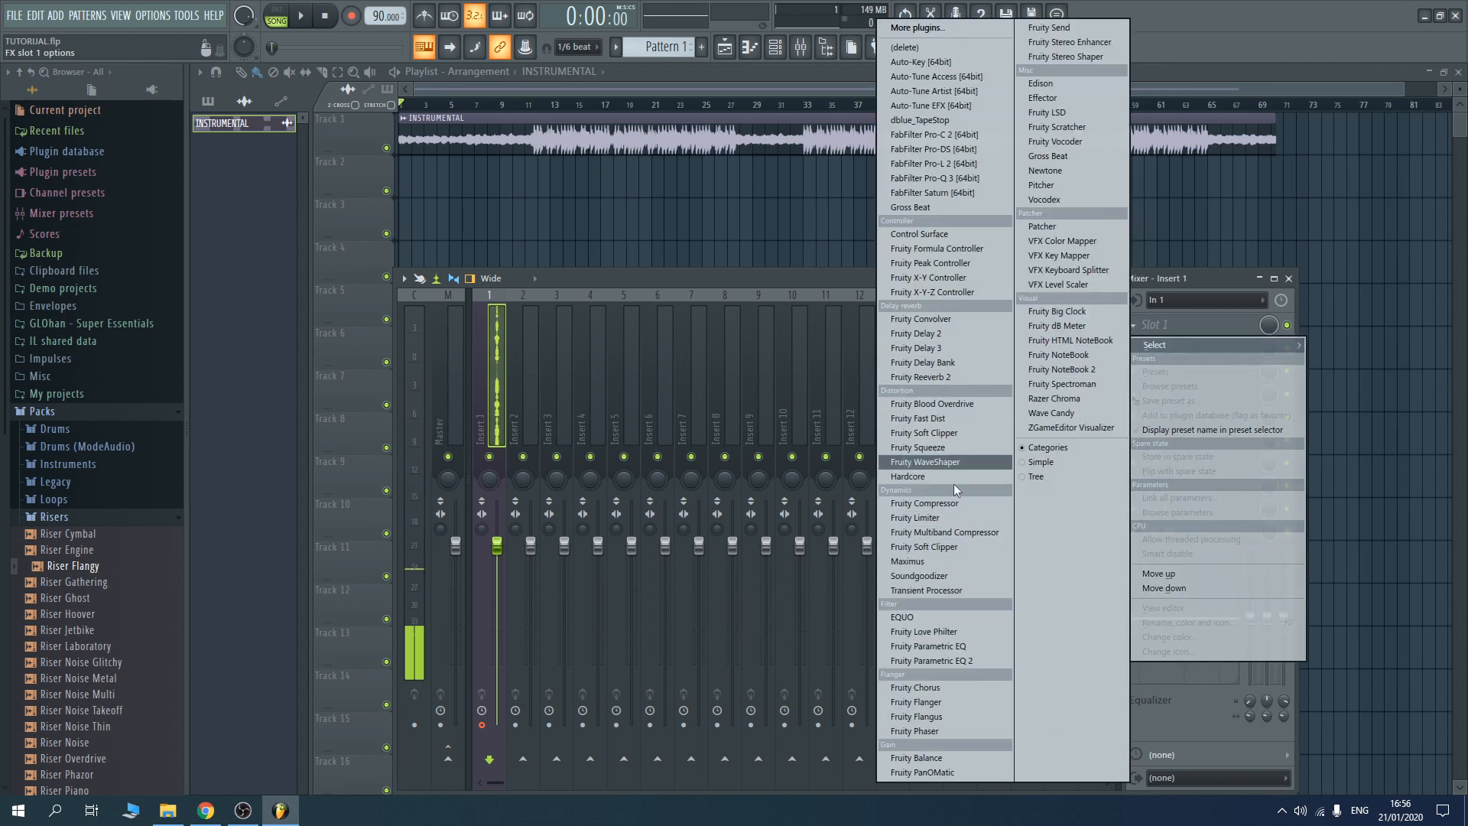
{"action": "left_click", "coordinate": [932, 660]}
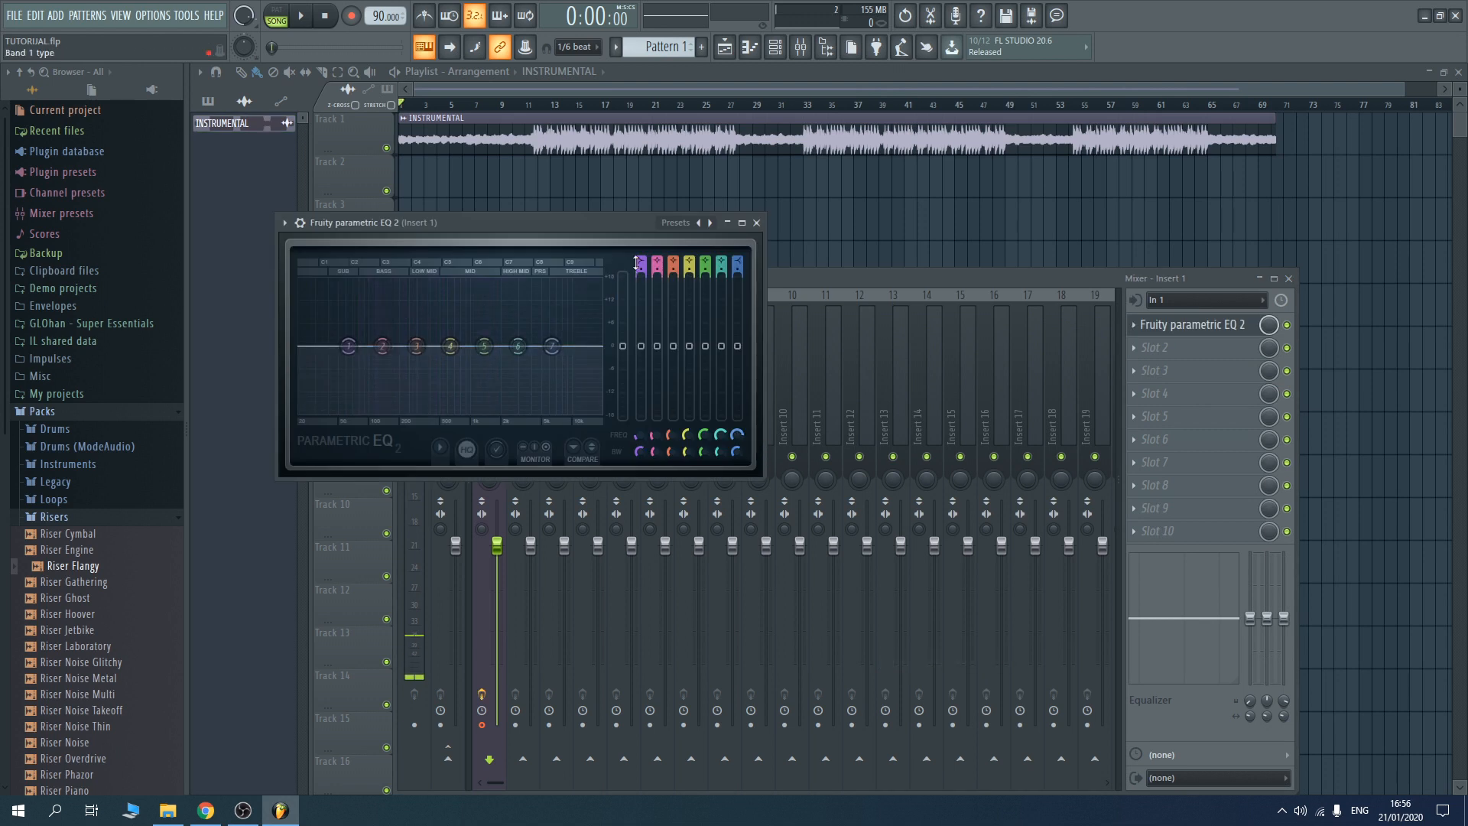
{"action": "left_click_drag", "start_coordinate": [641, 263], "coordinate": [641, 287]}
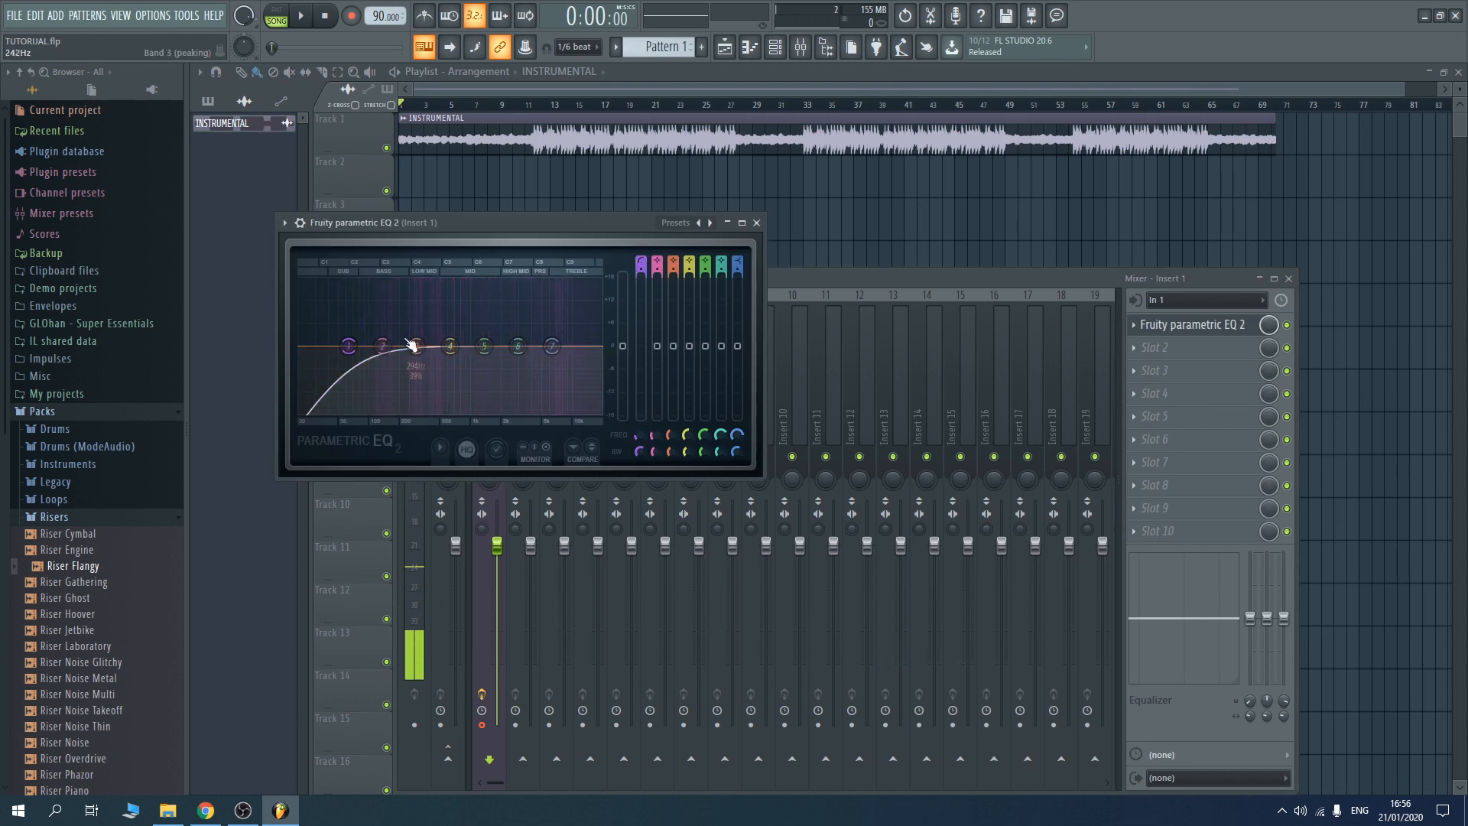
{"action": "left_click_drag", "start_coordinate": [349, 347], "coordinate": [345, 346]}
{"action": "left_click_drag", "start_coordinate": [641, 272], "coordinate": [641, 263]}
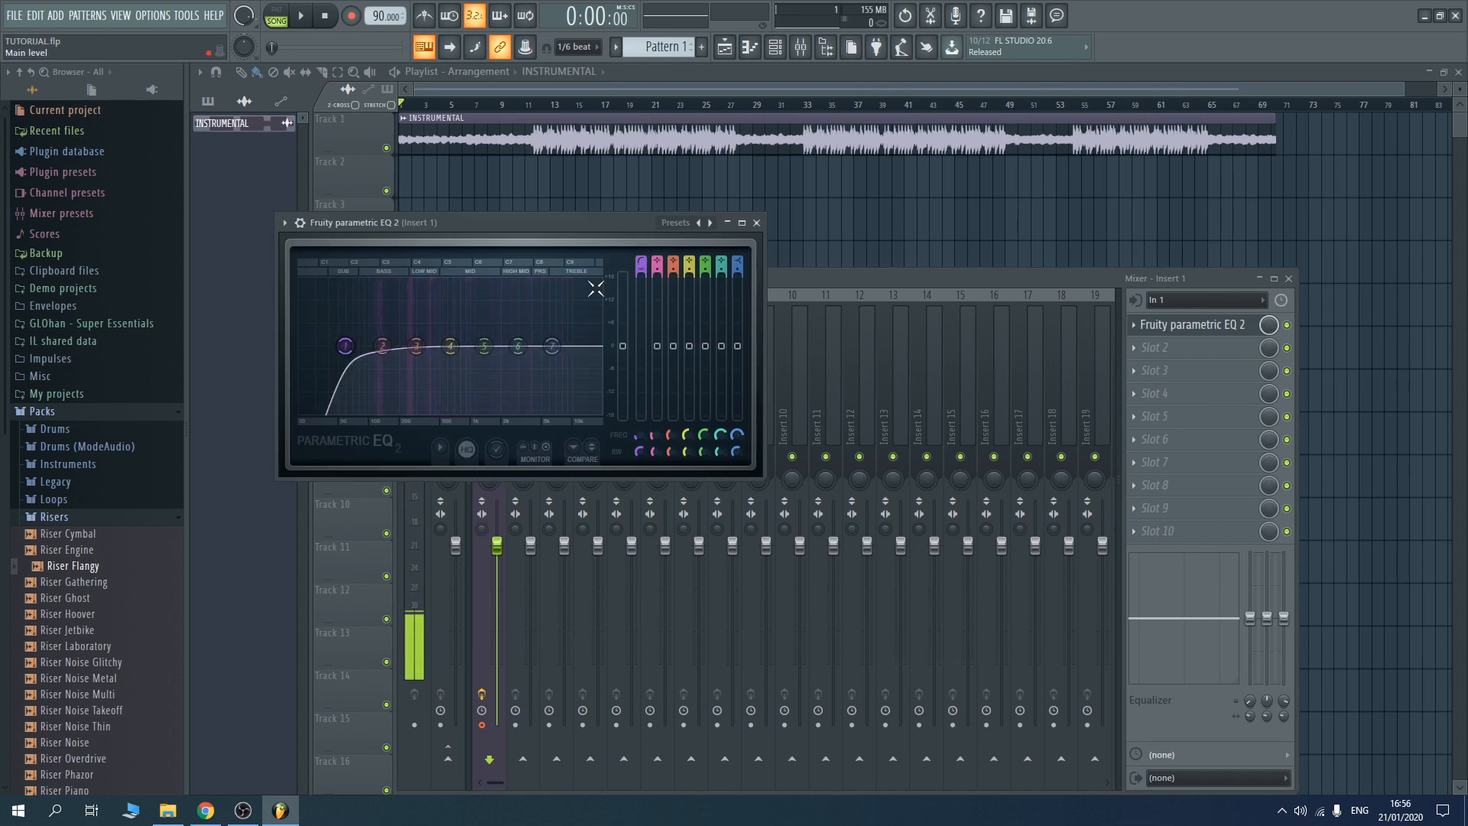
{"action": "left_click_drag", "start_coordinate": [348, 350], "coordinate": [372, 351]}
{"action": "left_click_drag", "start_coordinate": [553, 347], "coordinate": [558, 340]}
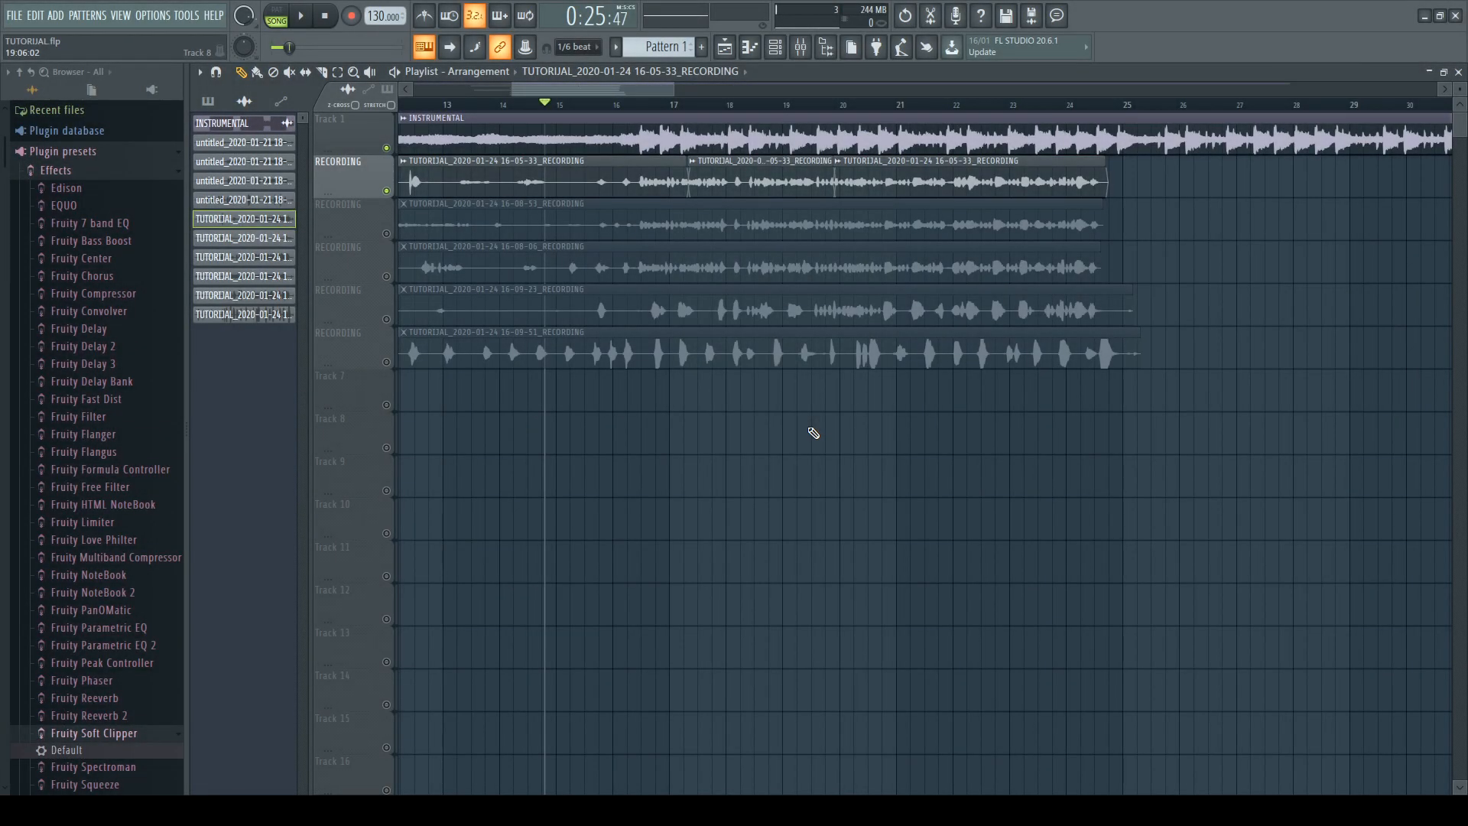
Step: Solo the second vocal recording track in the playlist and turn the instrumental track back on
{"action": "scroll", "coordinate": [887, 376], "scroll_direction": "up", "scroll_amount": 4}
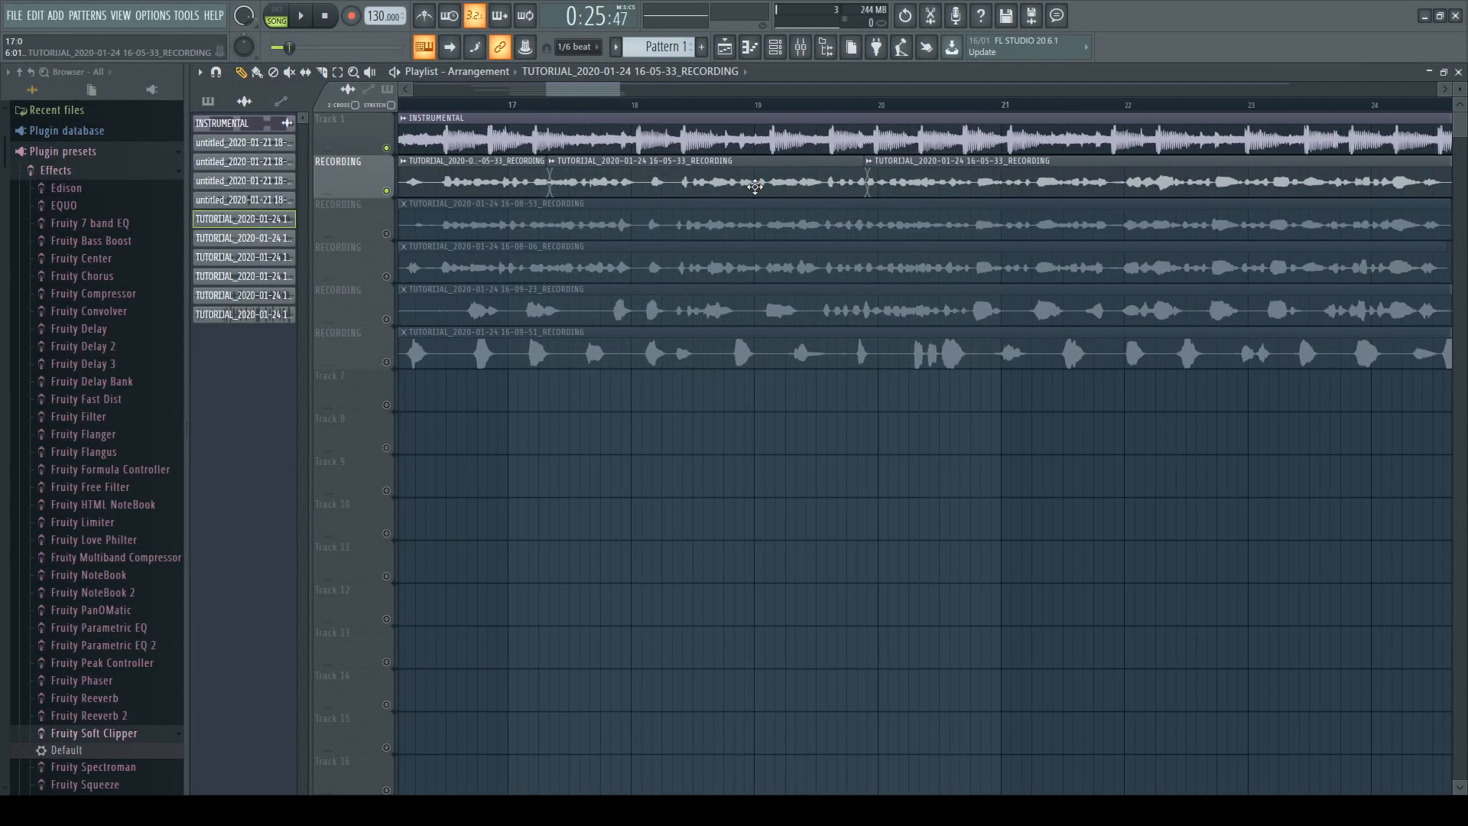
{"action": "scroll", "coordinate": [871, 187], "scroll_direction": "left", "scroll_amount": 3}
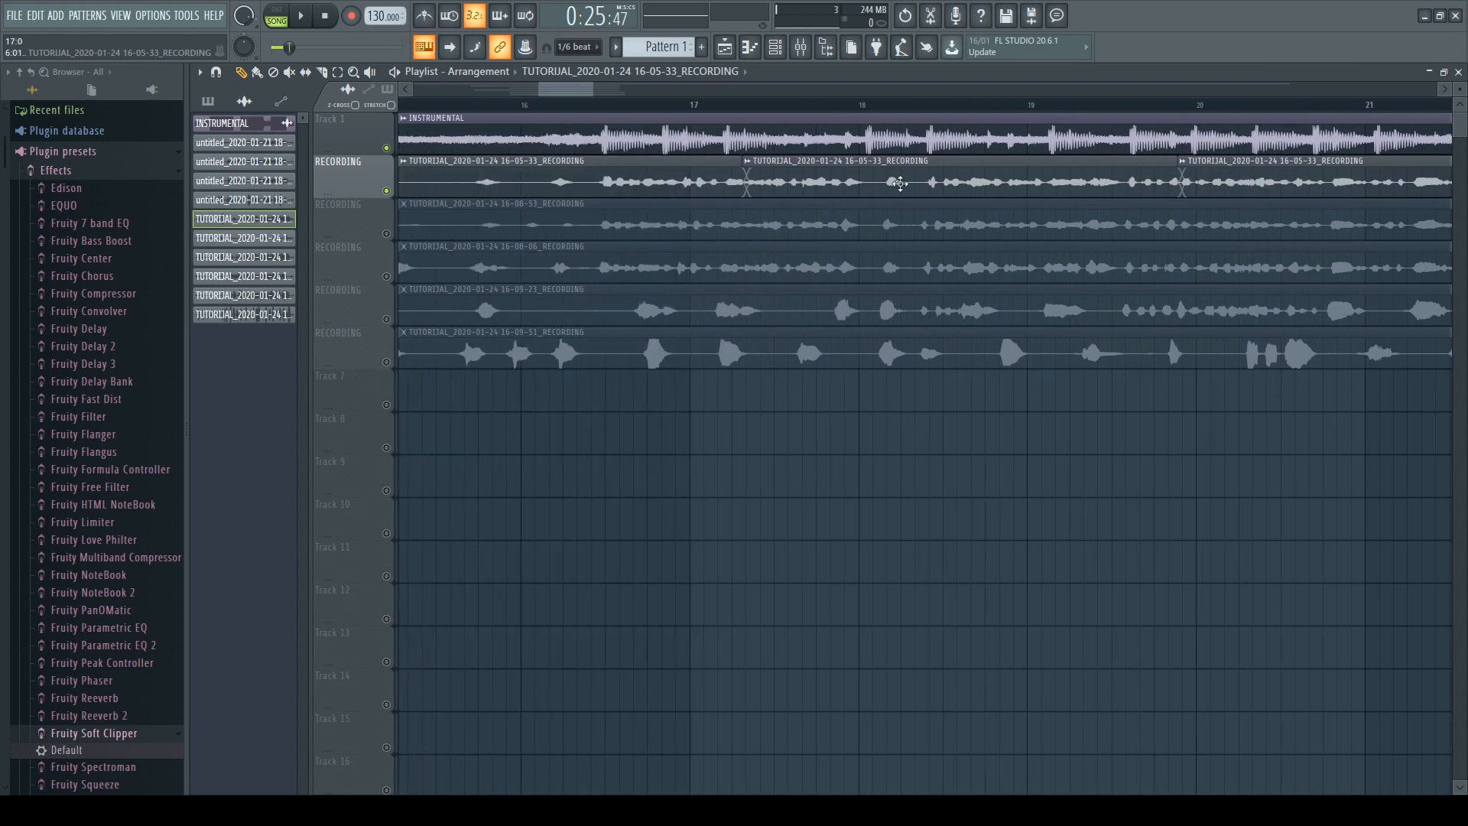
{"action": "scroll", "coordinate": [787, 177], "scroll_direction": "down", "scroll_amount": 4}
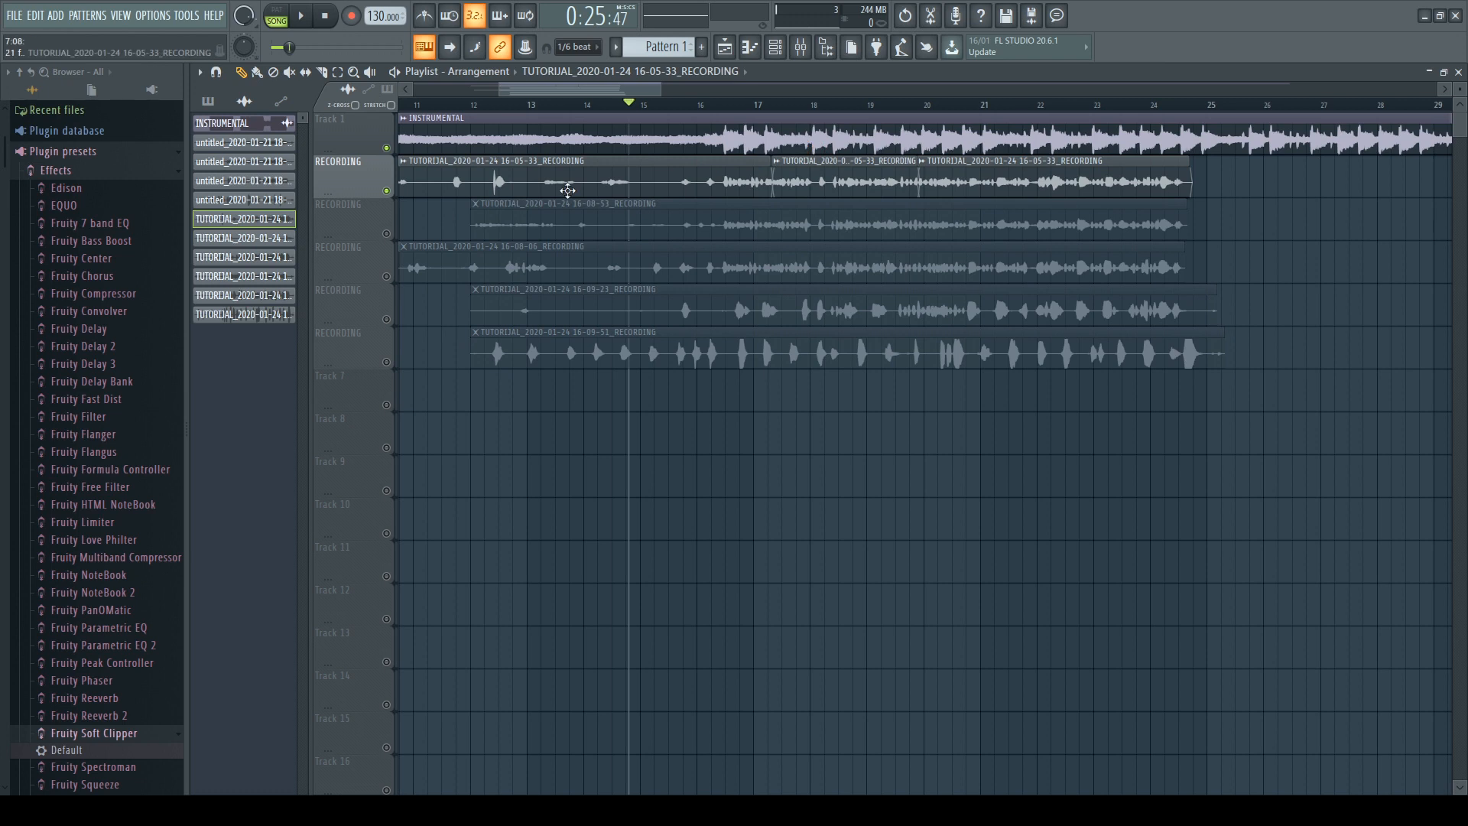
{"action": "right_click", "coordinate": [388, 235]}
{"action": "left_click", "coordinate": [386, 149]}
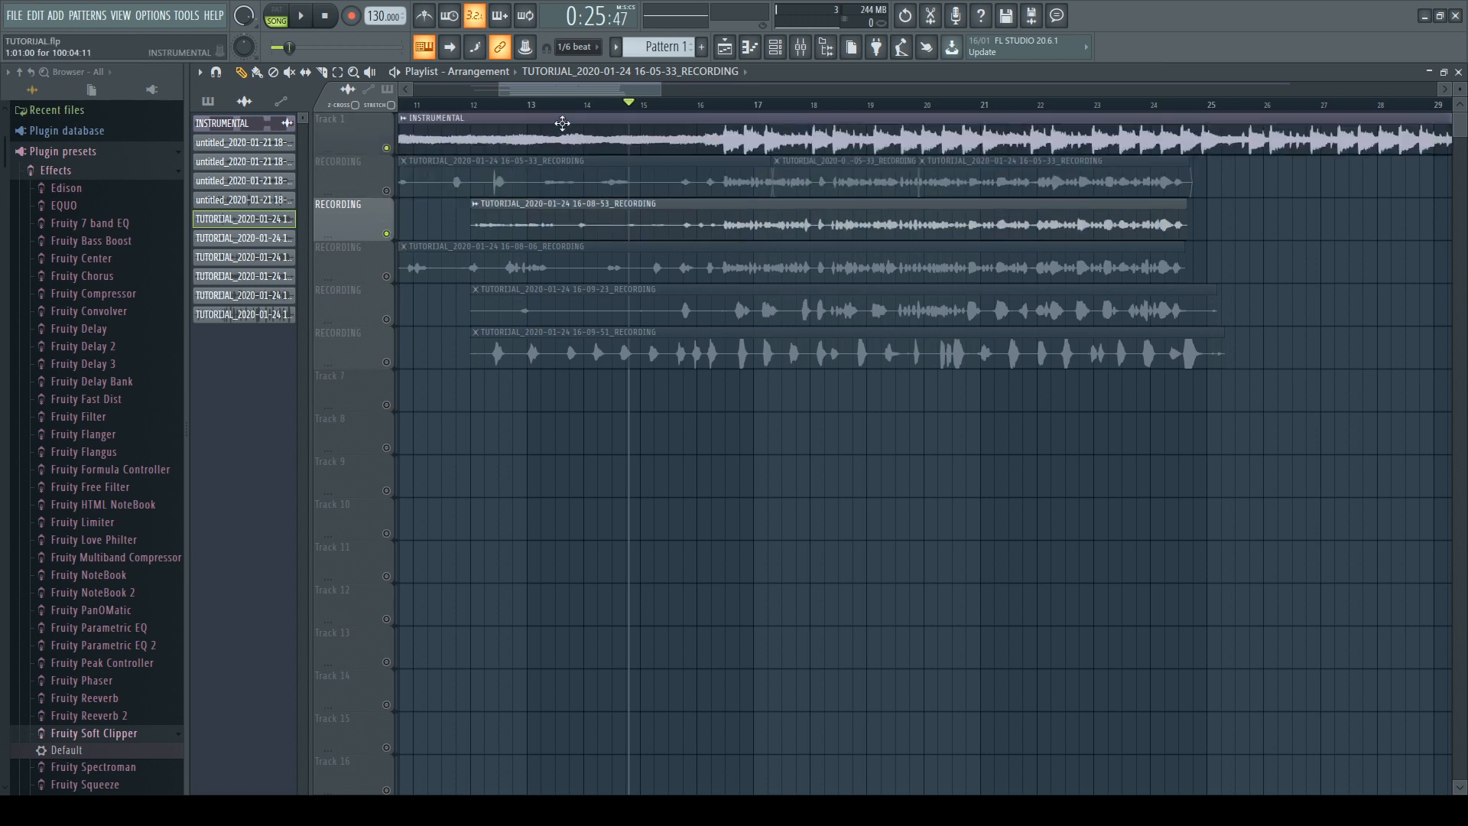
Step: Open the INSTRUMENTAL clip's channel settings and check the fader level of its mixer track, Insert 2, then return to the playlist
{"action": "double_click", "coordinate": [482, 136]}
{"action": "left_click_drag", "start_coordinate": [689, 246], "coordinate": [689, 239]}
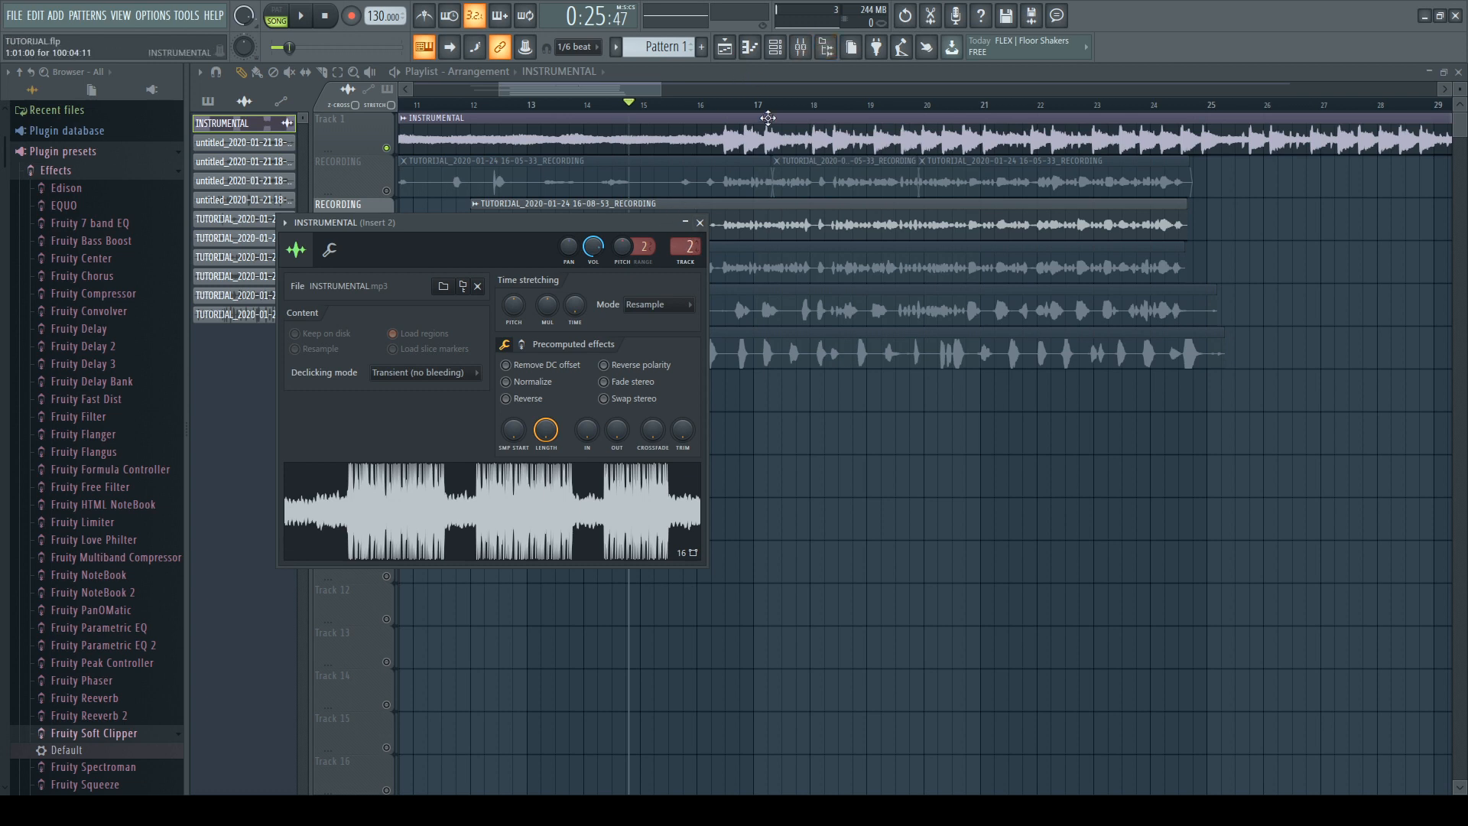
{"action": "left_click", "coordinate": [800, 47]}
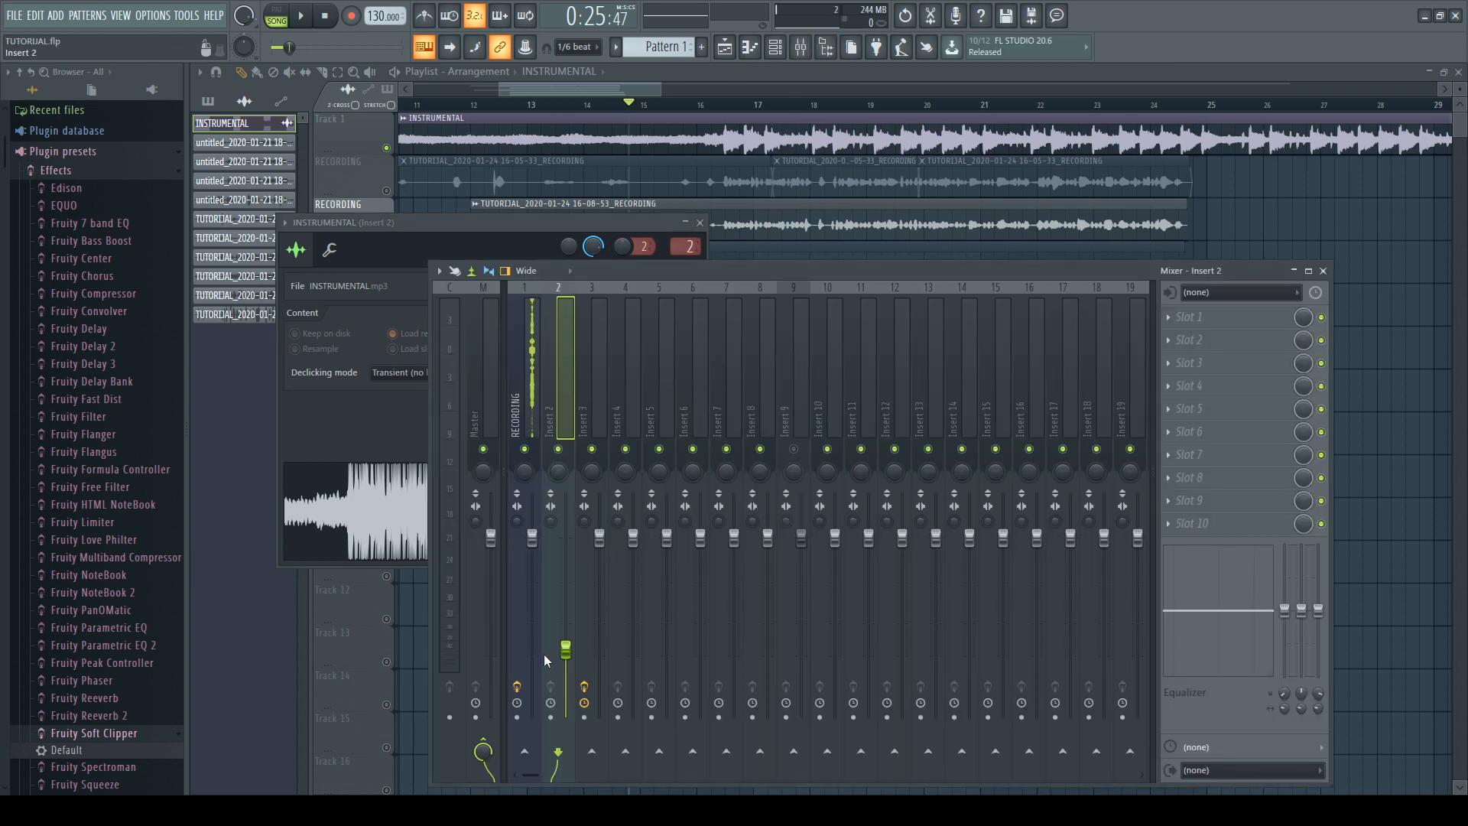
{"action": "left_click", "coordinate": [904, 175]}
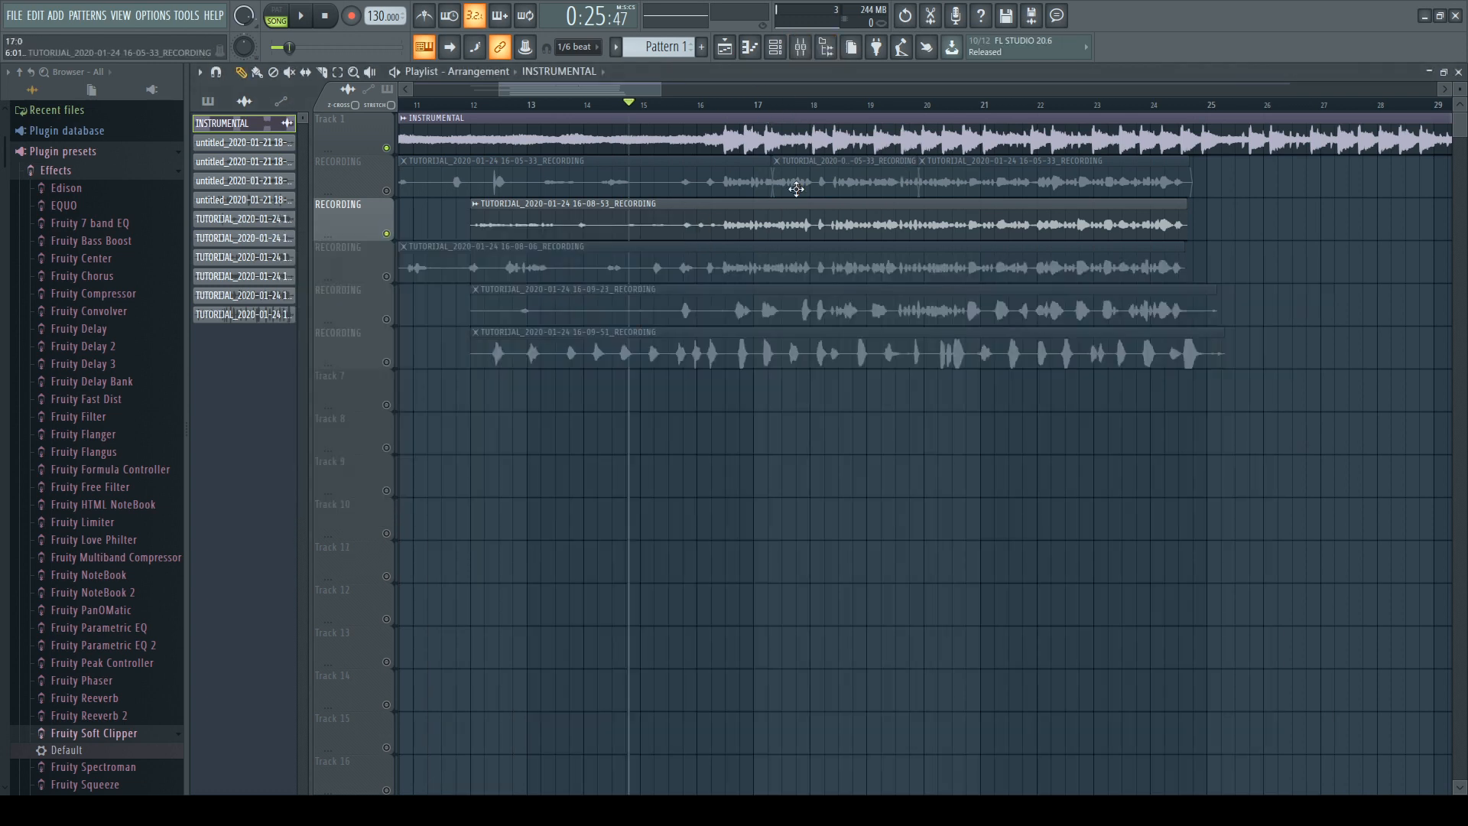
Step: Play the soloed second vocal take with the instrumental and inspect how their waveforms line up around bar 17
{"action": "key", "text": "space"}
{"action": "scroll", "coordinate": [745, 153], "scroll_direction": "up", "scroll_amount": 3}
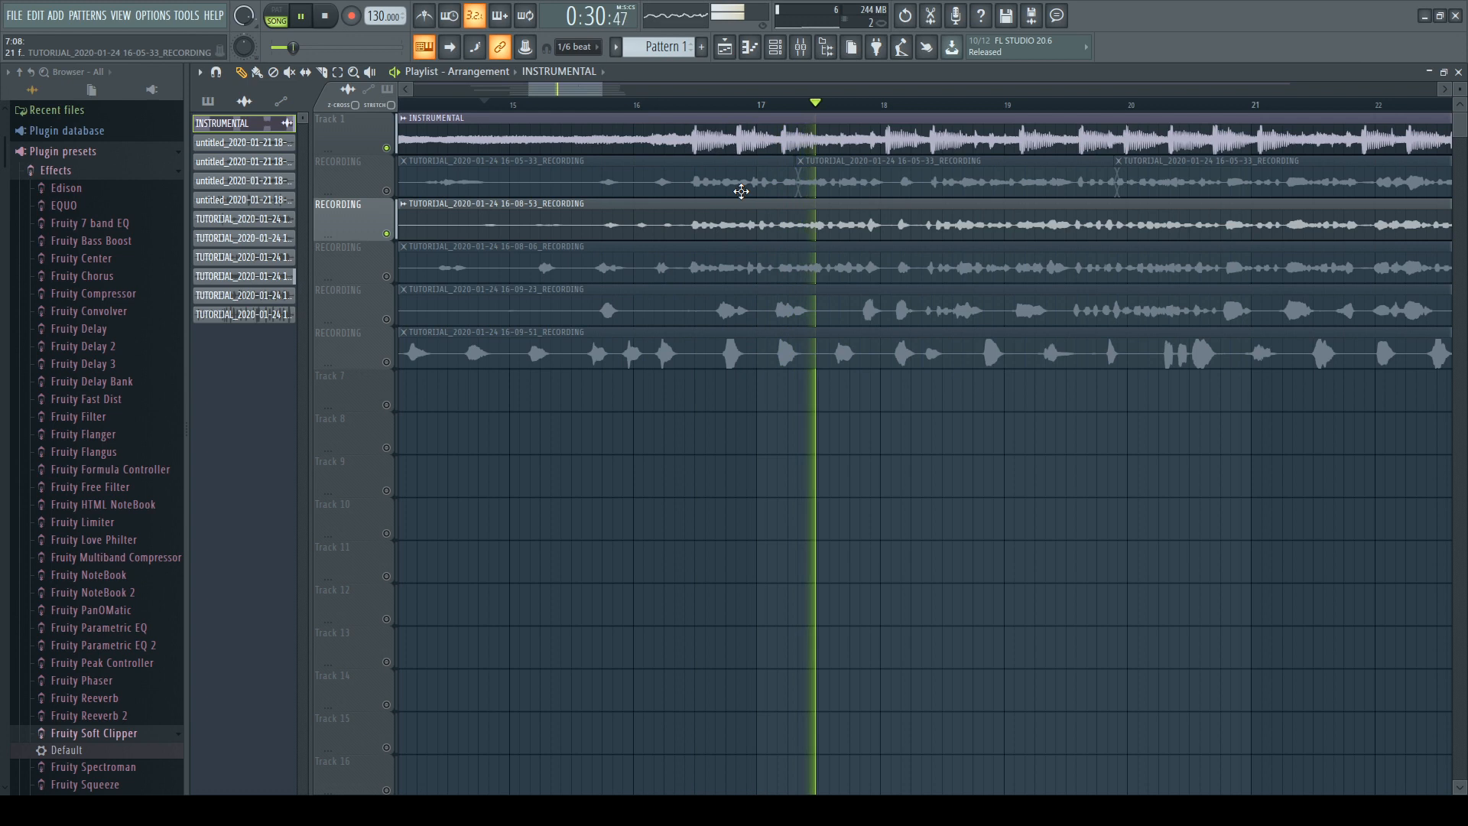
{"action": "key", "text": "space"}
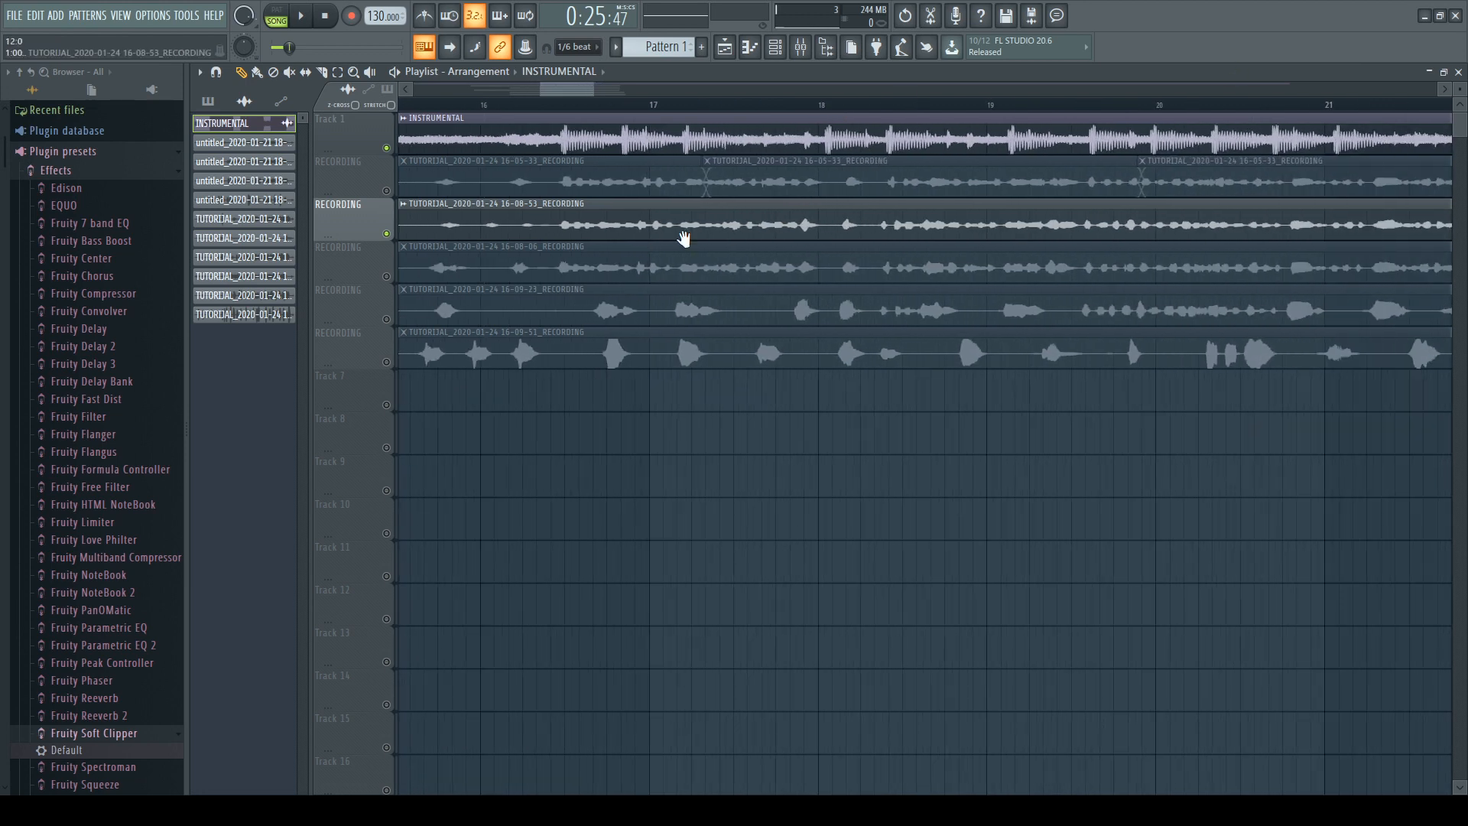
{"action": "scroll", "coordinate": [898, 230], "scroll_direction": "up", "scroll_amount": 2}
{"action": "scroll", "coordinate": [898, 229], "scroll_direction": "up", "scroll_amount": 5}
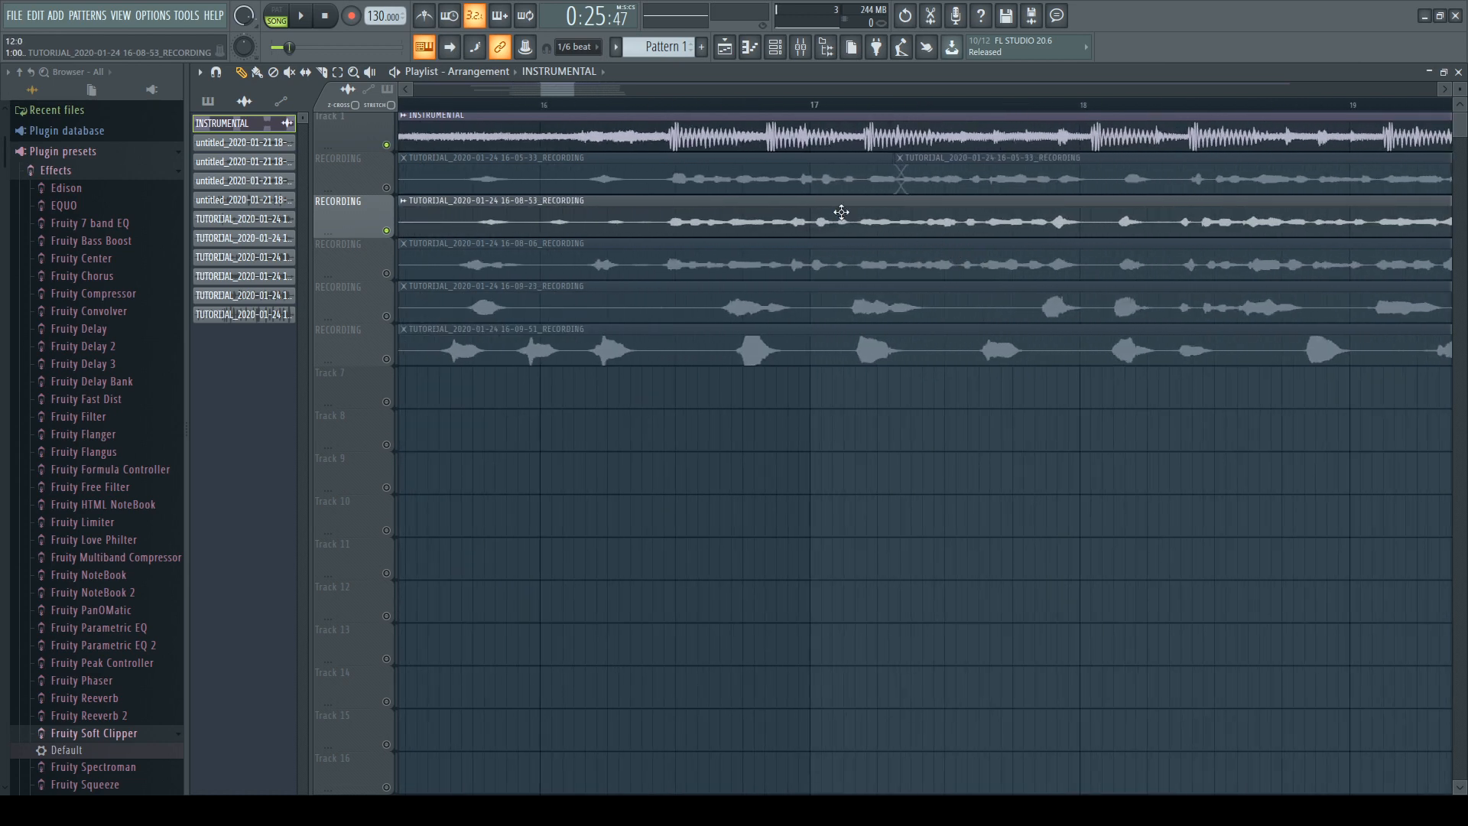
{"action": "scroll", "coordinate": [795, 211], "scroll_direction": "down", "scroll_amount": 8}
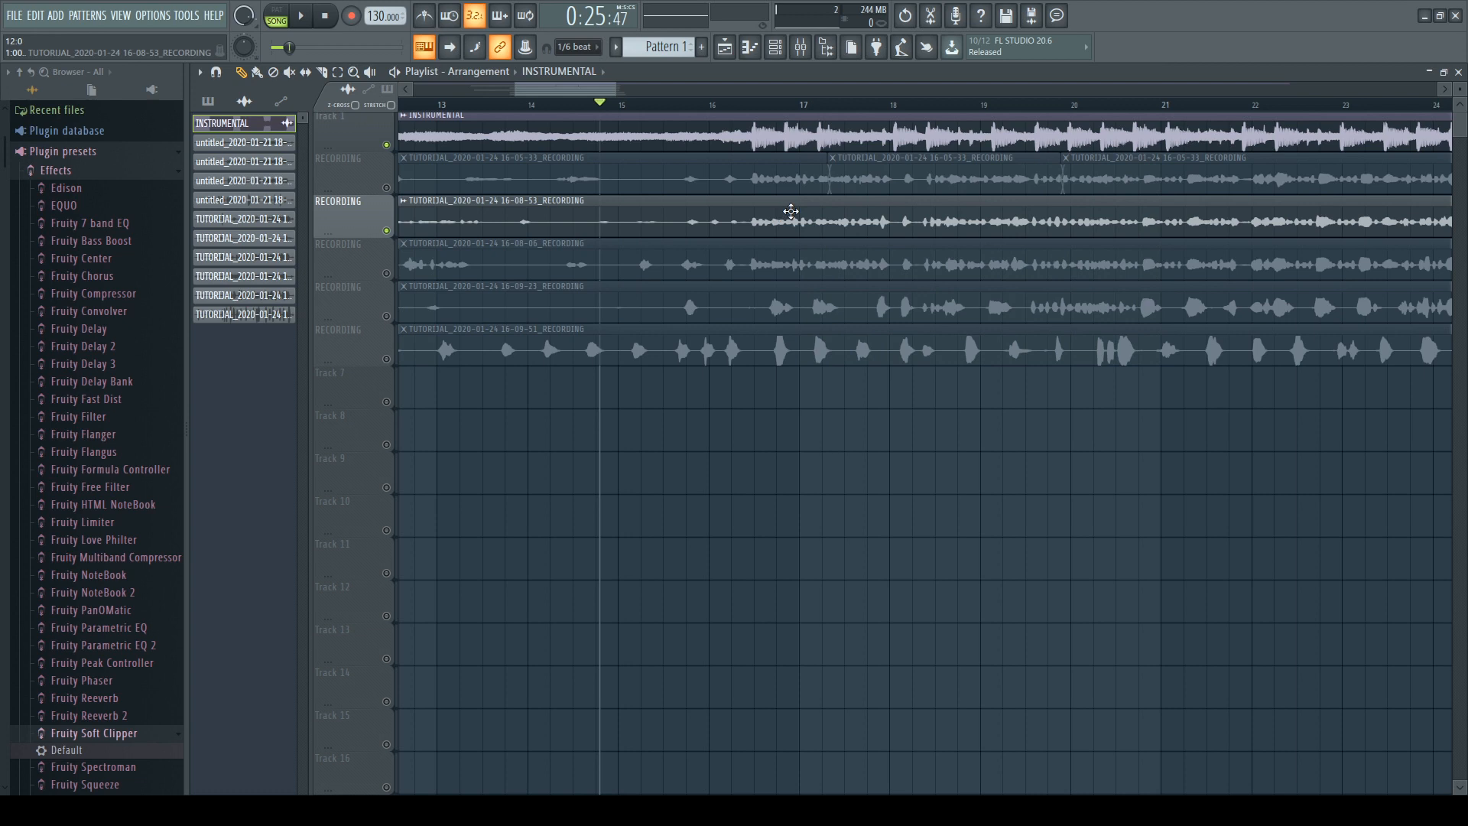
Step: Try shifting the second vocal take slightly later against the instrumental and place the playhead between bars 15 and 16
{"action": "mouse_move", "coordinate": [791, 211]}
{"action": "left_mouse_down"}
{"action": "mouse_move", "coordinate": [894, 206]}
{"action": "mouse_move", "coordinate": [743, 212]}
{"action": "mouse_move", "coordinate": [994, 223]}
{"action": "mouse_move", "coordinate": [699, 210]}
{"action": "mouse_move", "coordinate": [810, 212]}
{"action": "left_mouse_up"}
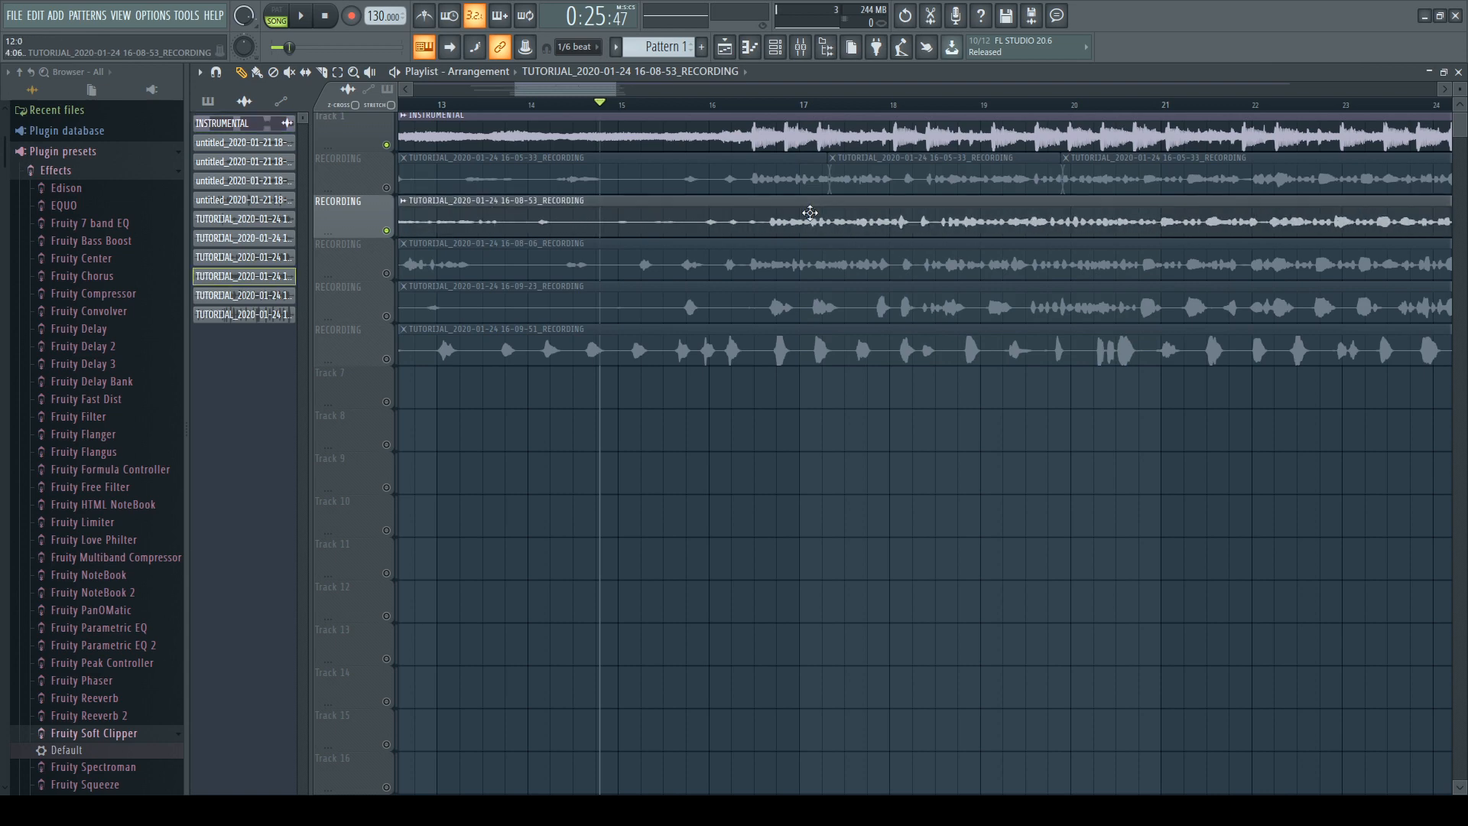
{"action": "scroll", "coordinate": [810, 211], "scroll_direction": "up", "scroll_amount": 5}
{"action": "left_click", "coordinate": [410, 105]}
{"action": "scroll", "coordinate": [611, 176], "scroll_direction": "down", "scroll_amount": 3}
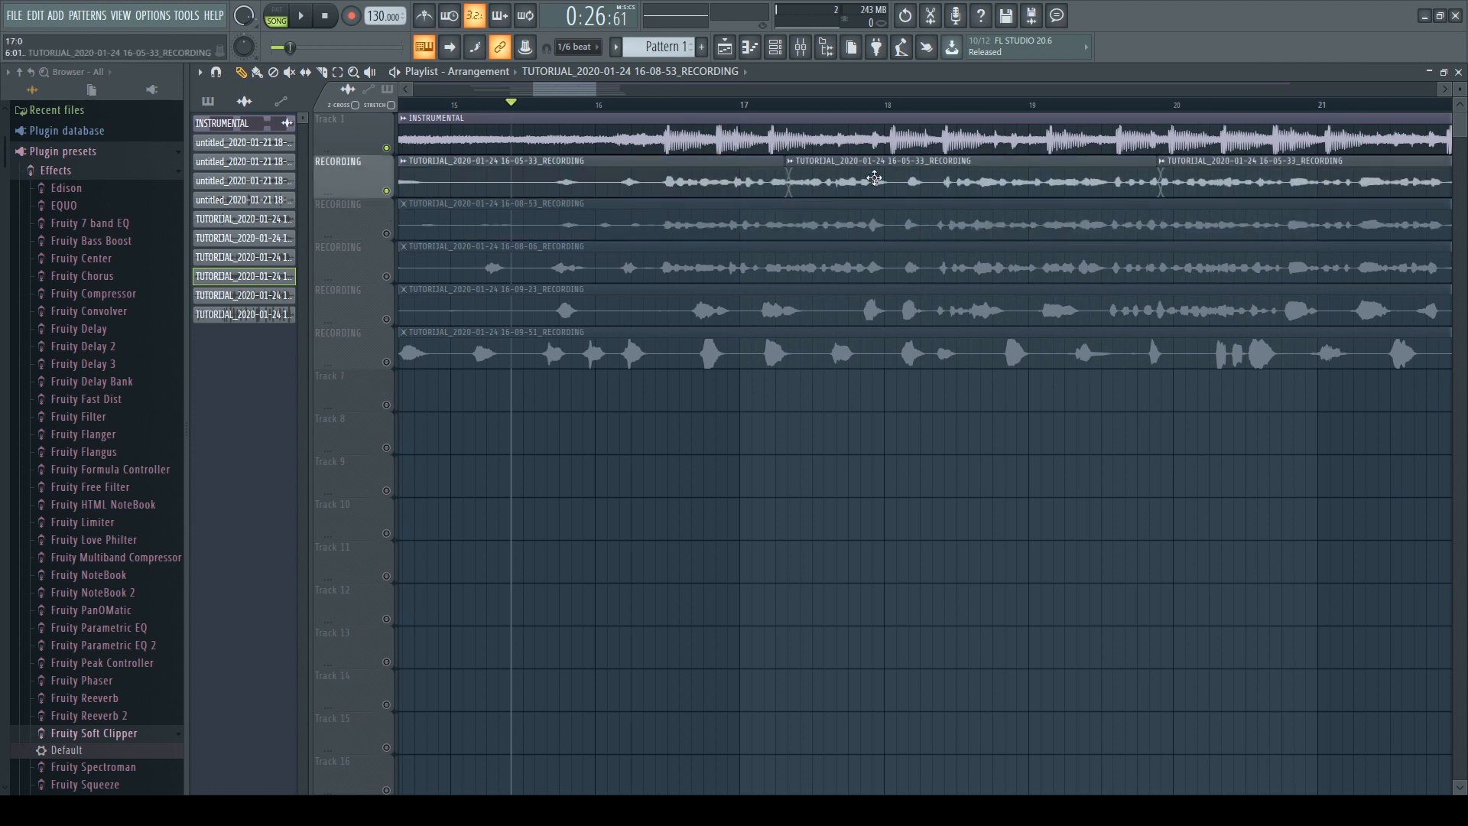
{"action": "mouse_move", "coordinate": [897, 217]}
{"action": "left_mouse_down"}
{"action": "mouse_move", "coordinate": [852, 221]}
{"action": "mouse_move", "coordinate": [917, 220]}
{"action": "mouse_move", "coordinate": [891, 220]}
{"action": "mouse_move", "coordinate": [905, 224]}
{"action": "left_mouse_up"}
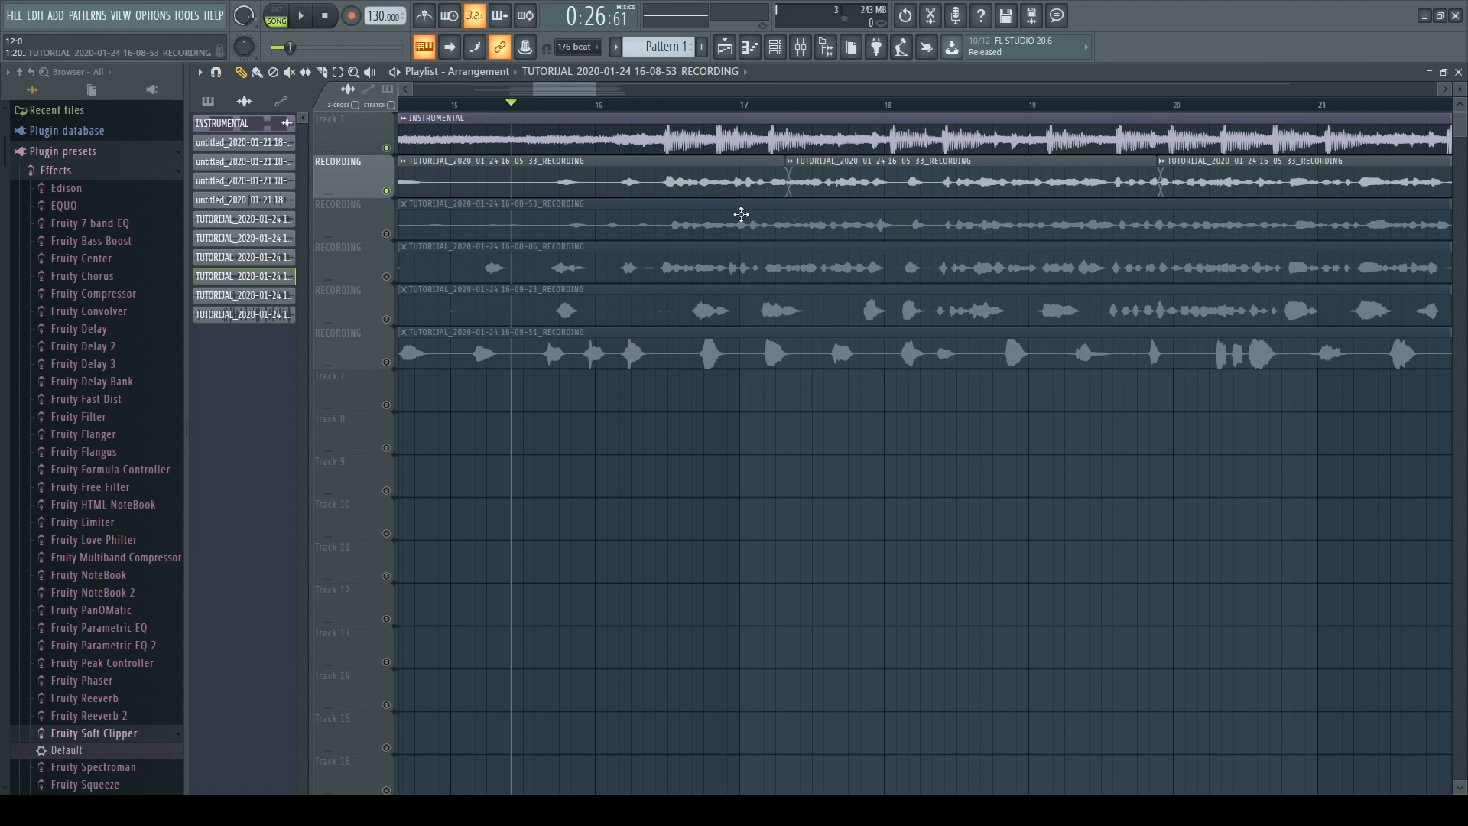
{"action": "scroll", "coordinate": [741, 215], "scroll_direction": "up", "scroll_amount": 3}
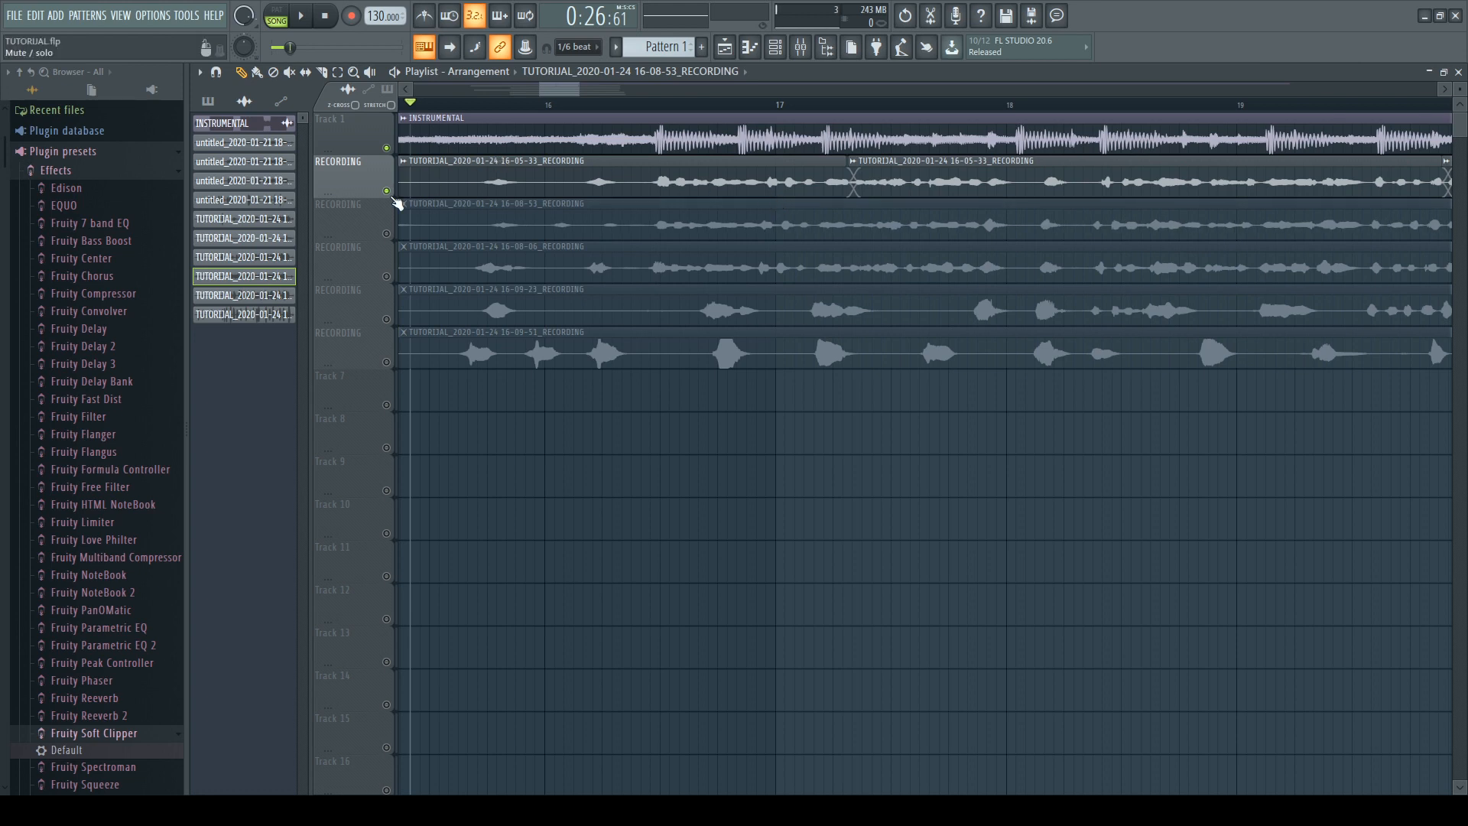
Step: Play the first vocal take together with the instrumental from between bars 15 and 16
{"action": "key", "text": "space"}
{"action": "left_click", "coordinate": [386, 148]}
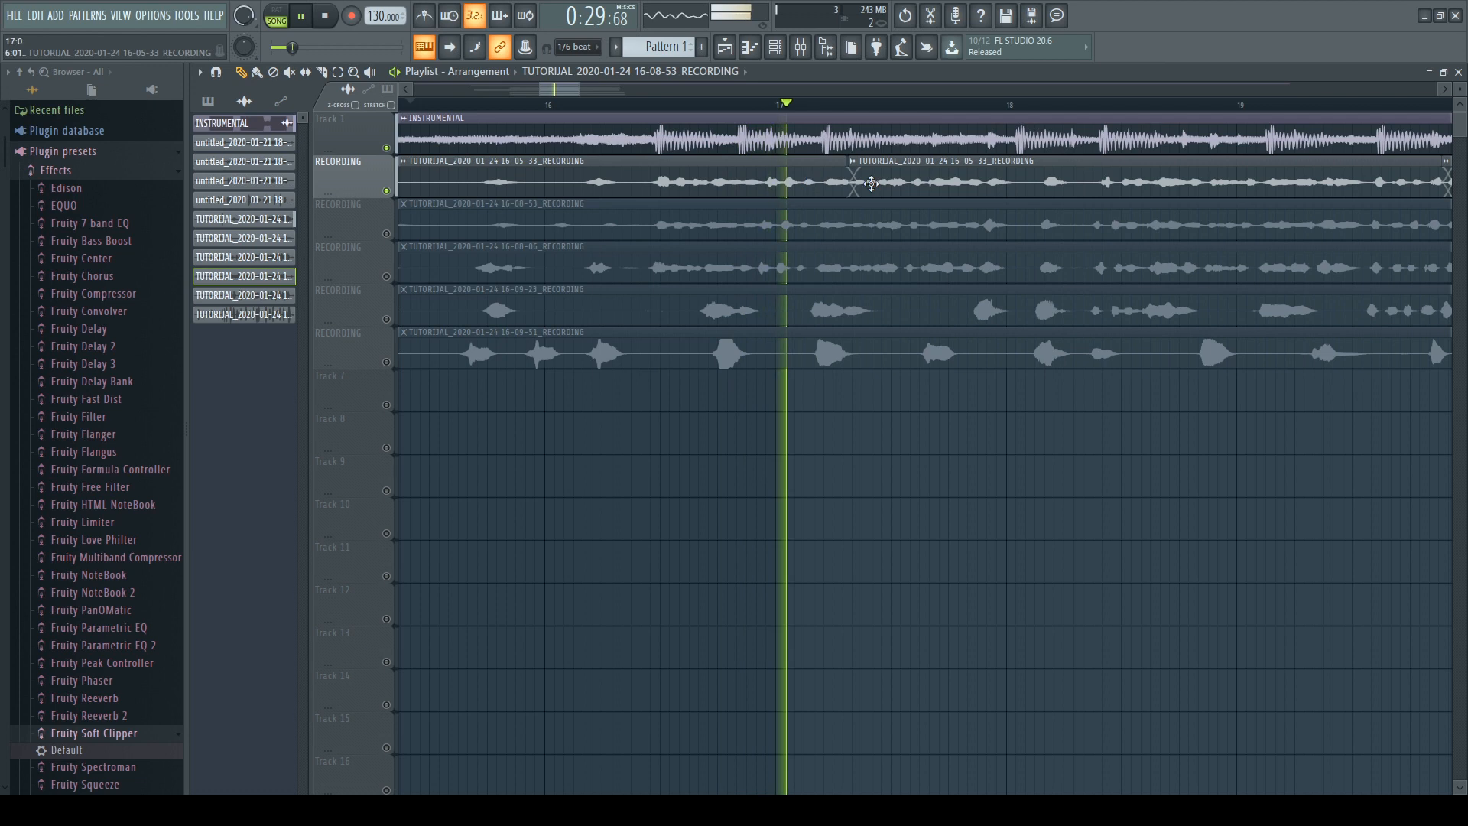
{"action": "key", "text": "space"}
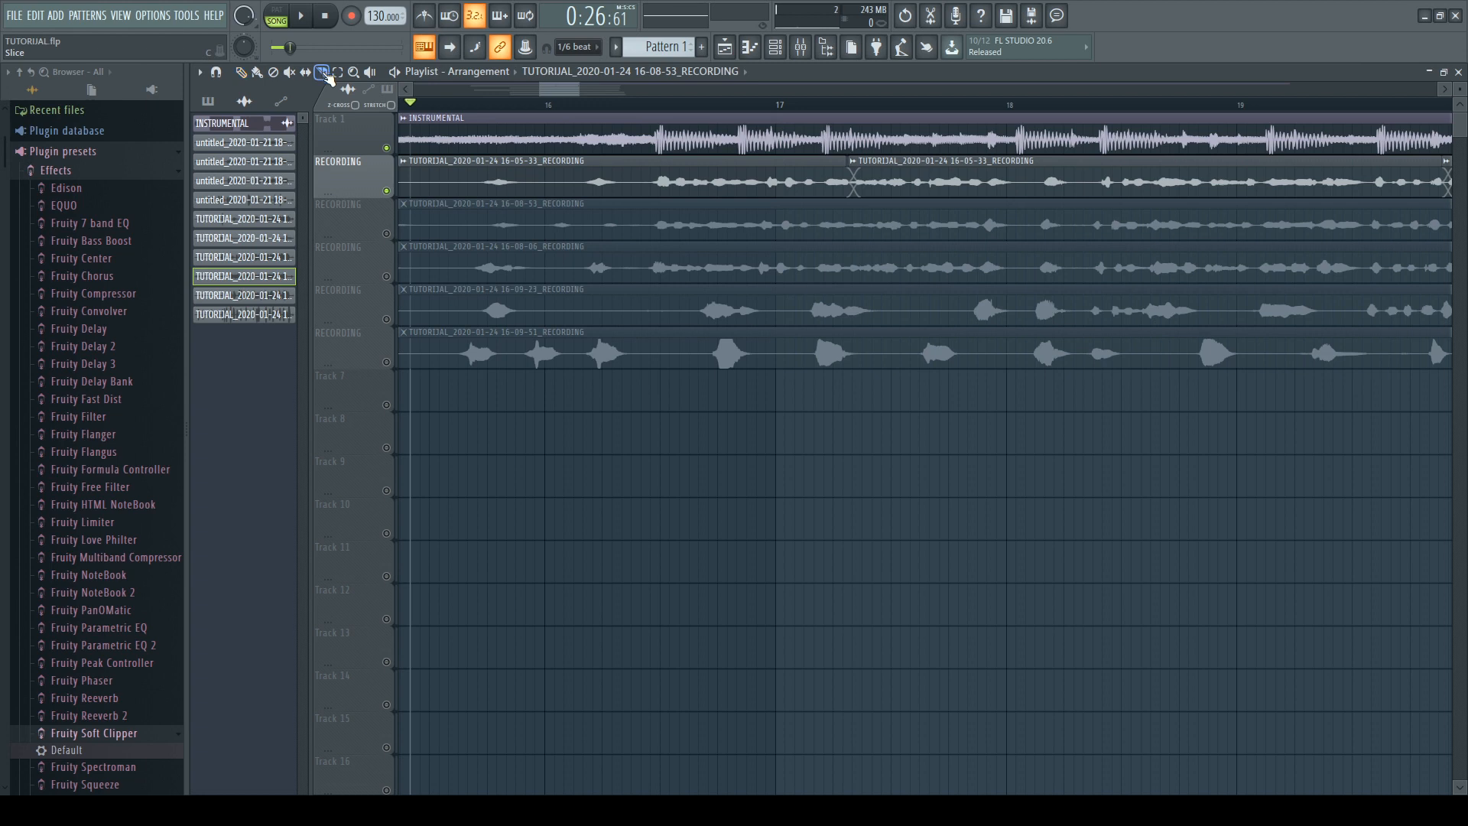
Step: Choose the Slice tool and solo the second vocal recording track
{"action": "scroll", "coordinate": [844, 233], "scroll_direction": "up", "scroll_amount": 3}
{"action": "scroll", "coordinate": [848, 218], "scroll_direction": "up", "scroll_amount": 2}
{"action": "right_click", "coordinate": [386, 233]}
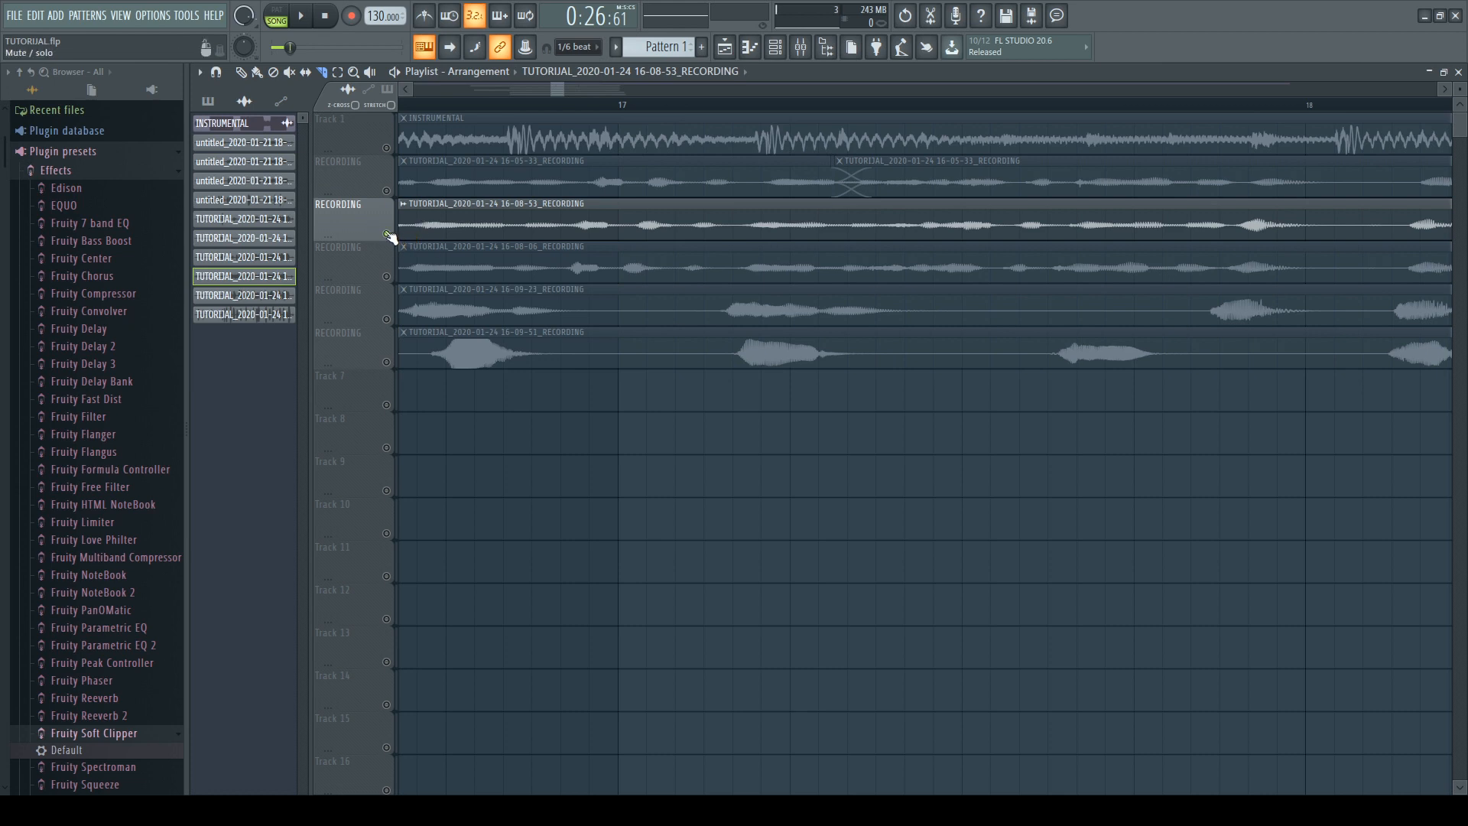
Step: Toggle solo and mute on the second and third vocal tracks, ending with the second vocal track soloed
{"action": "right_click", "coordinate": [388, 231]}
{"action": "right_click", "coordinate": [388, 232]}
{"action": "right_click", "coordinate": [388, 232]}
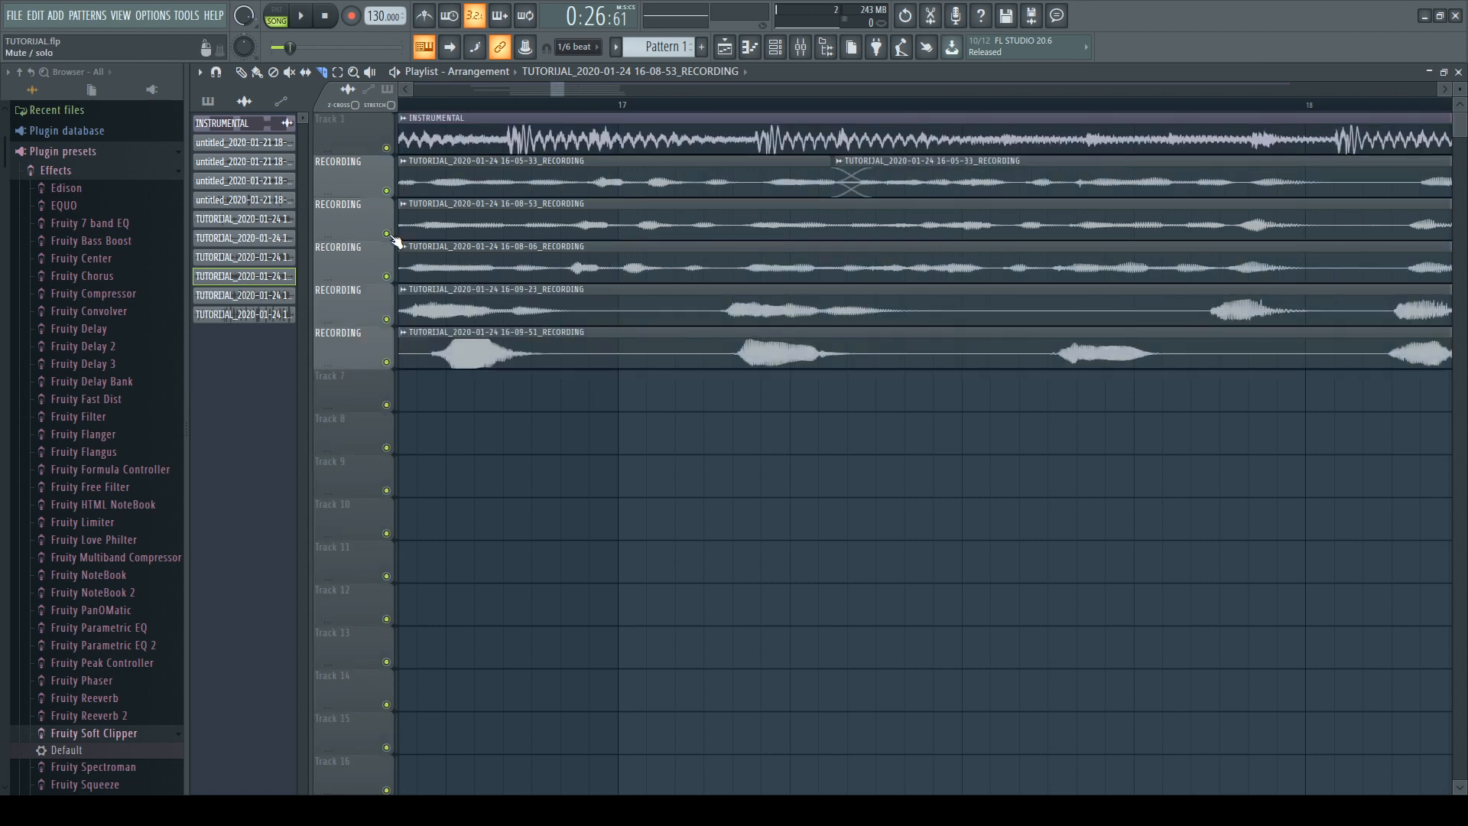
{"action": "left_click", "coordinate": [390, 234]}
{"action": "left_click", "coordinate": [388, 278]}
{"action": "left_click", "coordinate": [387, 278]}
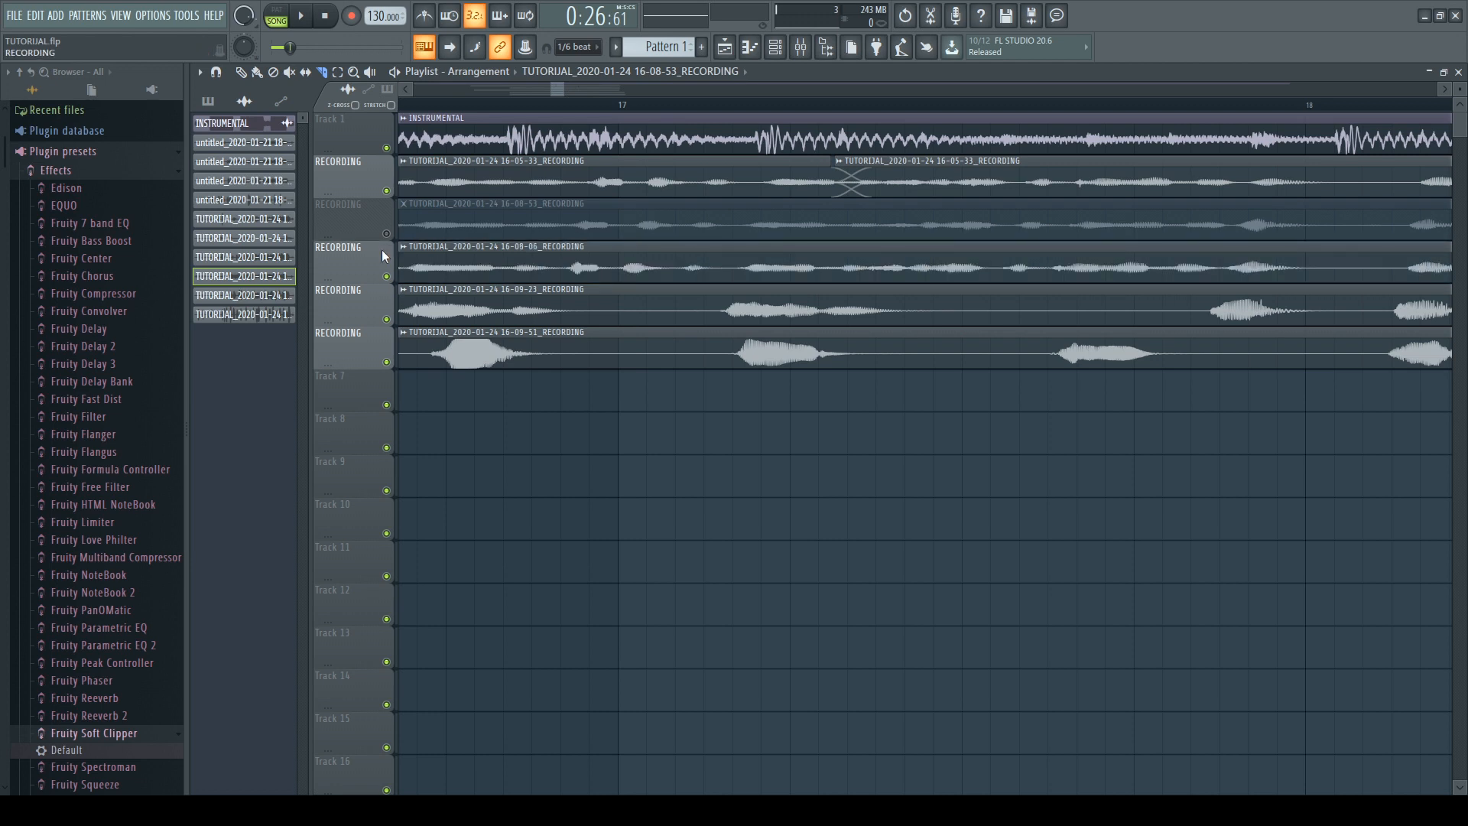
{"action": "left_click", "coordinate": [385, 233]}
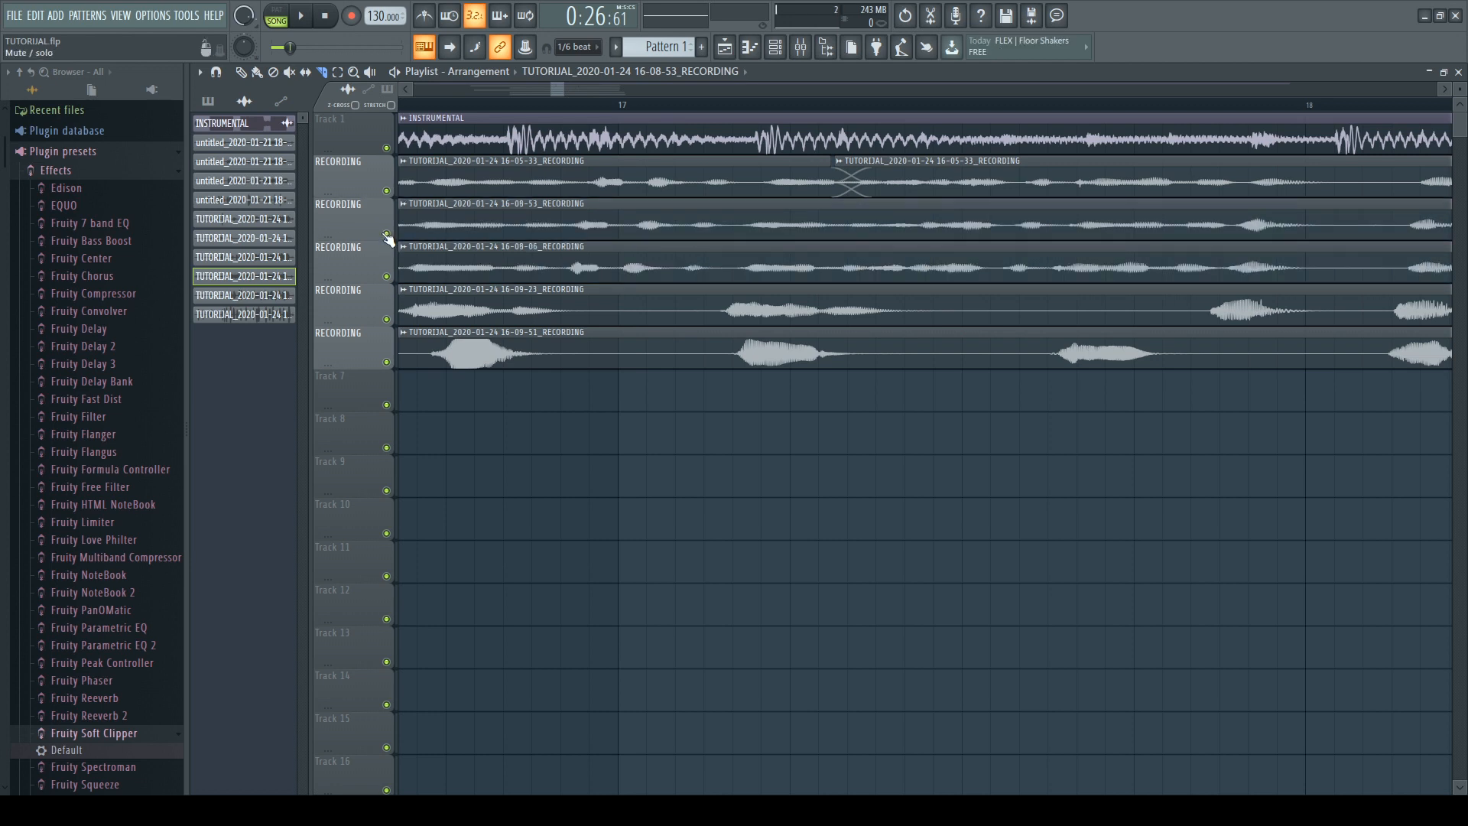
{"action": "right_click", "coordinate": [387, 235]}
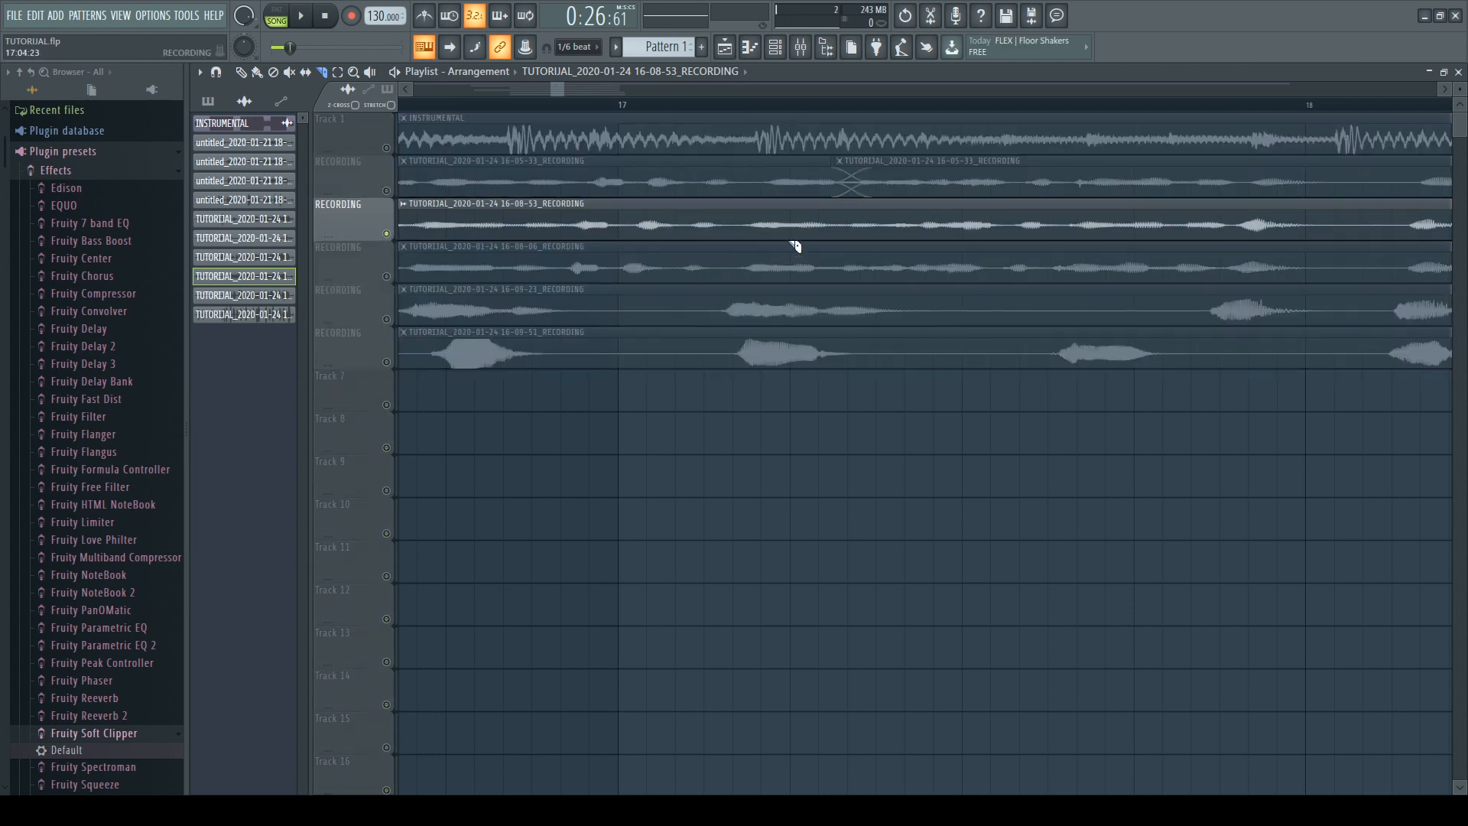
Step: Listen to the soloed second vocal take around bar 17
{"action": "scroll", "coordinate": [740, 235], "scroll_direction": "down", "scroll_amount": 3}
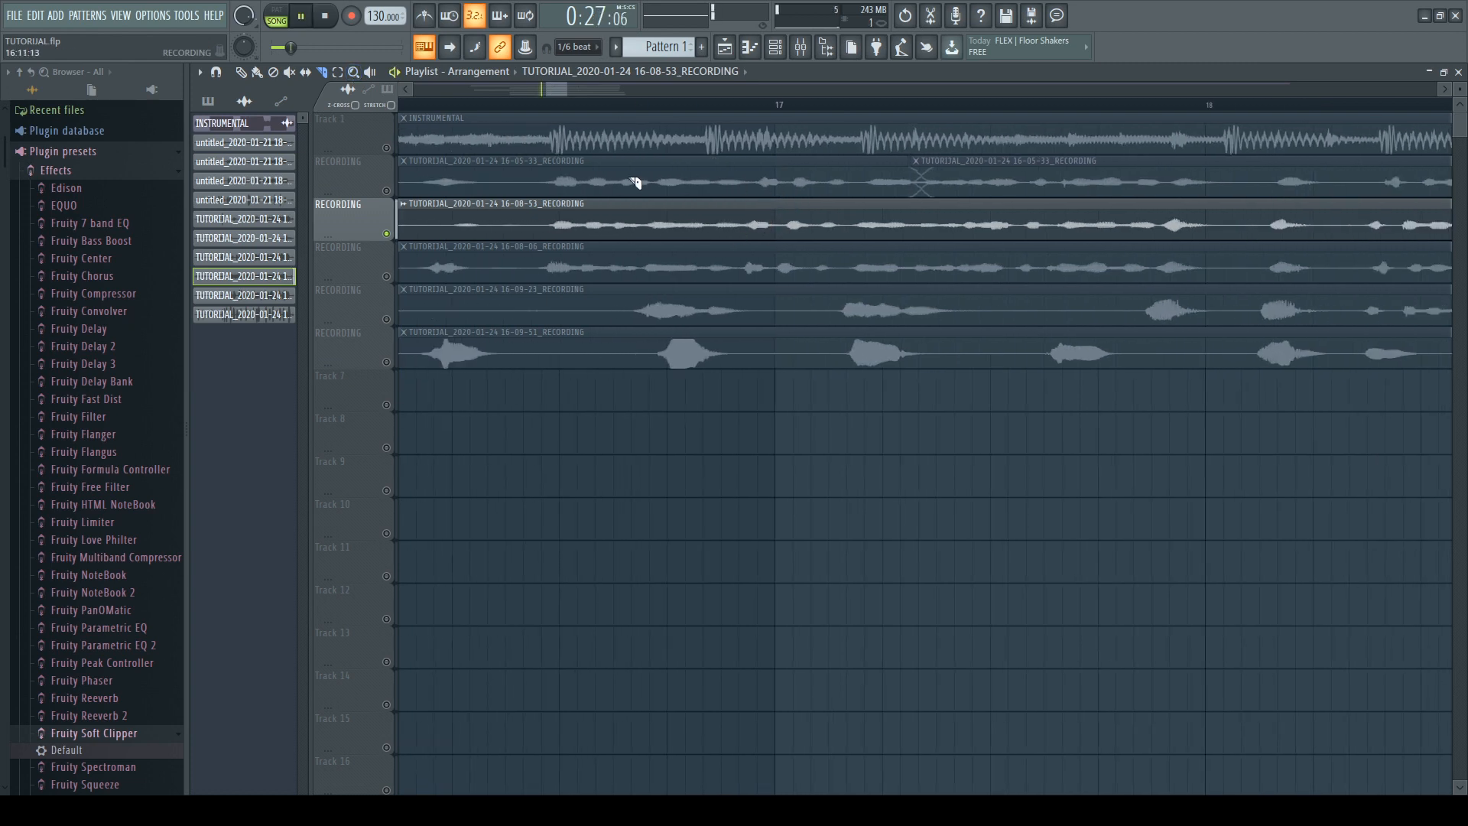
{"action": "scroll", "coordinate": [875, 206], "scroll_direction": "up", "scroll_amount": 3}
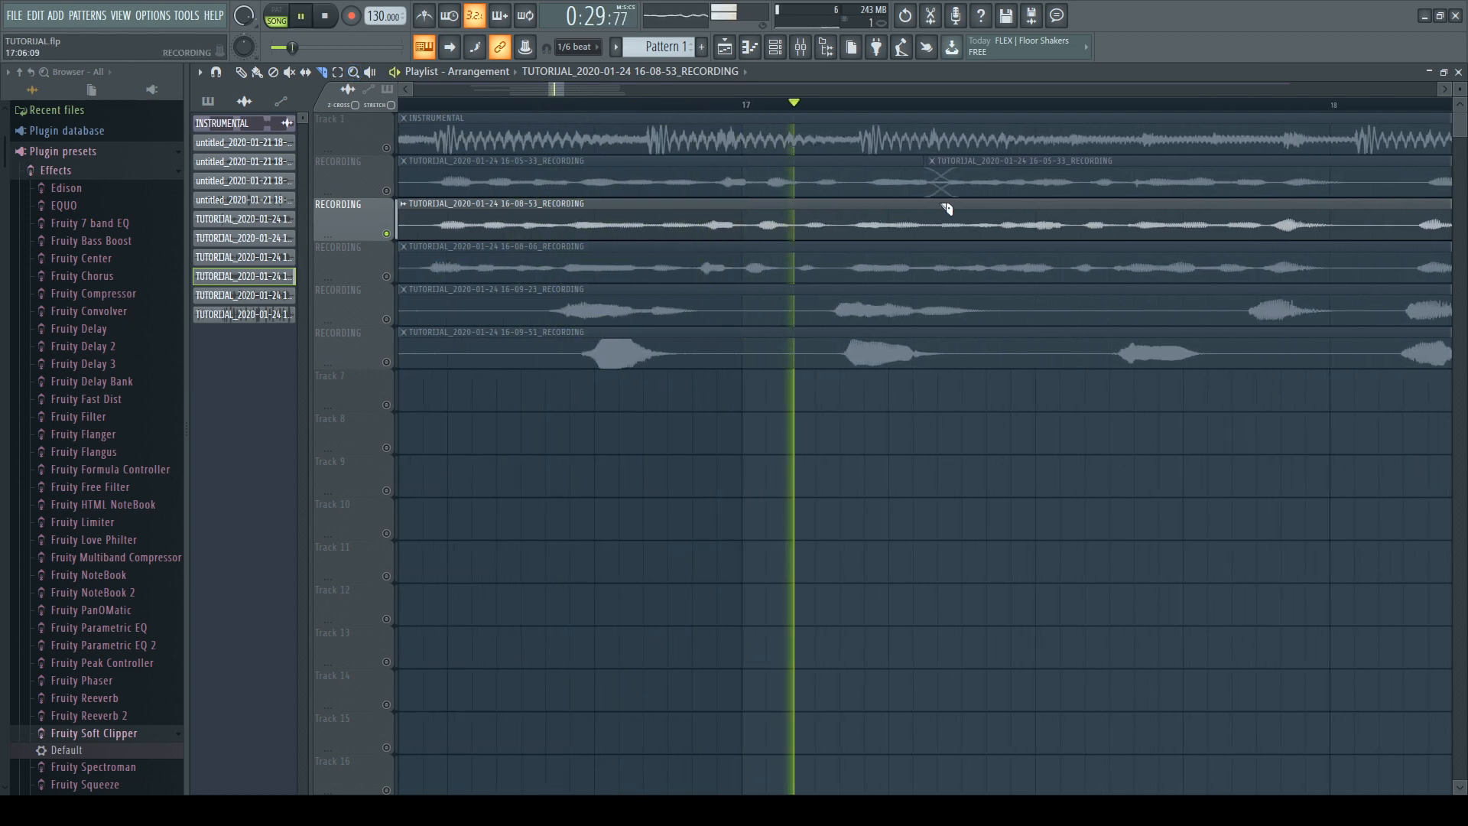
{"action": "scroll", "coordinate": [1134, 241], "scroll_direction": "right", "scroll_amount": 4}
{"action": "key", "text": "space"}
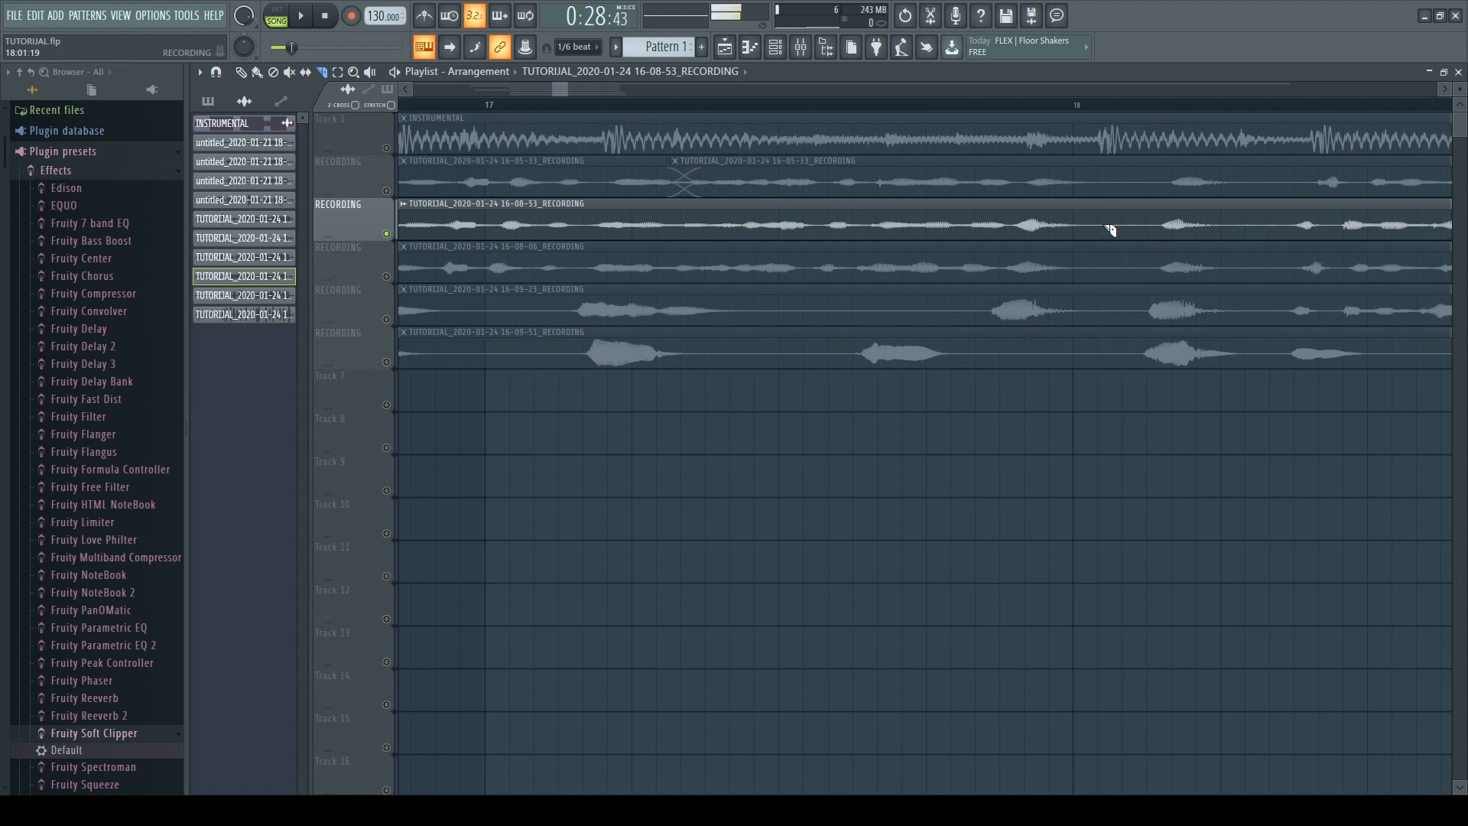
Step: Slice the second vocal take into several short pieces between bars 17 and 18 and play them back
{"action": "scroll", "coordinate": [794, 245], "scroll_direction": "down", "scroll_amount": 3}
{"action": "scroll", "coordinate": [959, 236], "scroll_direction": "up", "scroll_amount": 3}
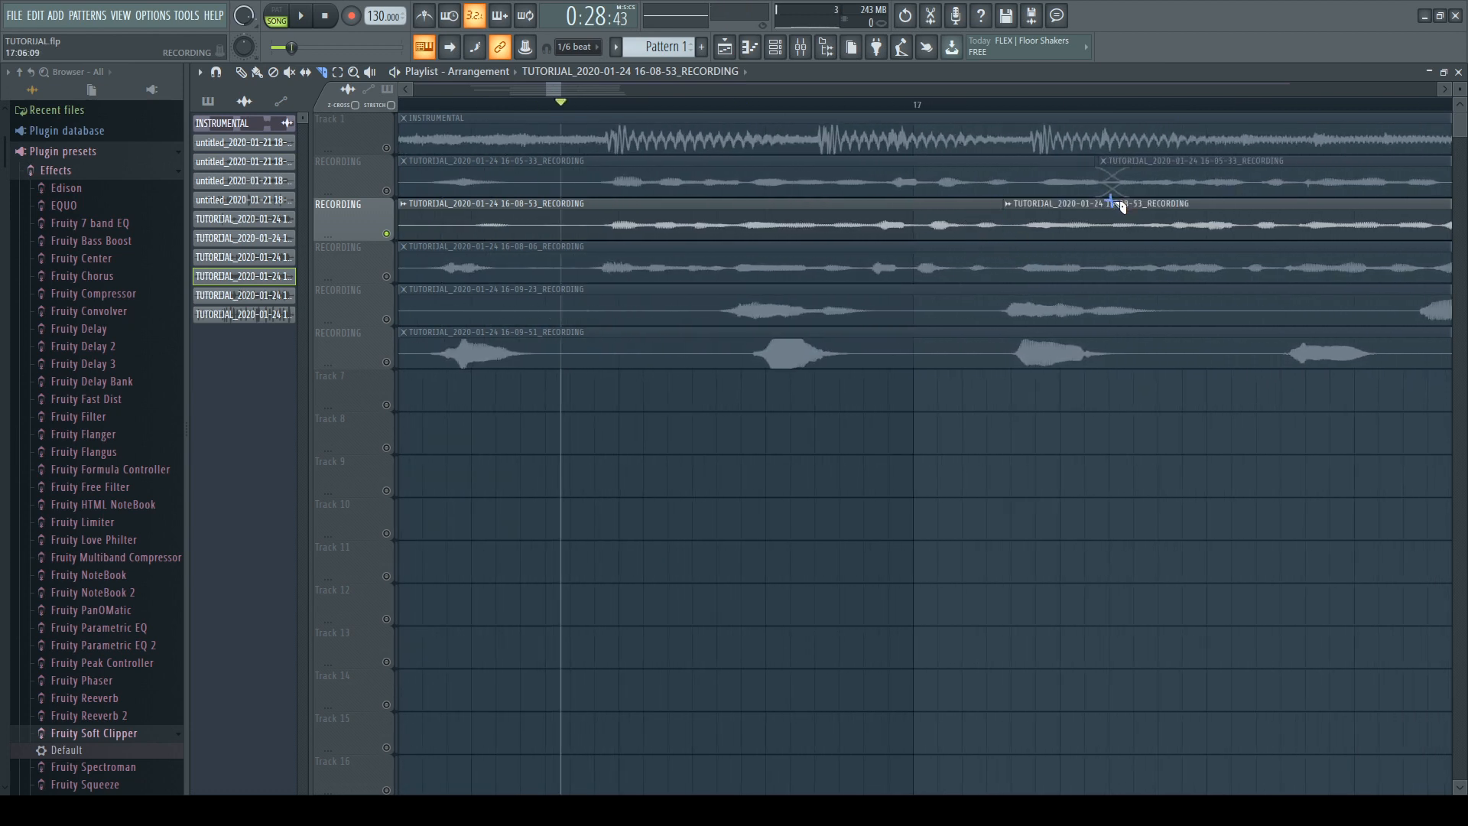
{"action": "scroll", "coordinate": [1179, 262], "scroll_direction": "right", "scroll_amount": 3}
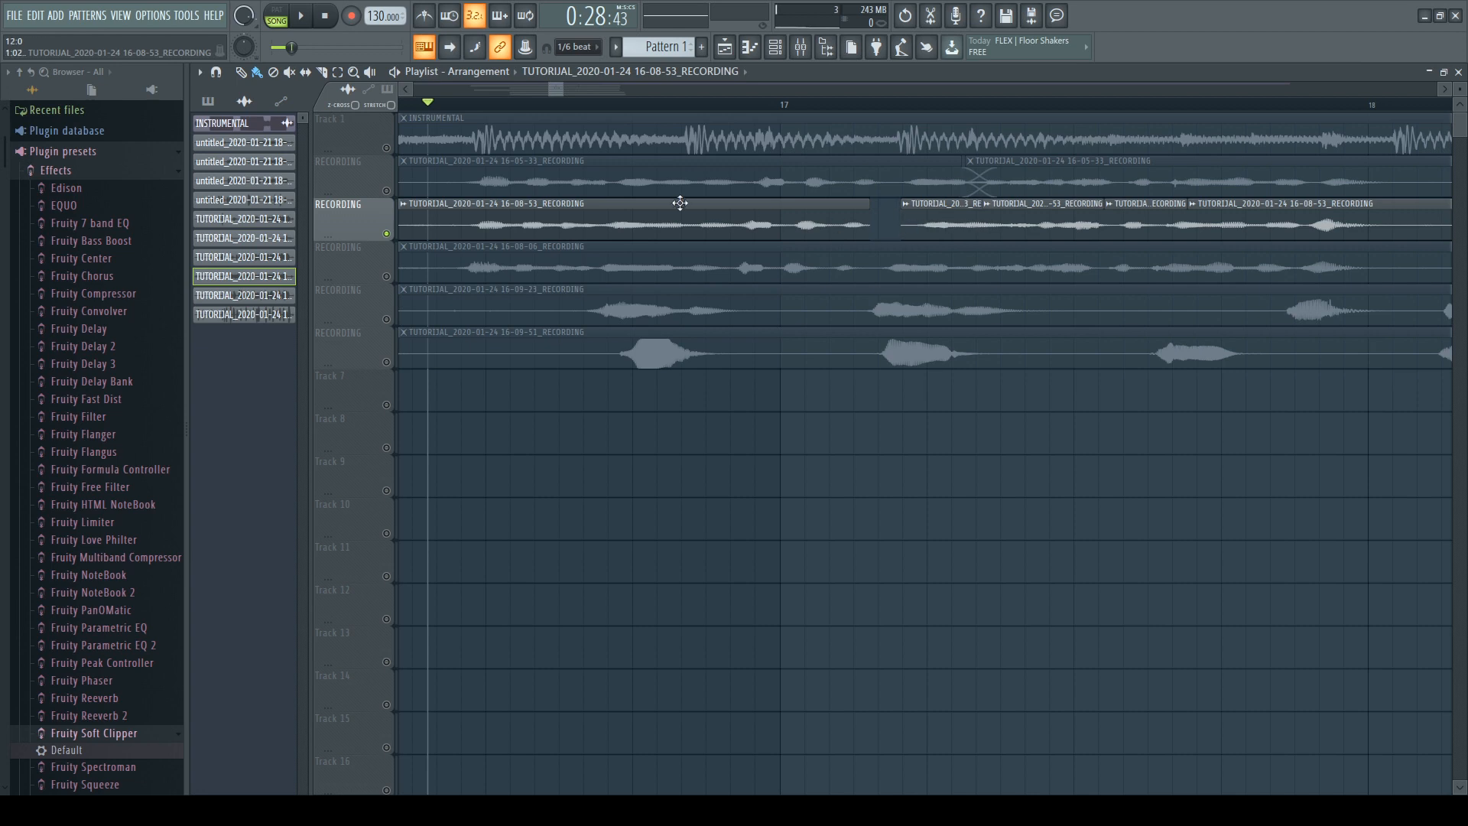
{"action": "key", "text": "space"}
{"action": "key", "text": "space"}
Step: Change the declicking mode of the second vocal take's audio clip so its adjoining slices crossfade, then close its settings
{"action": "double_click", "coordinate": [934, 223]}
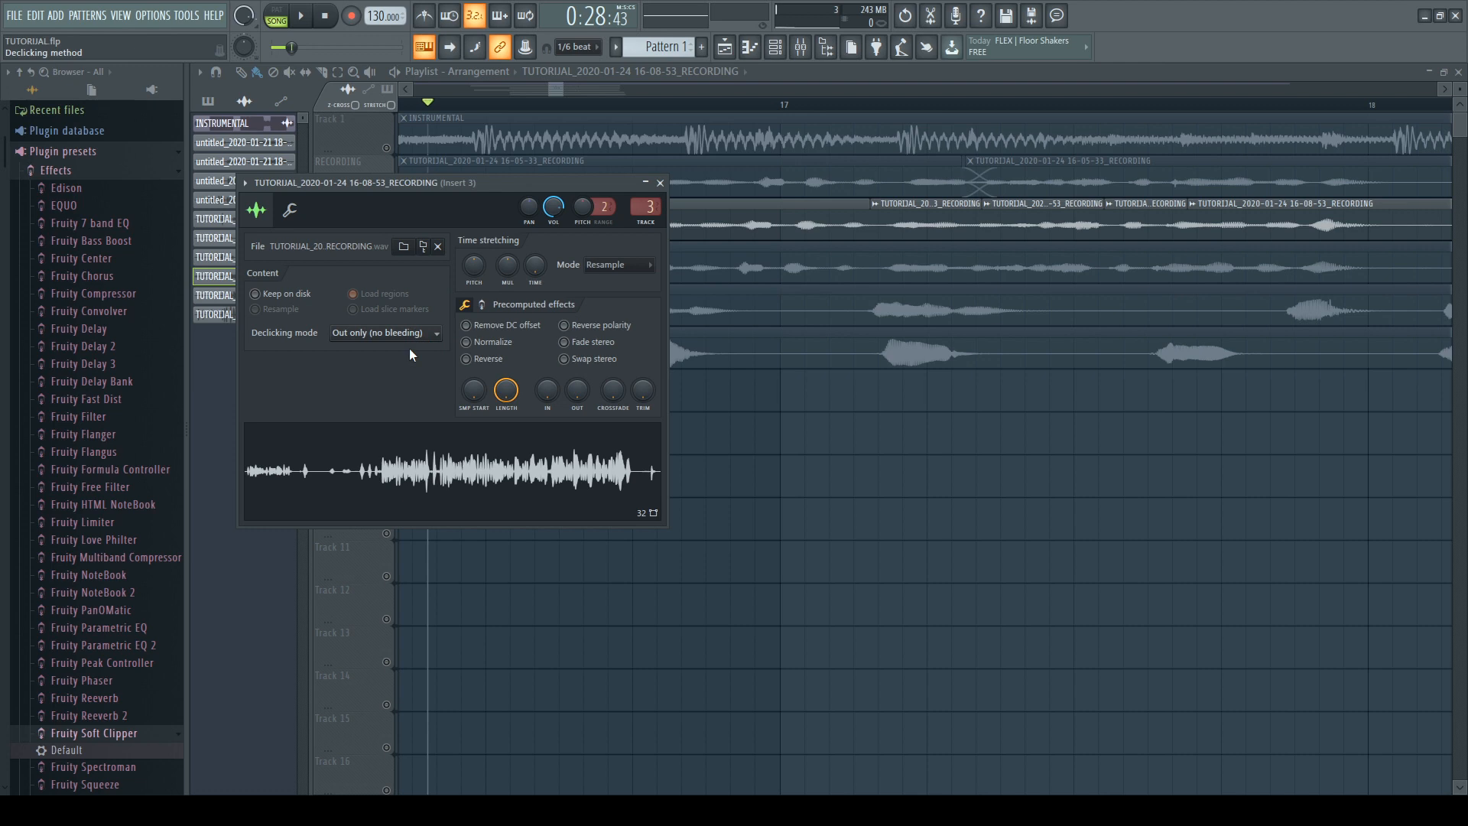
{"action": "left_click", "coordinate": [340, 328]}
{"action": "left_click", "coordinate": [357, 404]}
{"action": "middle_click", "coordinate": [898, 269]}
{"action": "scroll", "coordinate": [902, 245], "scroll_direction": "up", "scroll_amount": 4}
{"action": "scroll", "coordinate": [795, 230], "scroll_direction": "down", "scroll_amount": 2}
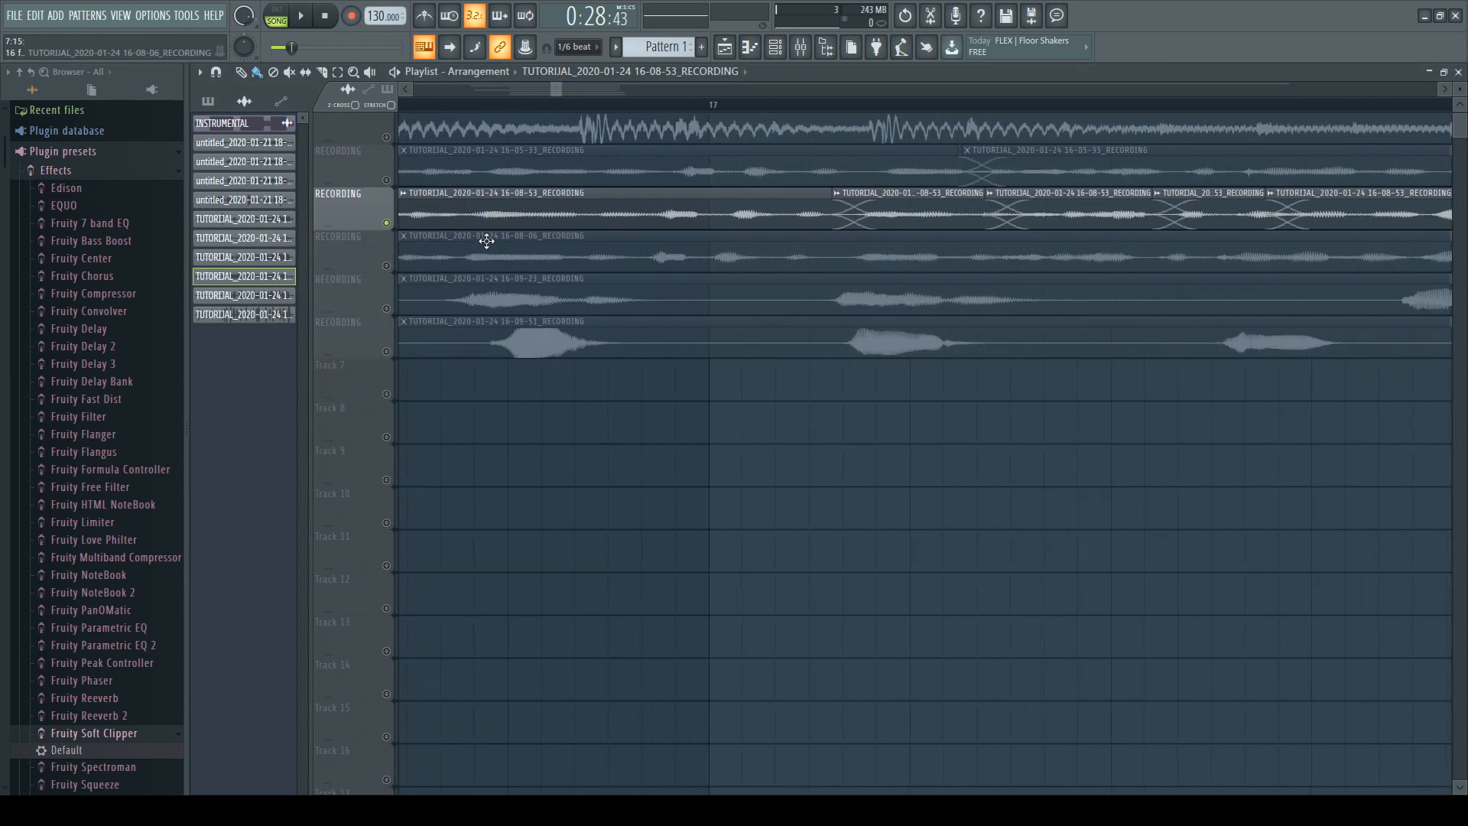
Step: Keep the second vocal track soloed and play through the first crossfade after bar 17
{"action": "right_click", "coordinate": [386, 223]}
{"action": "right_click", "coordinate": [387, 223]}
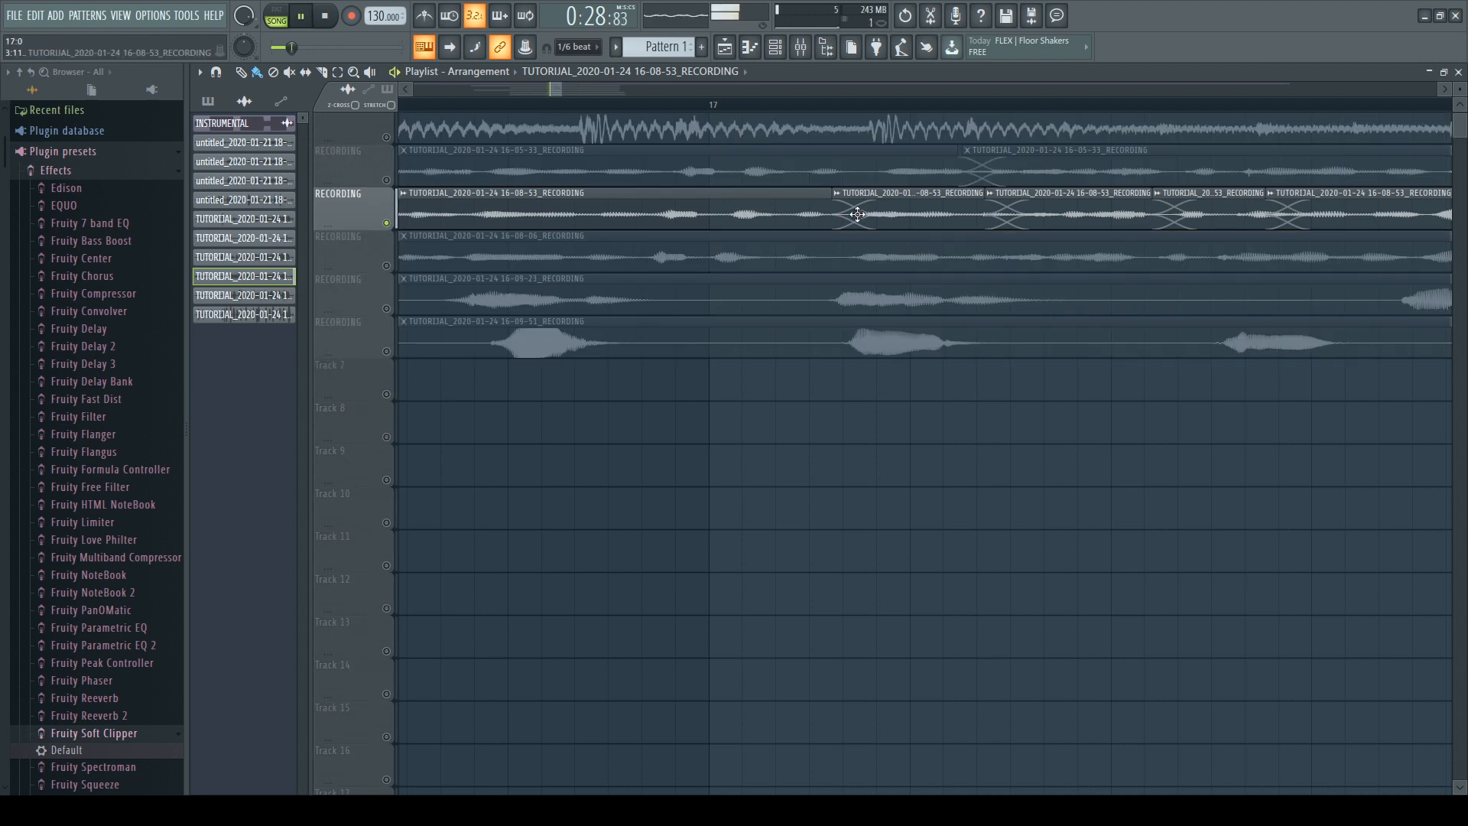
{"action": "key", "text": "space"}
{"action": "key", "text": "space"}
Step: Shorten the end of the slice before the first crossfade, extend it partway back, and listen to the transition
{"action": "left_click_drag", "start_coordinate": [831, 204], "coordinate": [792, 203]}
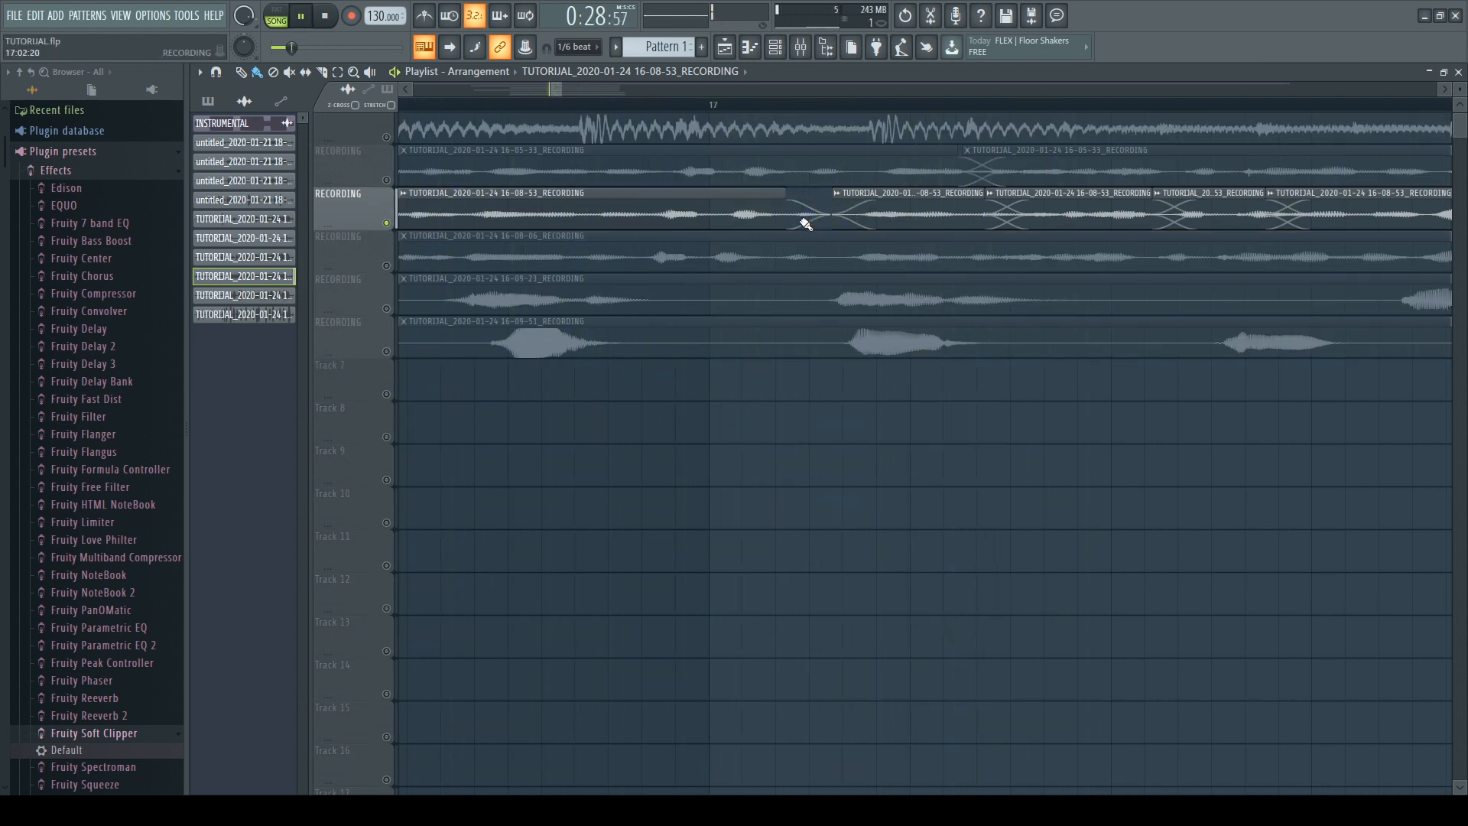
{"action": "left_click_drag", "start_coordinate": [783, 218], "coordinate": [815, 222]}
{"action": "key", "text": "space"}
{"action": "key", "text": "space"}
{"action": "key", "text": "space"}
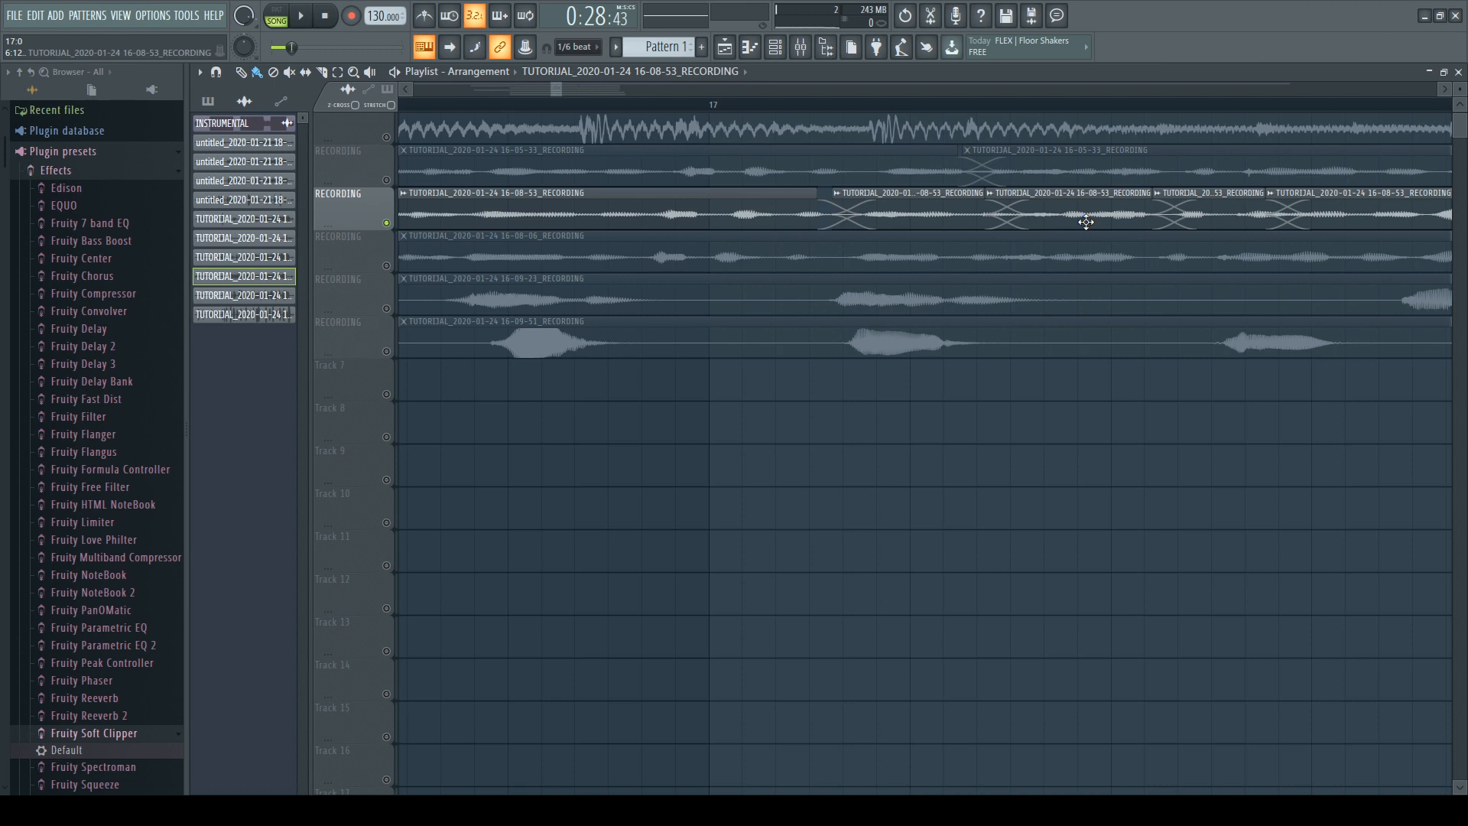
Step: Solo the first vocal recording track and bring its crossfaded clips after bar 17 into view
{"action": "left_click_drag", "start_coordinate": [756, 204], "coordinate": [767, 217]}
{"action": "right_click", "coordinate": [389, 191]}
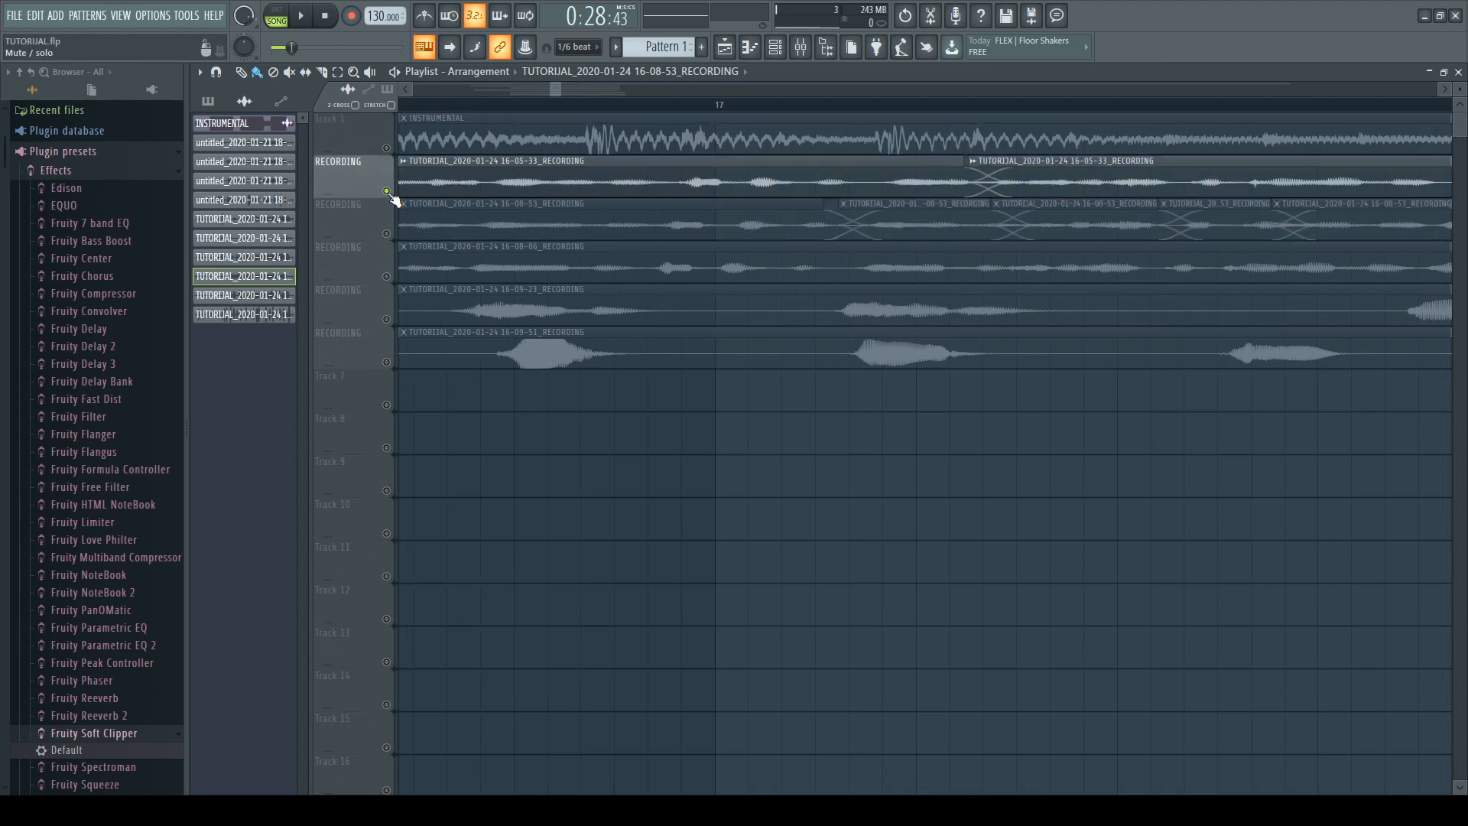
{"action": "scroll", "coordinate": [653, 191], "scroll_direction": "down", "scroll_amount": 2}
{"action": "scroll", "coordinate": [764, 164], "scroll_direction": "up", "scroll_amount": 2}
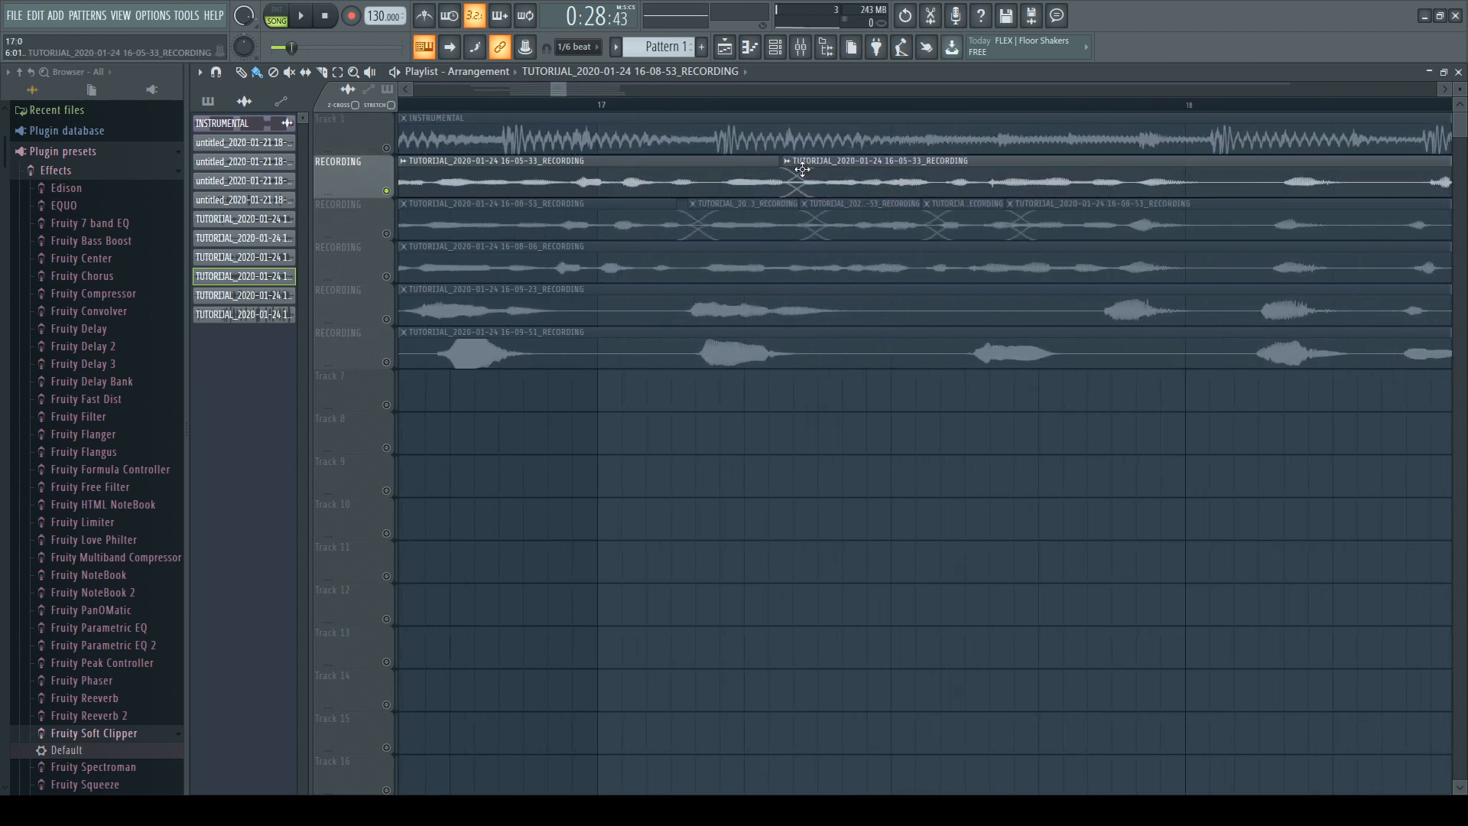
Step: Delete the short slices of the second vocal take and restore the take as one continuous clip
{"action": "scroll", "coordinate": [811, 172], "scroll_direction": "down", "scroll_amount": 3}
{"action": "right_click", "coordinate": [934, 220]}
{"action": "right_click", "coordinate": [877, 221]}
{"action": "right_click", "coordinate": [849, 223]}
{"action": "right_click", "coordinate": [803, 223]}
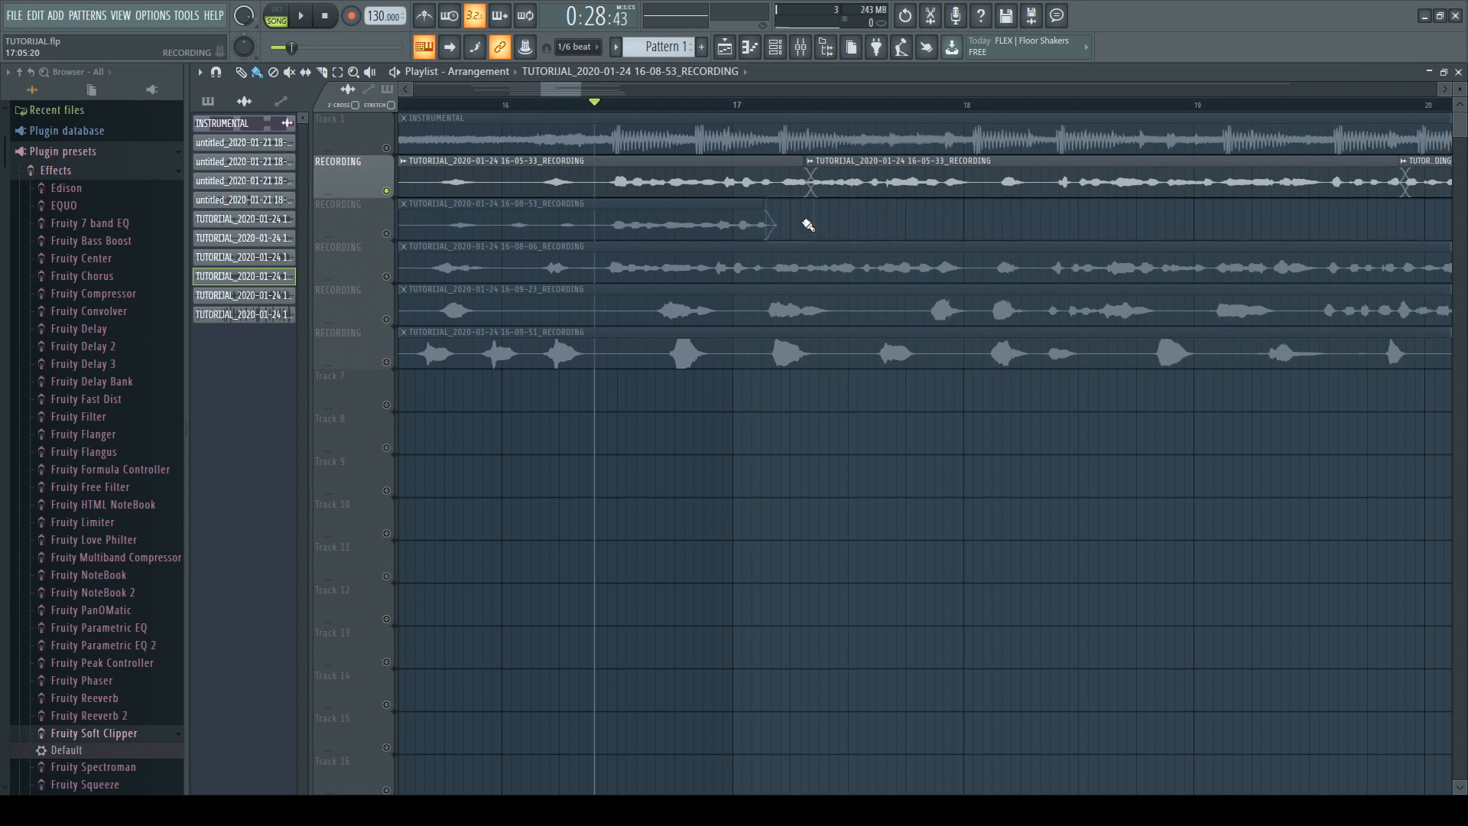
{"action": "scroll", "coordinate": [793, 226], "scroll_direction": "down", "scroll_amount": 3}
{"action": "key", "text": "ctrl+z"}
{"action": "left_click_drag", "start_coordinate": [801, 223], "coordinate": [1003, 198]}
{"action": "scroll", "coordinate": [1005, 198], "scroll_direction": "up", "scroll_amount": 3}
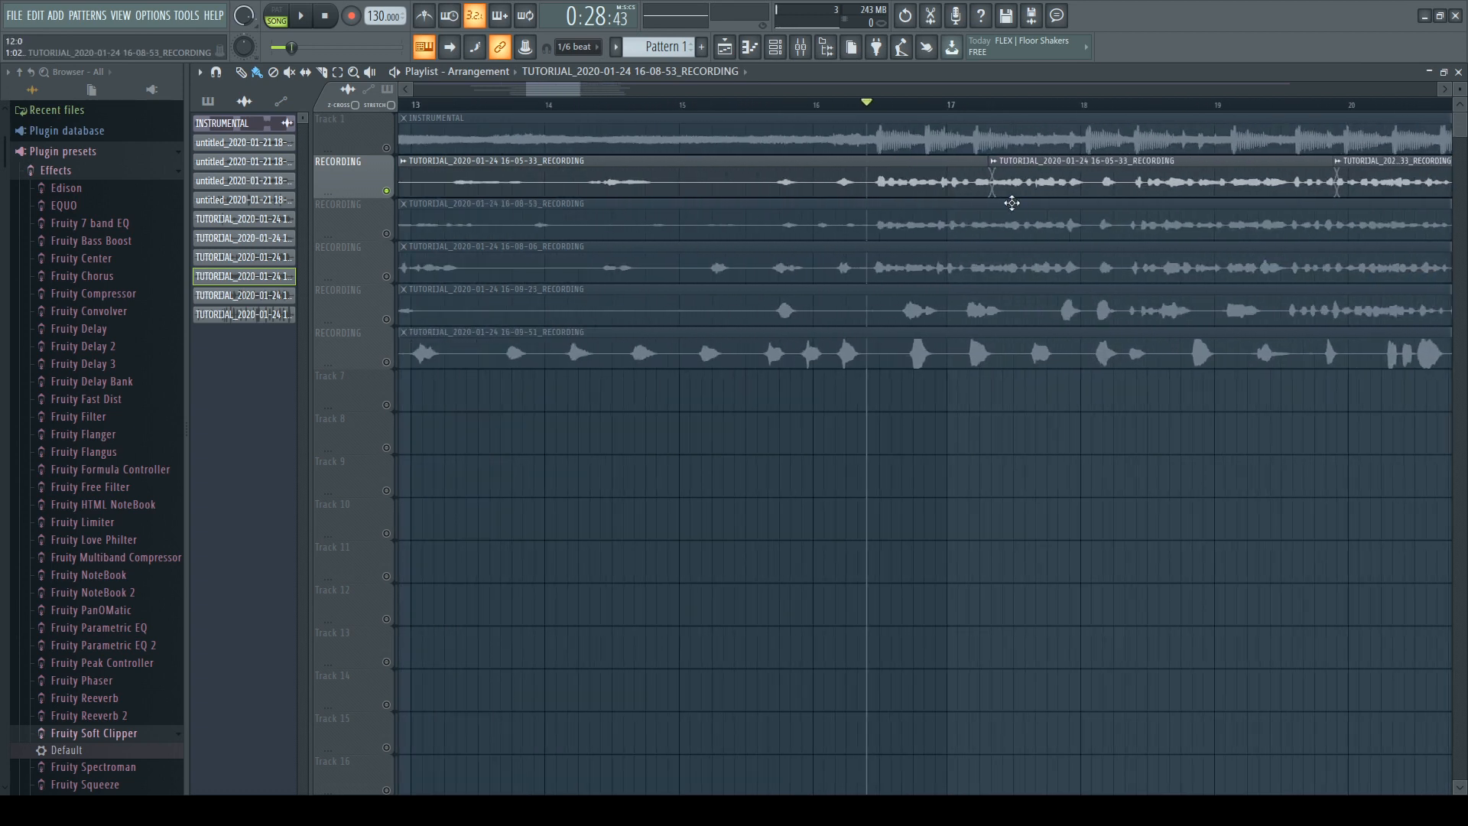
{"action": "scroll", "coordinate": [1051, 174], "scroll_direction": "up", "scroll_amount": 3}
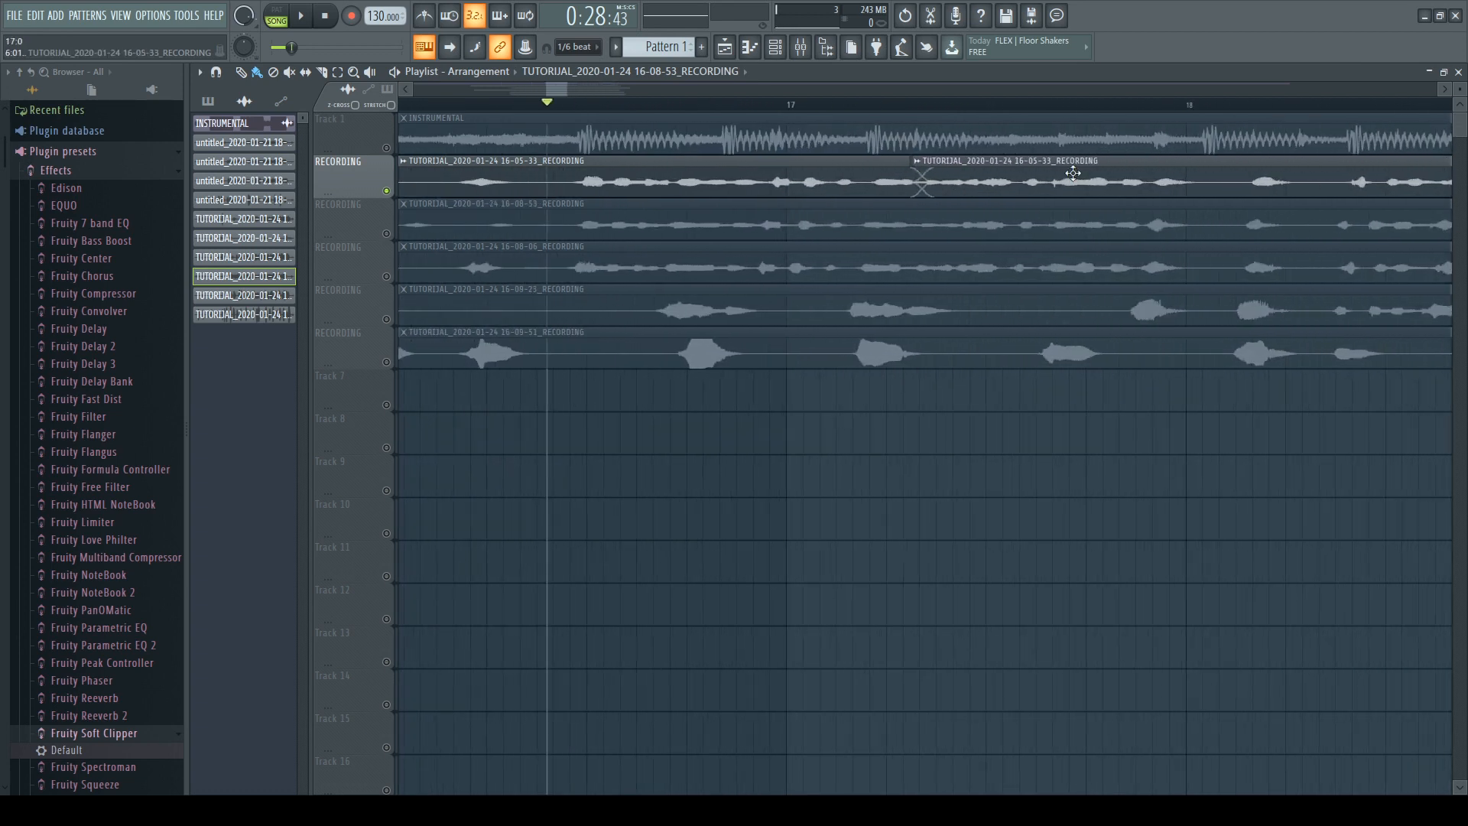
{"action": "scroll", "coordinate": [851, 236], "scroll_direction": "down", "scroll_amount": 3}
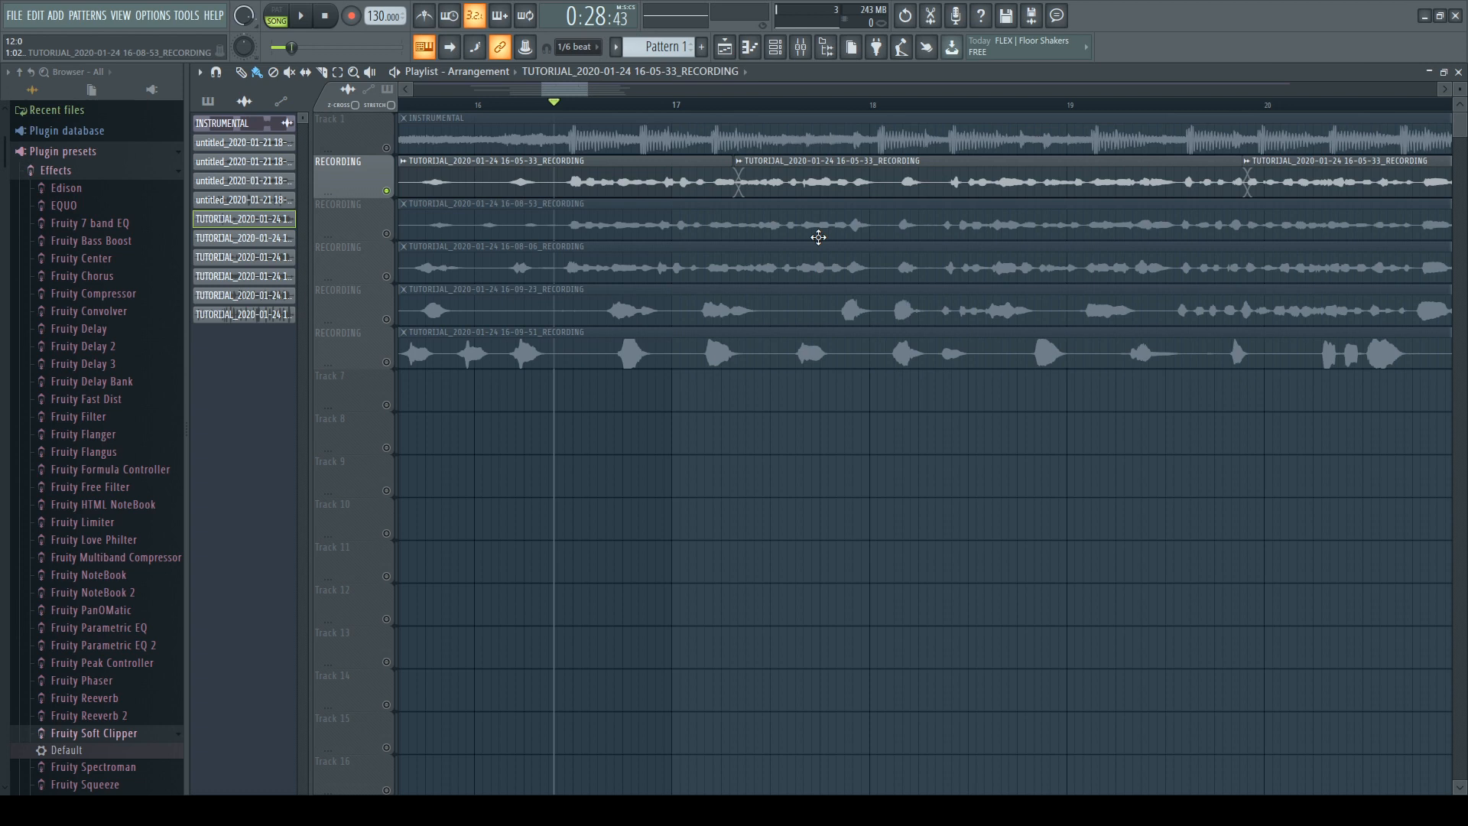
{"action": "left_click_drag", "start_coordinate": [773, 252], "coordinate": [839, 237]}
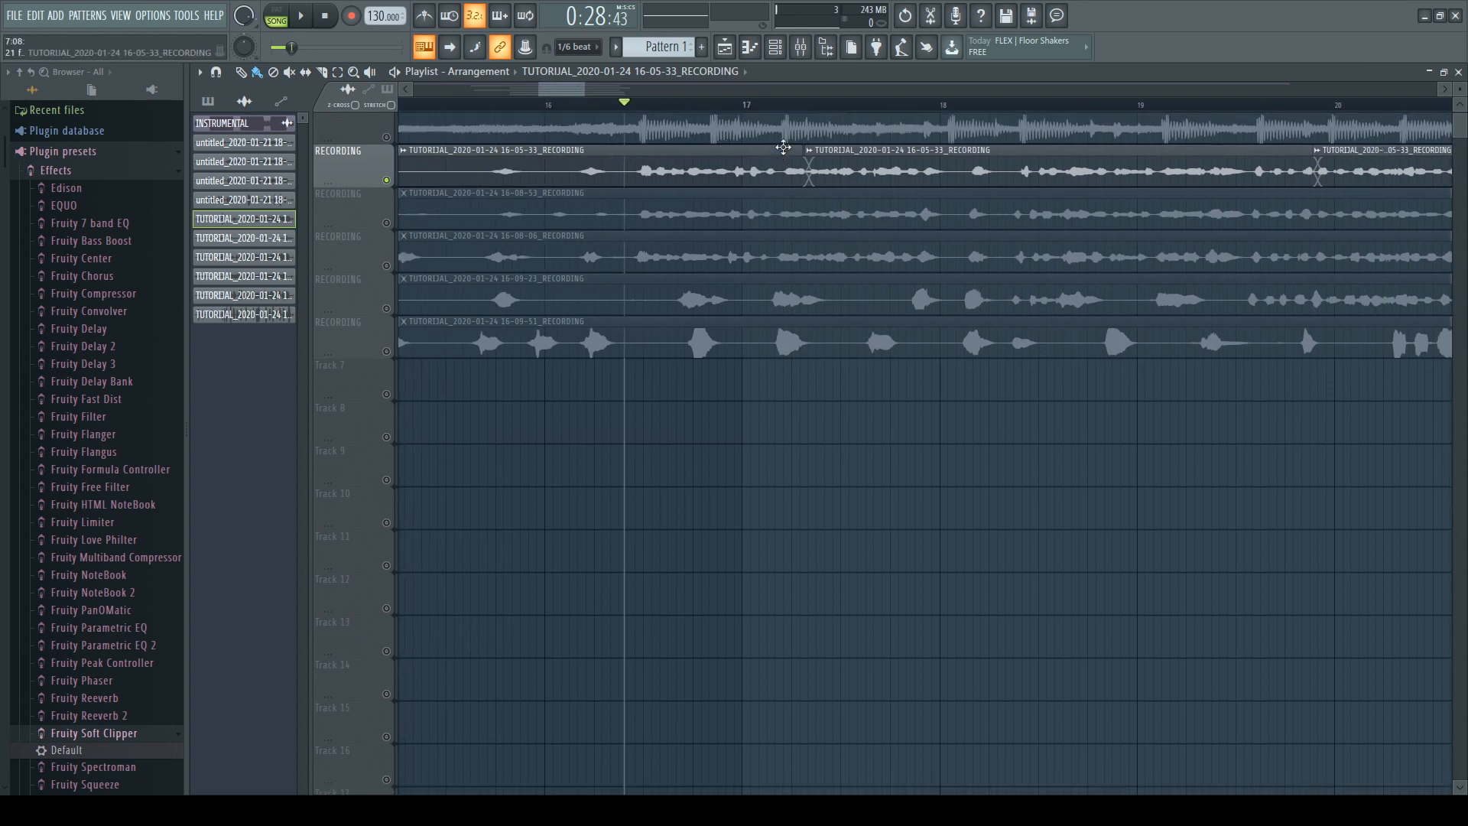
Step: Delete the first vocal track's short slice after bar 18 and extend the following clip back to crossfade with the previous one
{"action": "scroll", "coordinate": [825, 168], "scroll_direction": "up", "scroll_amount": 4}
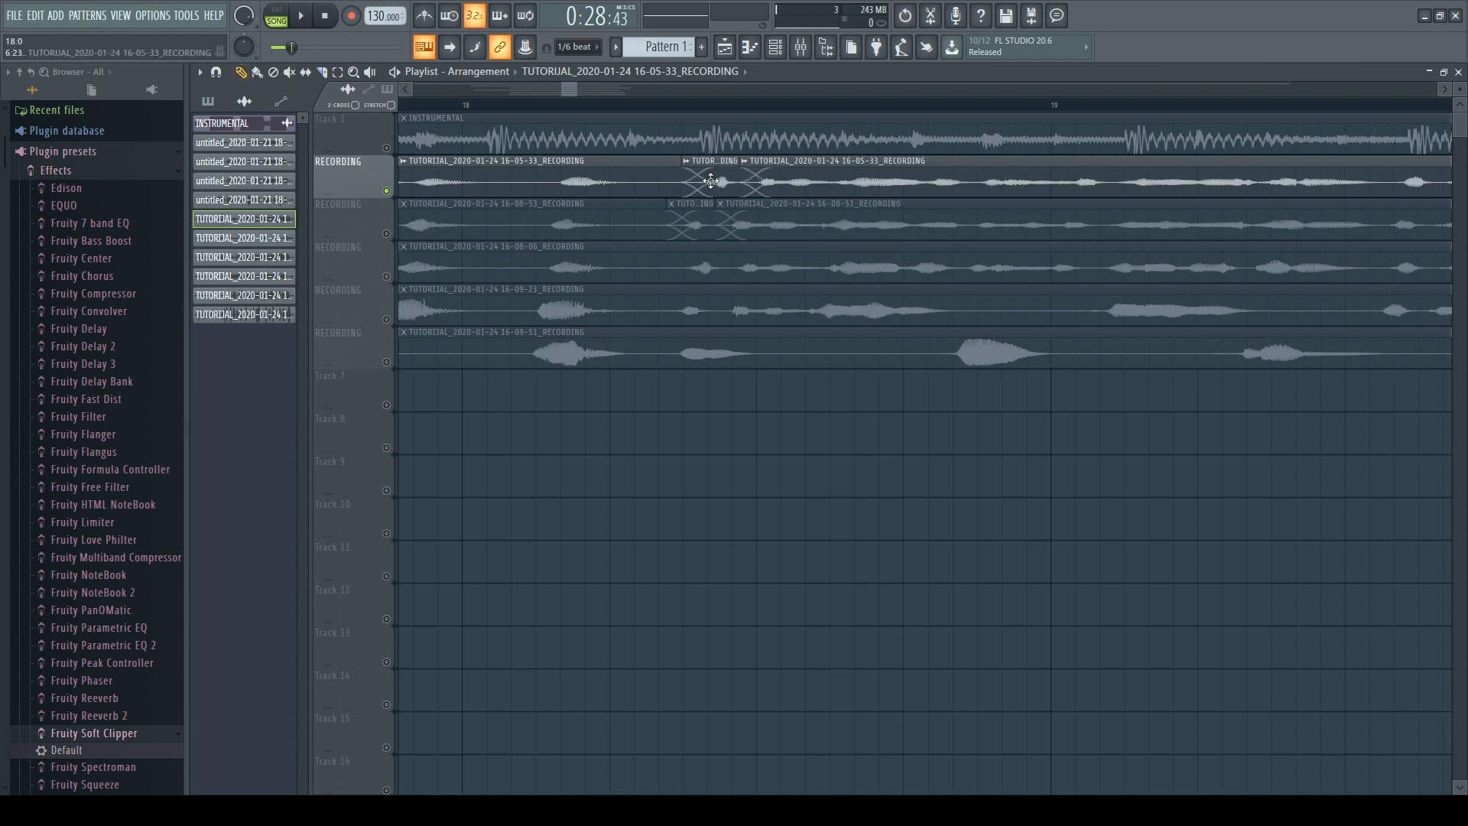
{"action": "left_click_drag", "start_coordinate": [724, 179], "coordinate": [679, 165]}
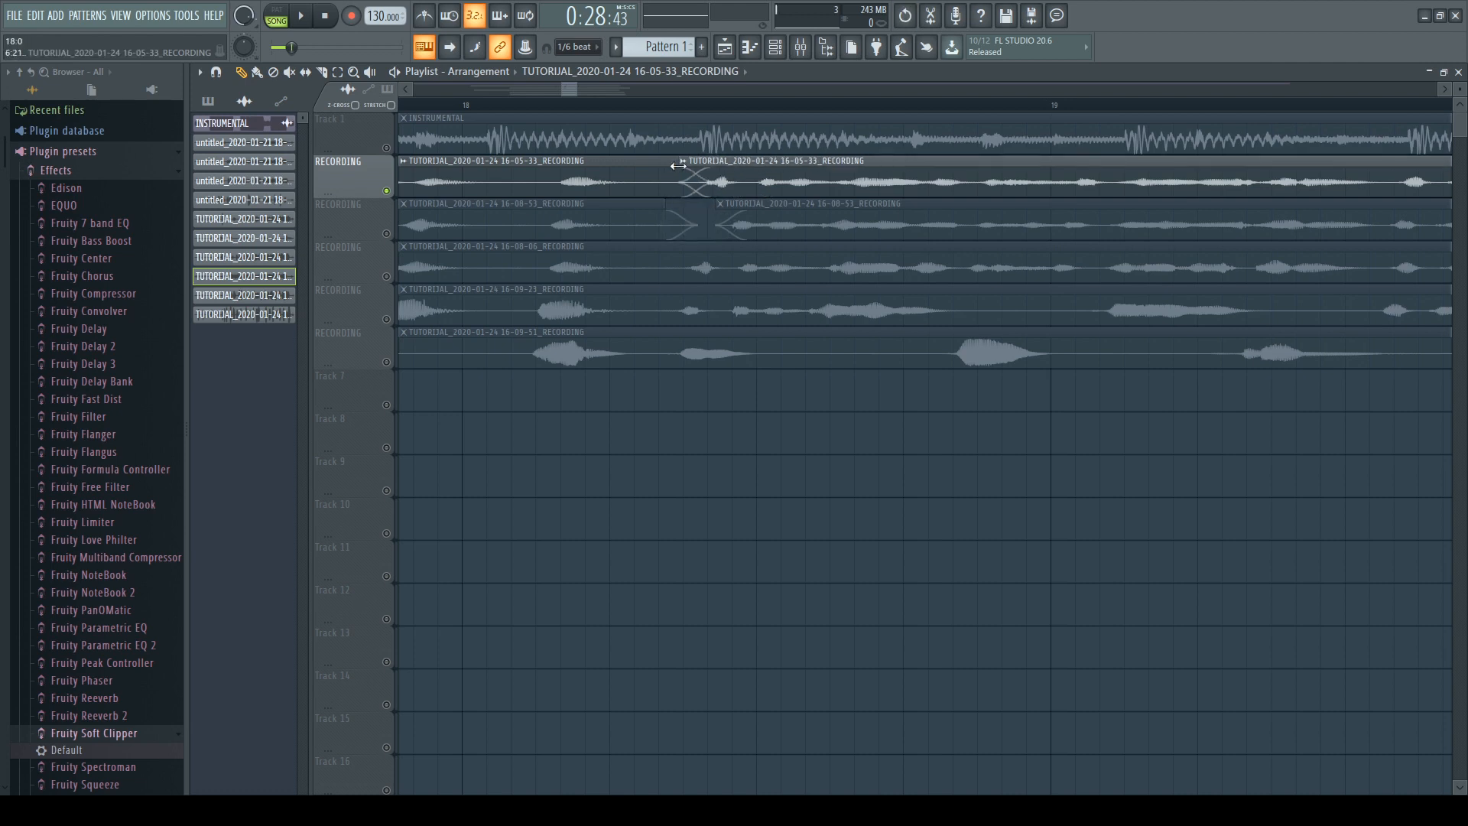
{"action": "scroll", "coordinate": [678, 186], "scroll_direction": "down", "scroll_amount": 3}
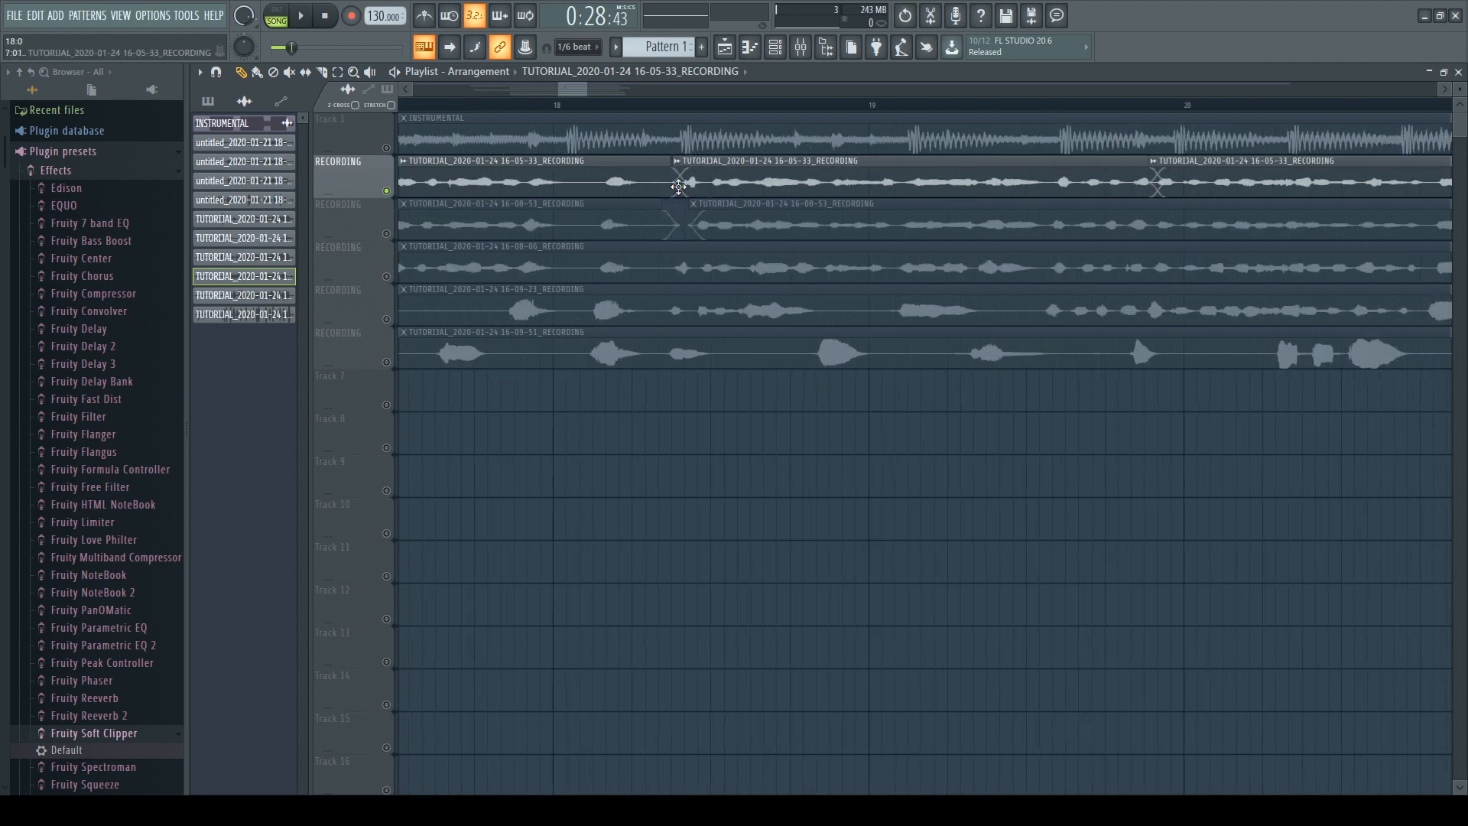
Step: Listen to the last two vocal tracks and play the full arrangement from about bar 16, checking the mixer levels
{"action": "left_click_drag", "start_coordinate": [395, 318], "coordinate": [398, 362]}
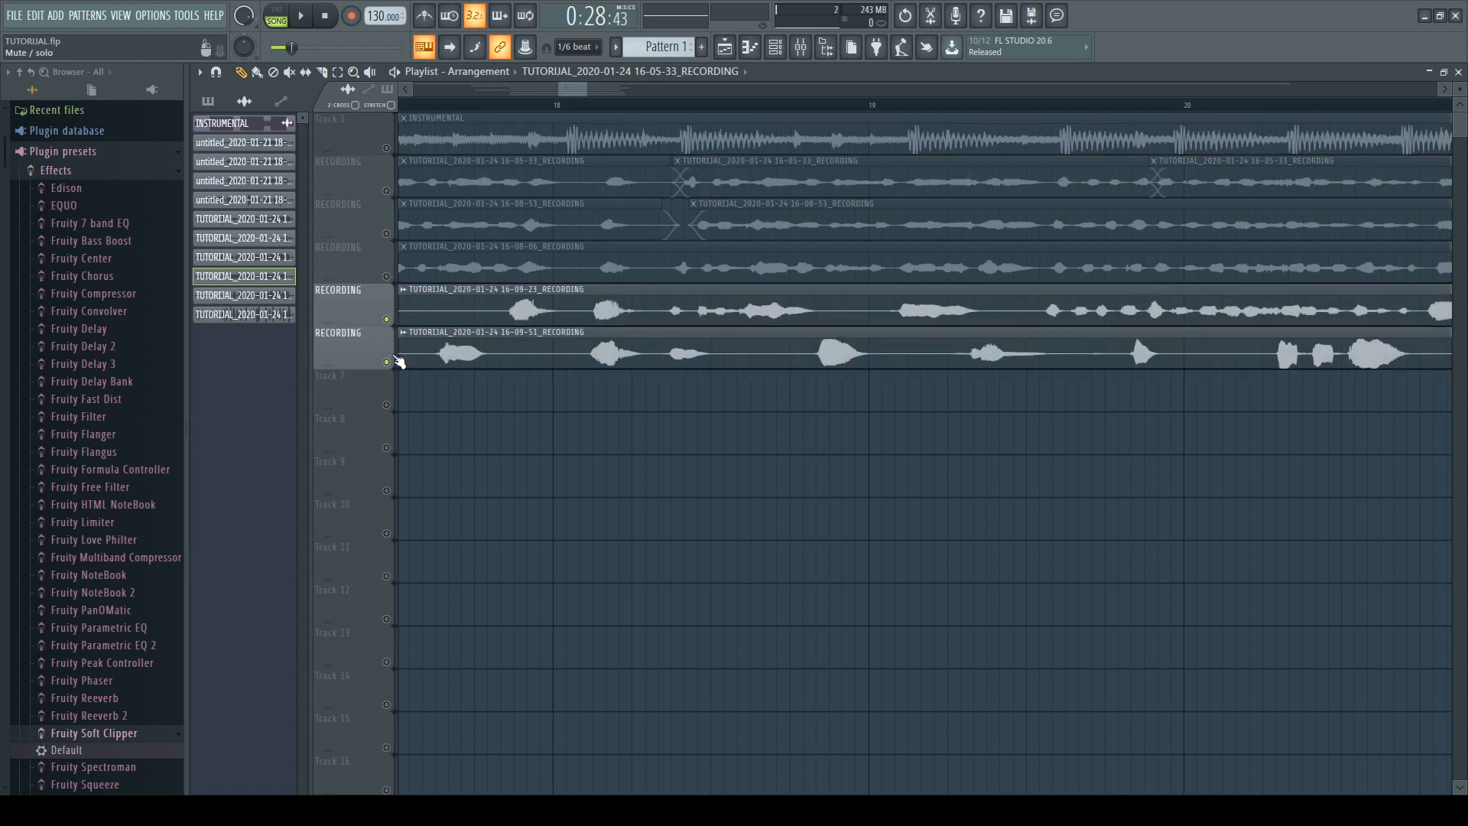
{"action": "scroll", "coordinate": [606, 393], "scroll_direction": "down", "scroll_amount": 3}
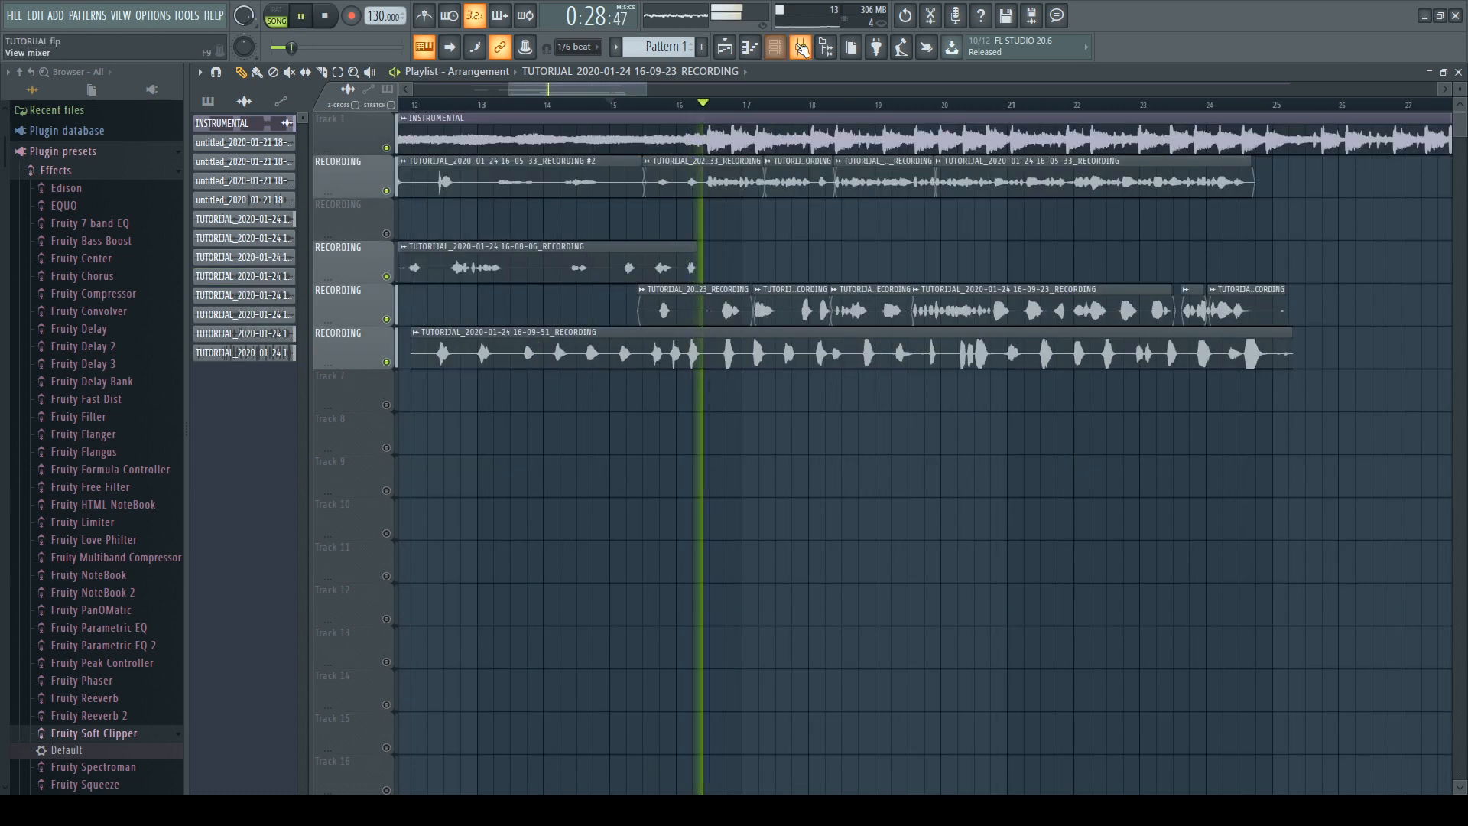
{"action": "key", "text": "F9"}
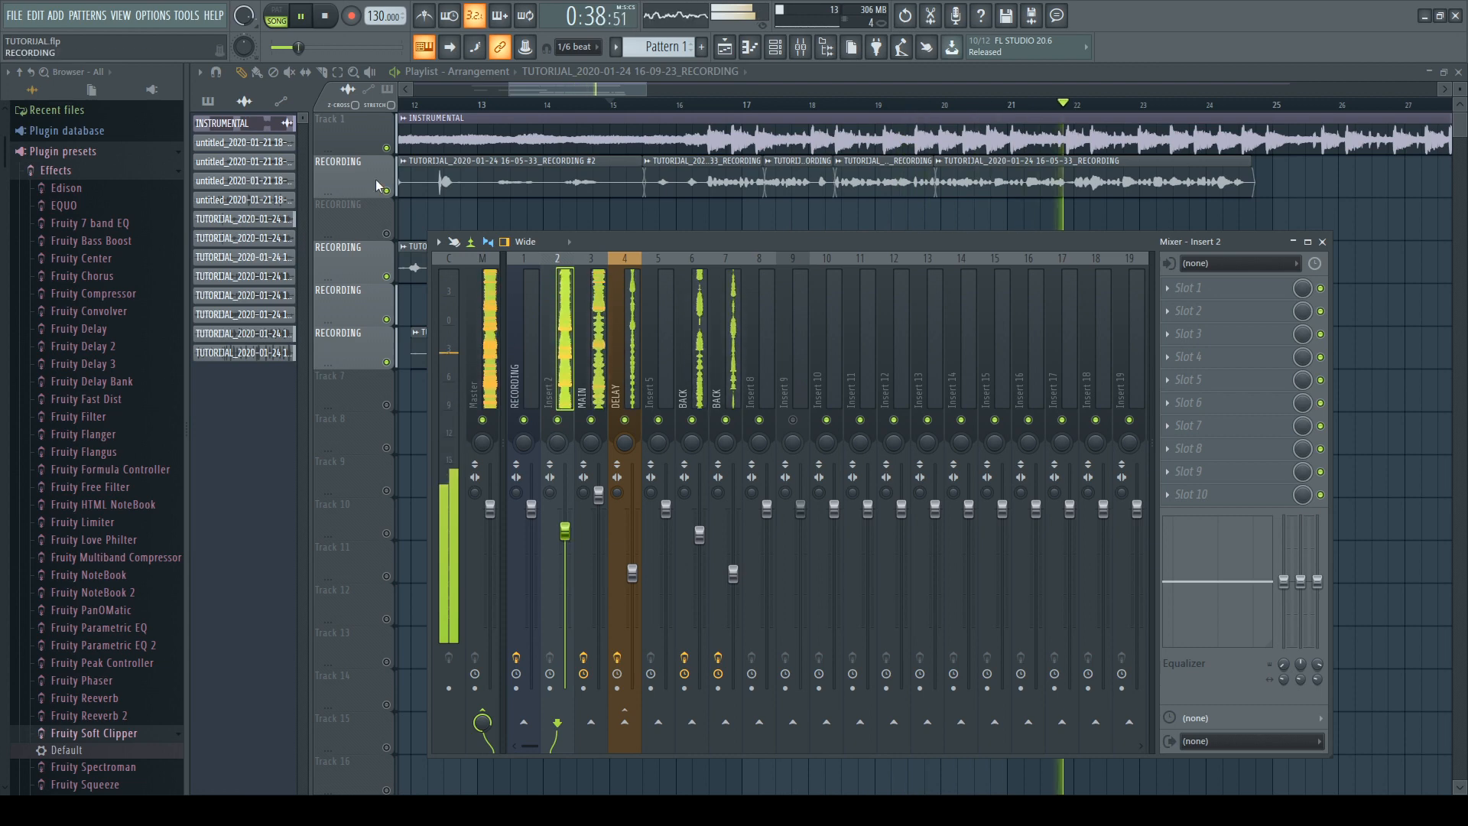
{"action": "key", "text": "F9"}
{"action": "left_click", "coordinate": [714, 105]}
Step: Examine the last Parametric EQ 2, Maximus and the second Parametric EQ 2 on the MAIN mixer channel
{"action": "key", "text": "F9"}
{"action": "left_click", "coordinate": [1269, 497]}
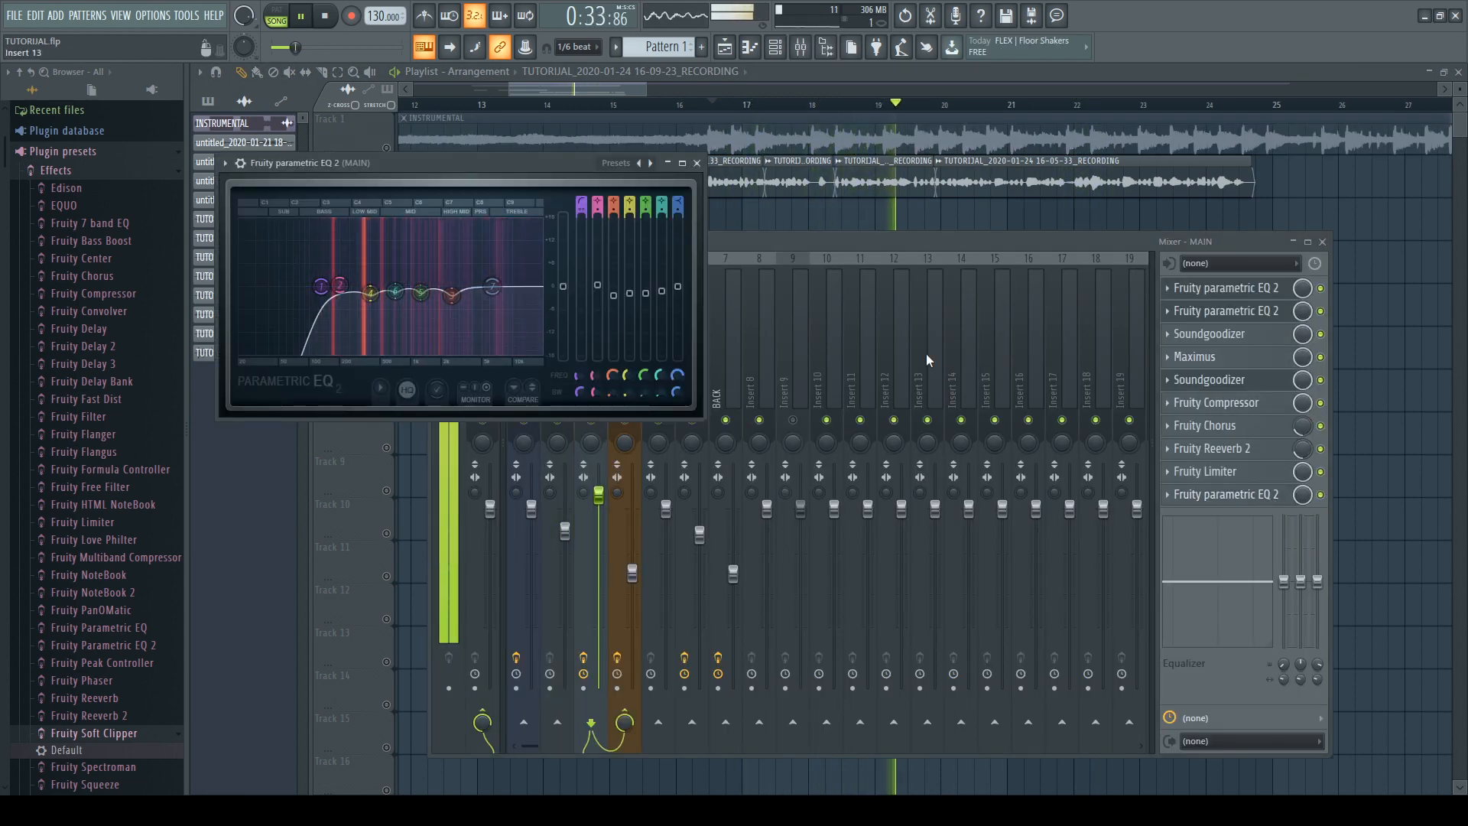
{"action": "left_click", "coordinate": [1200, 357]}
{"action": "left_click", "coordinate": [1224, 310]}
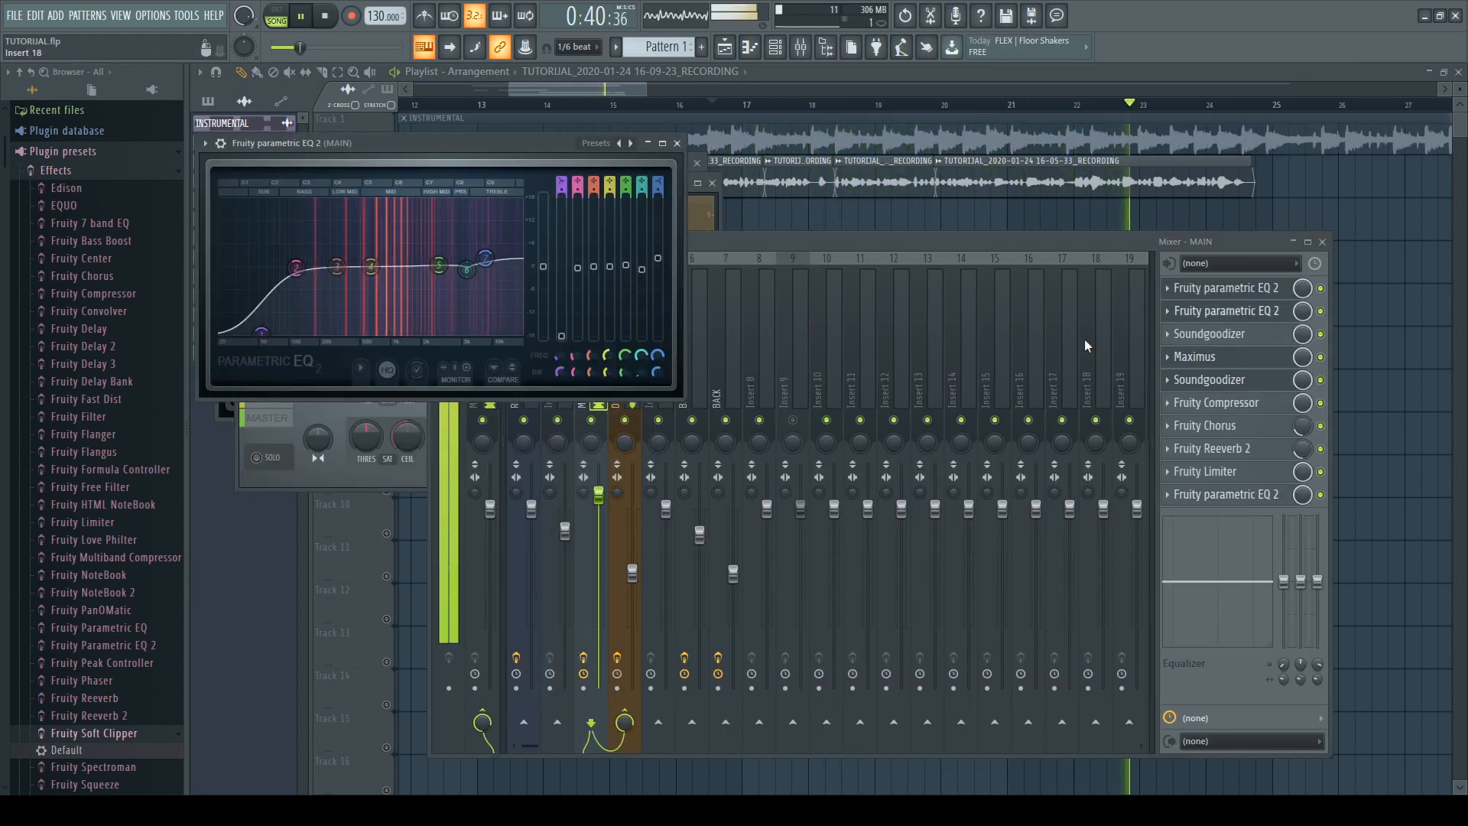
Step: Remove the second Soundgoodizer from slot 5 of the MAIN channel and check the remaining Soundgoodizer and Maximus
{"action": "left_click", "coordinate": [1245, 336]}
{"action": "left_click", "coordinate": [1168, 380]}
{"action": "left_click", "coordinate": [1315, 379]}
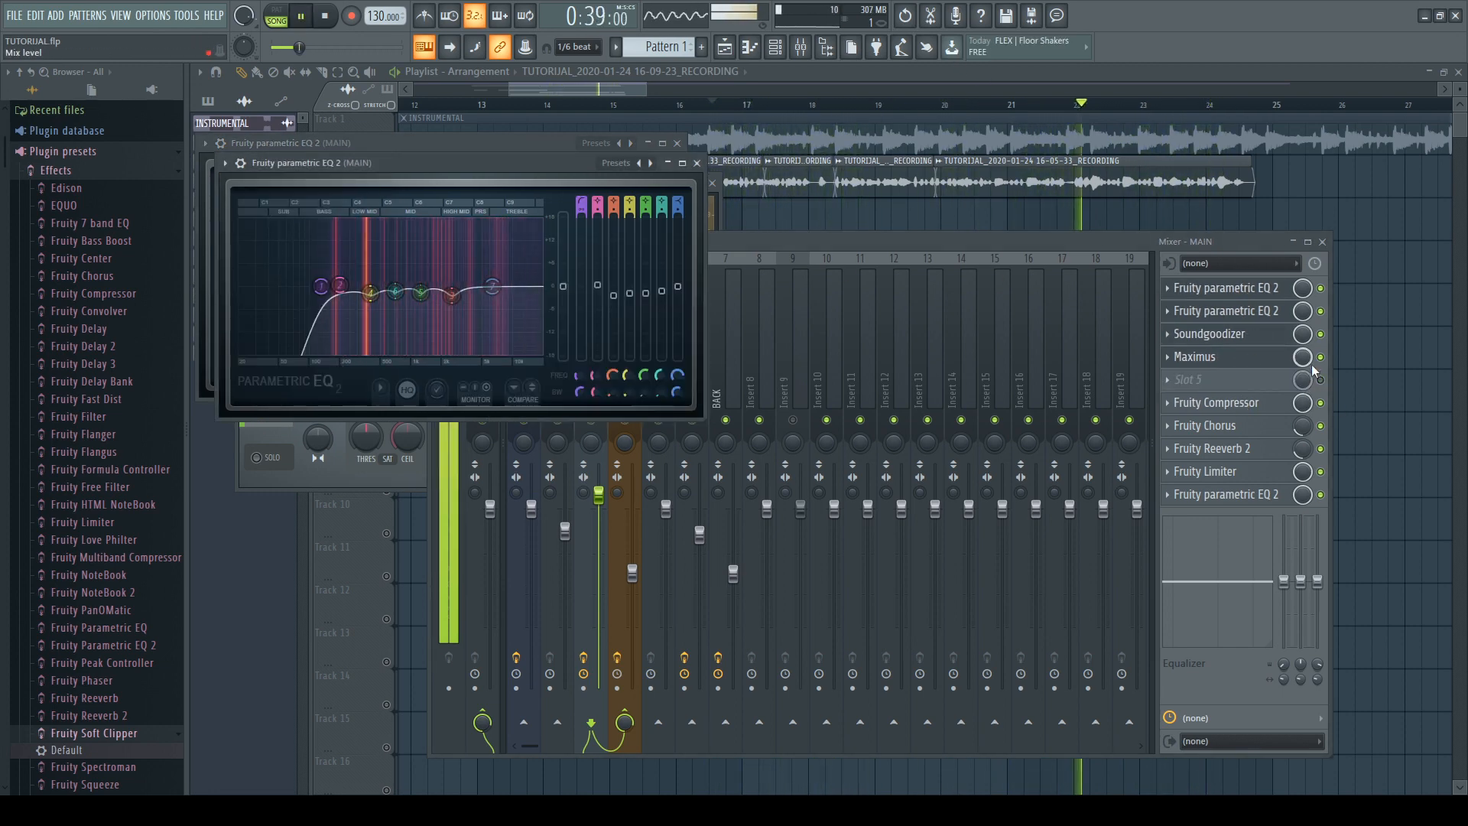
{"action": "left_click", "coordinate": [1248, 357]}
{"action": "left_click", "coordinate": [1248, 337]}
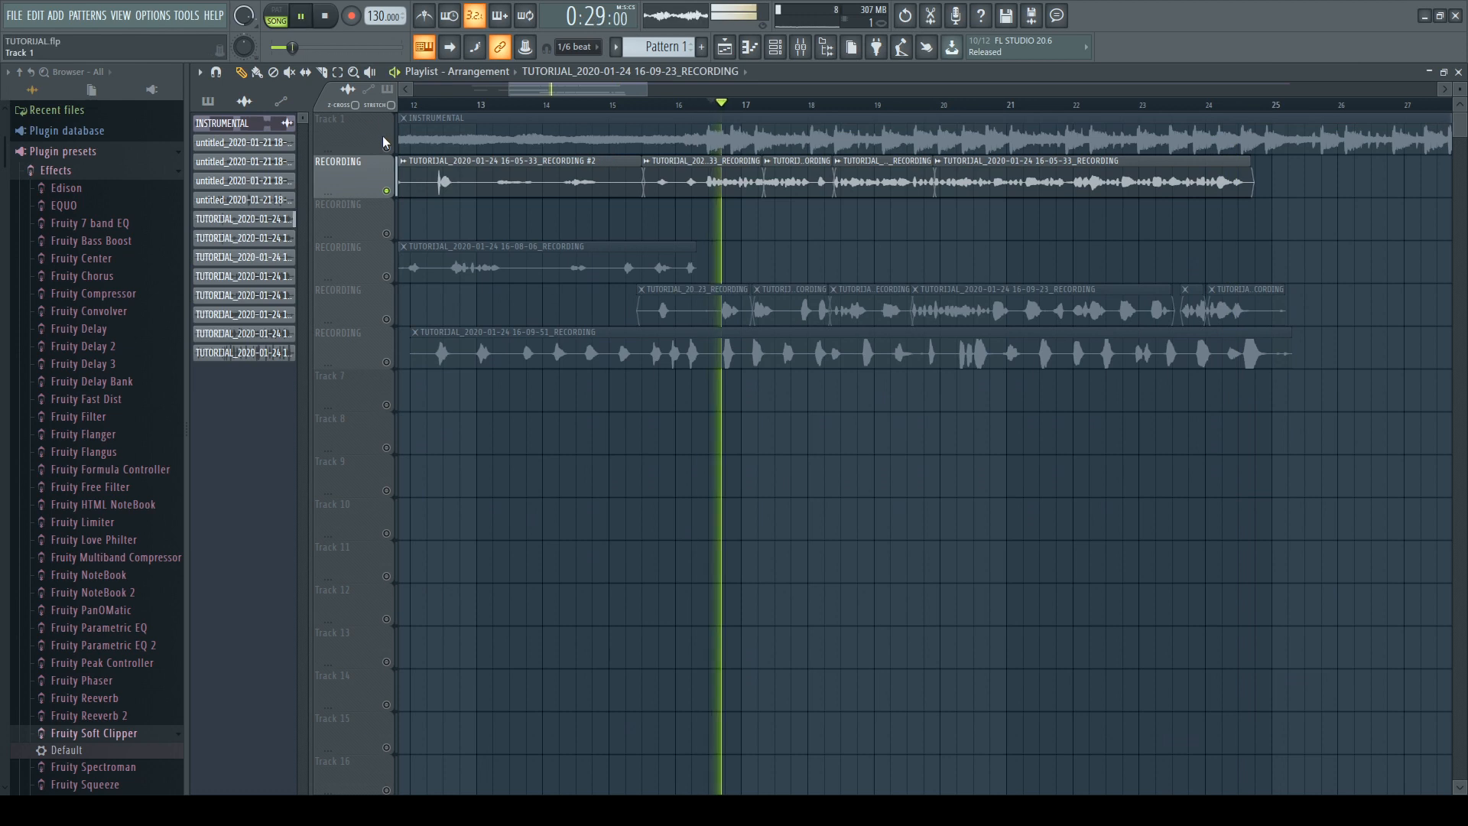
Step: Try mode D in the MAIN channel's Soundgoodizer and set it to mode A
{"action": "key", "text": "F9"}
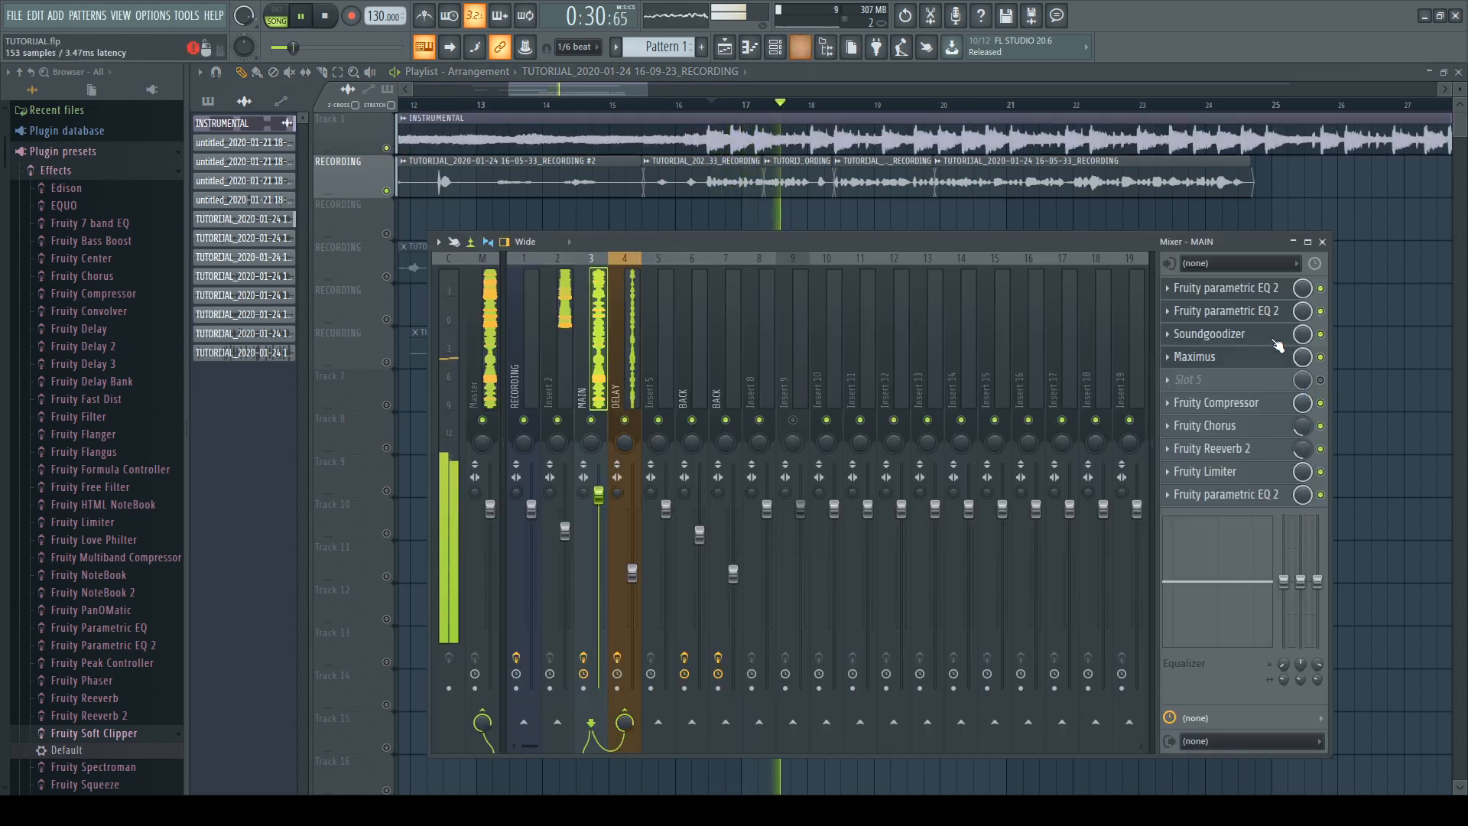
{"action": "left_click", "coordinate": [1251, 495]}
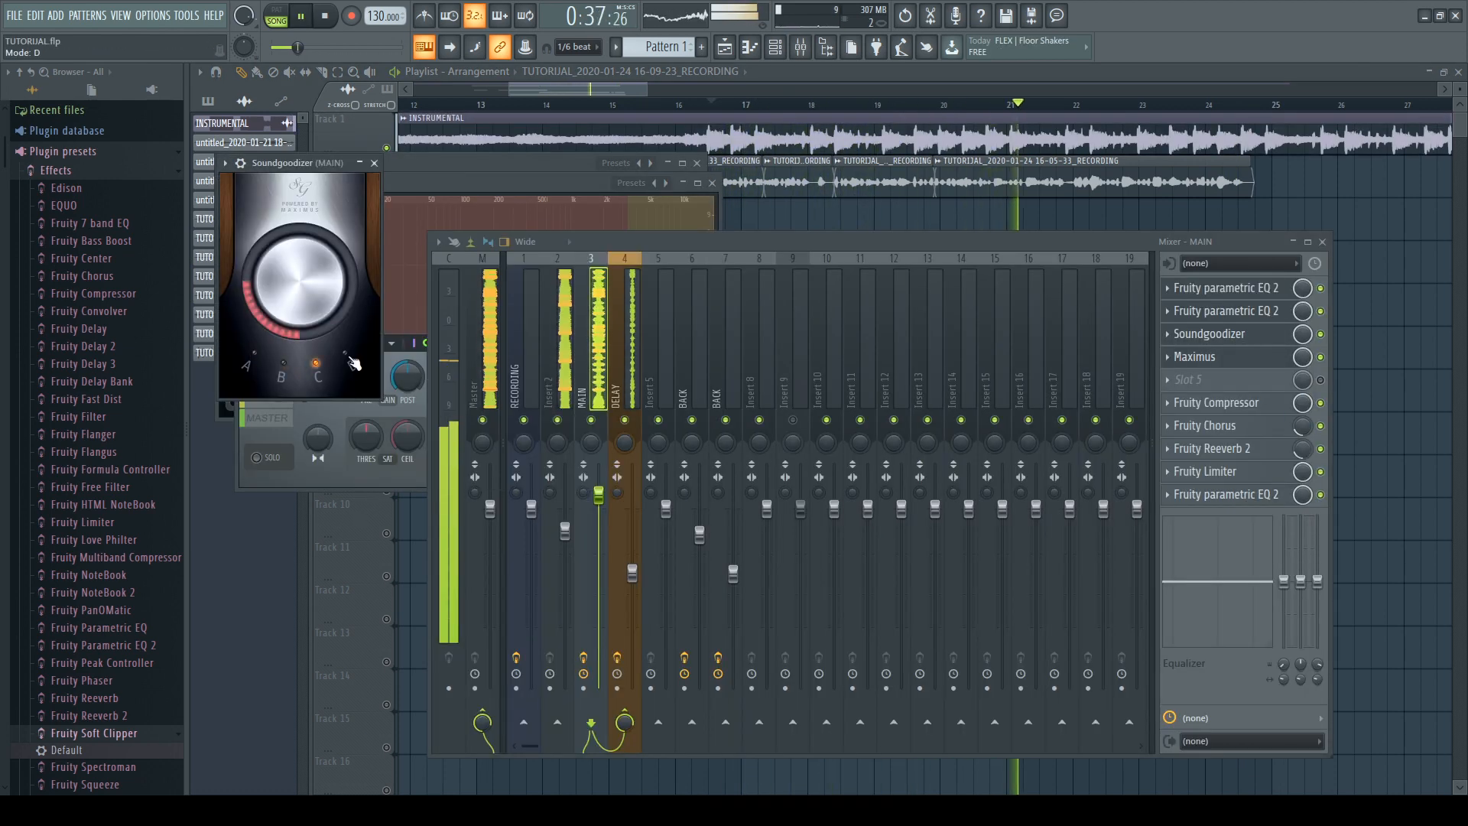
{"action": "left_click", "coordinate": [347, 354]}
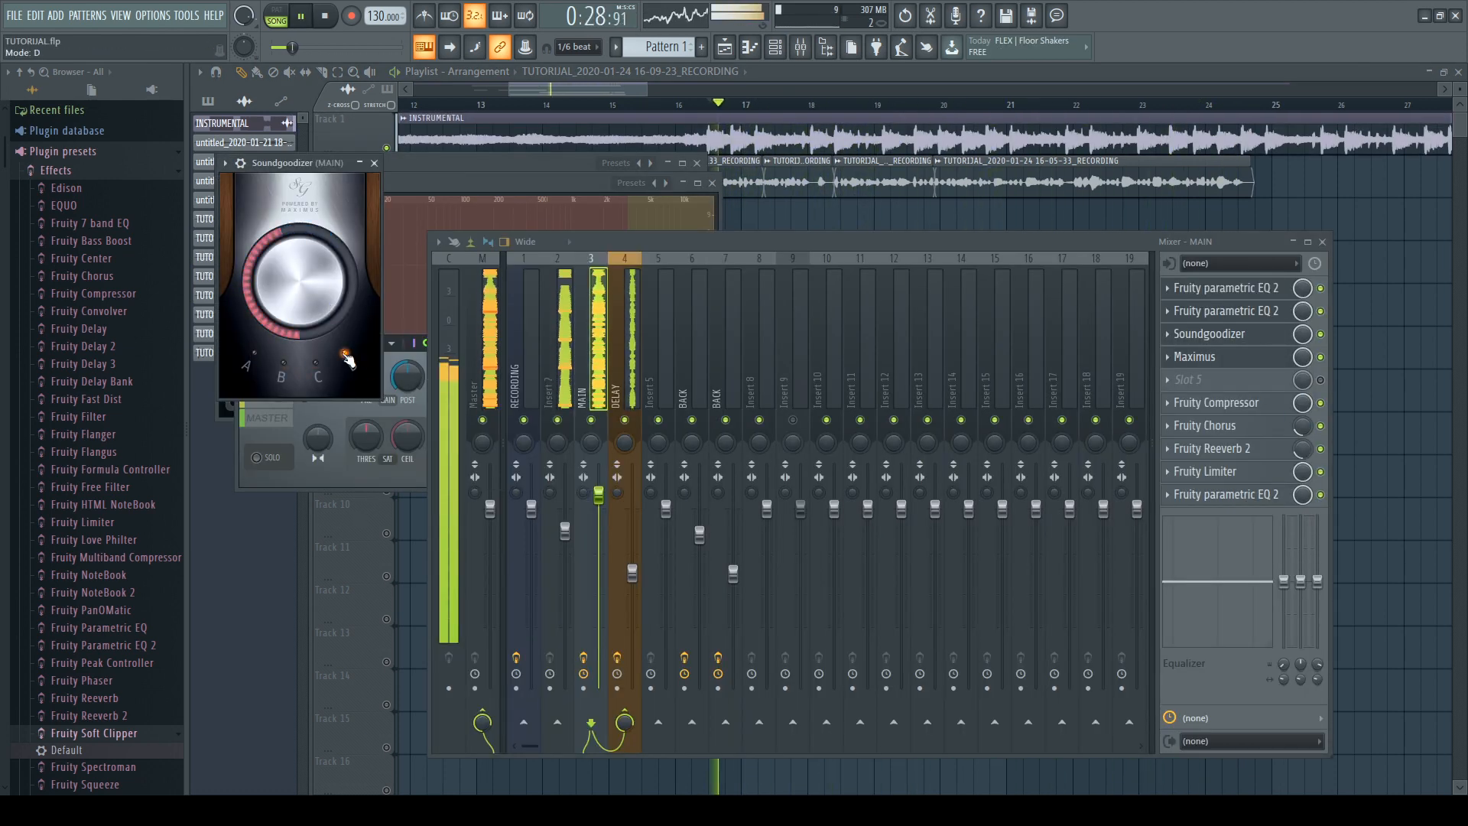
{"action": "left_click", "coordinate": [254, 353]}
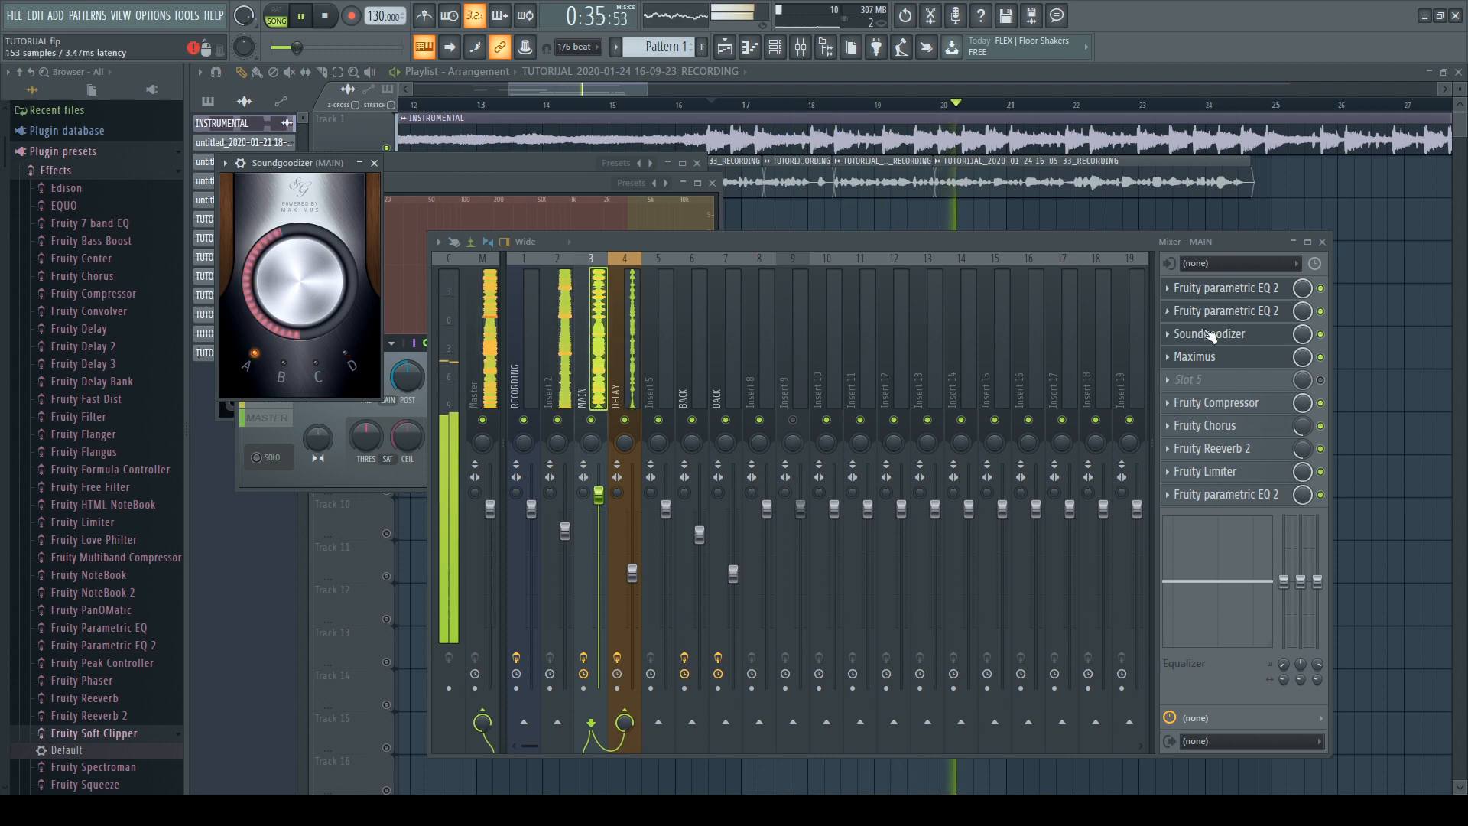
Step: Review the Maximus, Fruity Compressor and Fruity Limiter settings on the MAIN channel during playback
{"action": "left_click", "coordinate": [1194, 357]}
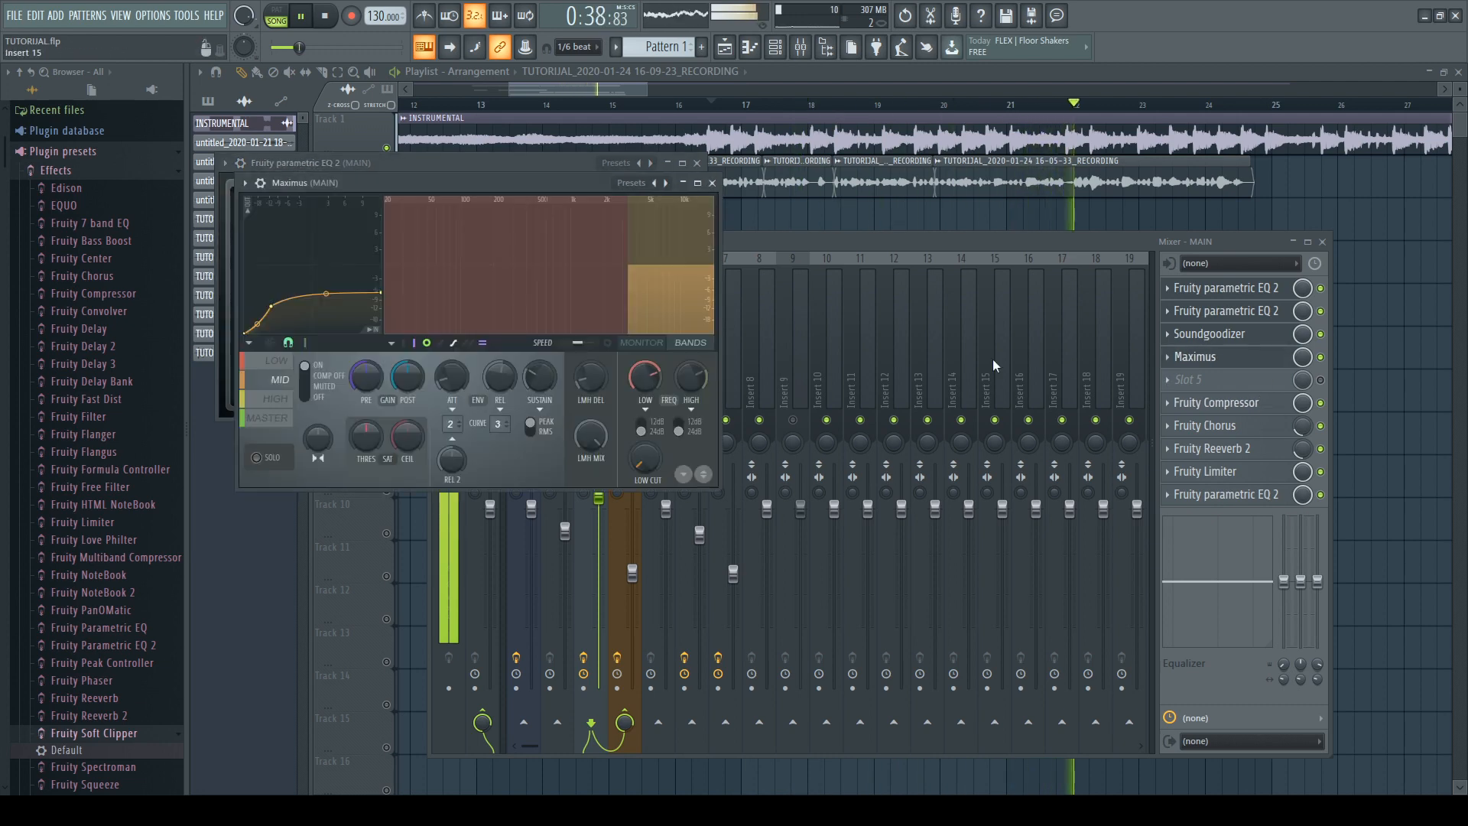
{"action": "left_click", "coordinate": [1188, 403]}
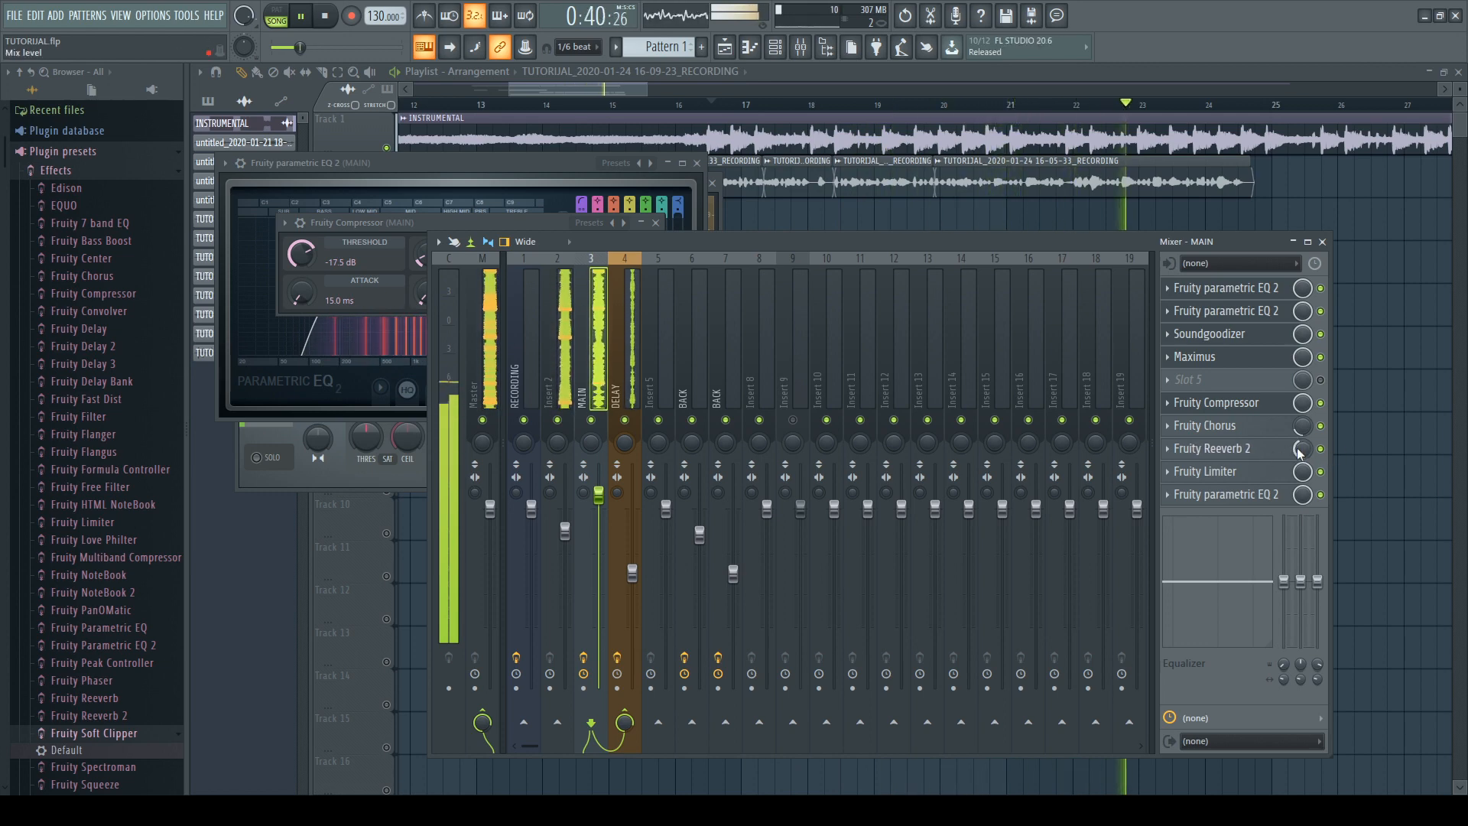
{"action": "left_click", "coordinate": [1224, 494]}
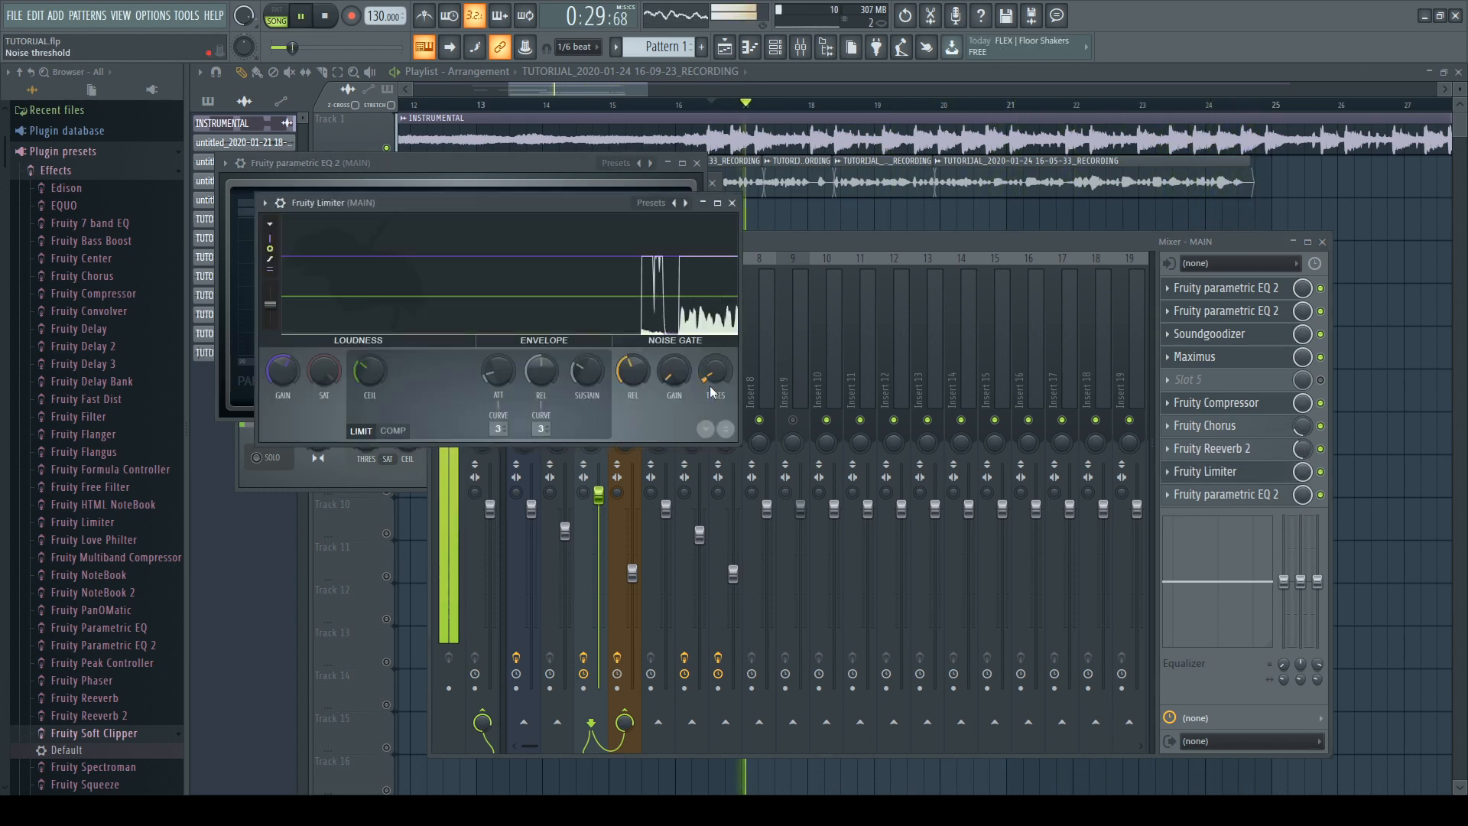
Step: Sweep peaks in the MAIN channel's last Parametric EQ 2, pulling band 5 slightly below zero near 2451 Hz and raising band 4
{"action": "left_click", "coordinate": [1224, 494]}
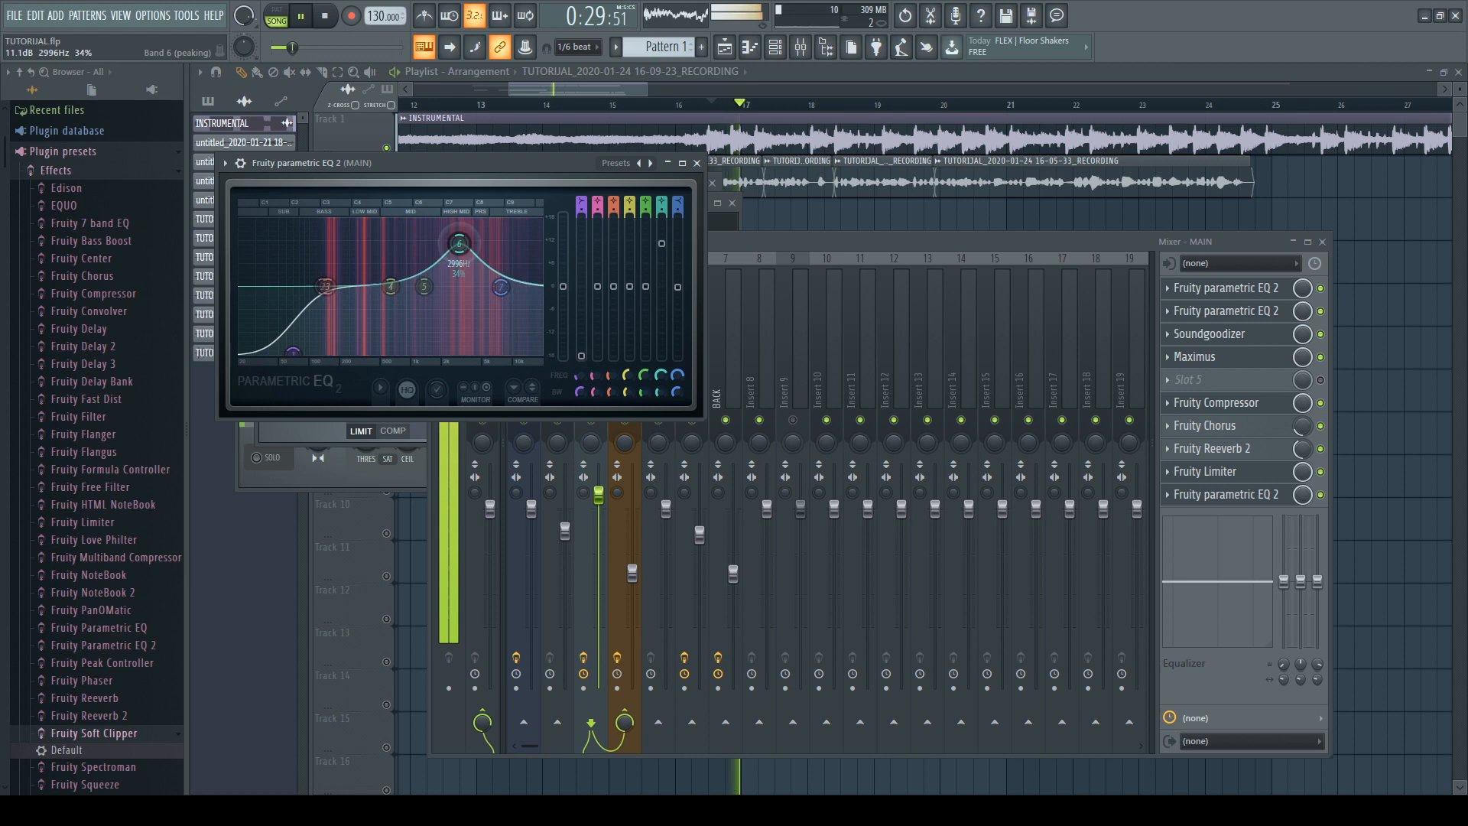
{"action": "left_click_drag", "start_coordinate": [460, 231], "coordinate": [450, 266]}
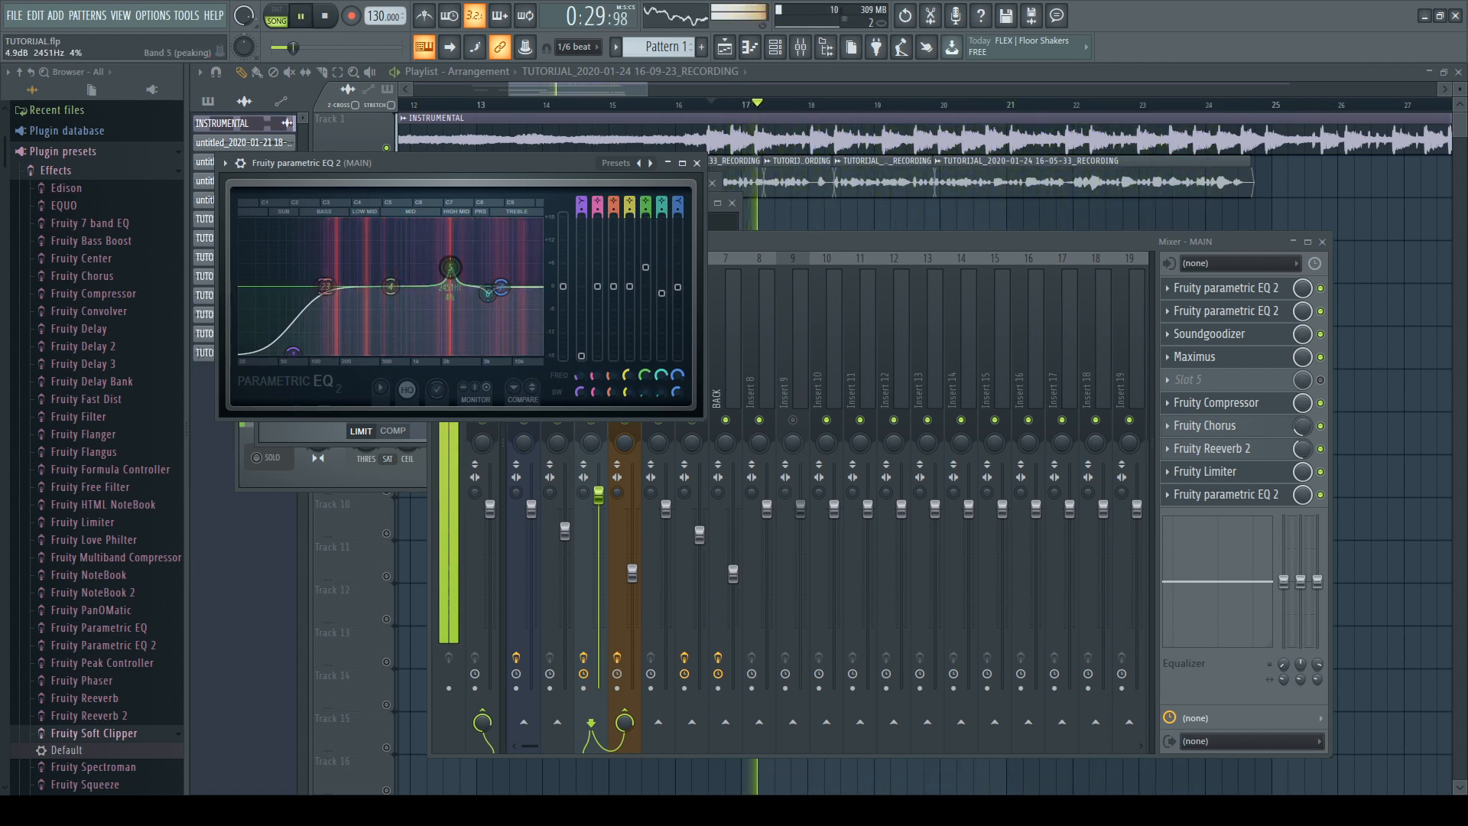
{"action": "left_click_drag", "start_coordinate": [451, 266], "coordinate": [451, 293]}
{"action": "left_click_drag", "start_coordinate": [391, 286], "coordinate": [399, 220]}
{"action": "scroll", "coordinate": [426, 227], "scroll_direction": "down", "scroll_amount": 8}
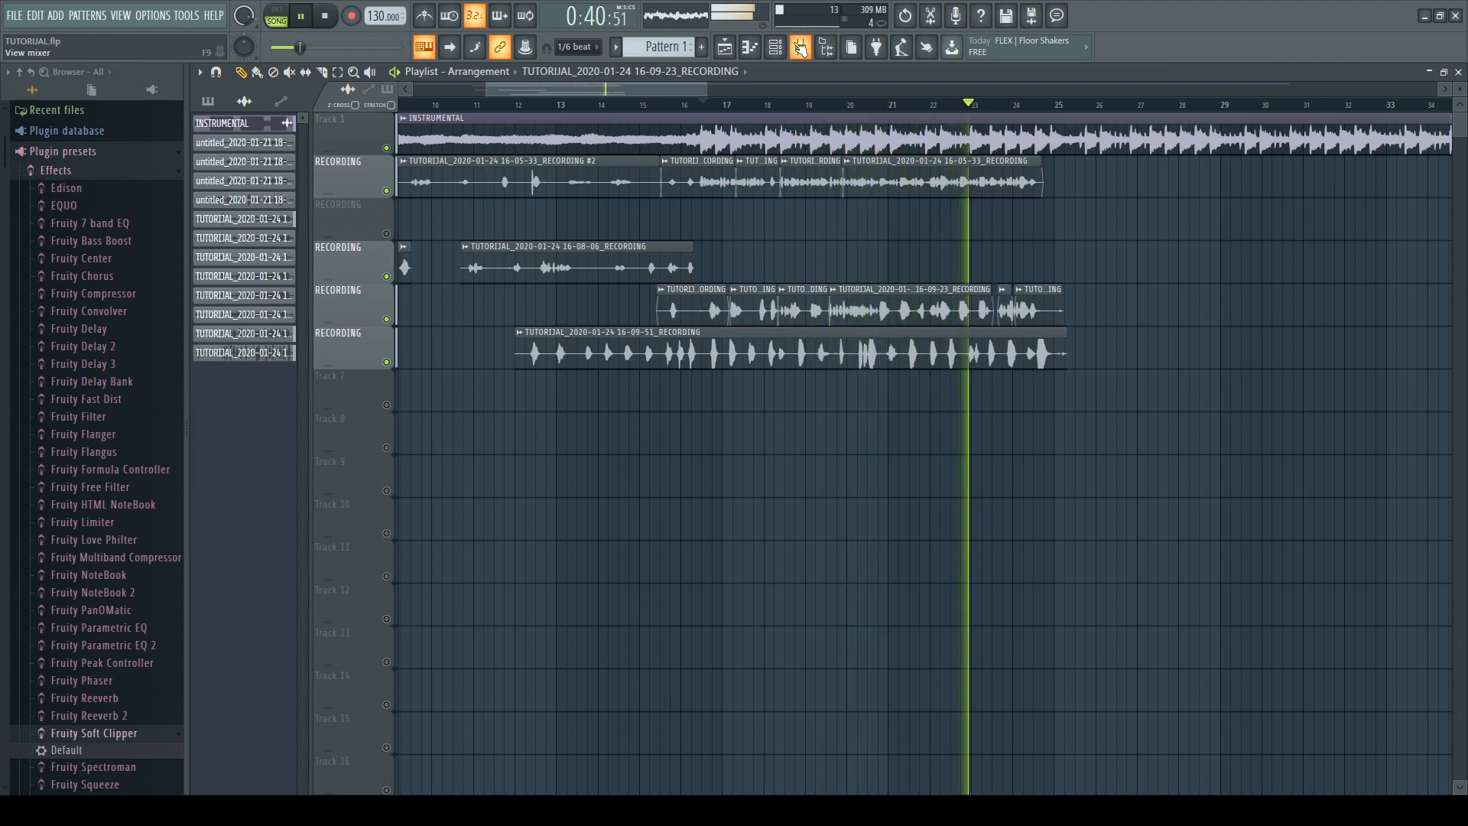
Step: Play the vocals over the instrumental, adjust the MAIN channel's stereo separation and set the first BACK channel to about 56% merged
{"action": "scroll", "coordinate": [845, 304], "scroll_direction": "left", "scroll_amount": 3}
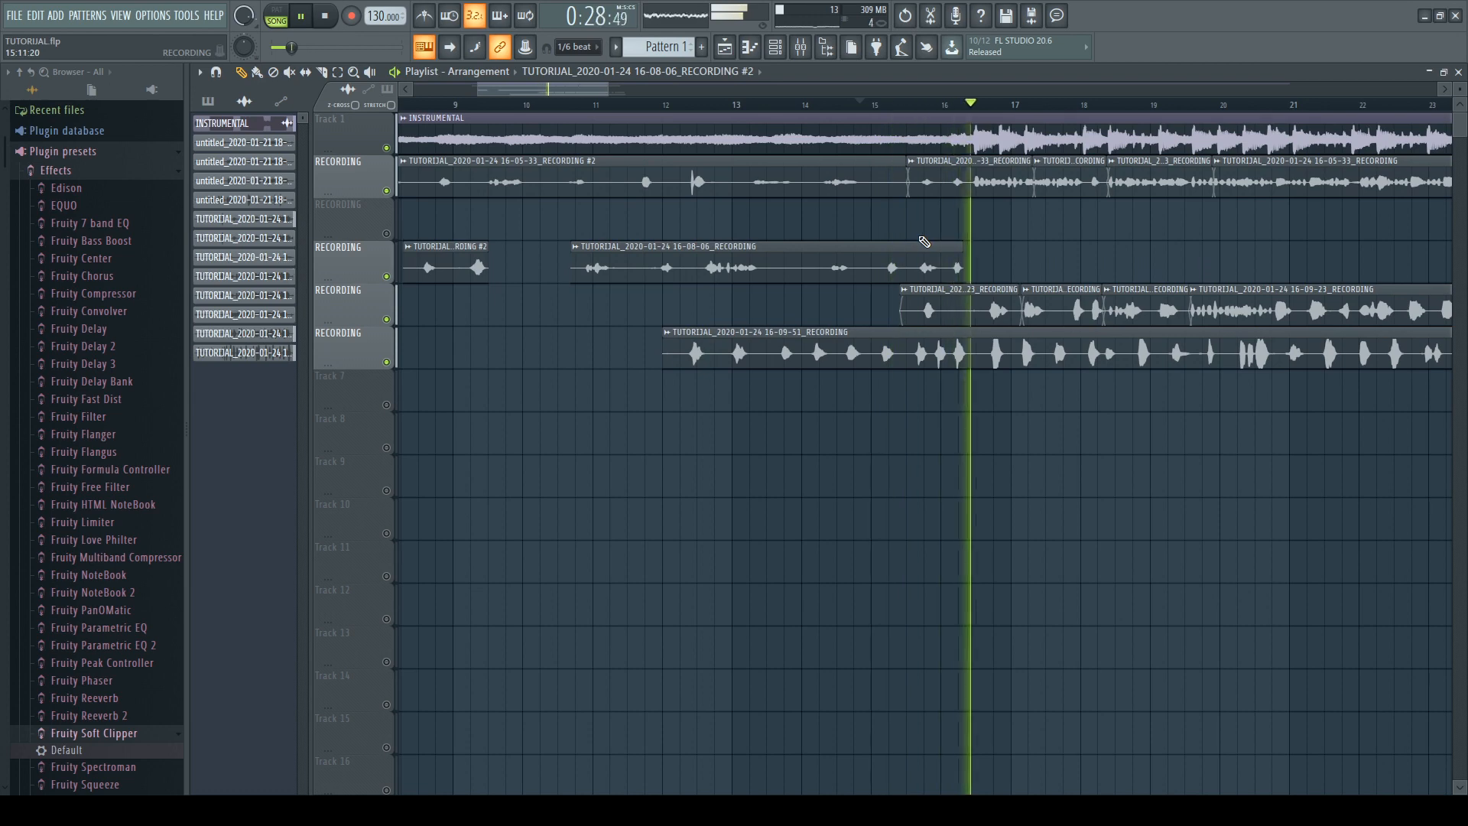
{"action": "left_click_drag", "start_coordinate": [1194, 215], "coordinate": [1025, 204]}
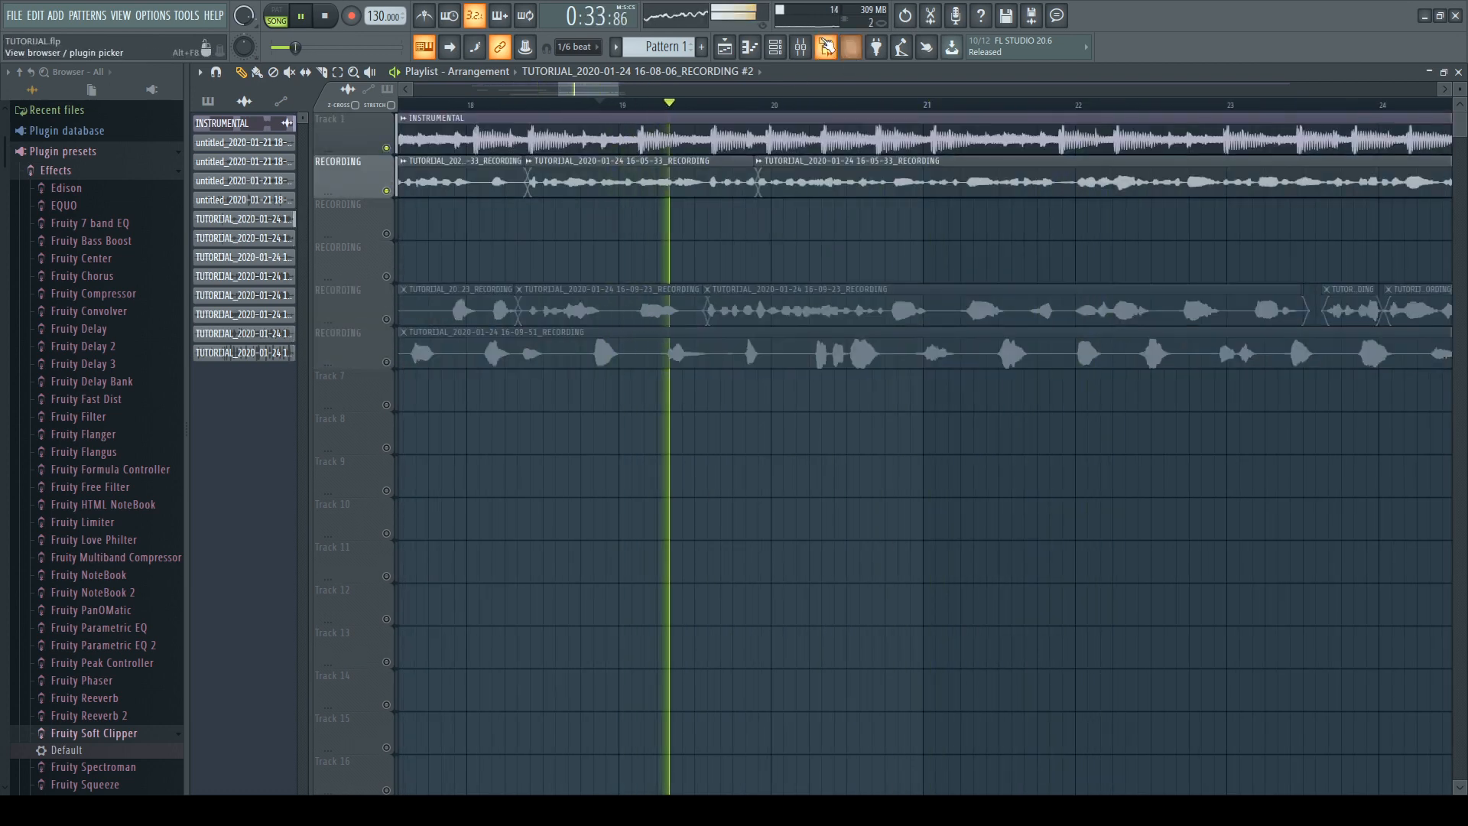
{"action": "left_click", "coordinate": [800, 47]}
{"action": "left_click", "coordinate": [583, 493]}
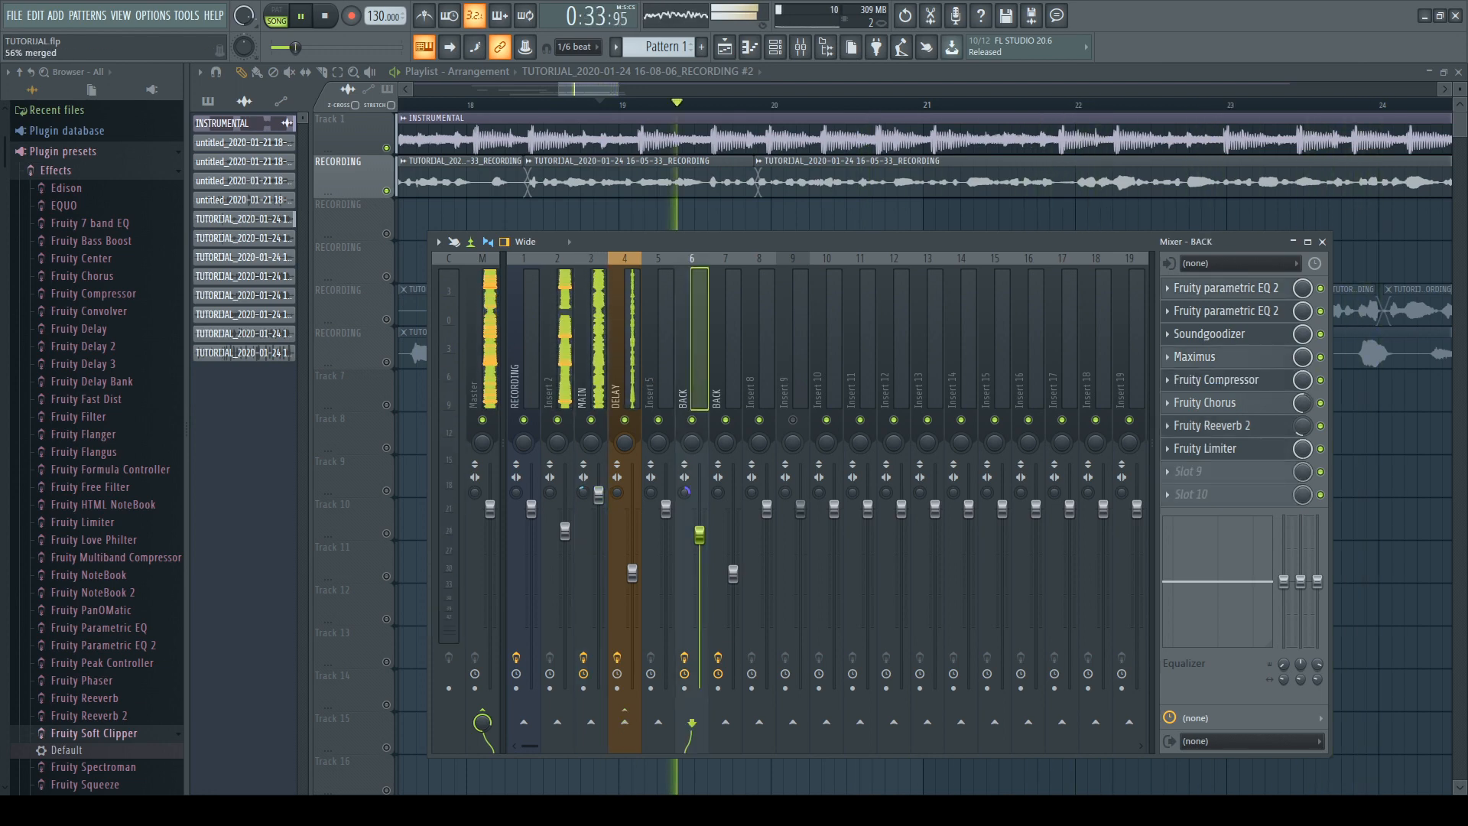
Step: Audition the backing vocals, slightly lower the first BACK channel and adjust the second BACK channel's stereo separation
{"action": "key", "text": "F9"}
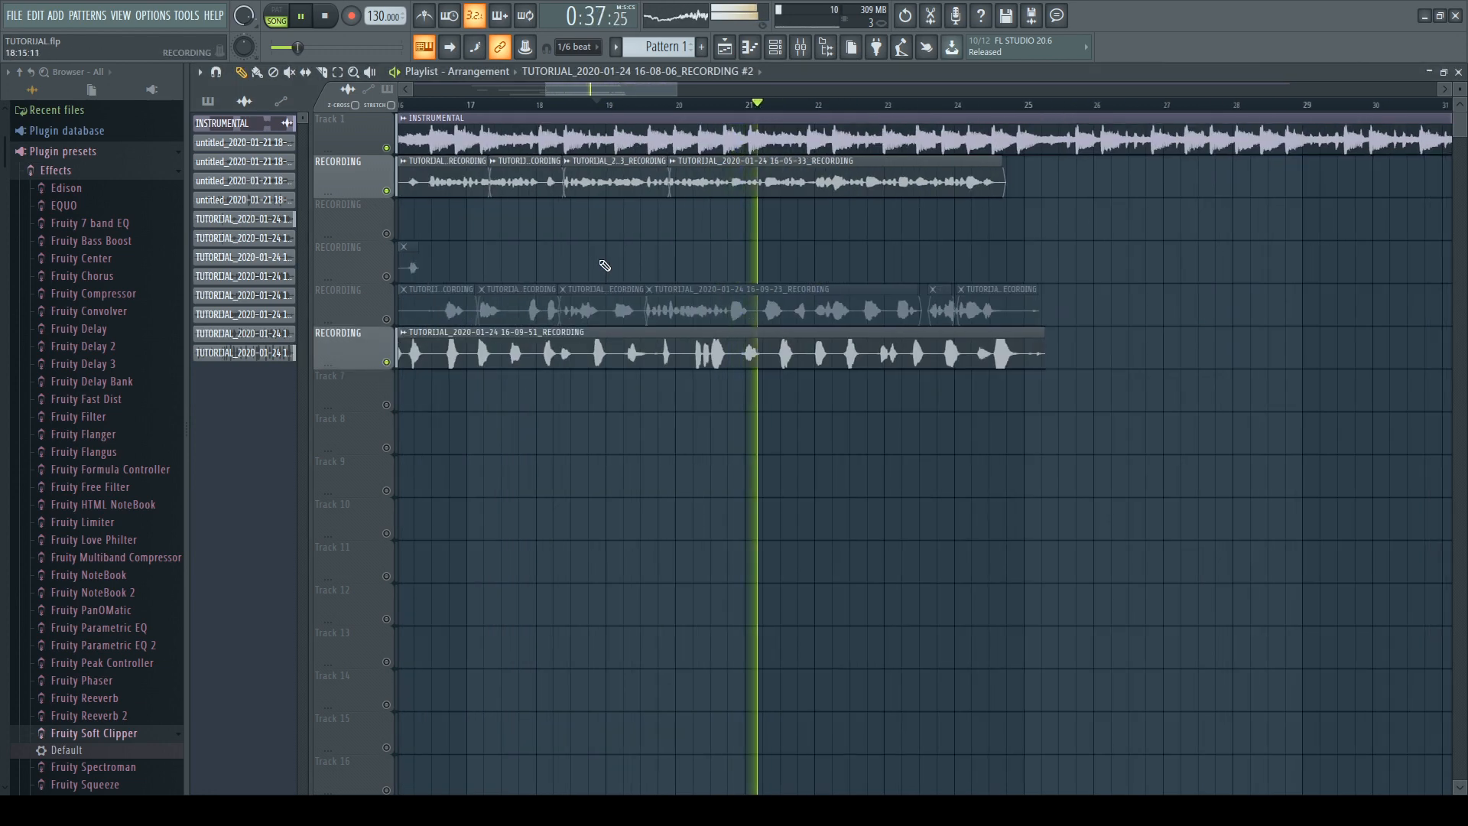
{"action": "key", "text": "F9"}
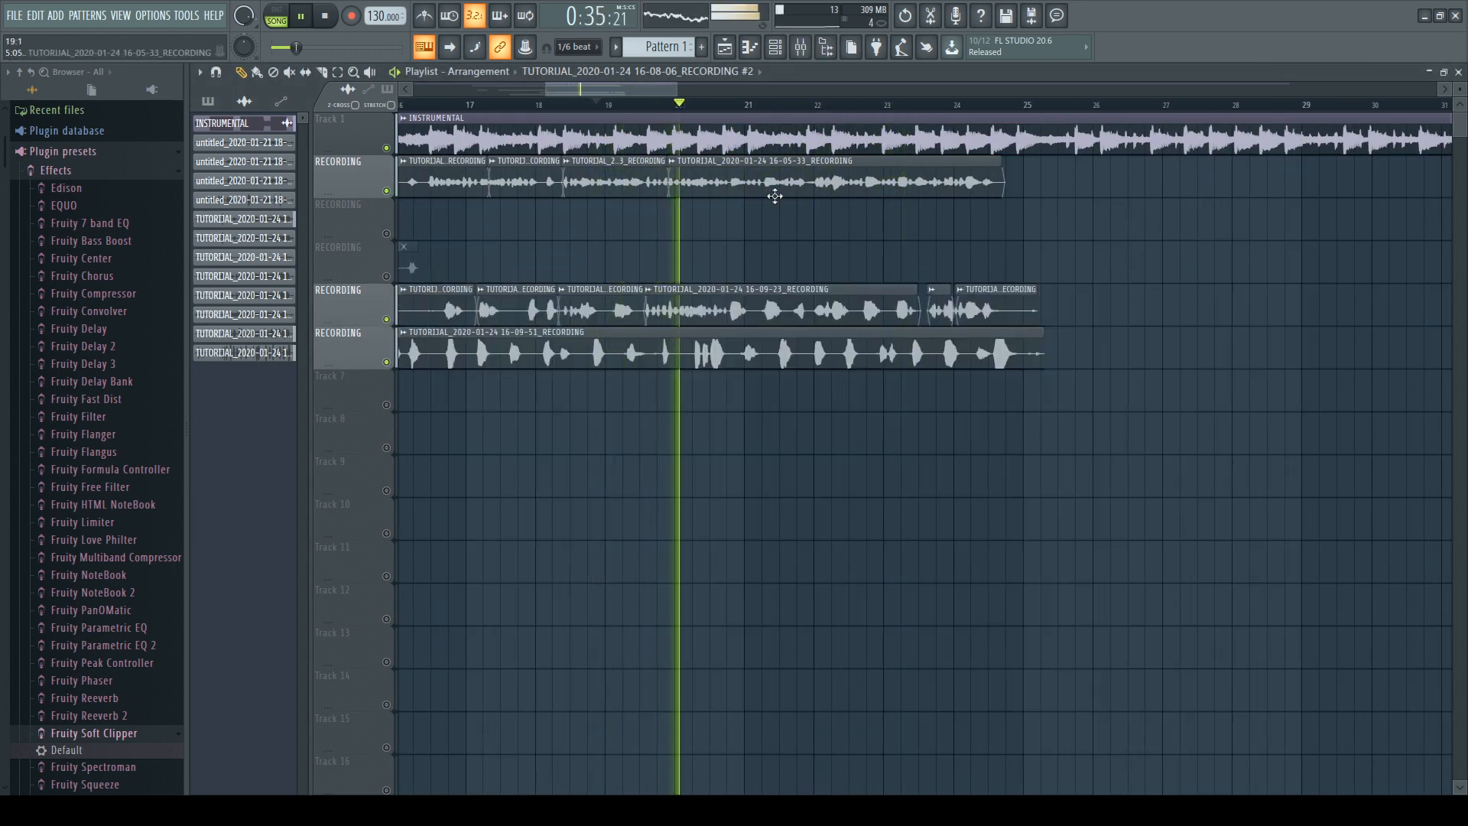
{"action": "key", "text": "F9"}
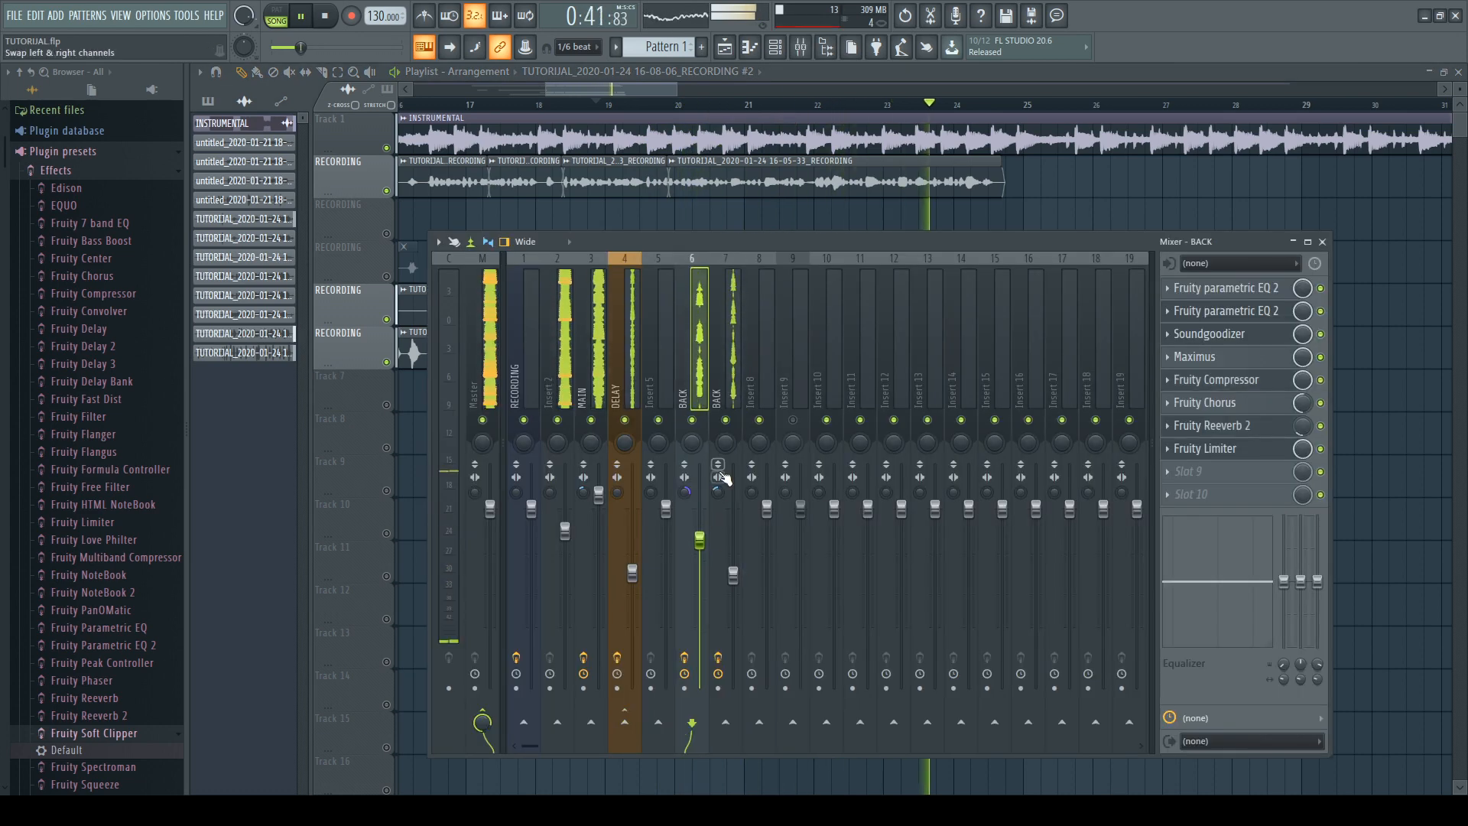
{"action": "key", "text": "F9"}
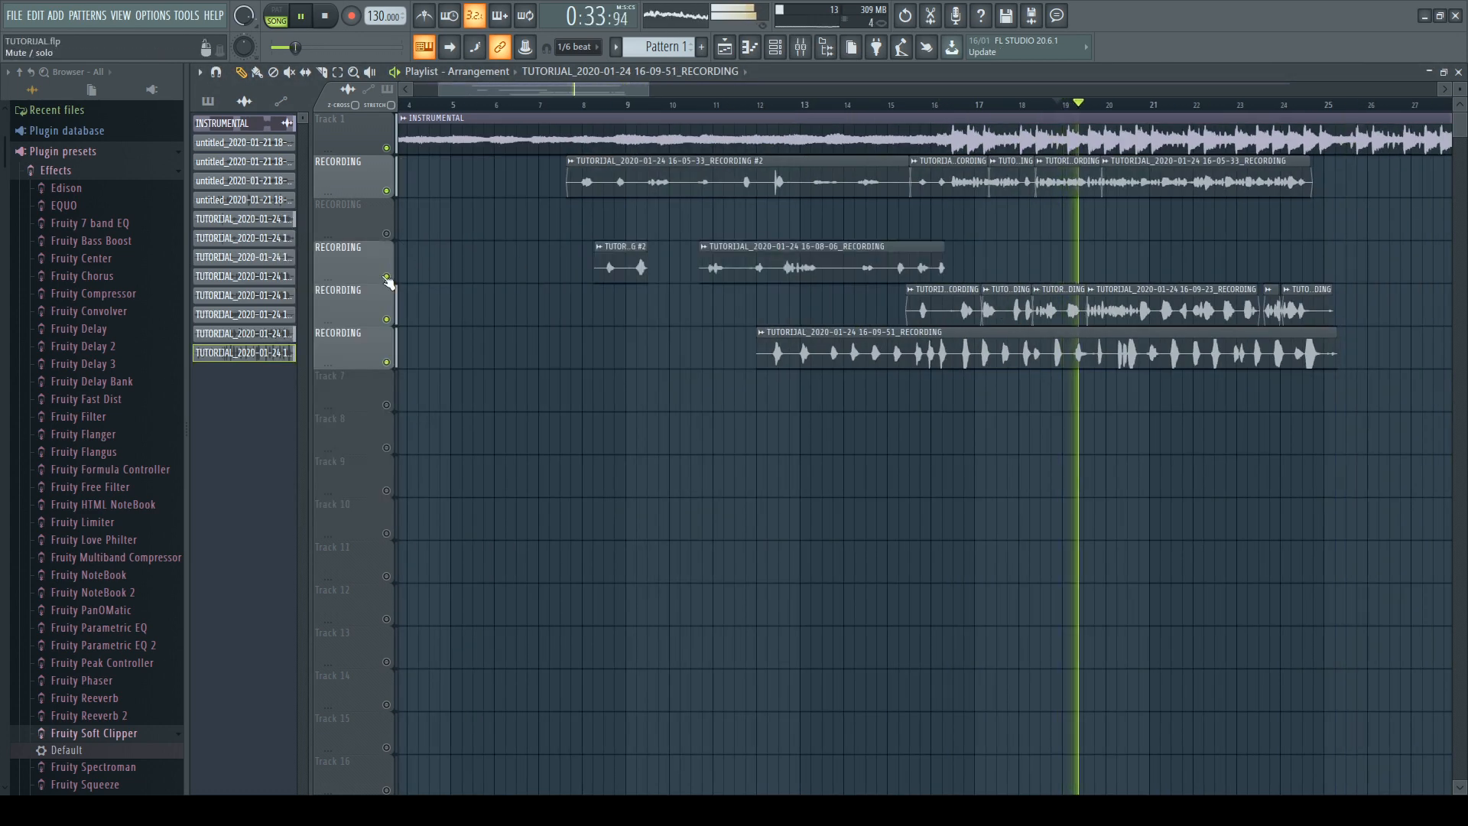
Step: Play the full arrangement and lower the instrumental's level on mixer Insert 2 against the vocals
{"action": "left_click", "coordinate": [633, 105]}
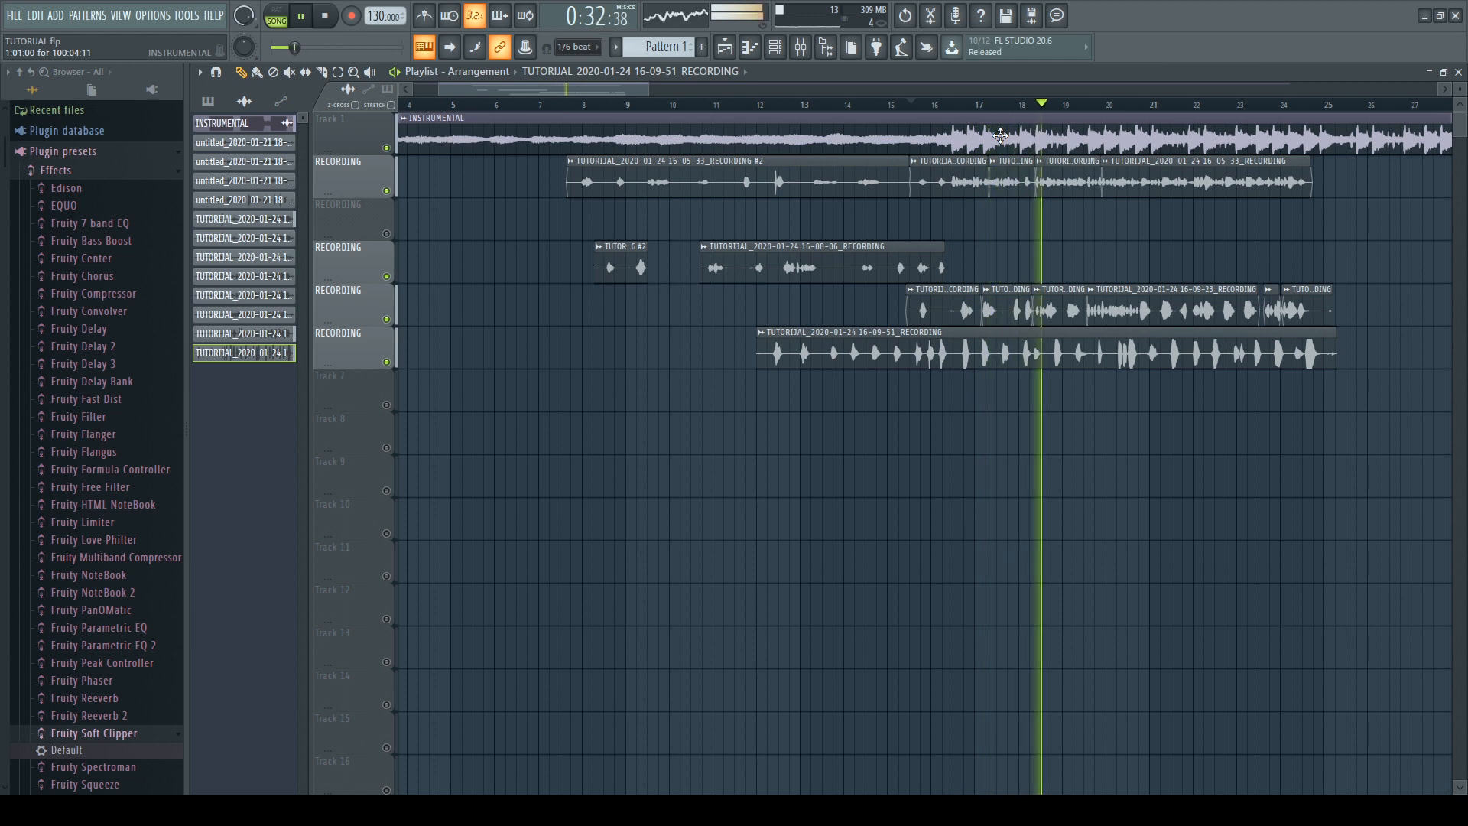
{"action": "key", "text": "F6"}
{"action": "left_click", "coordinate": [801, 48]}
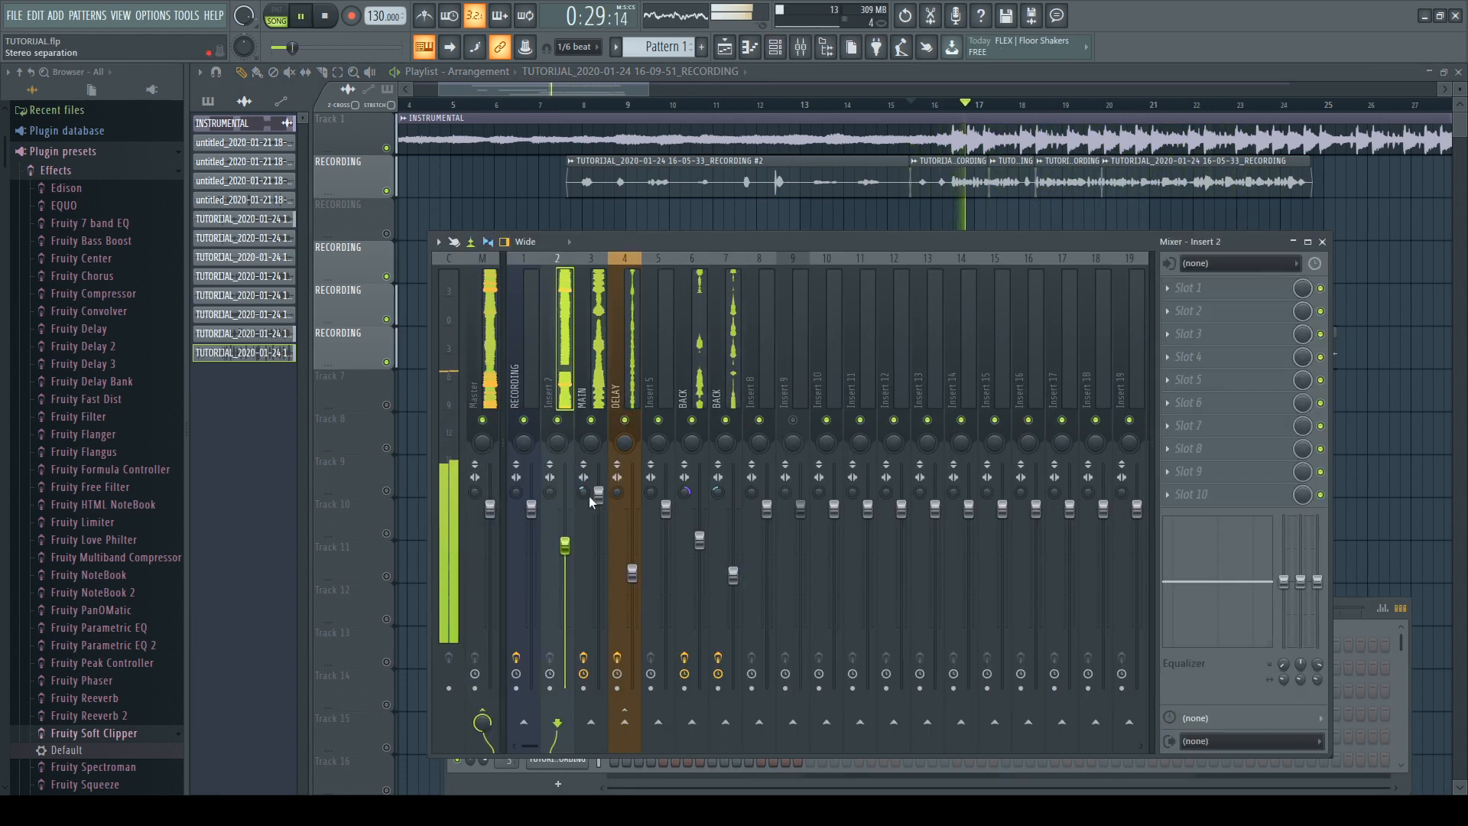
{"action": "left_click", "coordinate": [581, 508]}
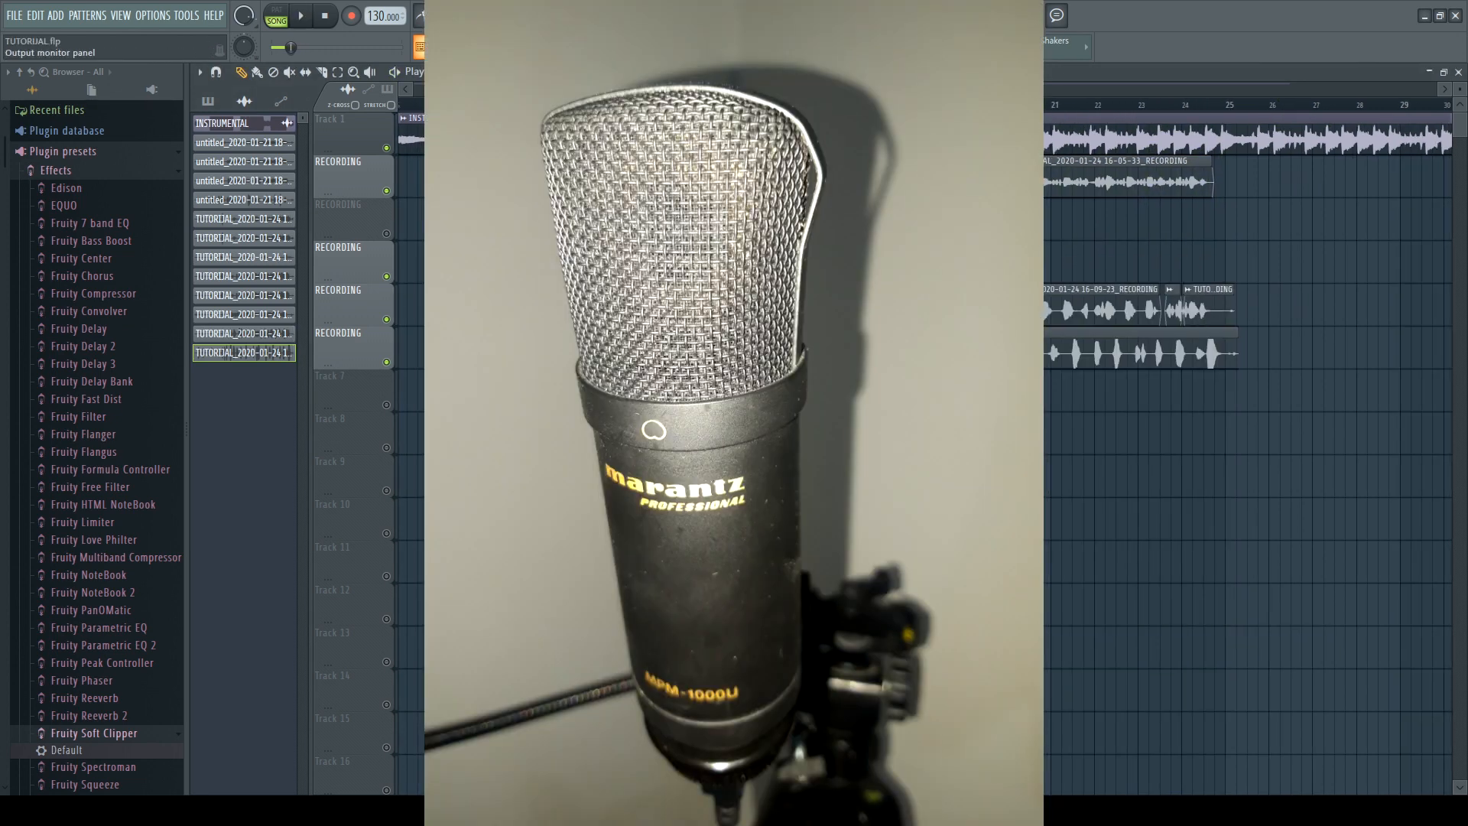
Step: View the first vocal track's clips and the channel settings of its recording
{"action": "scroll", "coordinate": [879, 145], "scroll_direction": "right", "scroll_amount": 1}
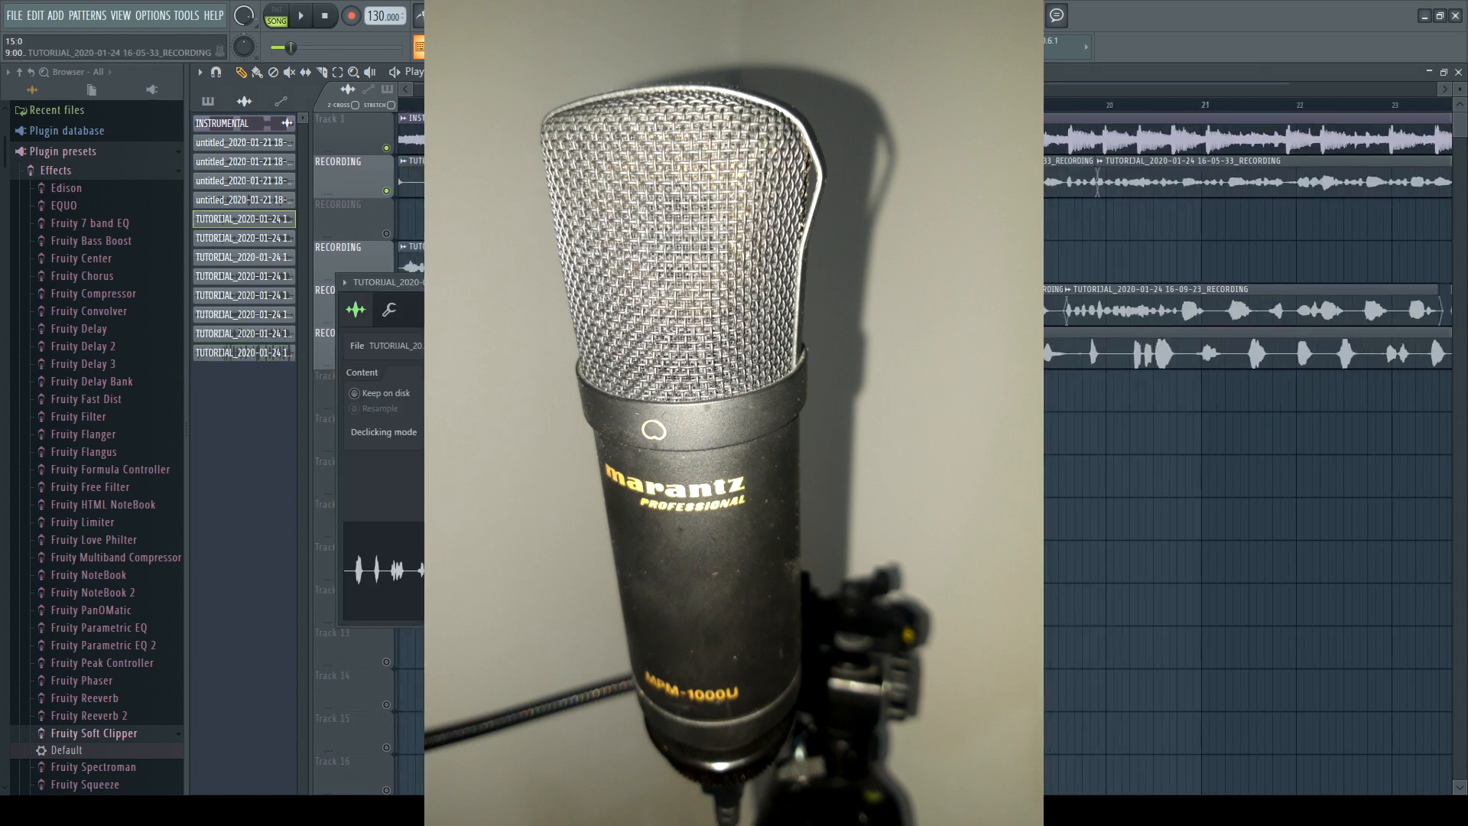
{"action": "key", "text": "F9"}
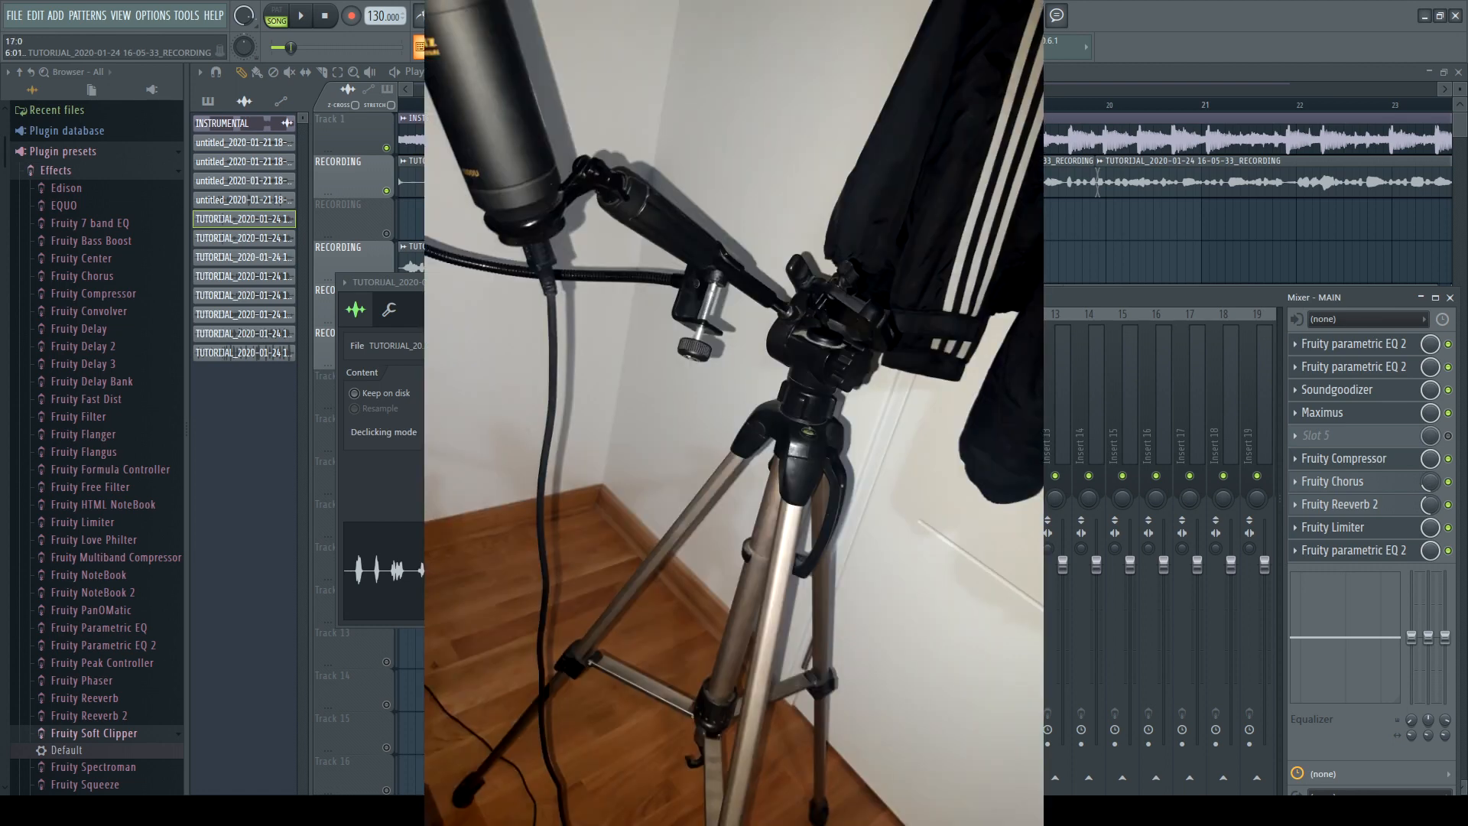
{"action": "left_click", "coordinate": [823, 183]}
Step: Open the first two Parametric EQ 2 plugins on the MAIN channel and move their windows to examine the curves
{"action": "key", "text": "F9"}
{"action": "left_click", "coordinate": [1387, 342]}
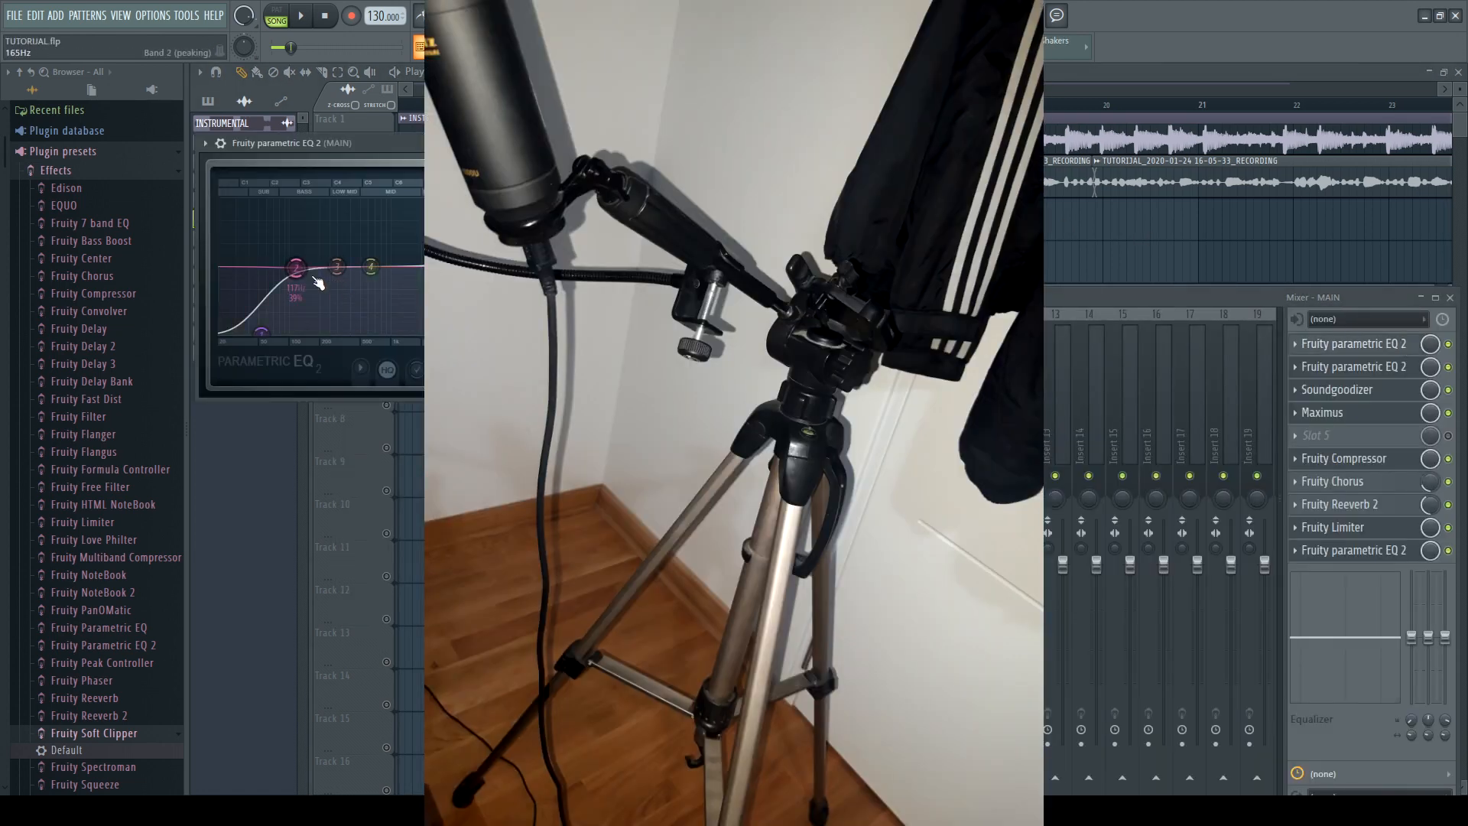
{"action": "left_click", "coordinate": [1387, 366]}
{"action": "left_click", "coordinate": [1389, 345]}
{"action": "left_click_drag", "start_coordinate": [879, 112], "coordinate": [597, 156]}
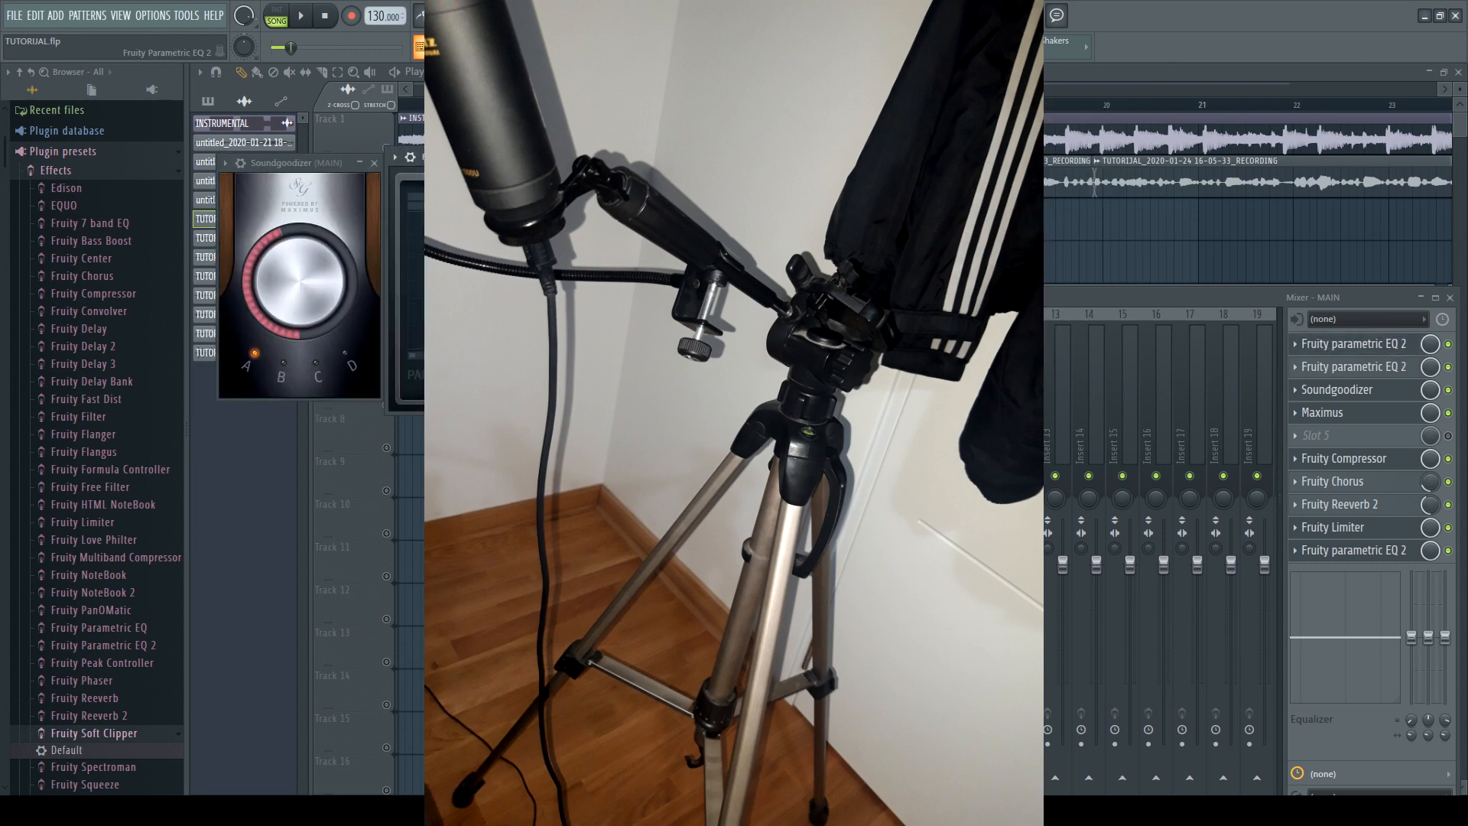
{"action": "left_click", "coordinate": [1402, 368]}
{"action": "left_click_drag", "start_coordinate": [489, 144], "coordinate": [1179, 155]}
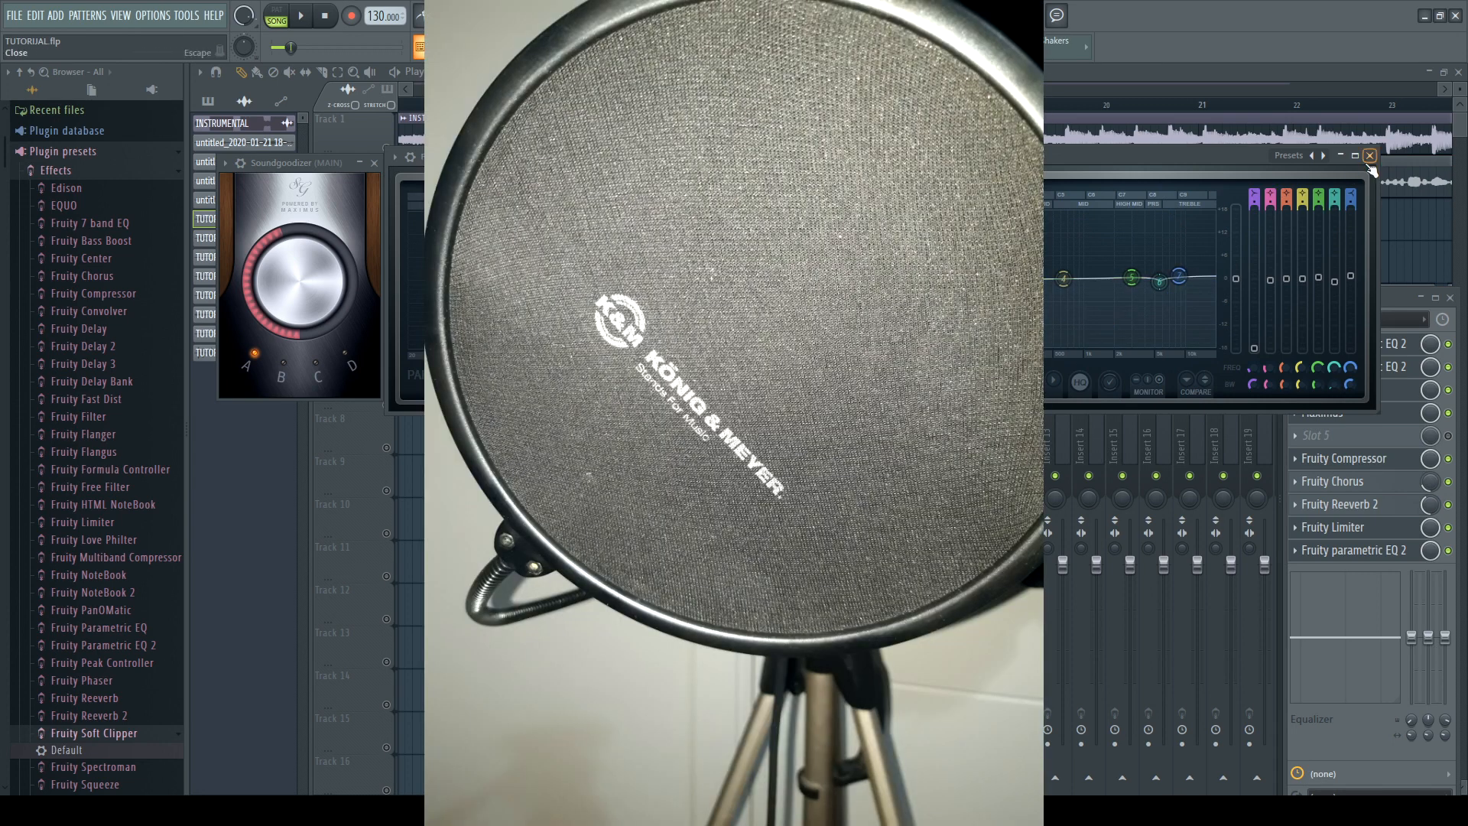
Step: Close the second Parametric EQ 2 and open the Maximus, Fruity Compressor and Fruity Chorus plugins on the MAIN channel
{"action": "left_click", "coordinate": [1370, 155]}
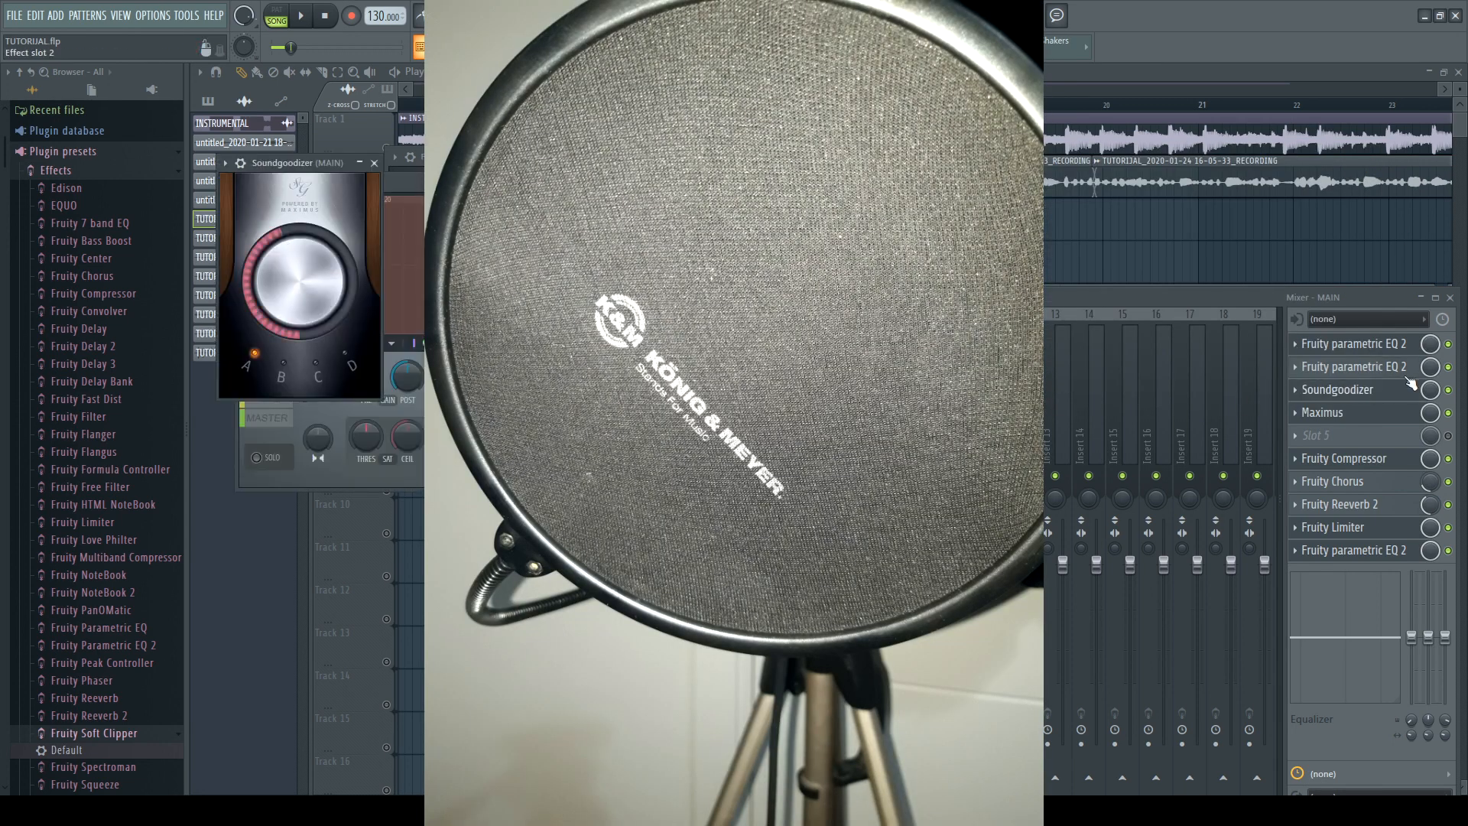
{"action": "left_click", "coordinate": [1368, 412]}
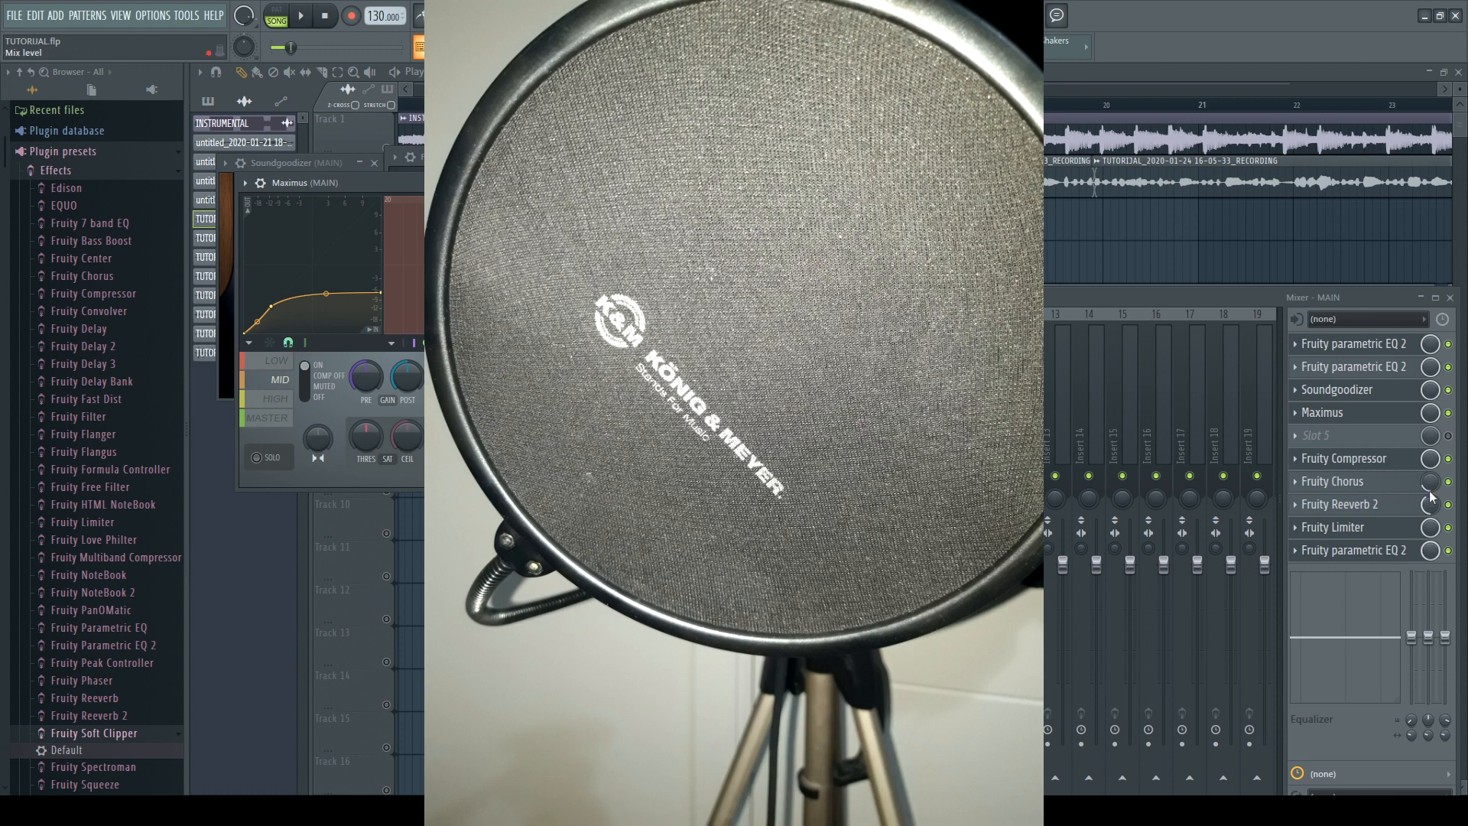
{"action": "left_click", "coordinate": [1343, 458]}
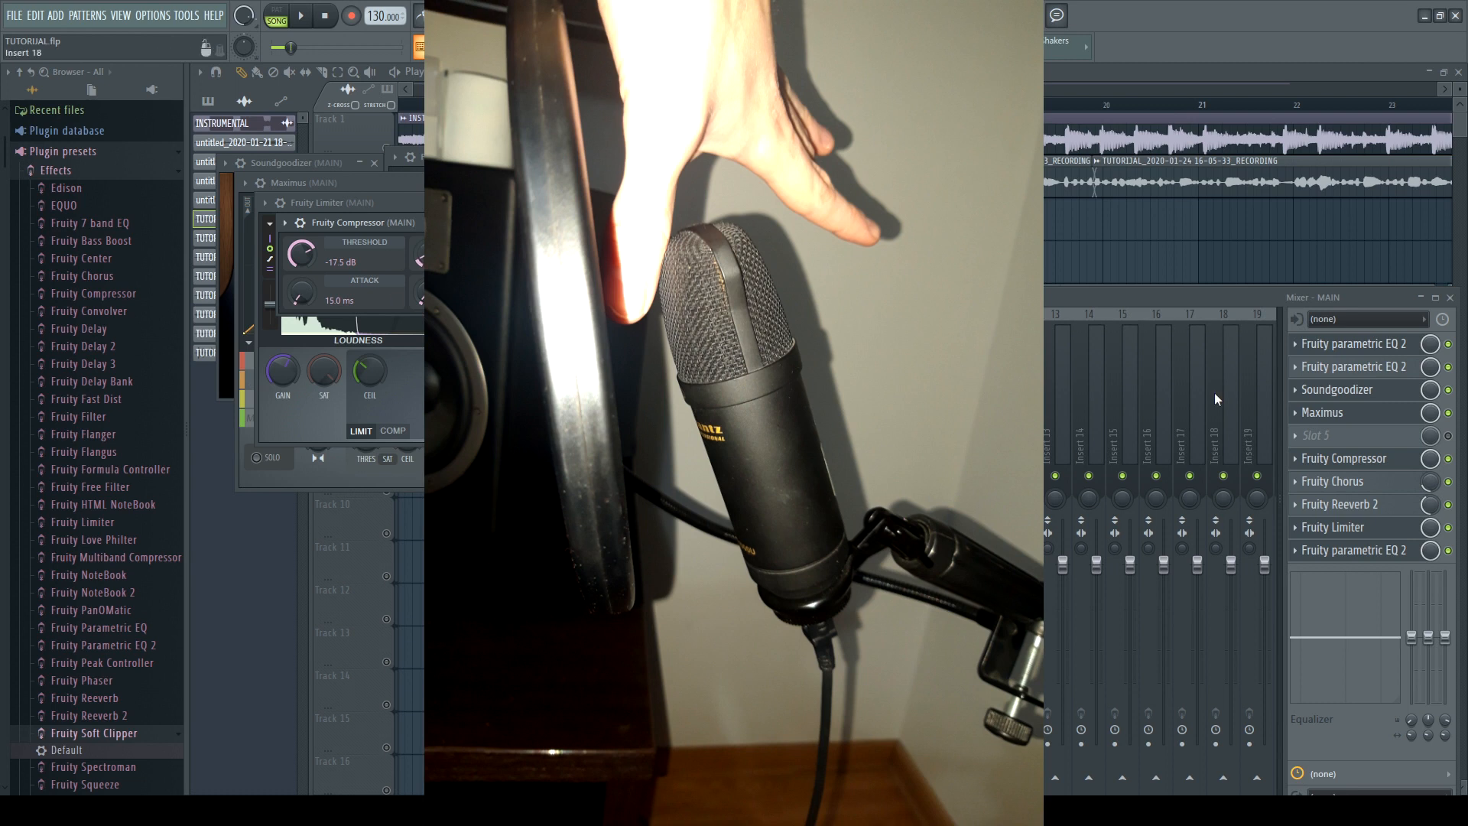
{"action": "left_click", "coordinate": [1344, 481]}
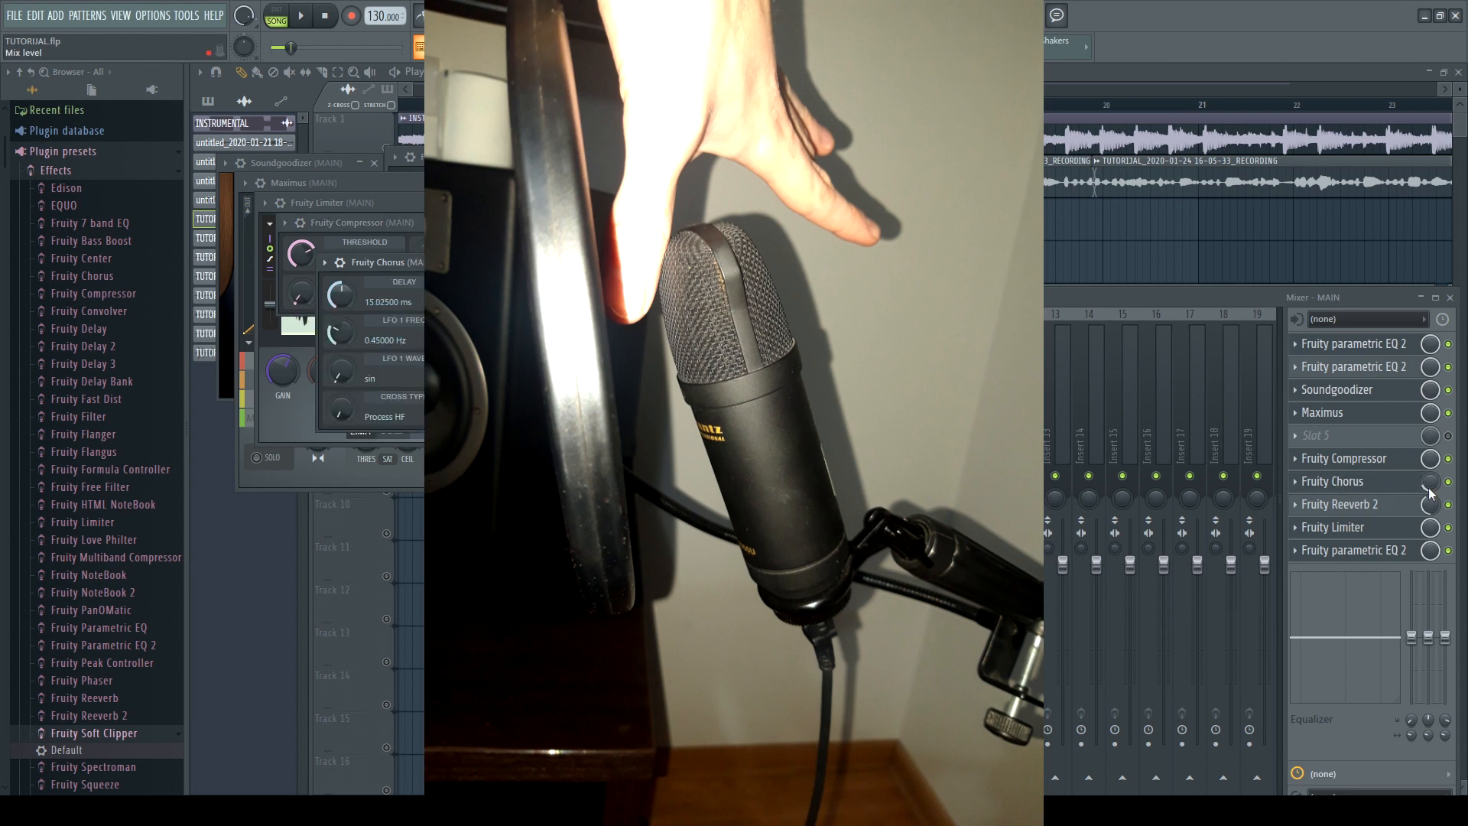
Step: Spread out the MAIN channel's chorus, compressor, limiter, EQ, Maximus and Soundgoodizer windows to examine their settings
{"action": "left_click_drag", "start_coordinate": [444, 263], "coordinate": [1181, 115]}
{"action": "left_click_drag", "start_coordinate": [432, 223], "coordinate": [393, 537]}
{"action": "left_click_drag", "start_coordinate": [421, 202], "coordinate": [1125, 476]}
{"action": "left_click_drag", "start_coordinate": [497, 157], "coordinate": [816, 83]}
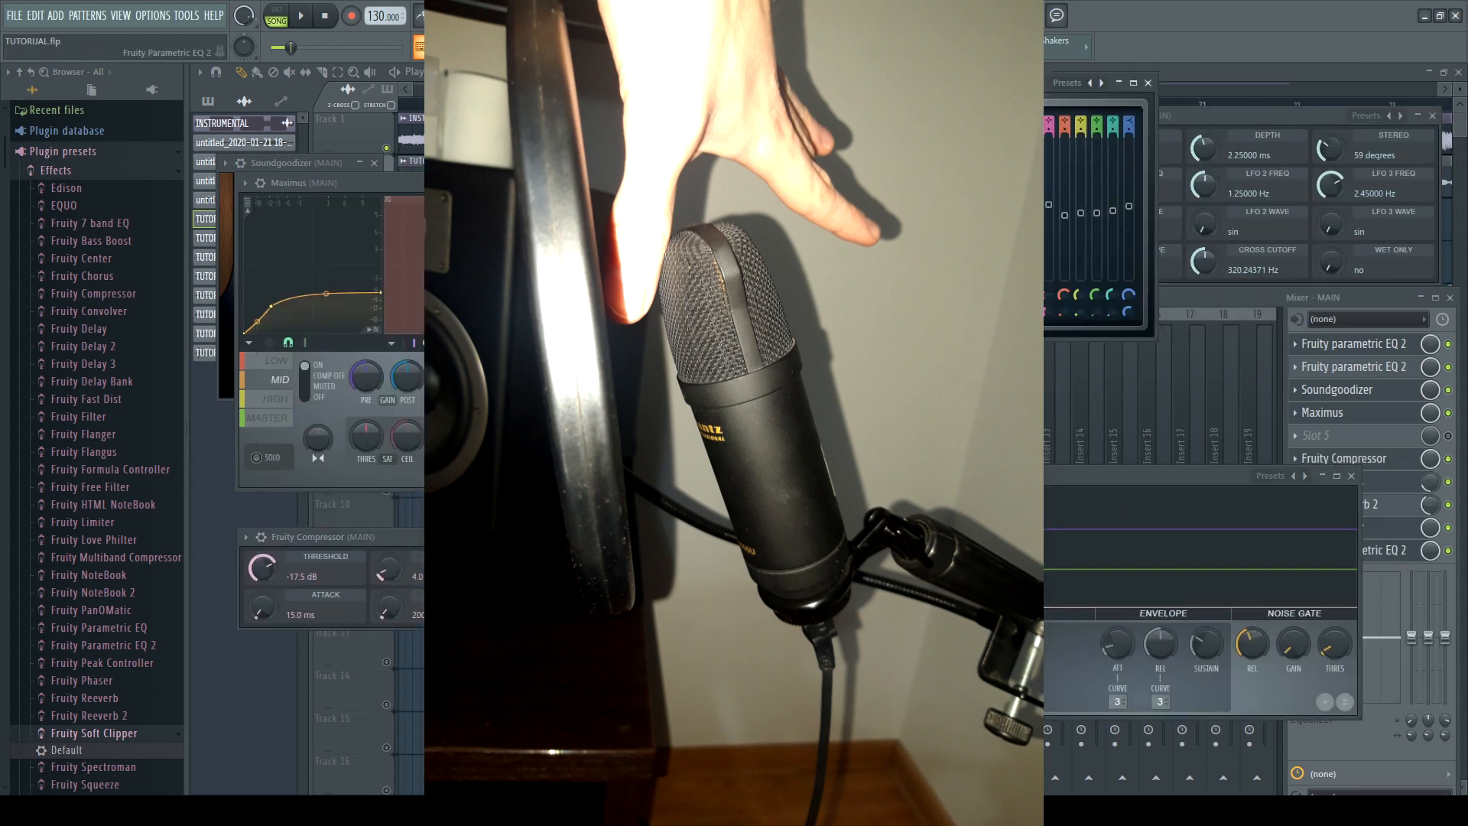
{"action": "left_click_drag", "start_coordinate": [352, 183], "coordinate": [327, 210]}
{"action": "left_click_drag", "start_coordinate": [275, 163], "coordinate": [459, 61]}
{"action": "left_click_drag", "start_coordinate": [1208, 471], "coordinate": [967, 513]}
Step: View the Fruity Reeverb 2, last Parametric EQ 2 and Fruity Limiter settings on the MAIN channel
{"action": "left_click", "coordinate": [1358, 506]}
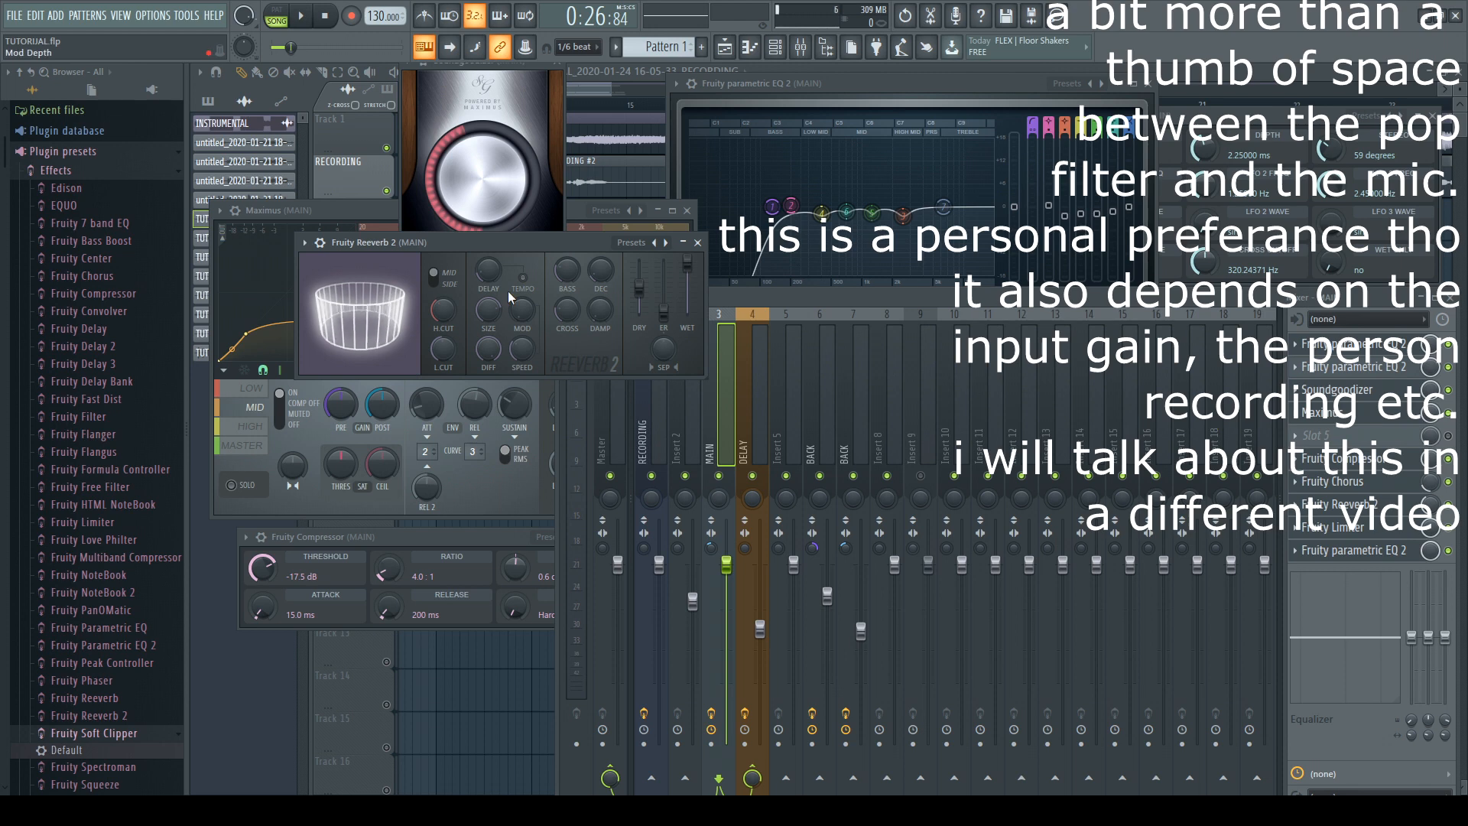
{"action": "left_click", "coordinate": [1345, 550]}
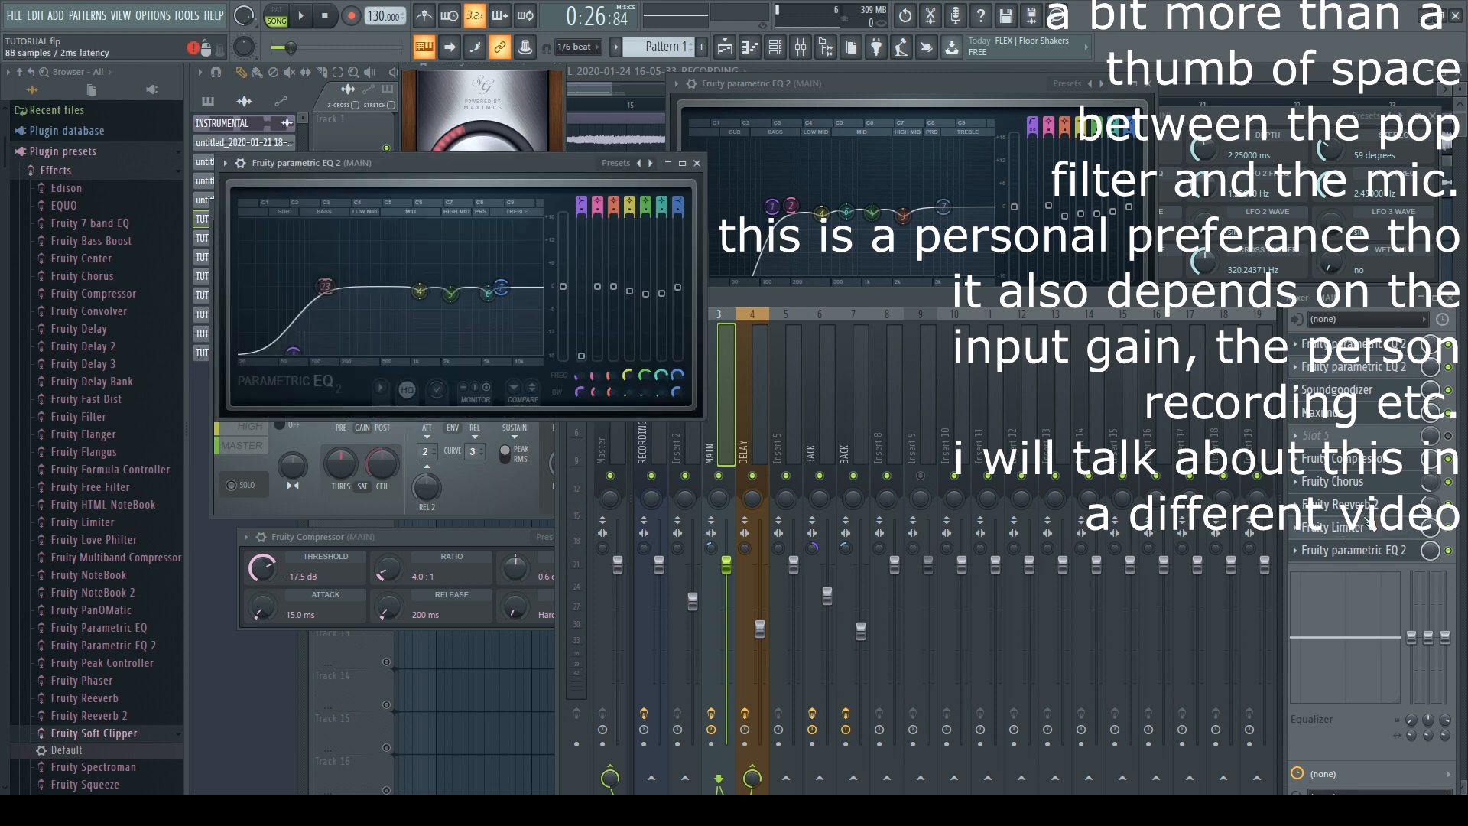
{"action": "left_click", "coordinate": [1346, 527]}
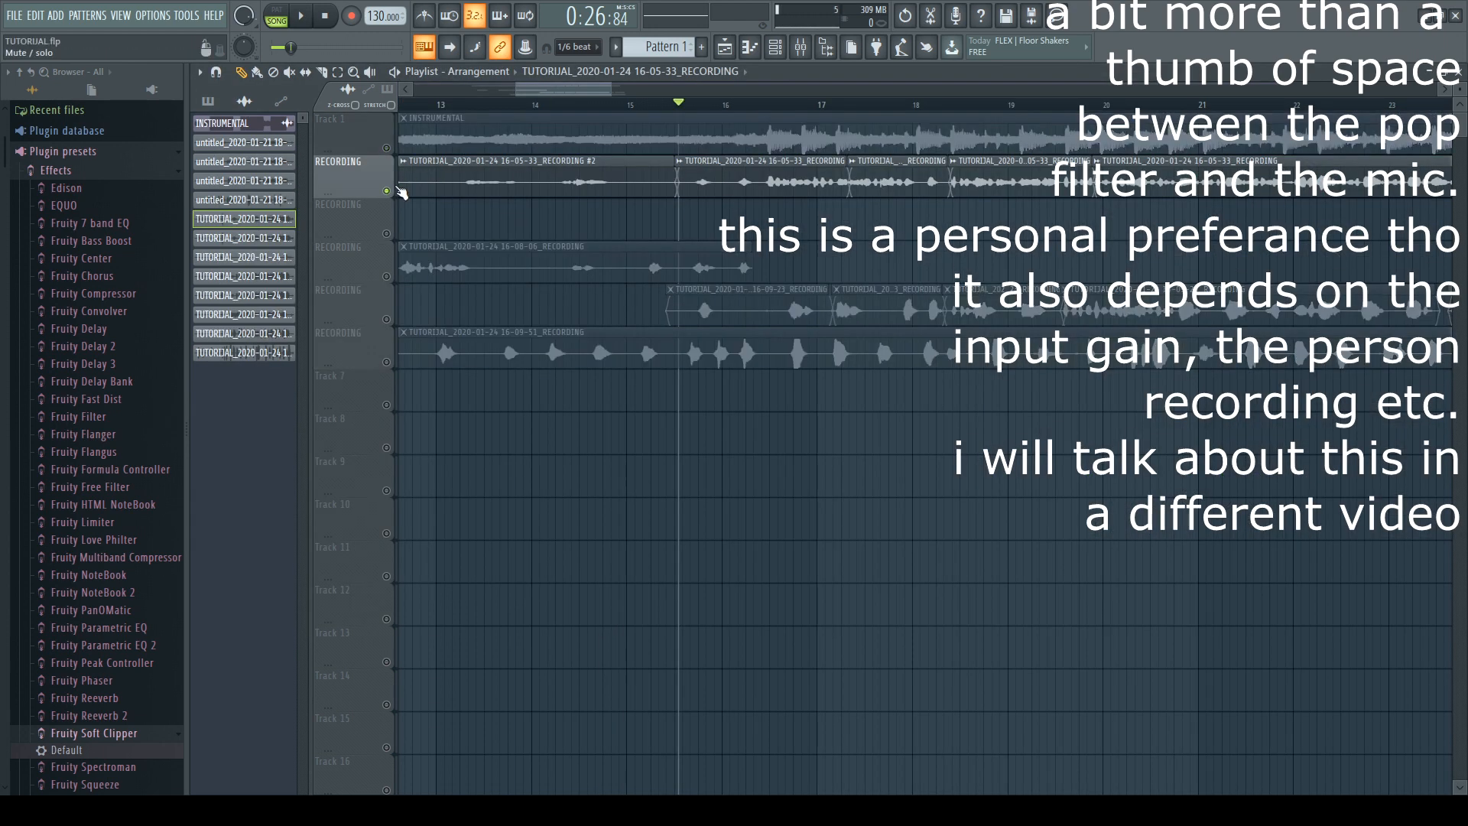
{"action": "key", "text": "F9"}
{"action": "left_click", "coordinate": [1346, 527]}
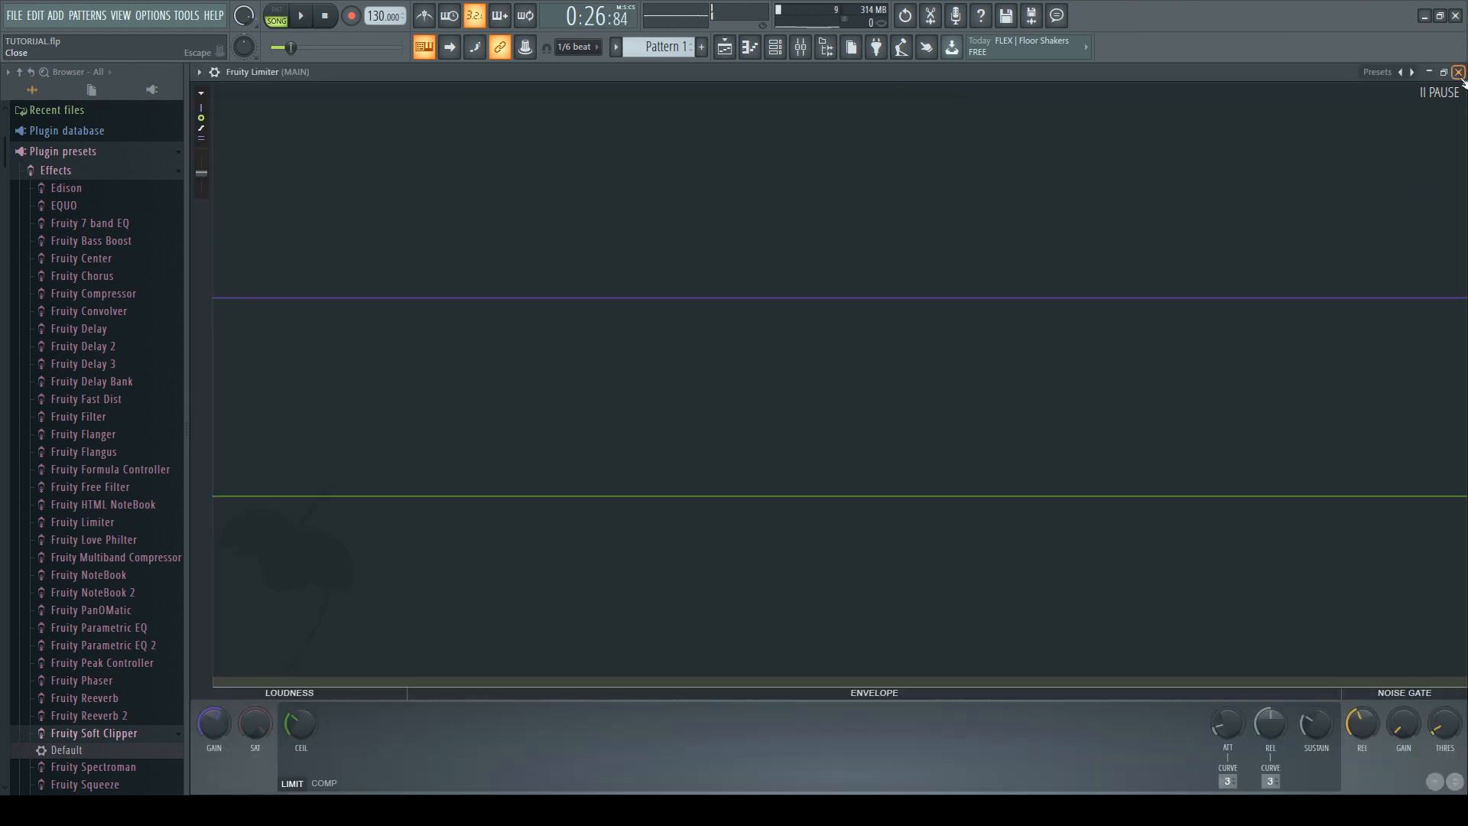
{"action": "left_click", "coordinate": [1458, 72]}
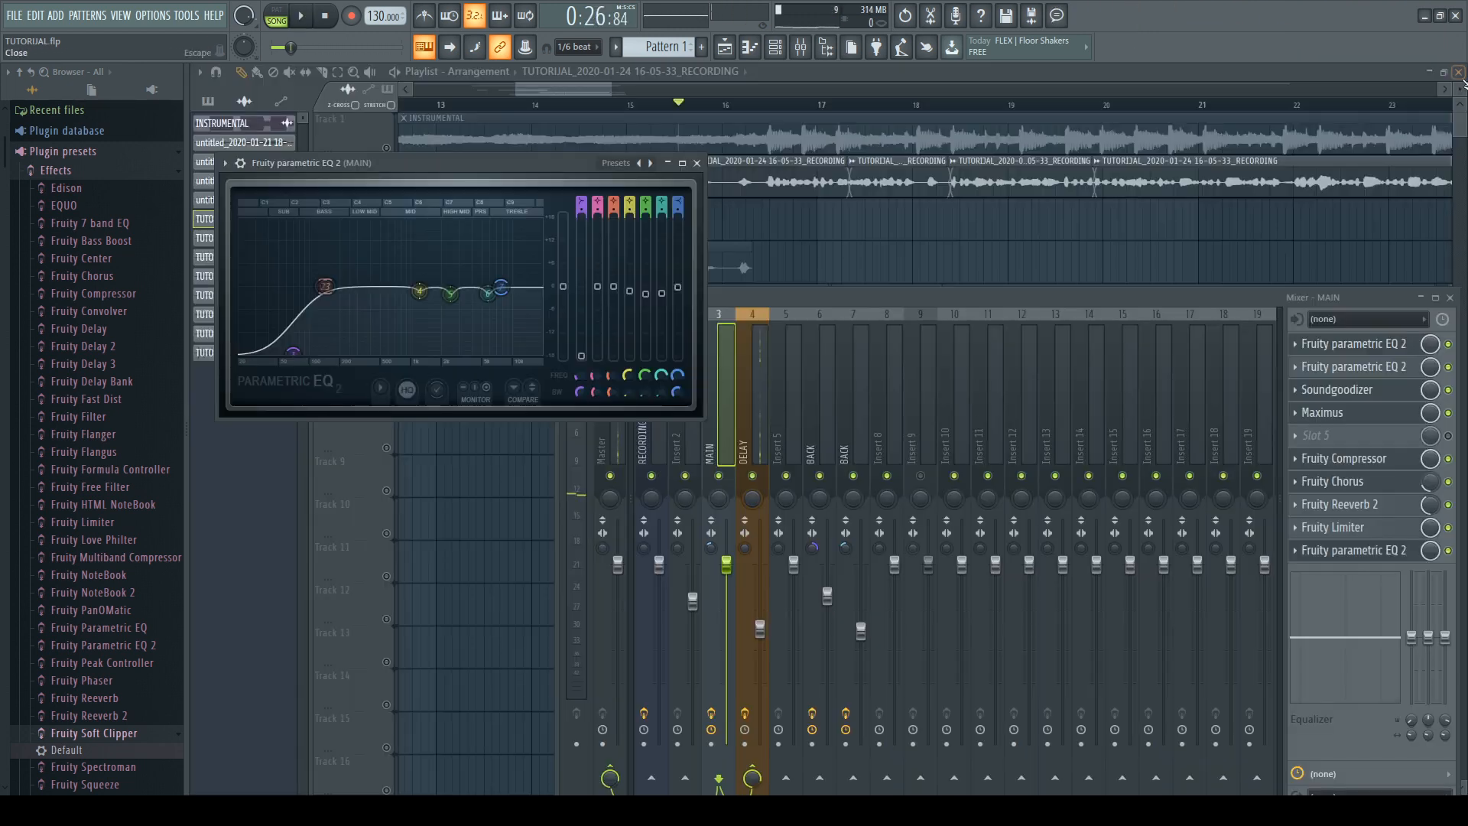
Step: Reopen the MAIN channel's Fruity Limiter in a non-maximized window and reposition and resize it
{"action": "left_click", "coordinate": [1361, 531]}
{"action": "left_click", "coordinate": [1443, 72]}
{"action": "left_click_drag", "start_coordinate": [973, 525], "coordinate": [477, 149]}
{"action": "left_click_drag", "start_coordinate": [1427, 132], "coordinate": [1015, 389]}
{"action": "left_click_drag", "start_coordinate": [831, 404], "coordinate": [1049, 198]}
{"action": "left_click_drag", "start_coordinate": [1232, 183], "coordinate": [1215, 150]}
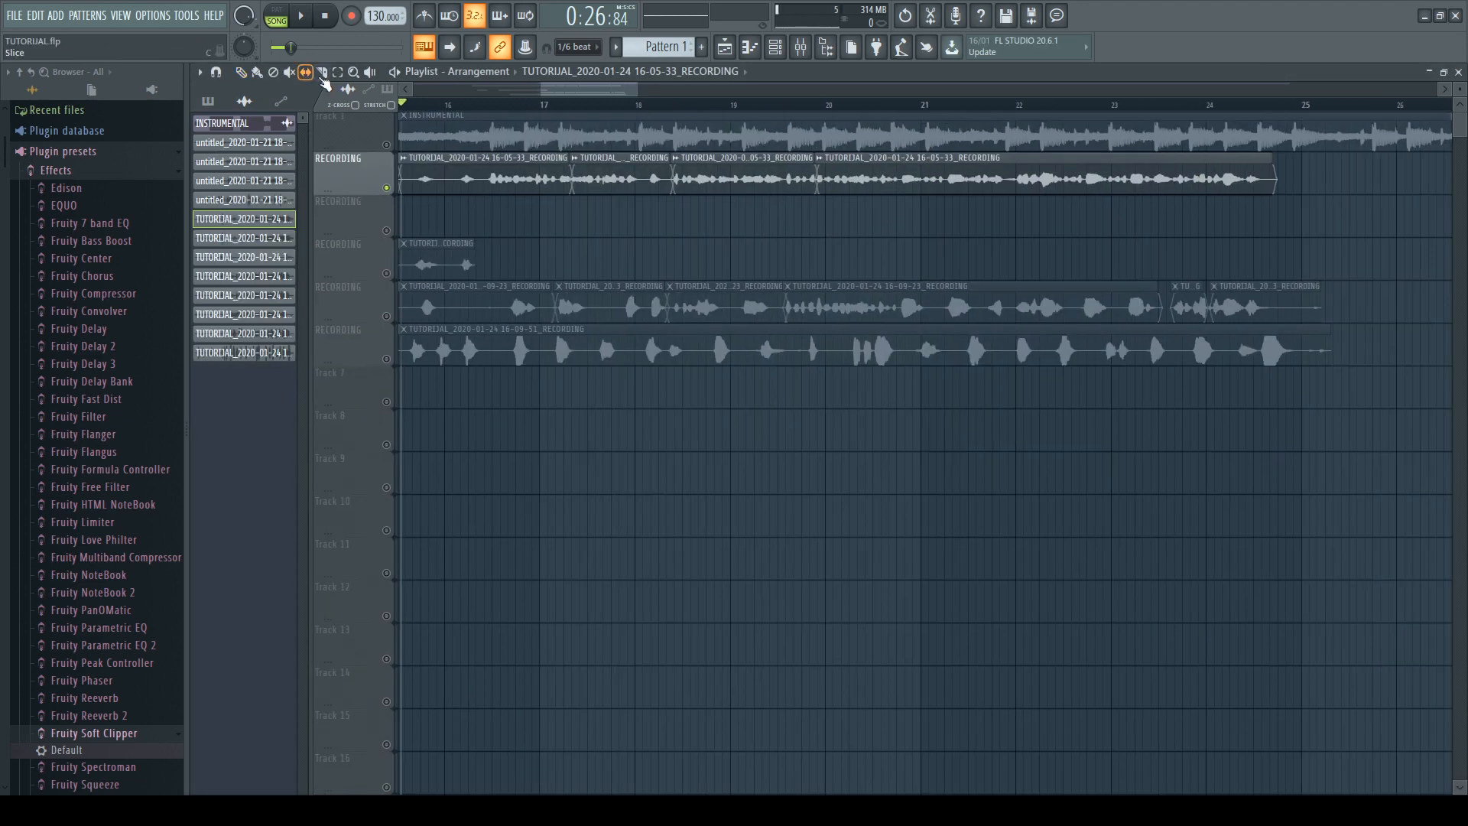
Step: Show the mixer and examine the Fruity Reeverb 2, Fruity Limiter and Parametric EQ 2 plugins on the MAIN channel
{"action": "left_click", "coordinate": [801, 48]}
{"action": "left_click", "coordinate": [1382, 548]}
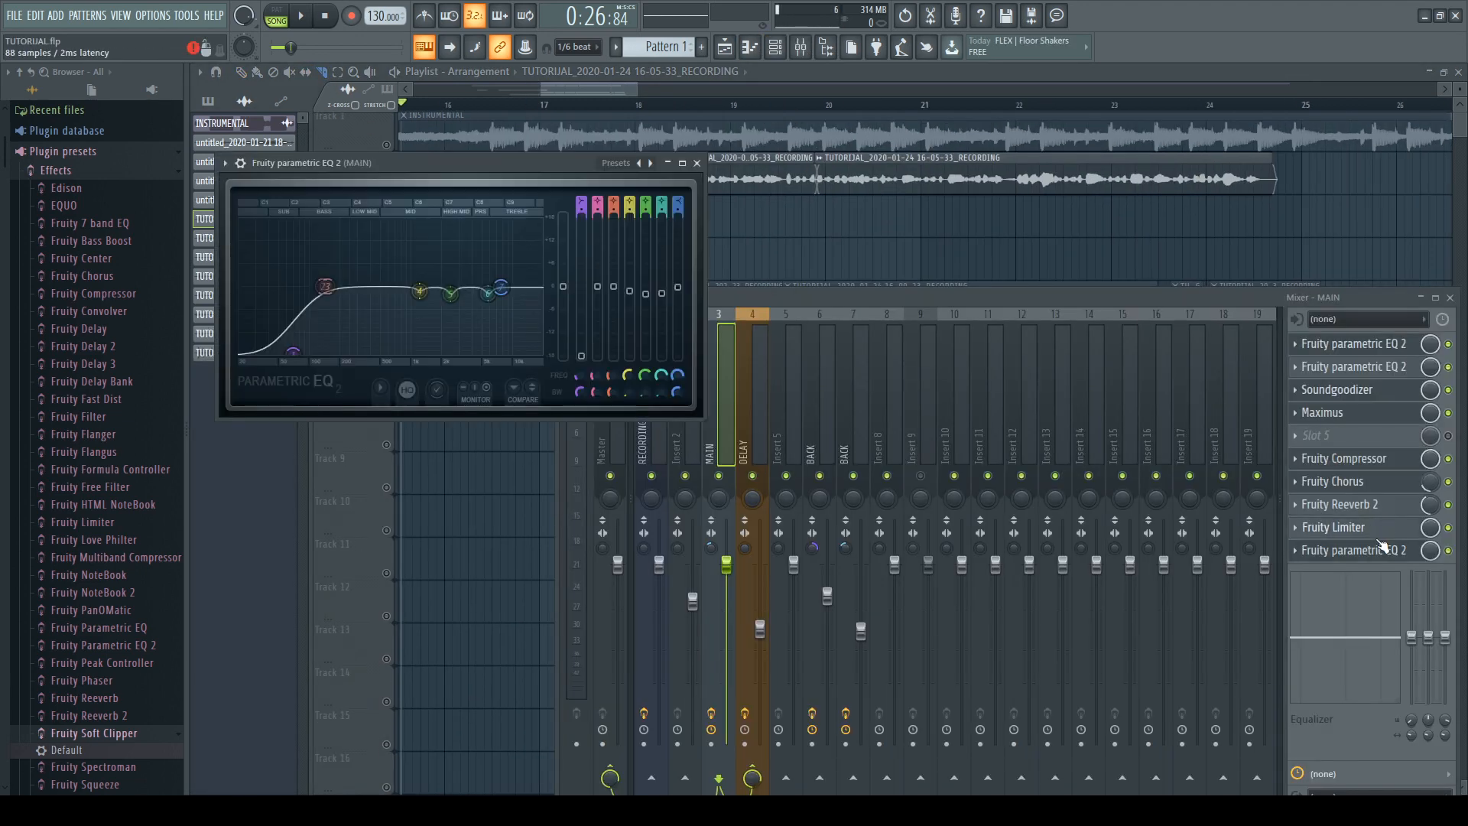
{"action": "left_click", "coordinate": [1374, 507]}
{"action": "left_click", "coordinate": [1369, 531]}
{"action": "left_click", "coordinate": [1374, 550]}
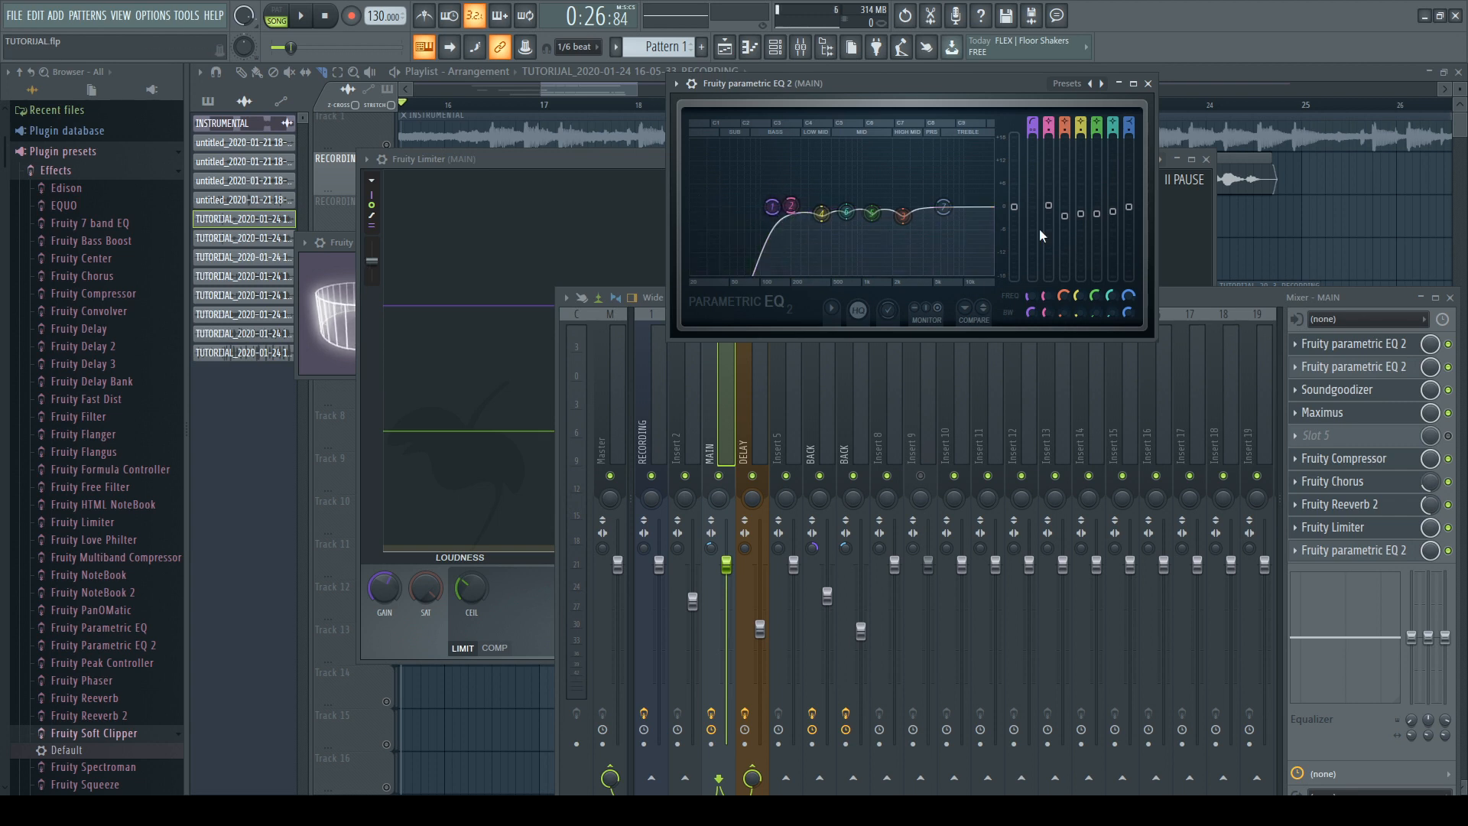
{"action": "left_click", "coordinate": [1148, 84]}
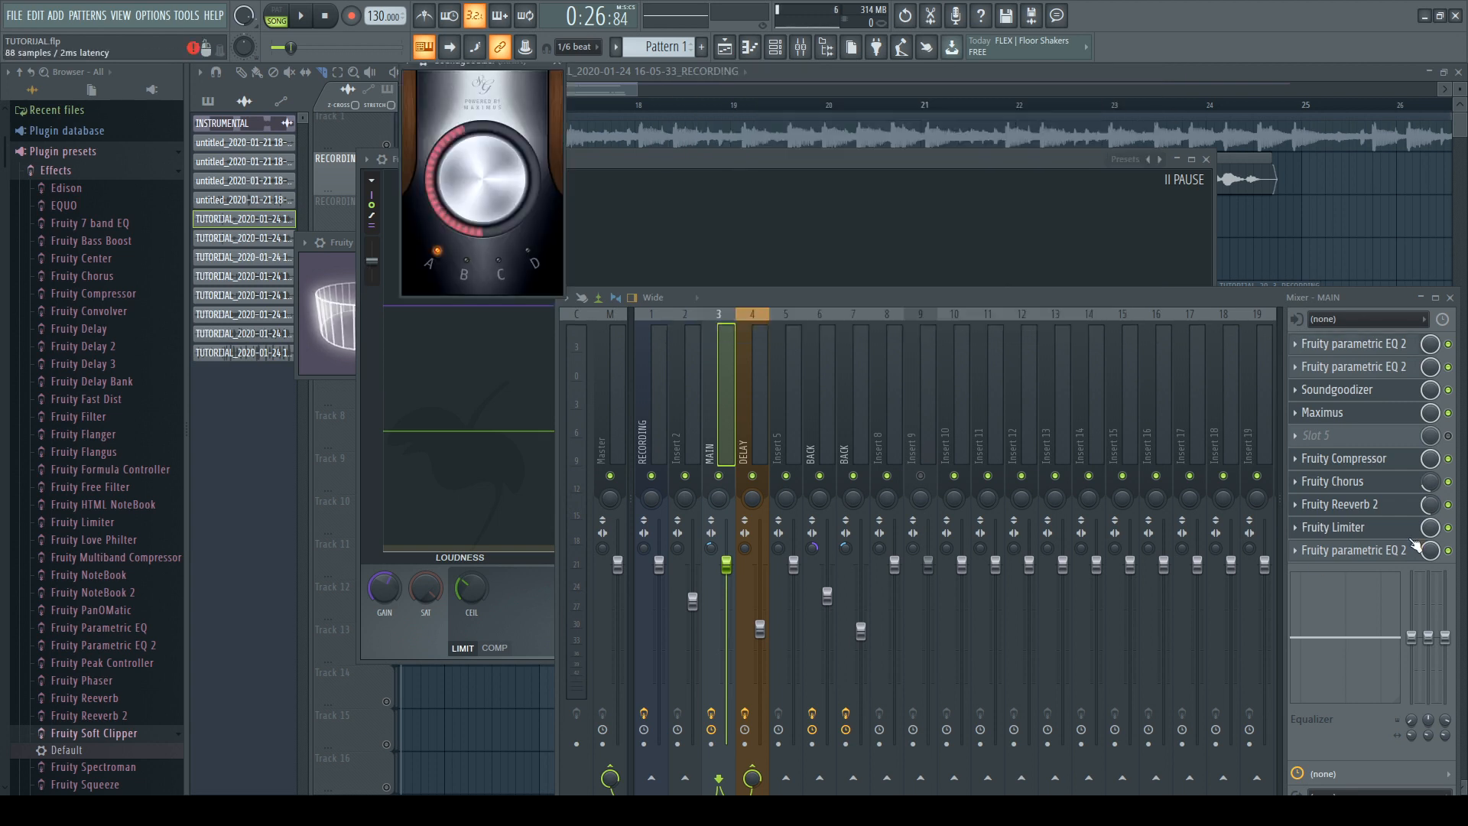
Step: Select the MAIN channel and move the mixer window up so its routing to the DELAY channel is visible
{"action": "left_click", "coordinate": [700, 390]}
{"action": "left_click", "coordinate": [717, 393]}
{"action": "left_click_drag", "start_coordinate": [846, 304], "coordinate": [846, 110]}
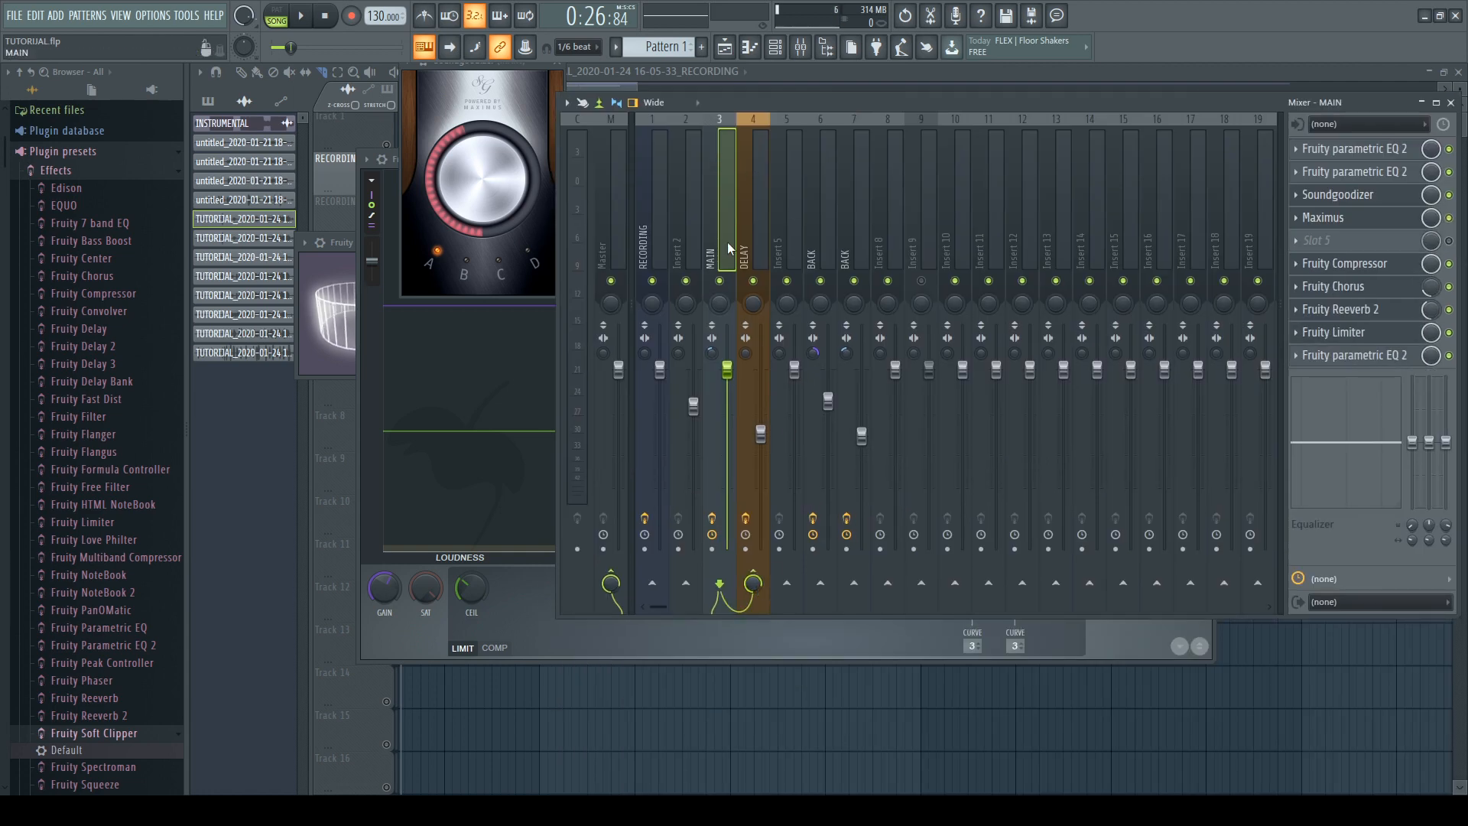
Step: Select the DELAY channel and examine its Fruity Delay 2, Fruity Stereo Shaper and Parametric EQ 2 settings
{"action": "left_click", "coordinate": [759, 439]}
{"action": "left_click", "coordinate": [1377, 172]}
{"action": "left_click", "coordinate": [1389, 151]}
{"action": "left_click", "coordinate": [458, 324]}
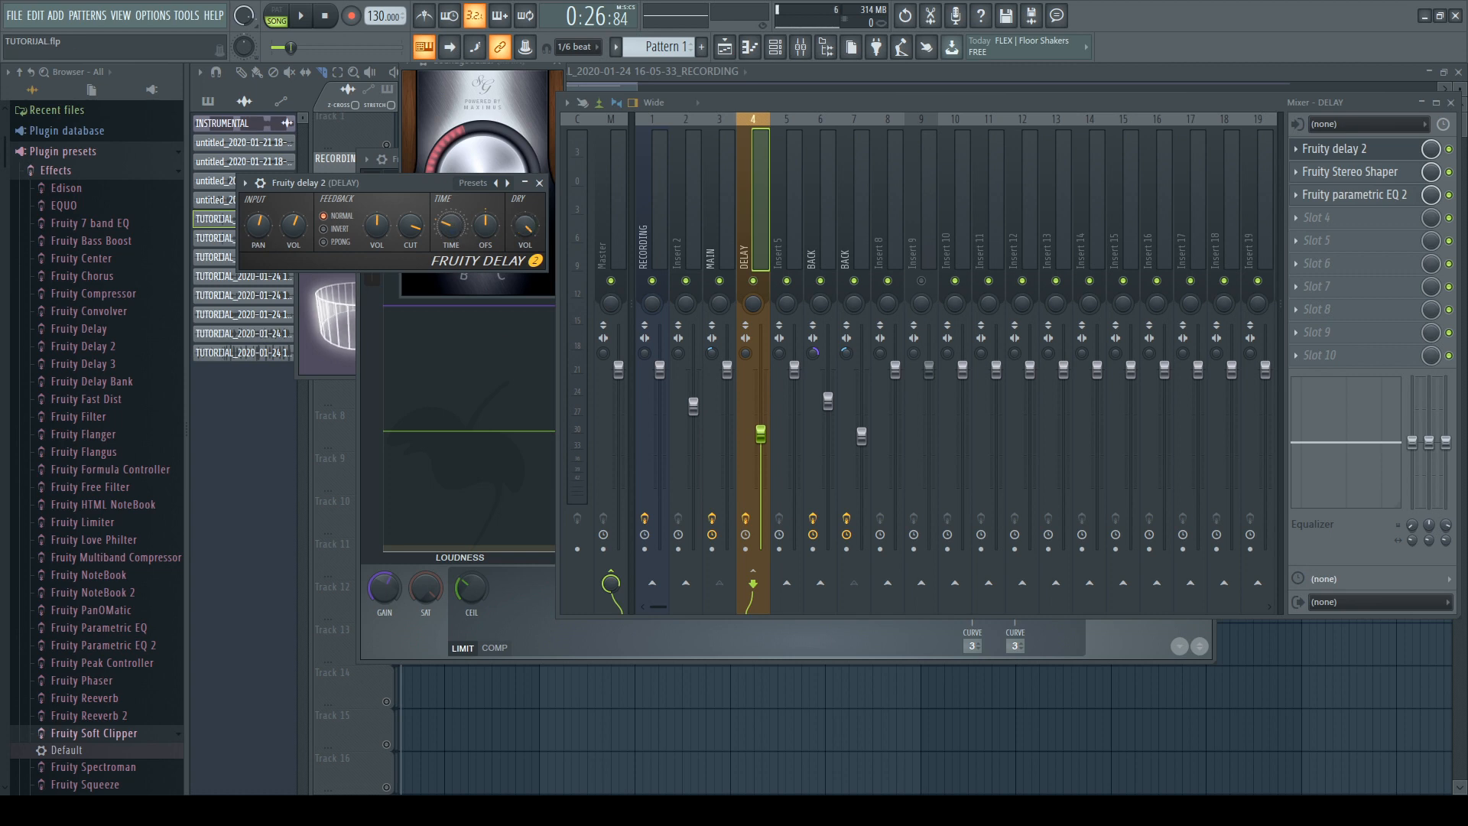
{"action": "left_click", "coordinate": [1369, 172]}
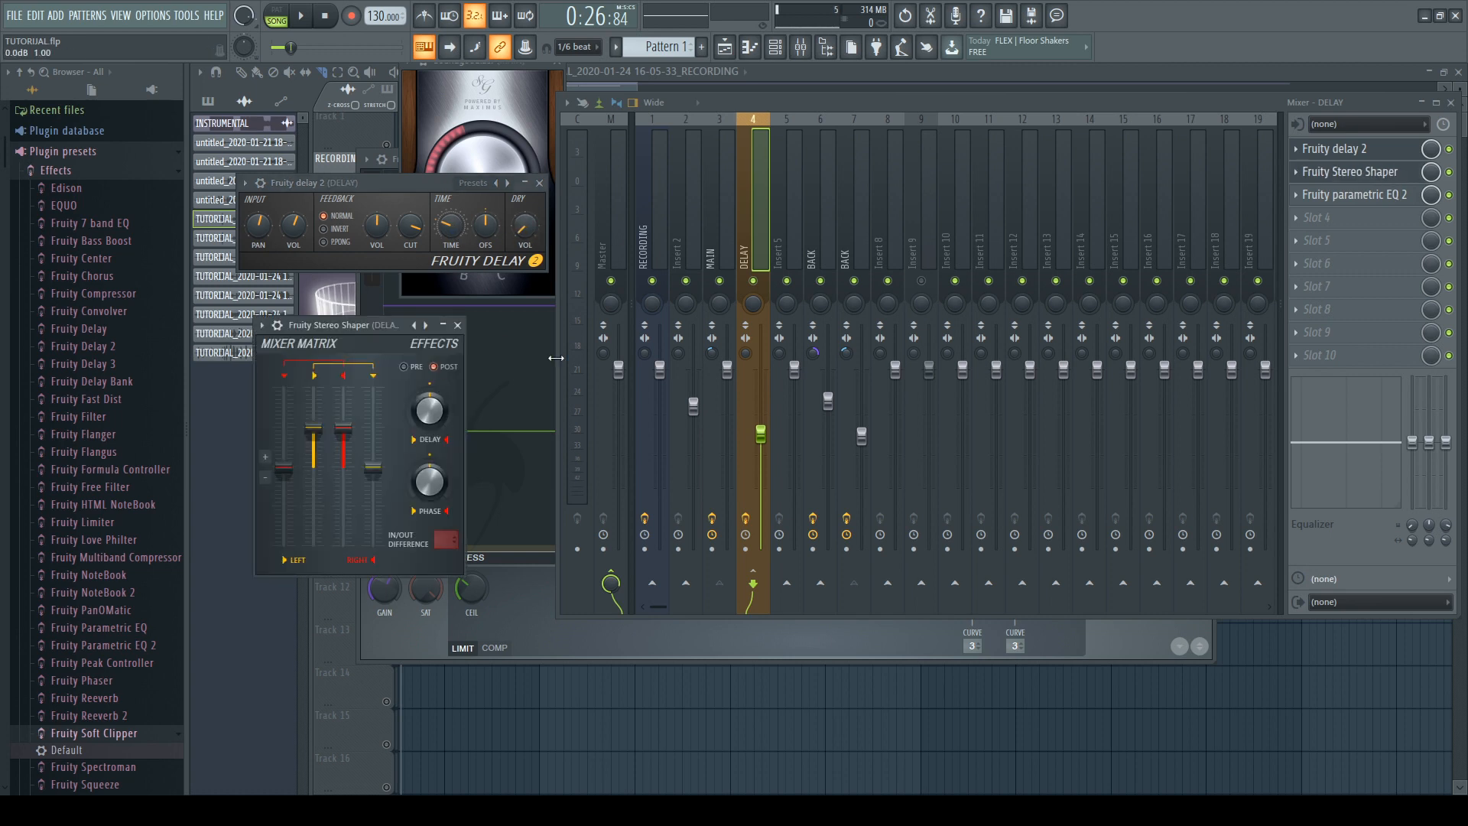
{"action": "left_click", "coordinate": [1349, 195]}
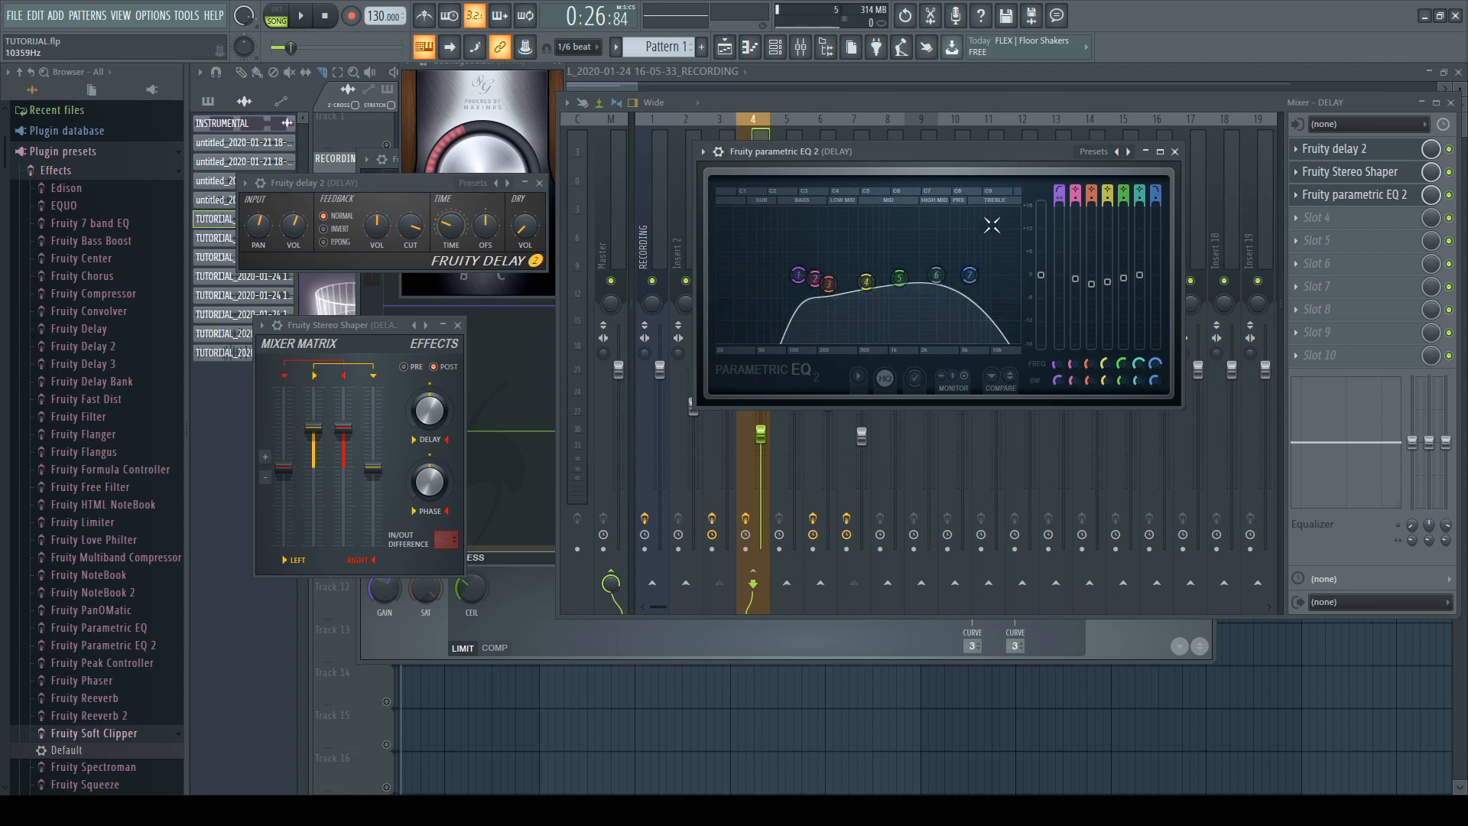
{"action": "left_click", "coordinate": [1174, 151]}
Step: Play the soloed instrumental and check its level in the mixer with the Master channel selected
{"action": "key", "text": "F5"}
{"action": "left_click_drag", "start_coordinate": [741, 221], "coordinate": [449, 277]}
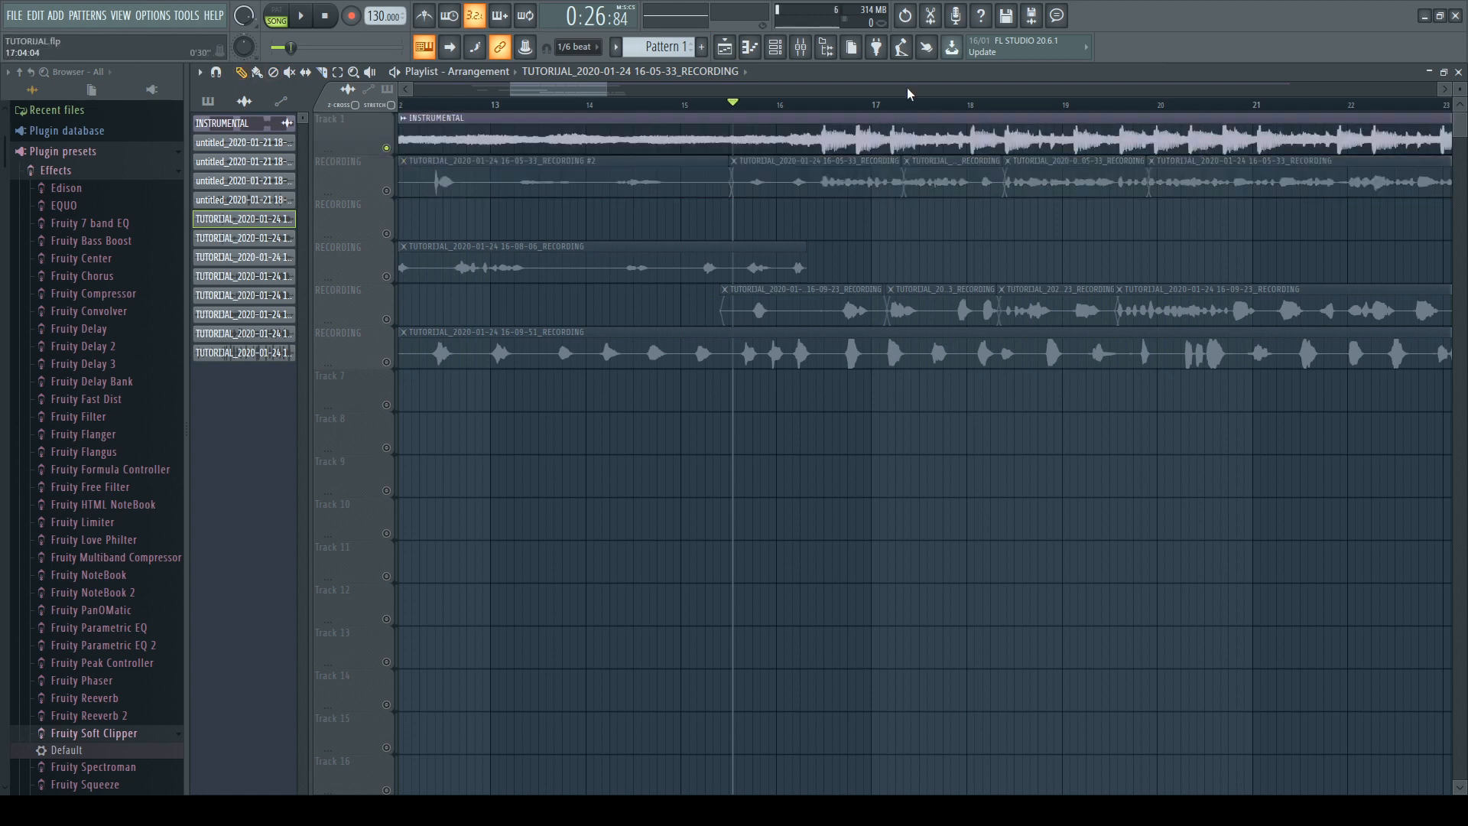
{"action": "key", "text": "F9"}
{"action": "middle_click", "coordinate": [530, 296]}
{"action": "scroll", "coordinate": [647, 245], "scroll_direction": "down", "scroll_amount": 3}
{"action": "left_click", "coordinate": [801, 48]}
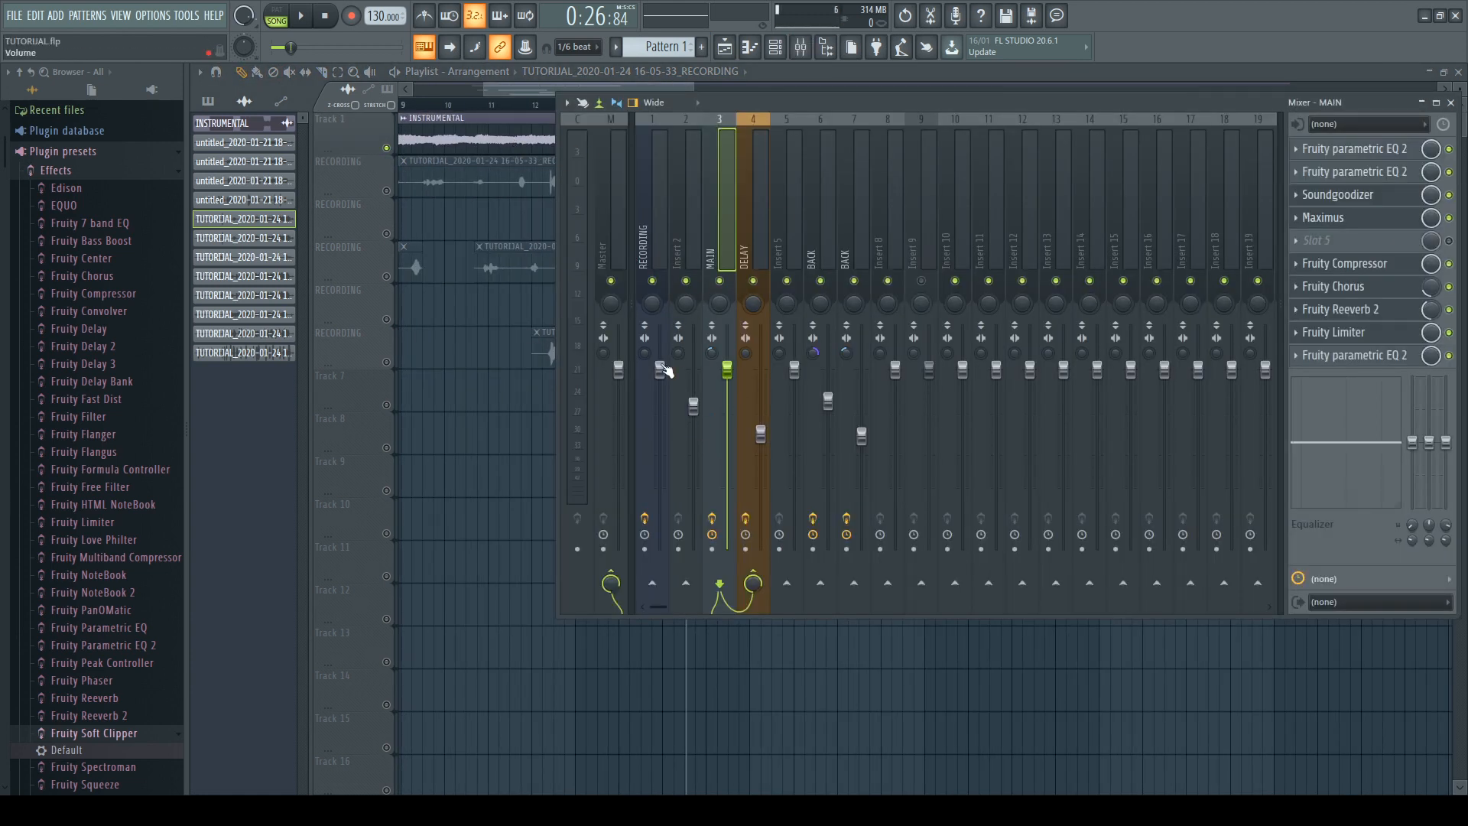
{"action": "left_click", "coordinate": [390, 149]}
{"action": "key", "text": "space"}
{"action": "left_click", "coordinate": [802, 51]}
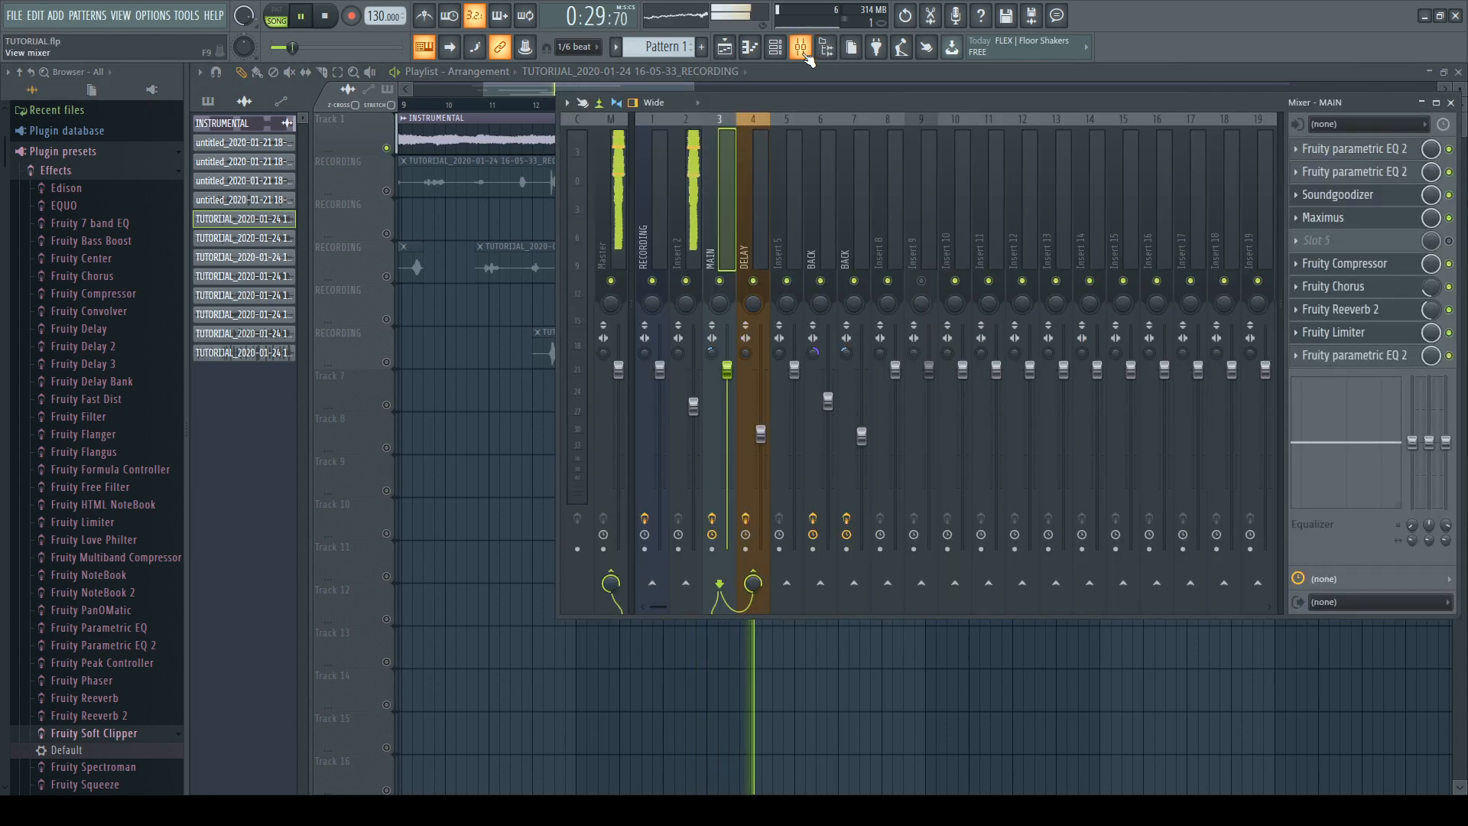
{"action": "left_click", "coordinate": [603, 215]}
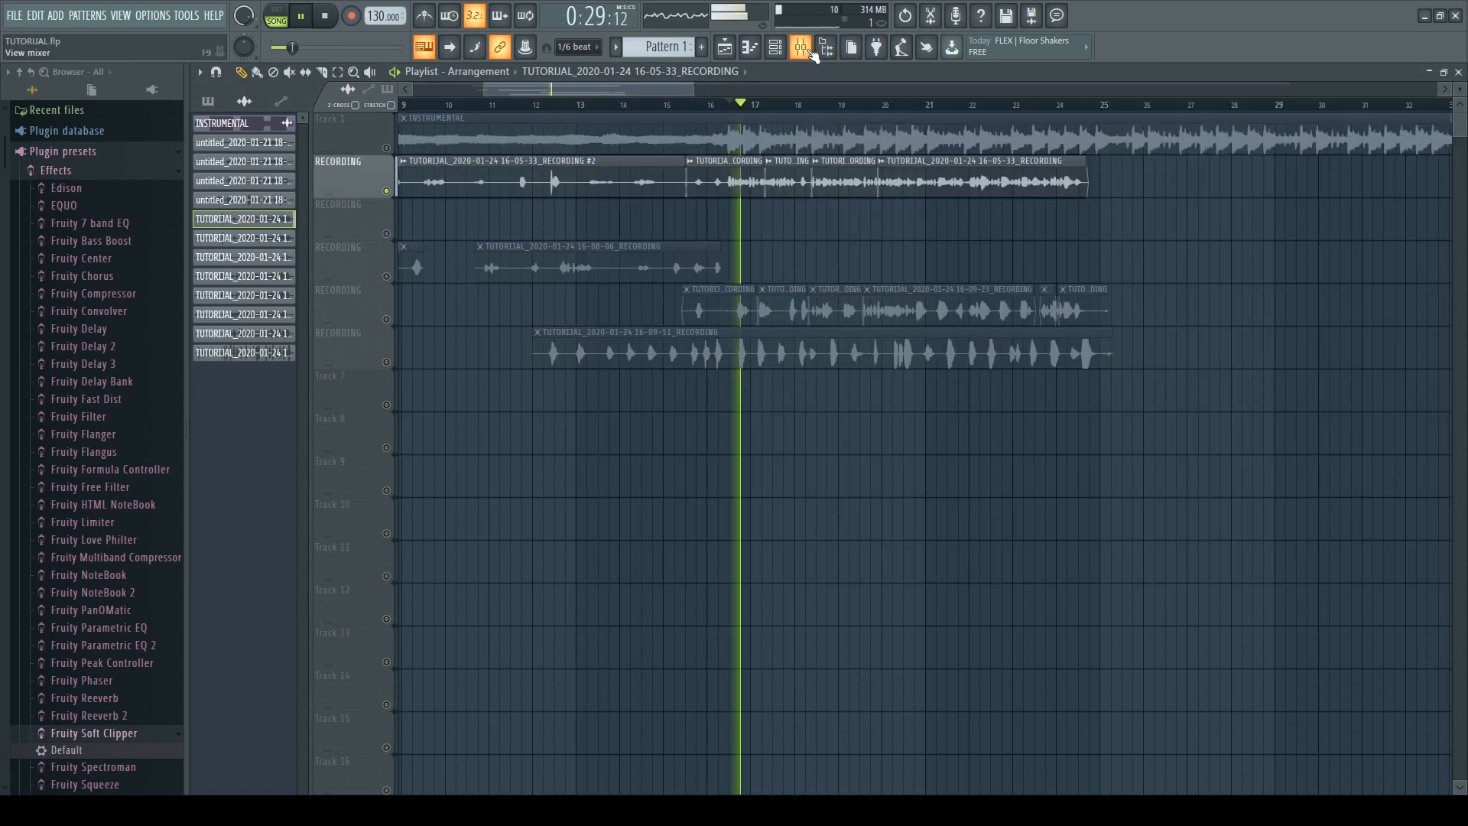
Step: Raise the MAIN channel's fader slightly and audition the main vocal against the instrumental
{"action": "key", "text": "F9"}
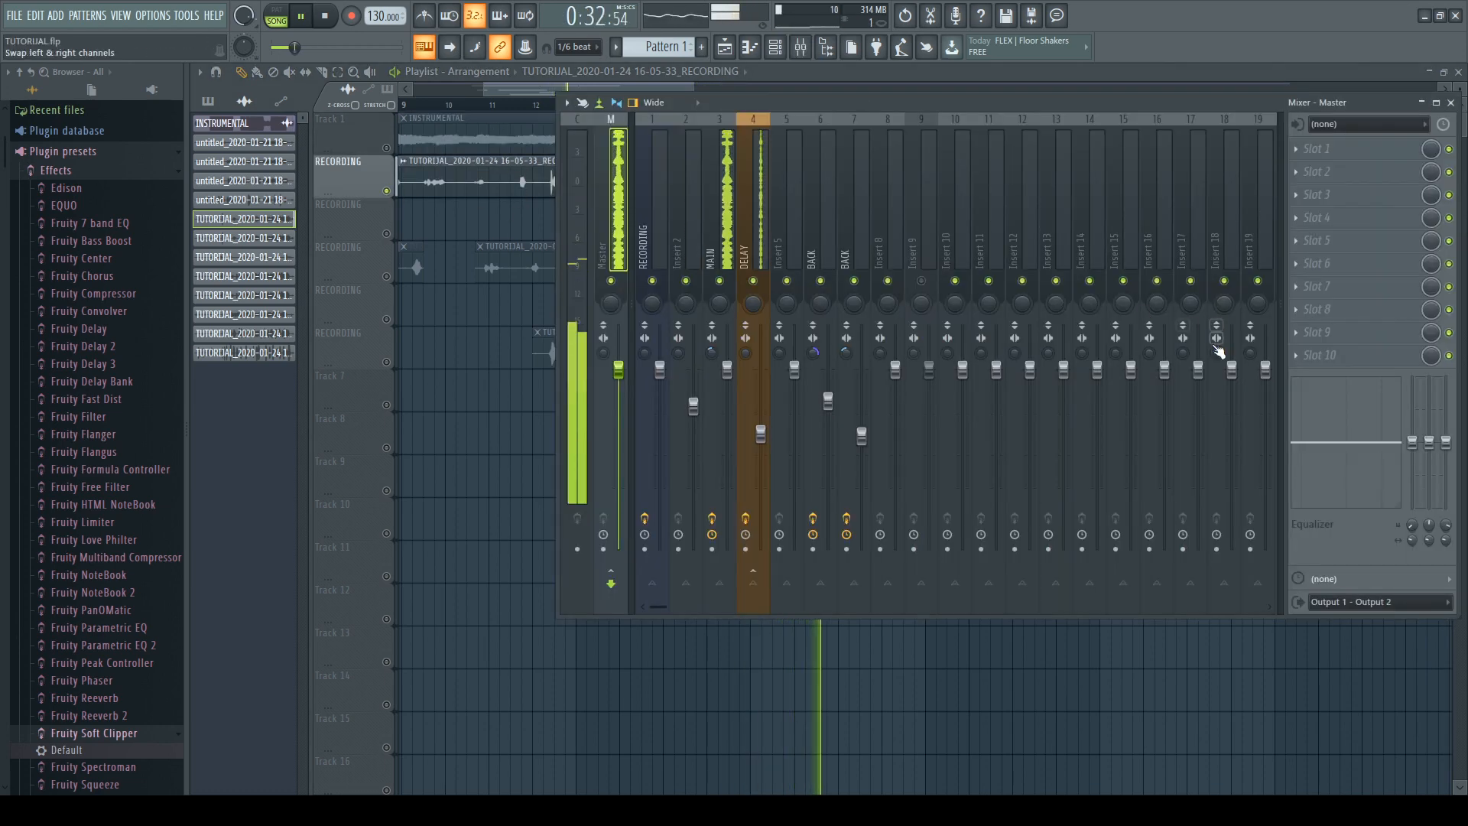
{"action": "left_click_drag", "start_coordinate": [727, 371], "coordinate": [727, 354]}
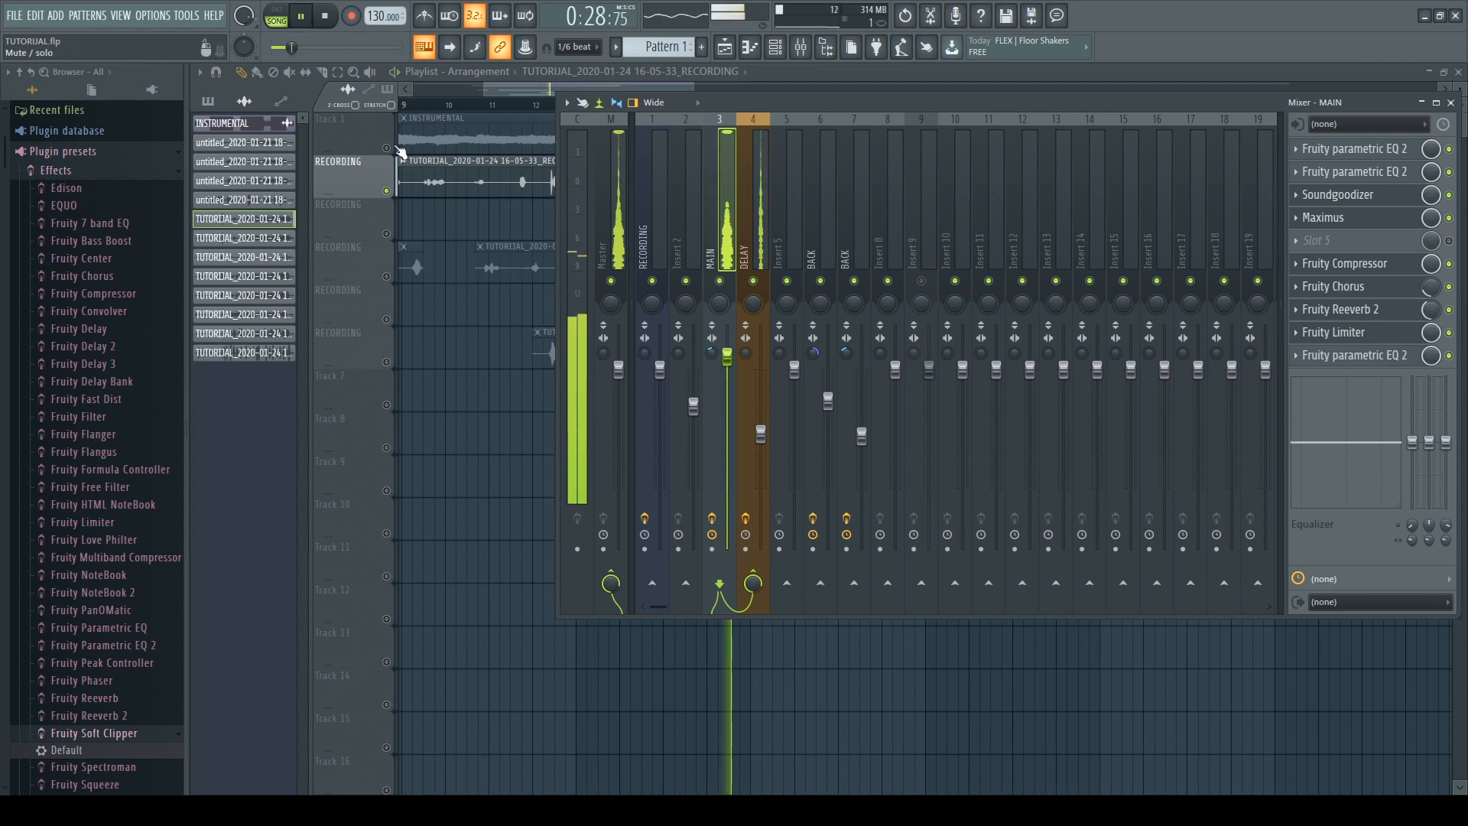
{"action": "key", "text": "F9"}
{"action": "key", "text": "F9"}
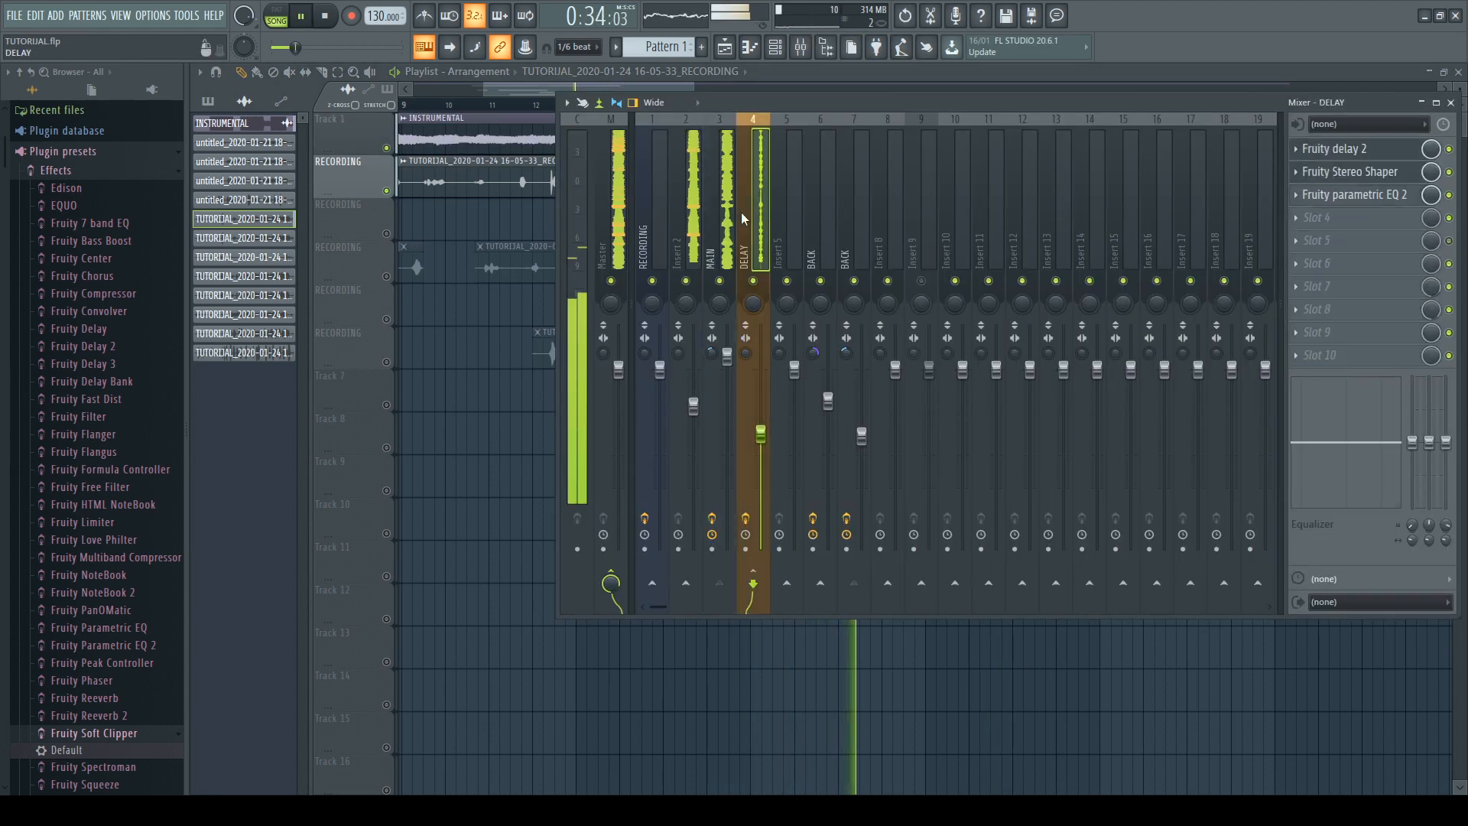
{"action": "key", "text": "space"}
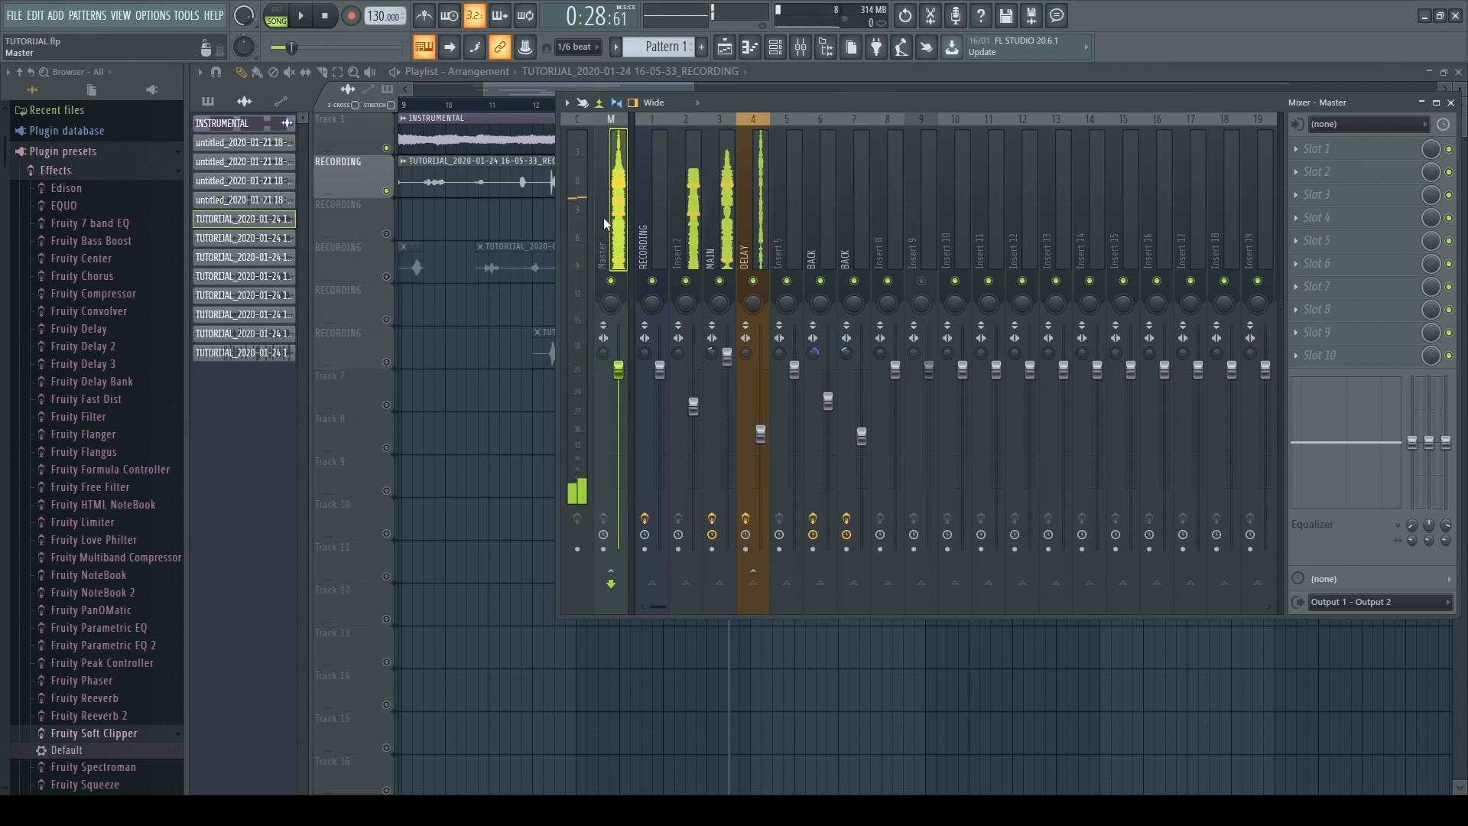
Step: Select the first BACK channel to view its effect chain and check the arrangement's playback in the playlist
{"action": "key", "text": "F9"}
{"action": "scroll", "coordinate": [722, 241], "scroll_direction": "down", "scroll_amount": 1}
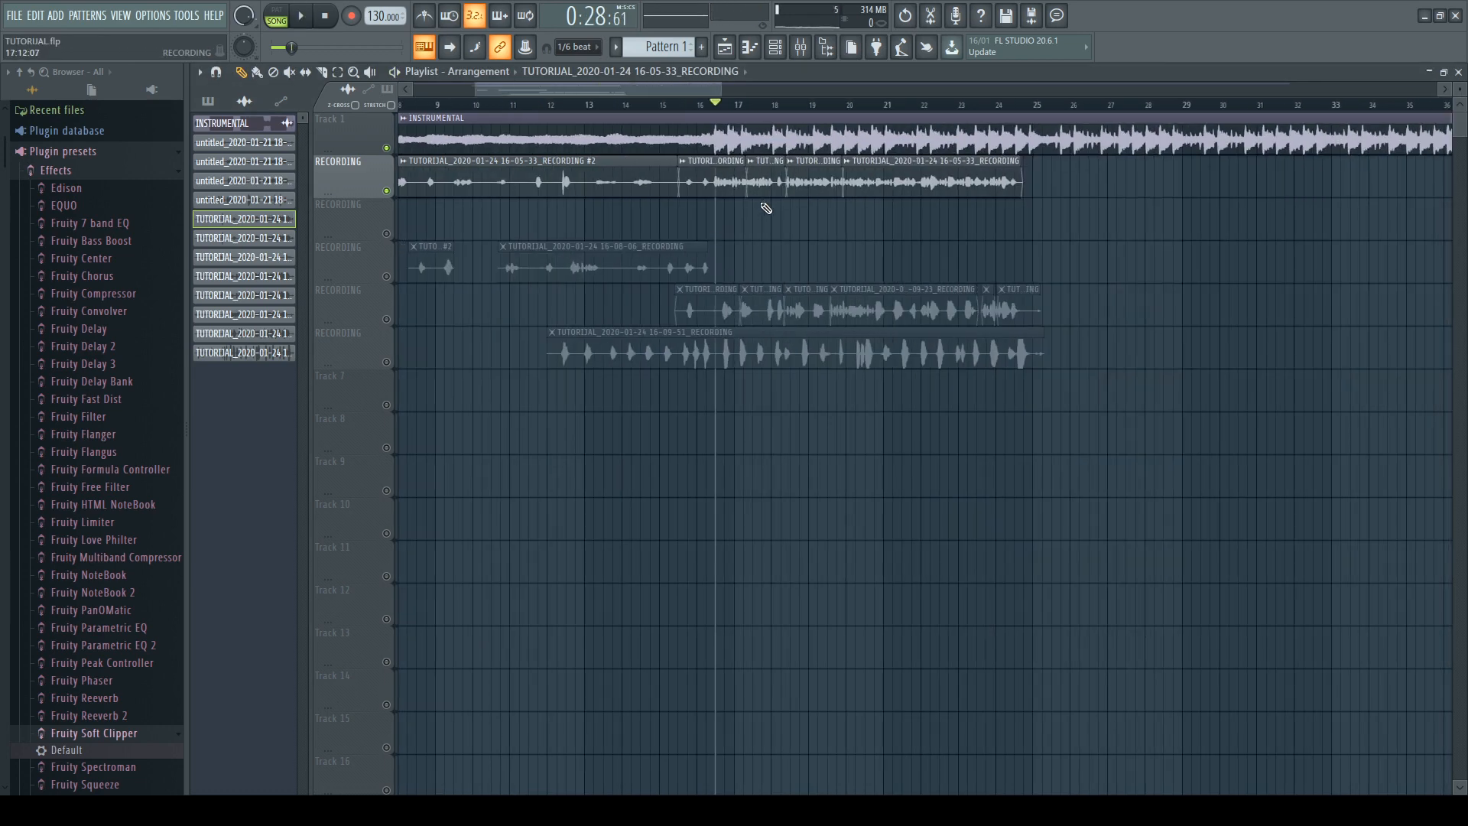
{"action": "left_click", "coordinate": [800, 48]}
{"action": "left_click", "coordinate": [791, 205]}
{"action": "left_click", "coordinate": [827, 208]}
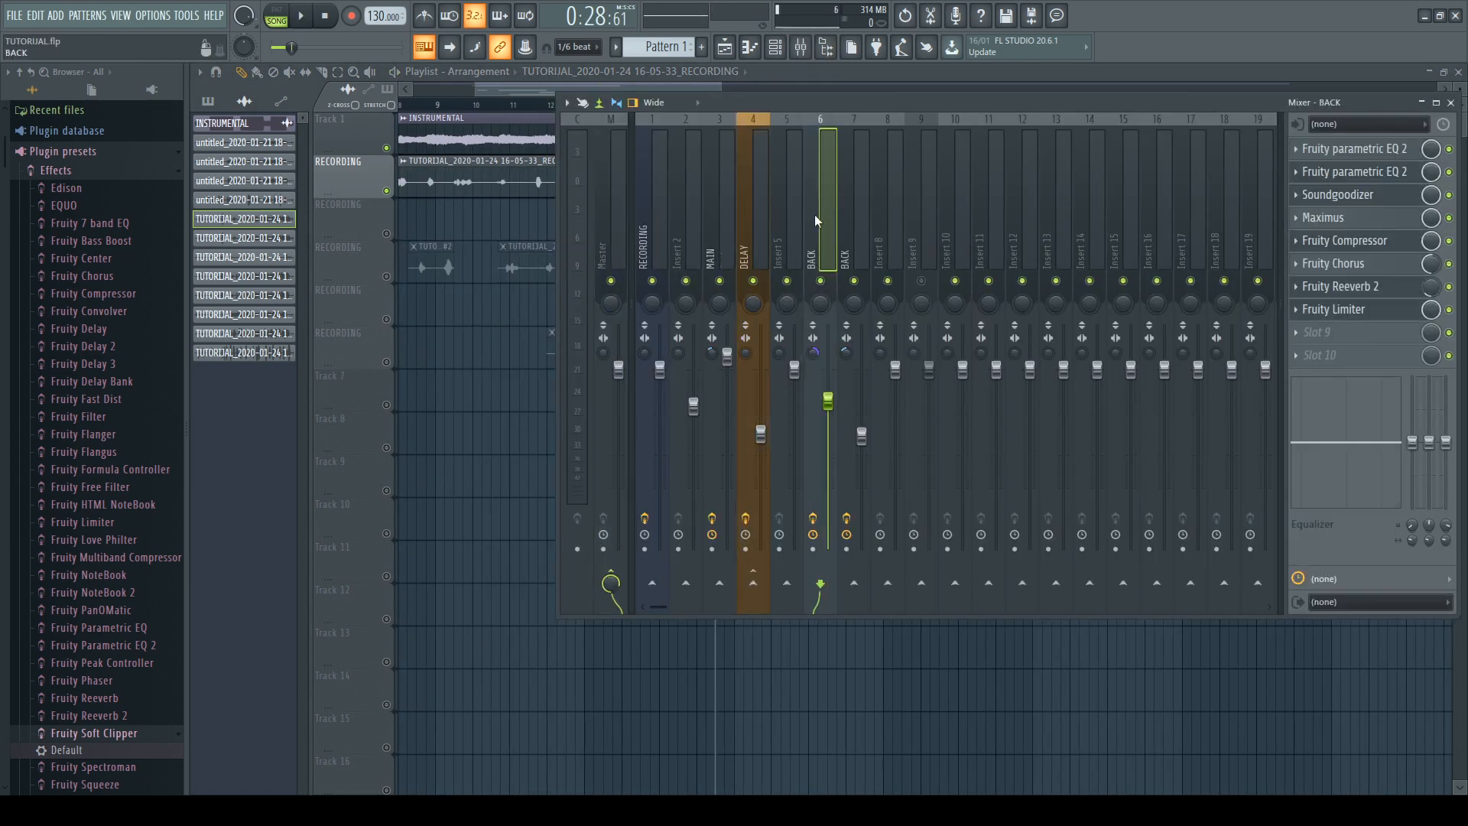
{"action": "key", "text": "F9"}
{"action": "key", "text": "space"}
{"action": "key", "text": "F9"}
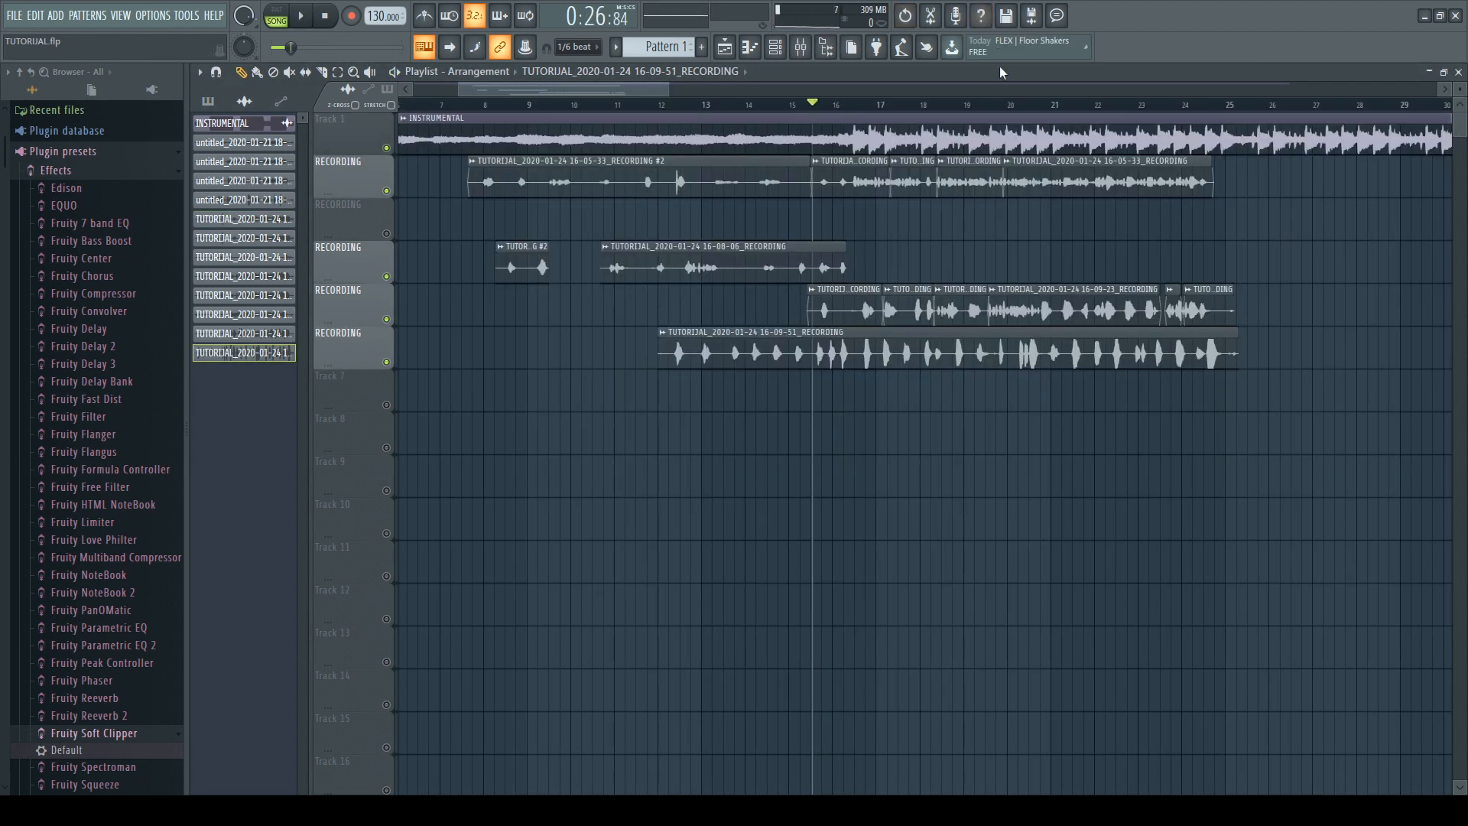
Step: Open the channel settings of the first vocal track's recording, then bring up the mixer
{"action": "left_click_drag", "start_coordinate": [801, 127], "coordinate": [773, 122]}
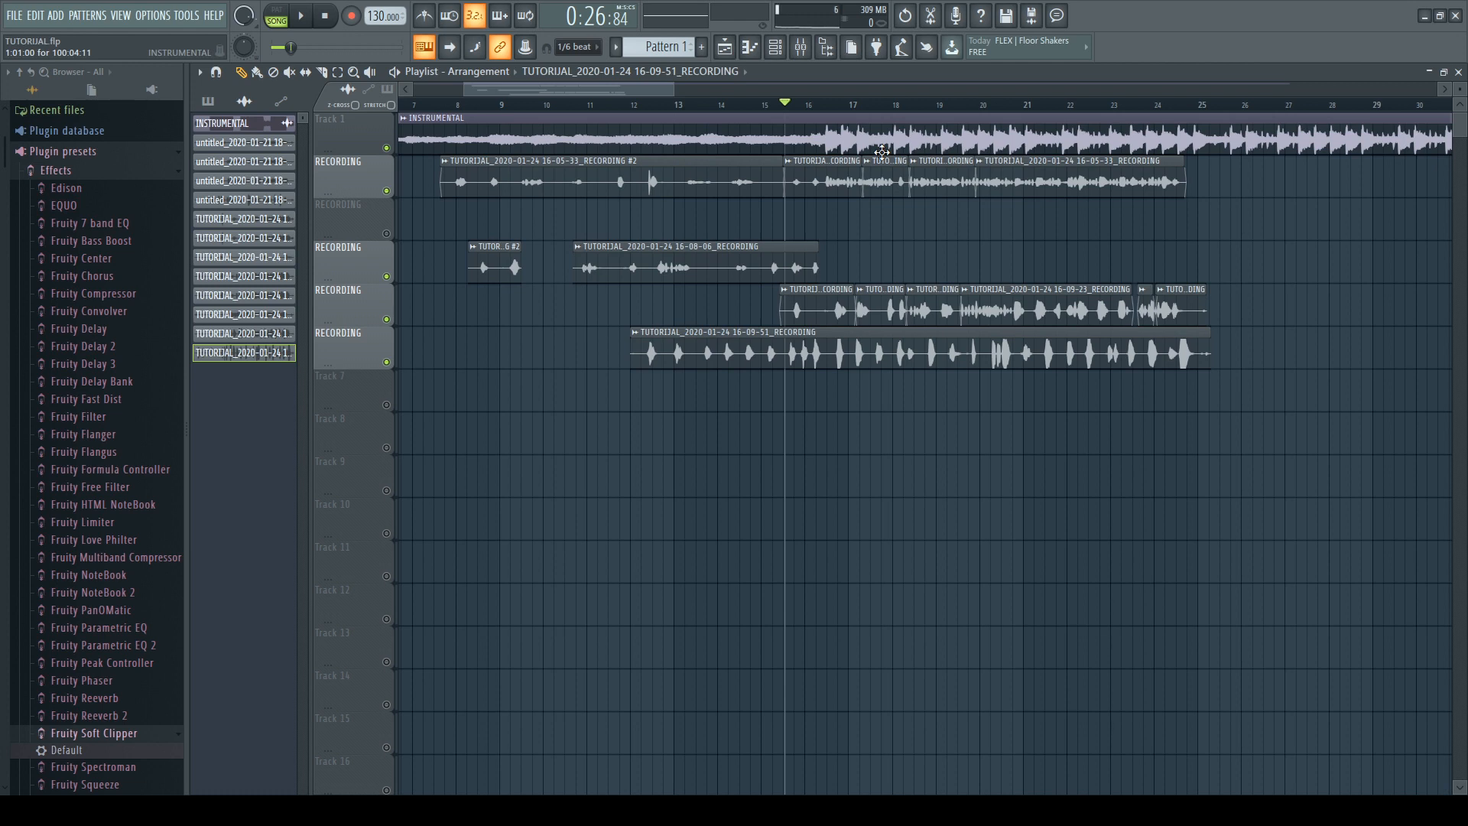
{"action": "left_click_drag", "start_coordinate": [727, 166], "coordinate": [688, 164]}
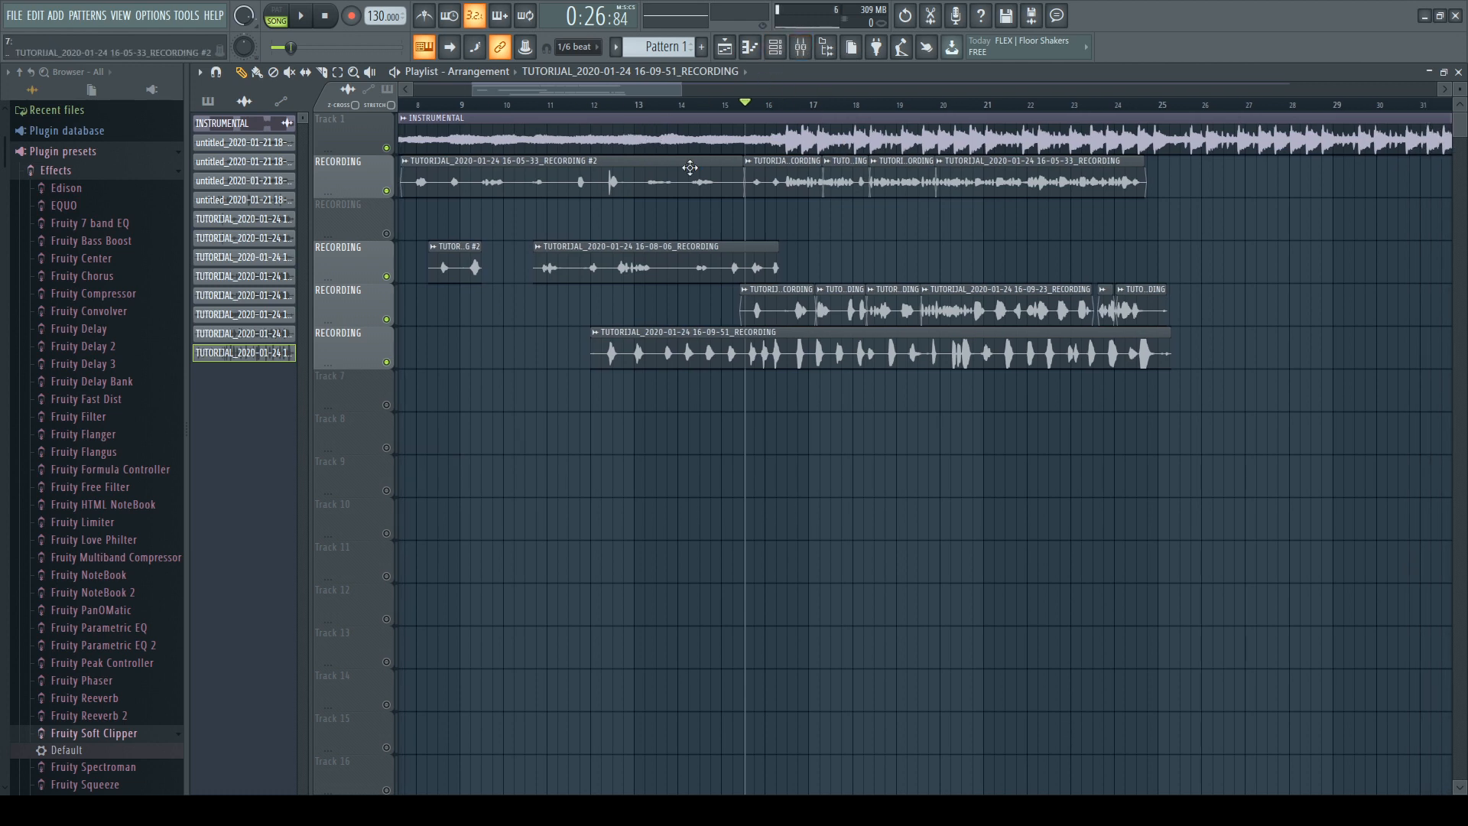
{"action": "scroll", "coordinate": [802, 170], "scroll_direction": "up", "scroll_amount": 3}
{"action": "double_click", "coordinate": [801, 170]}
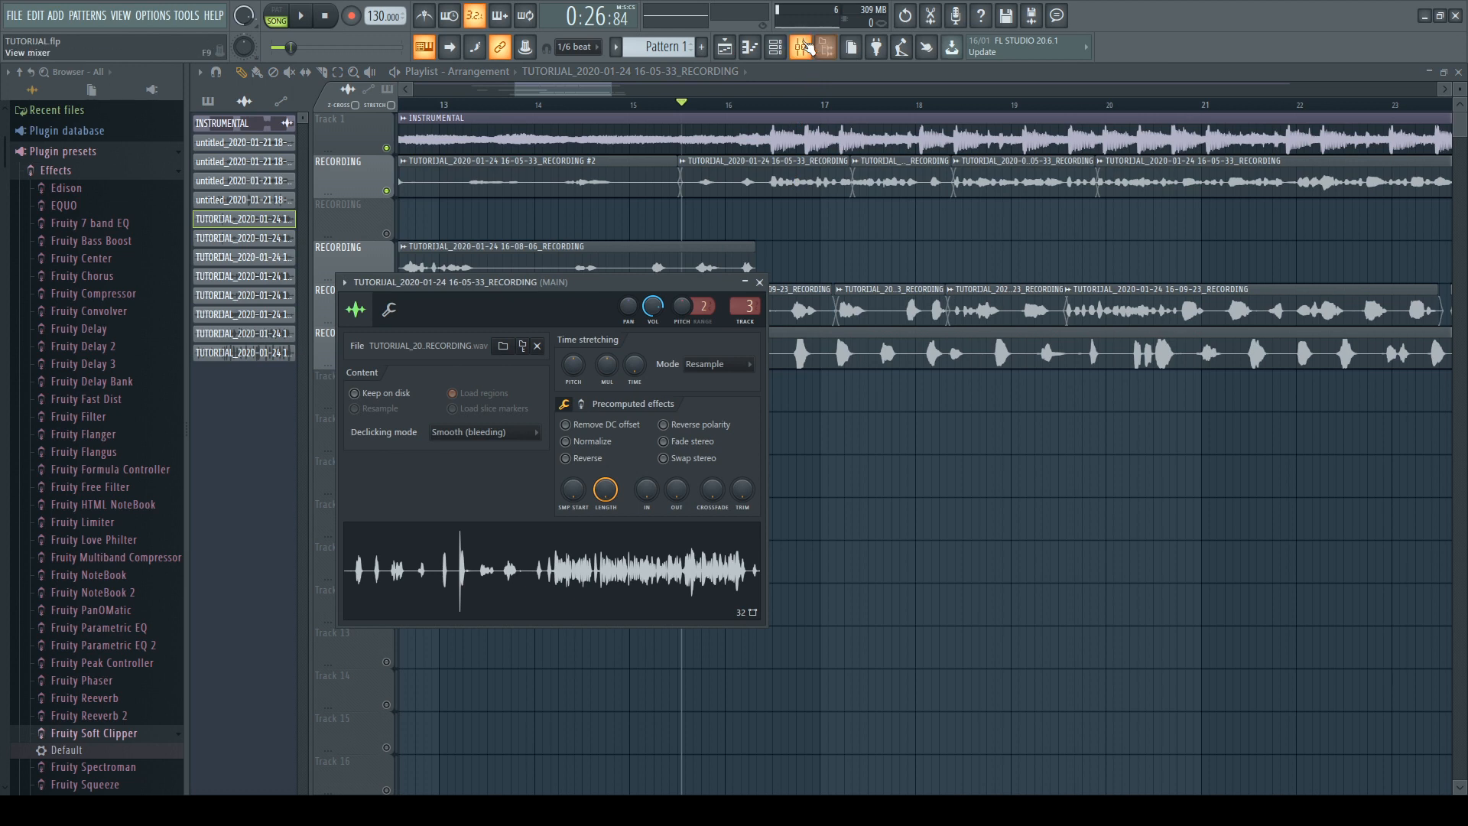
{"action": "left_click", "coordinate": [801, 47]}
Step: Arrange the first Parametric EQ 2 window on the MAIN channel and open the second one to examine its curve
{"action": "left_click_drag", "start_coordinate": [857, 242], "coordinate": [983, 292]}
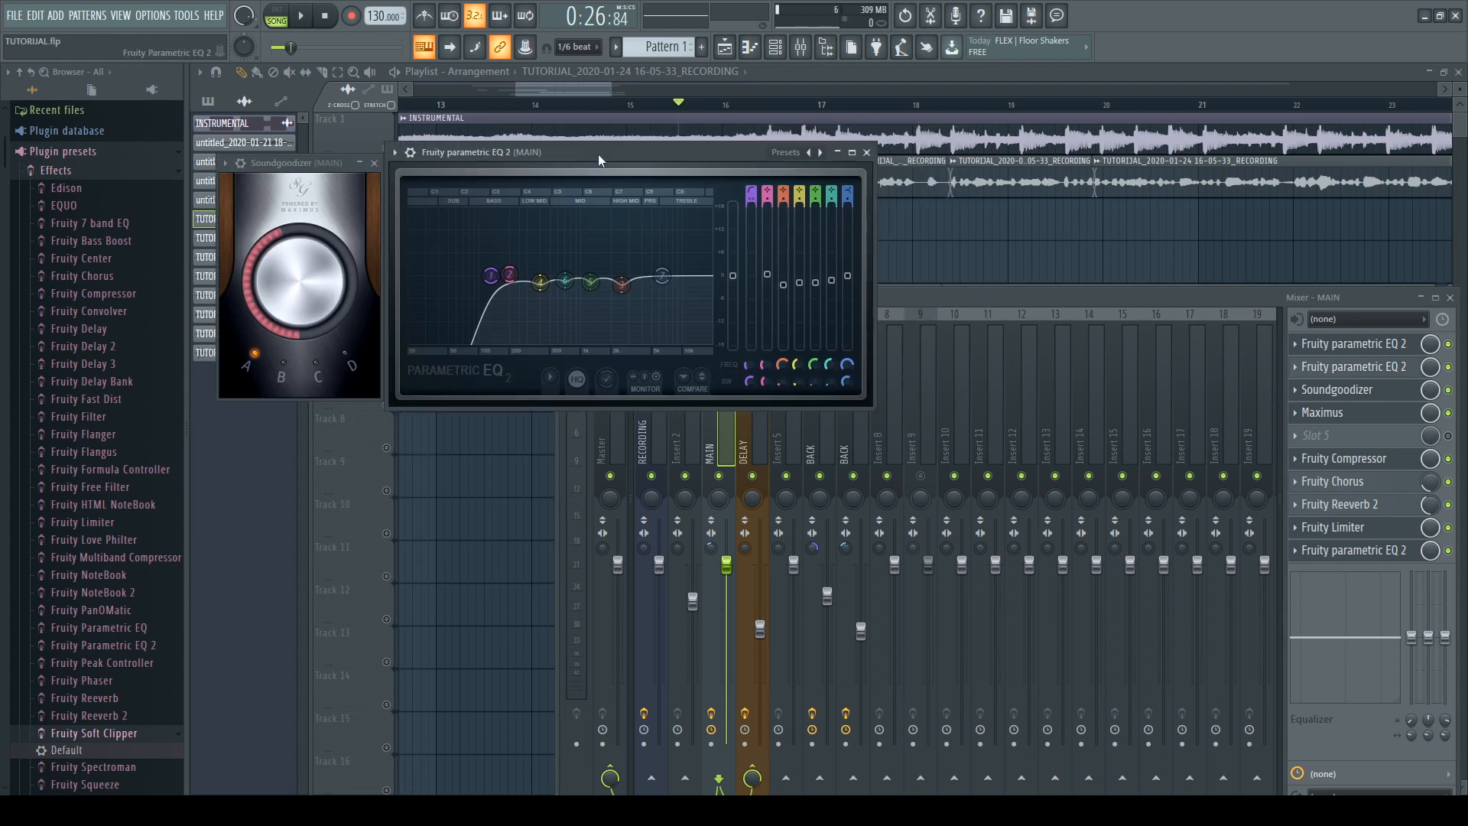
{"action": "left_click_drag", "start_coordinate": [595, 154], "coordinate": [595, 158]}
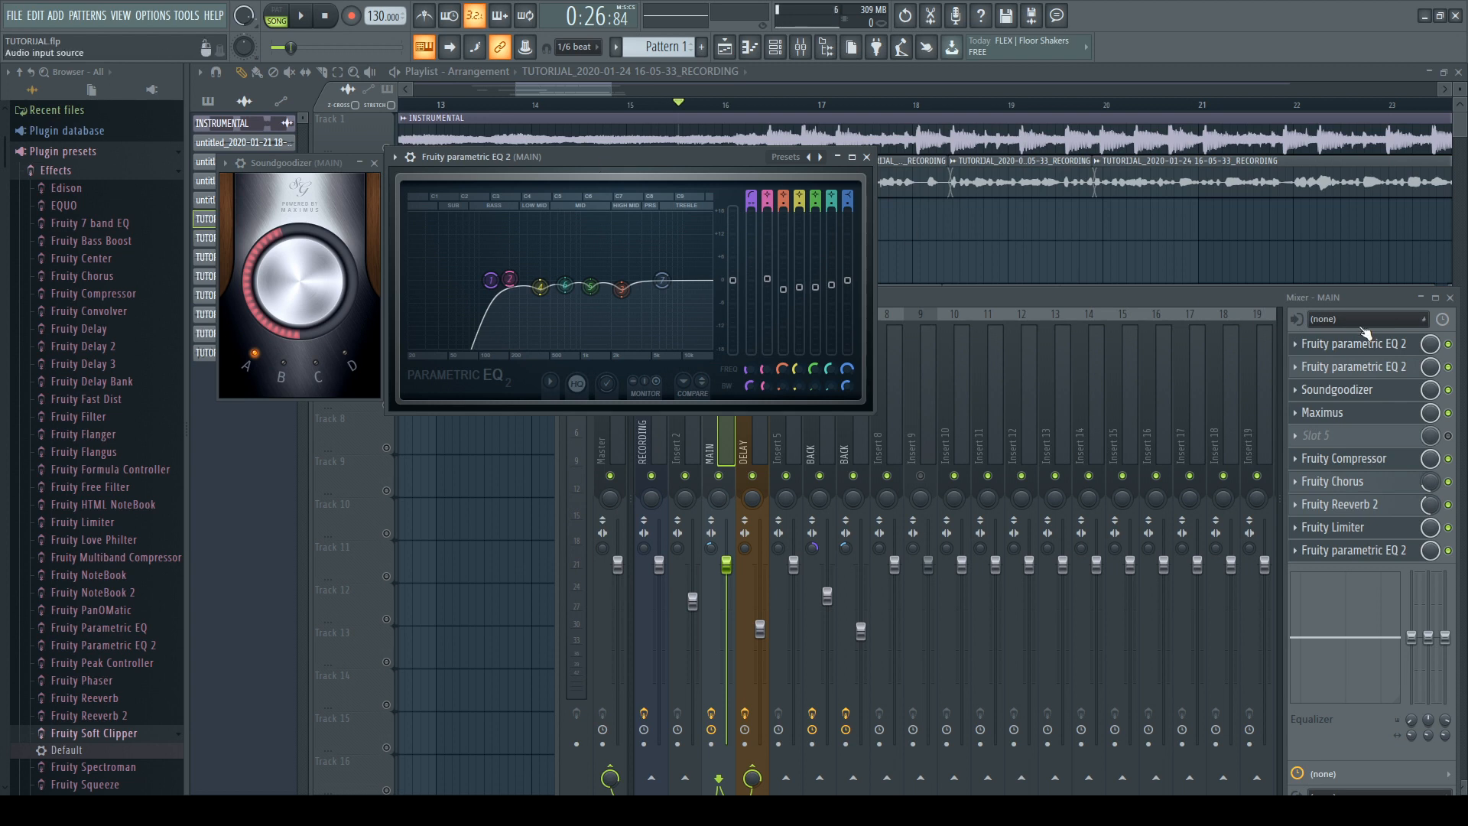
{"action": "left_click", "coordinate": [1369, 368]}
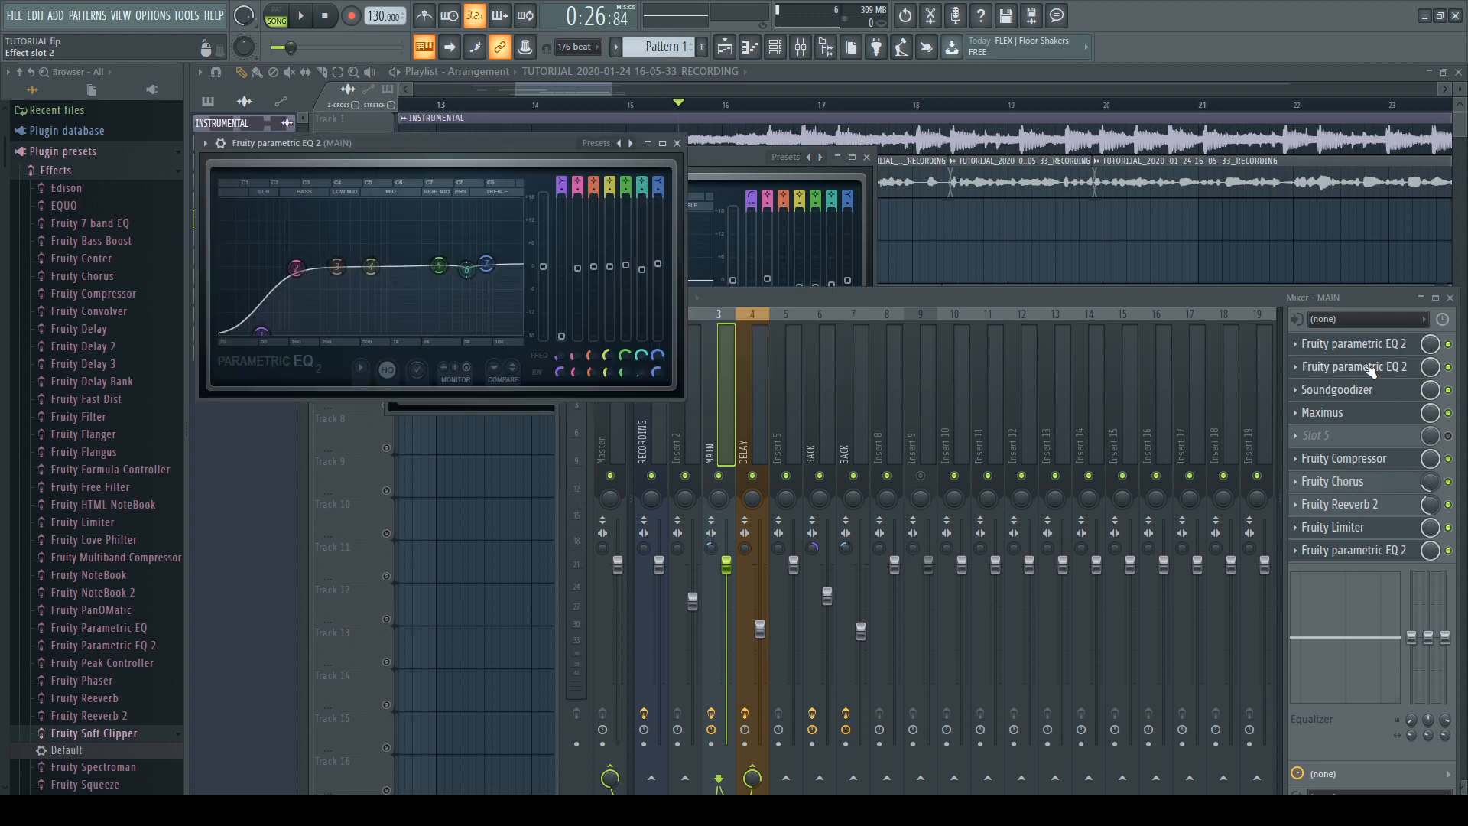
Step: Move the second Parametric EQ 2 aside and close it, then open Maximus on the MAIN channel to examine its settings
{"action": "left_click_drag", "start_coordinate": [485, 143], "coordinate": [1181, 156]}
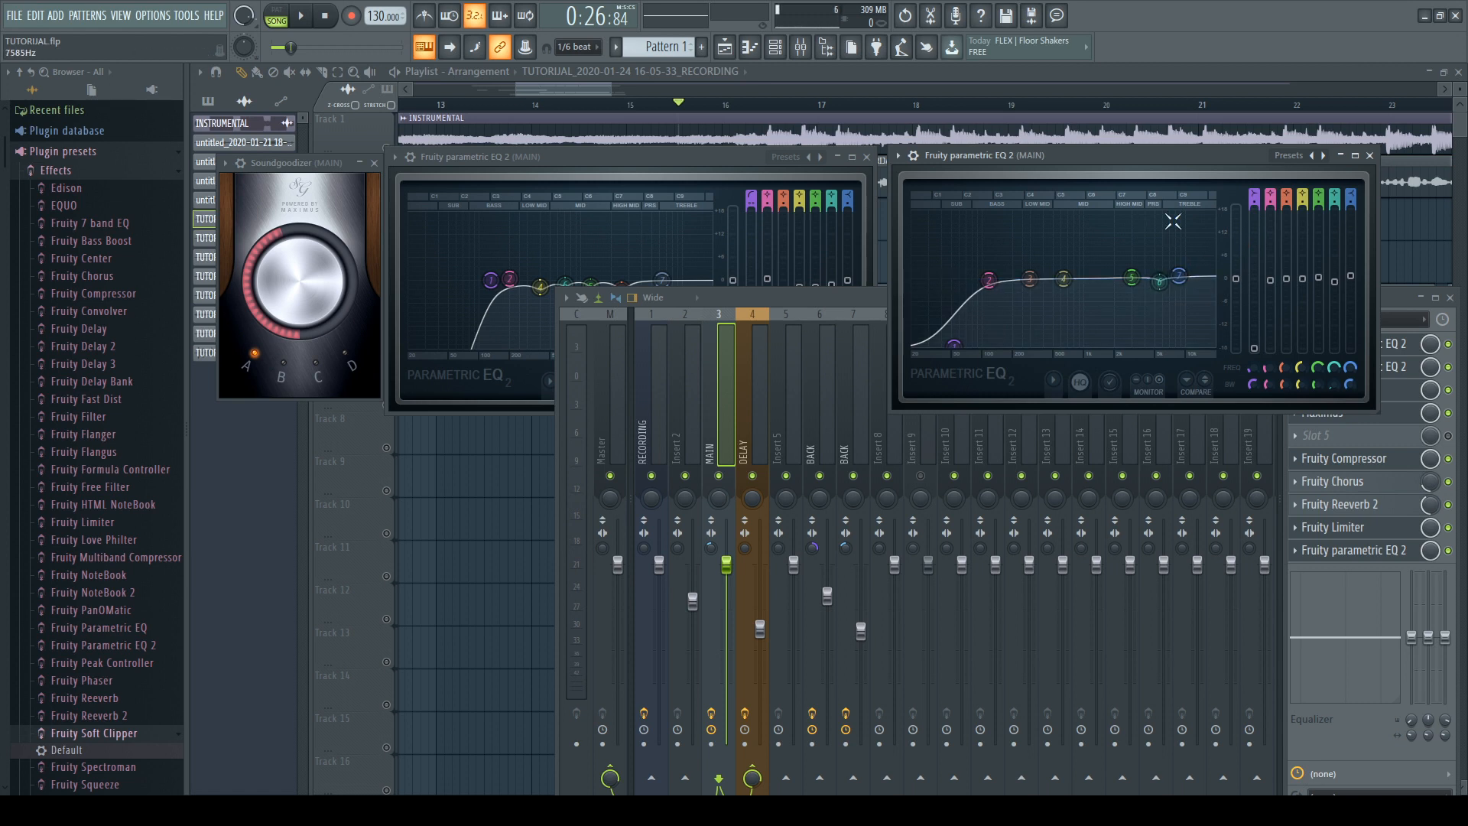
{"action": "left_click", "coordinate": [1370, 155]}
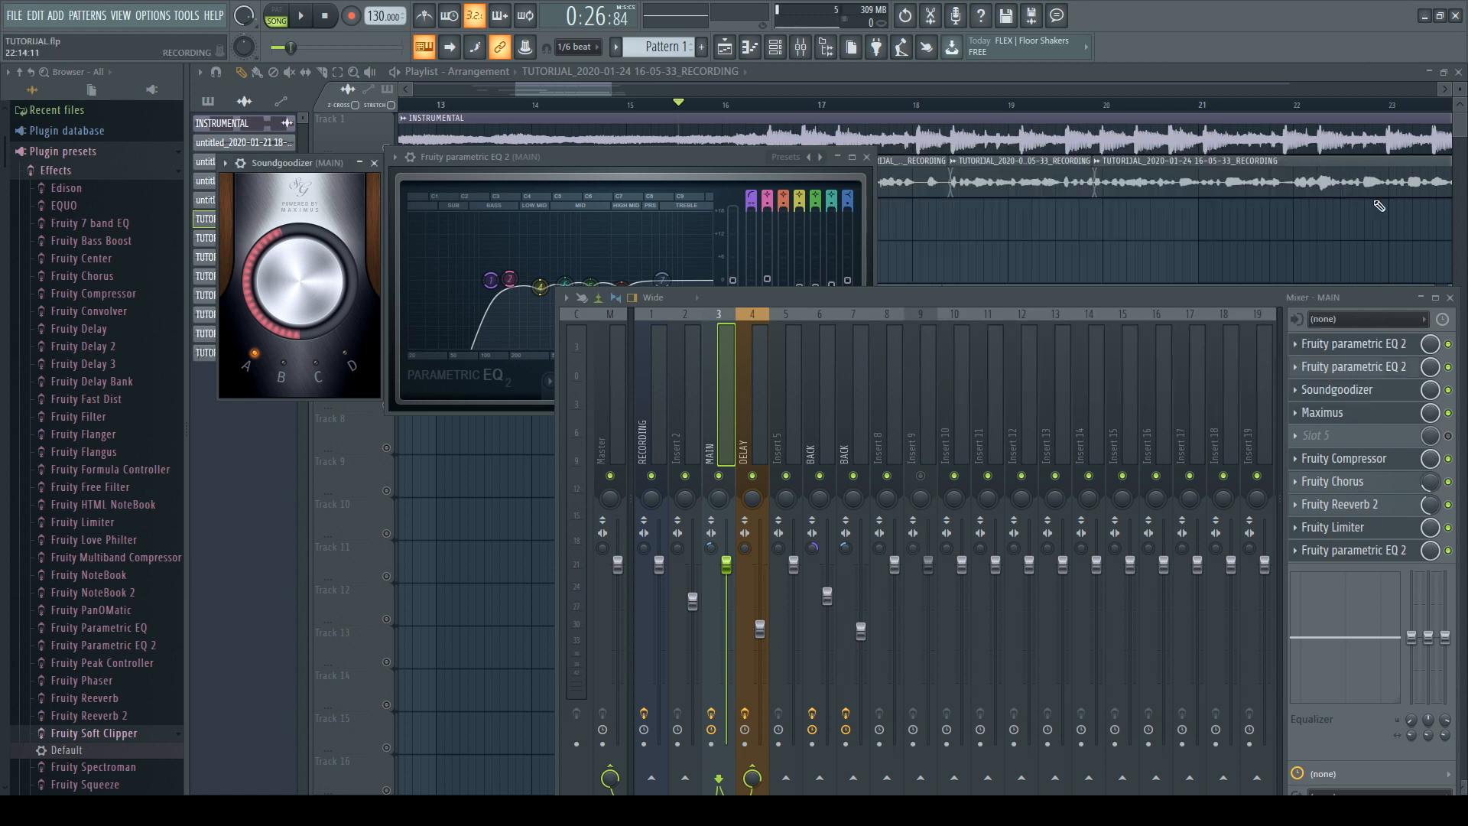
{"action": "left_click", "coordinate": [1385, 409]}
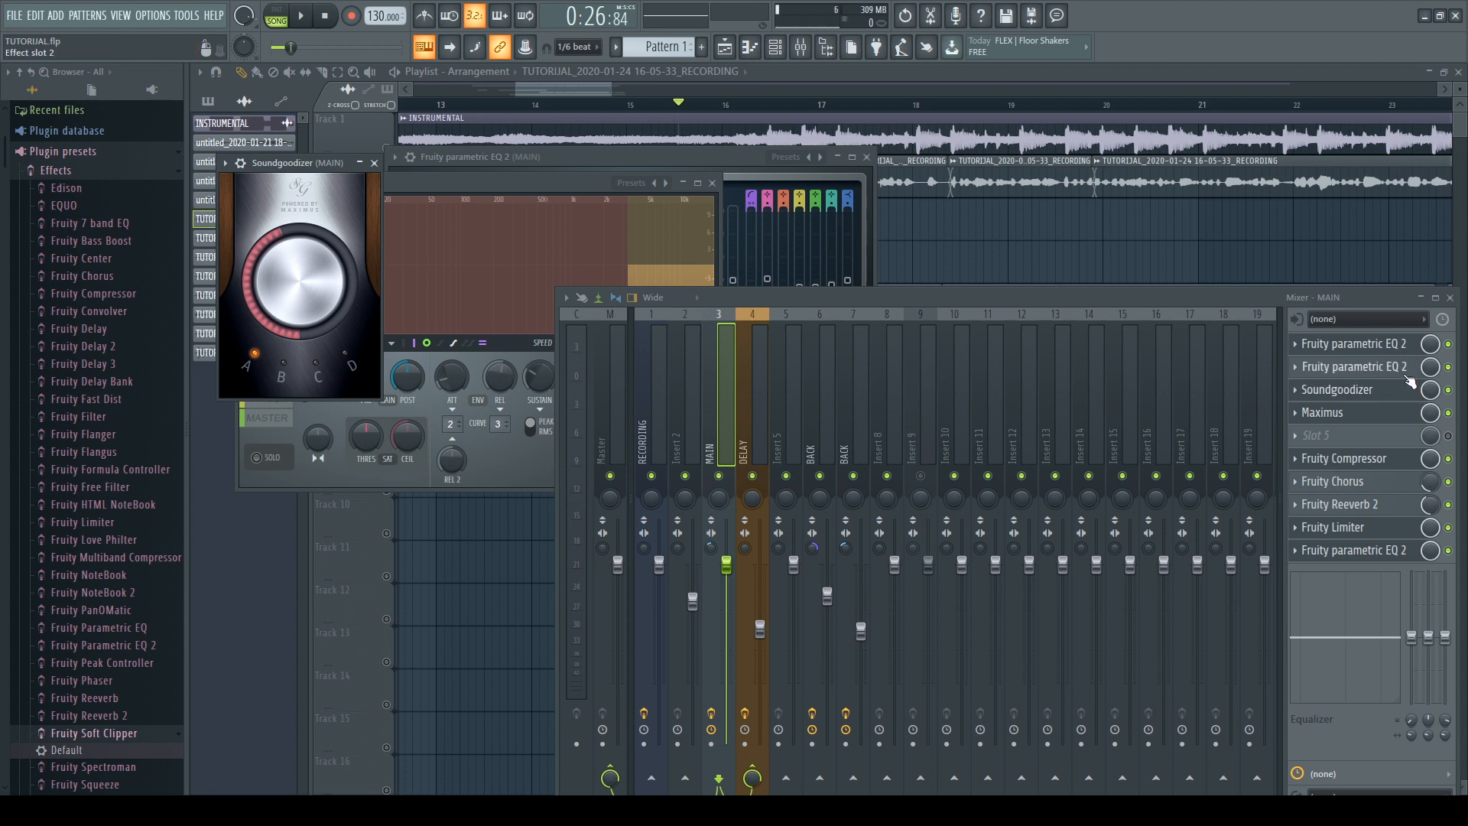
{"action": "left_click", "coordinate": [1386, 419]}
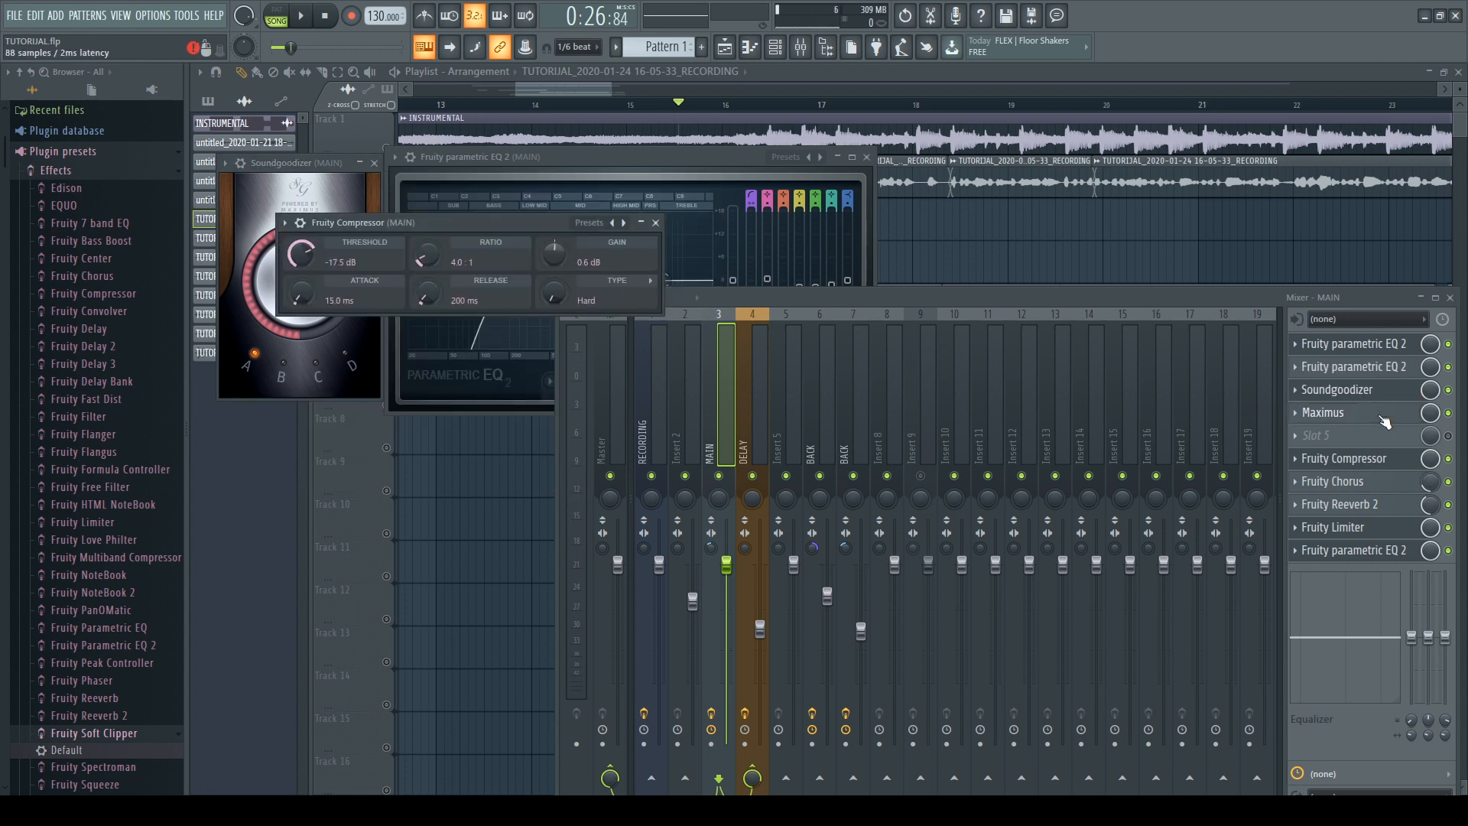
{"action": "left_click", "coordinate": [1386, 419]}
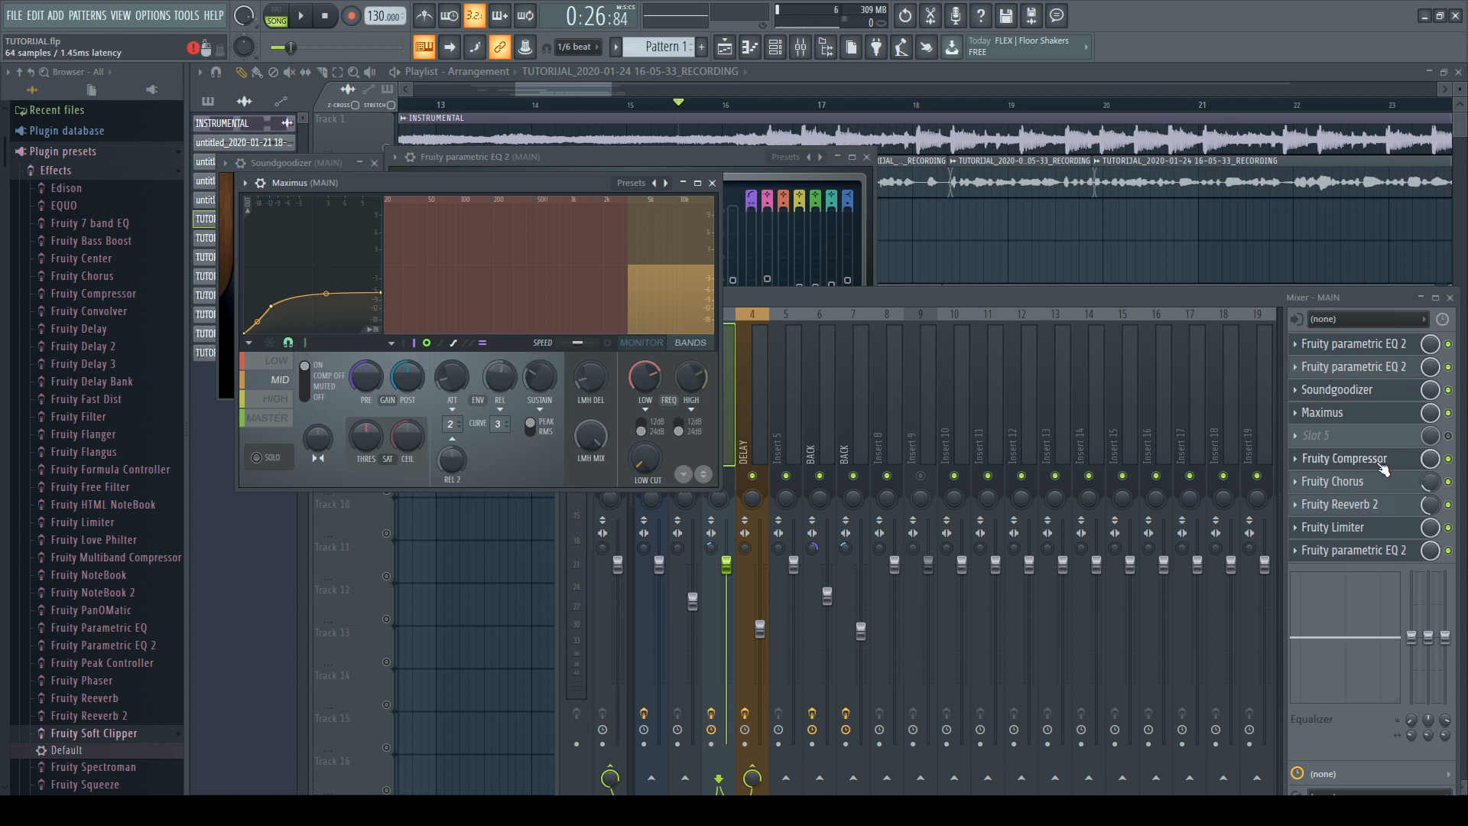
{"action": "left_click", "coordinate": [1311, 416]}
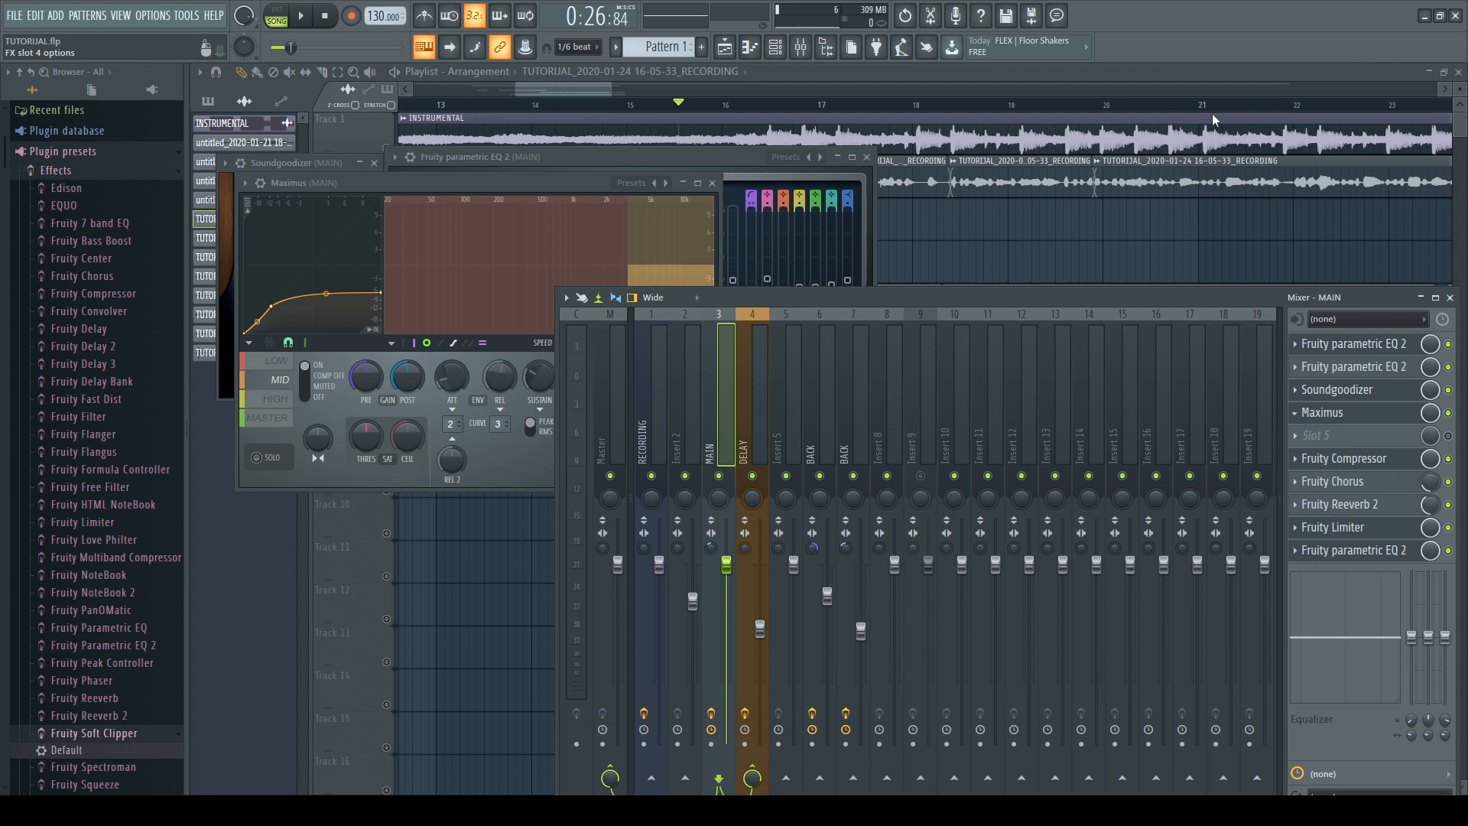
Step: Open the Fruity Compressor and Fruity Chorus on the MAIN channel to examine their settings
{"action": "left_click", "coordinate": [1373, 459]}
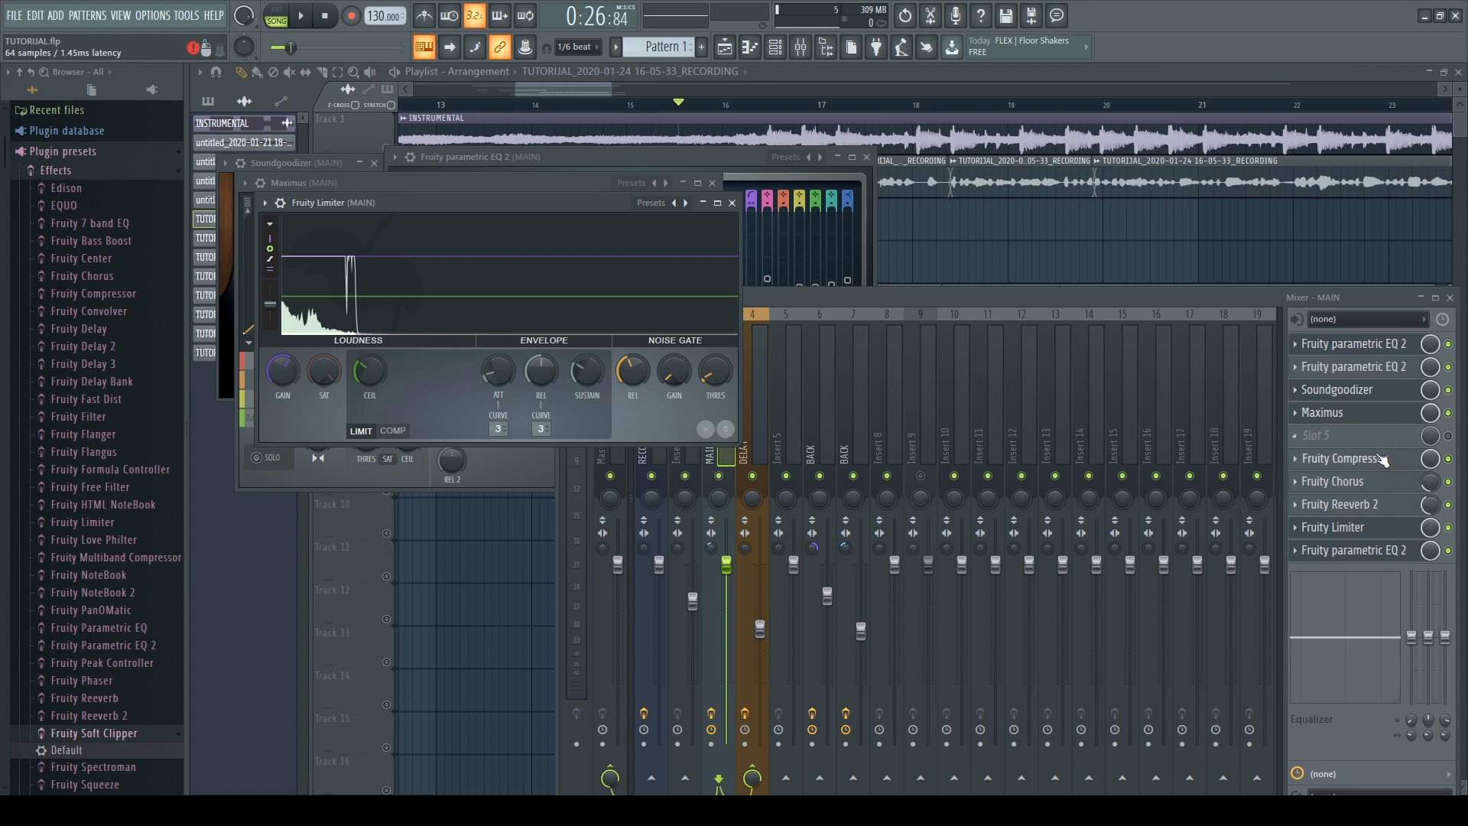
{"action": "left_click", "coordinate": [1382, 460]}
{"action": "left_click", "coordinate": [1382, 459]}
{"action": "left_click", "coordinate": [1383, 460]}
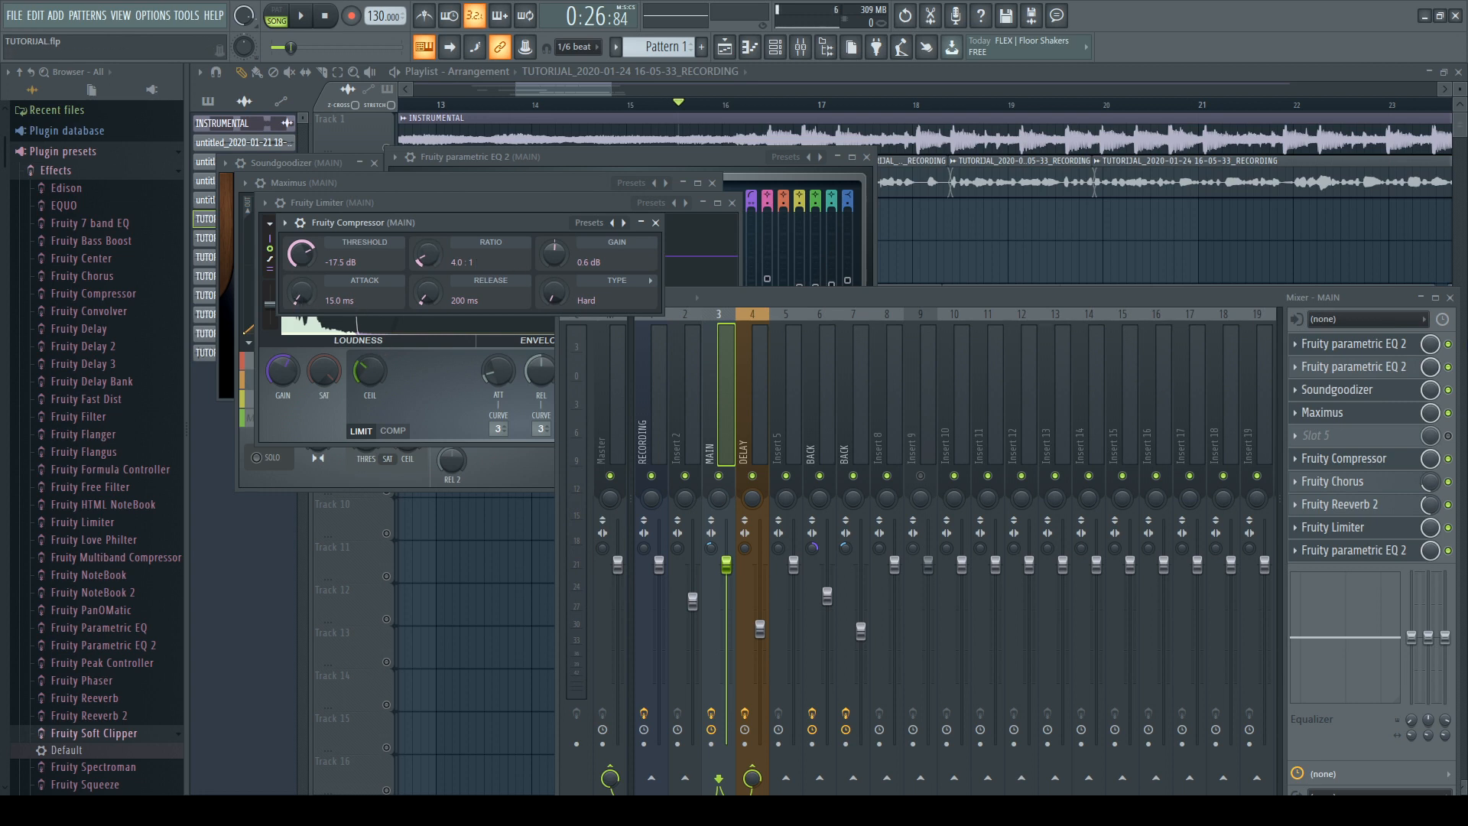
{"action": "left_click", "coordinate": [1365, 482]}
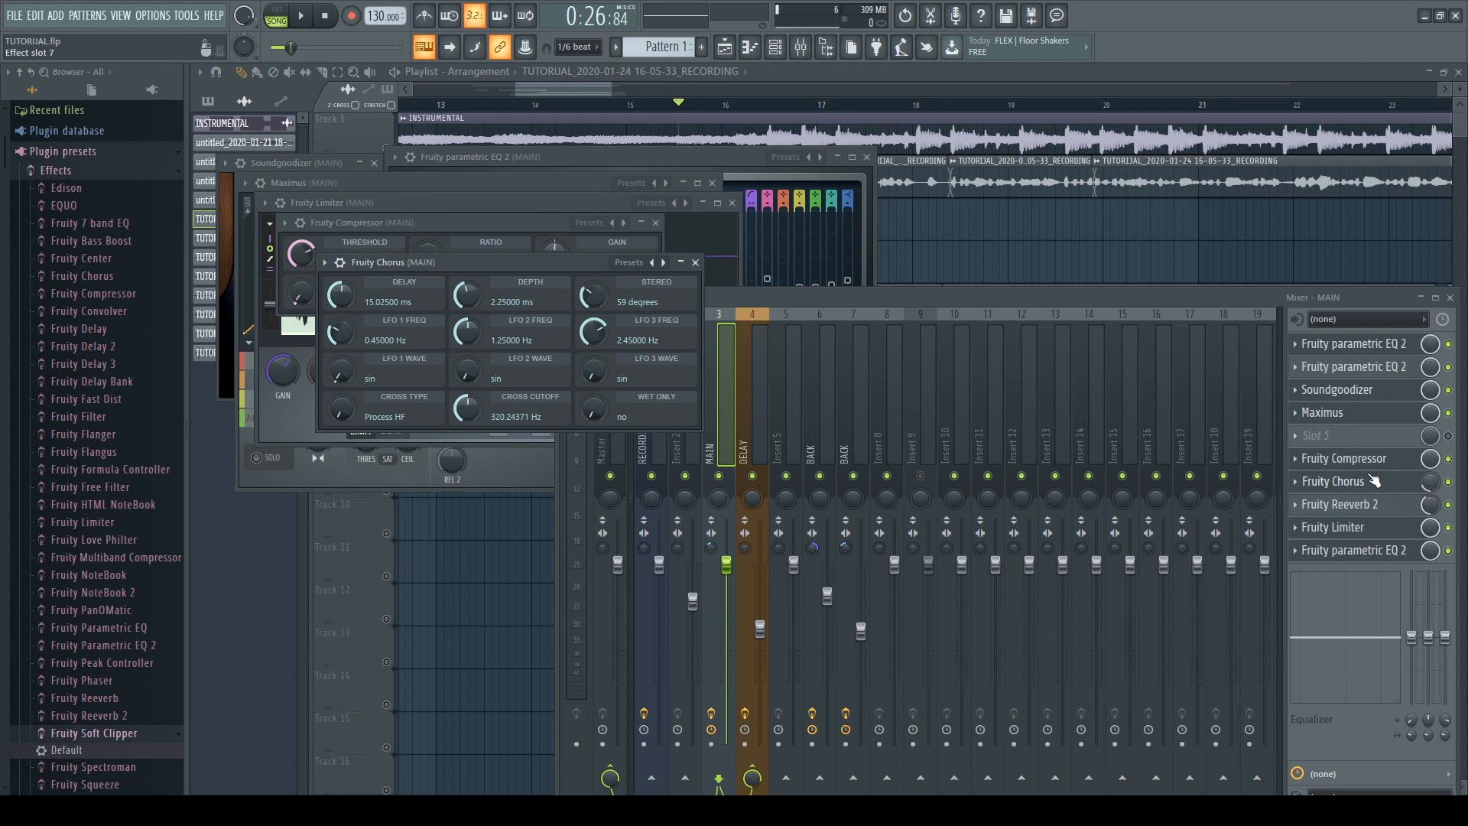
Step: Spread out the chorus, compressor, limiter, equalizer, Maximus and Soundgoodizer windows so their settings can be viewed together
{"action": "left_click_drag", "start_coordinate": [520, 262], "coordinate": [1256, 116]}
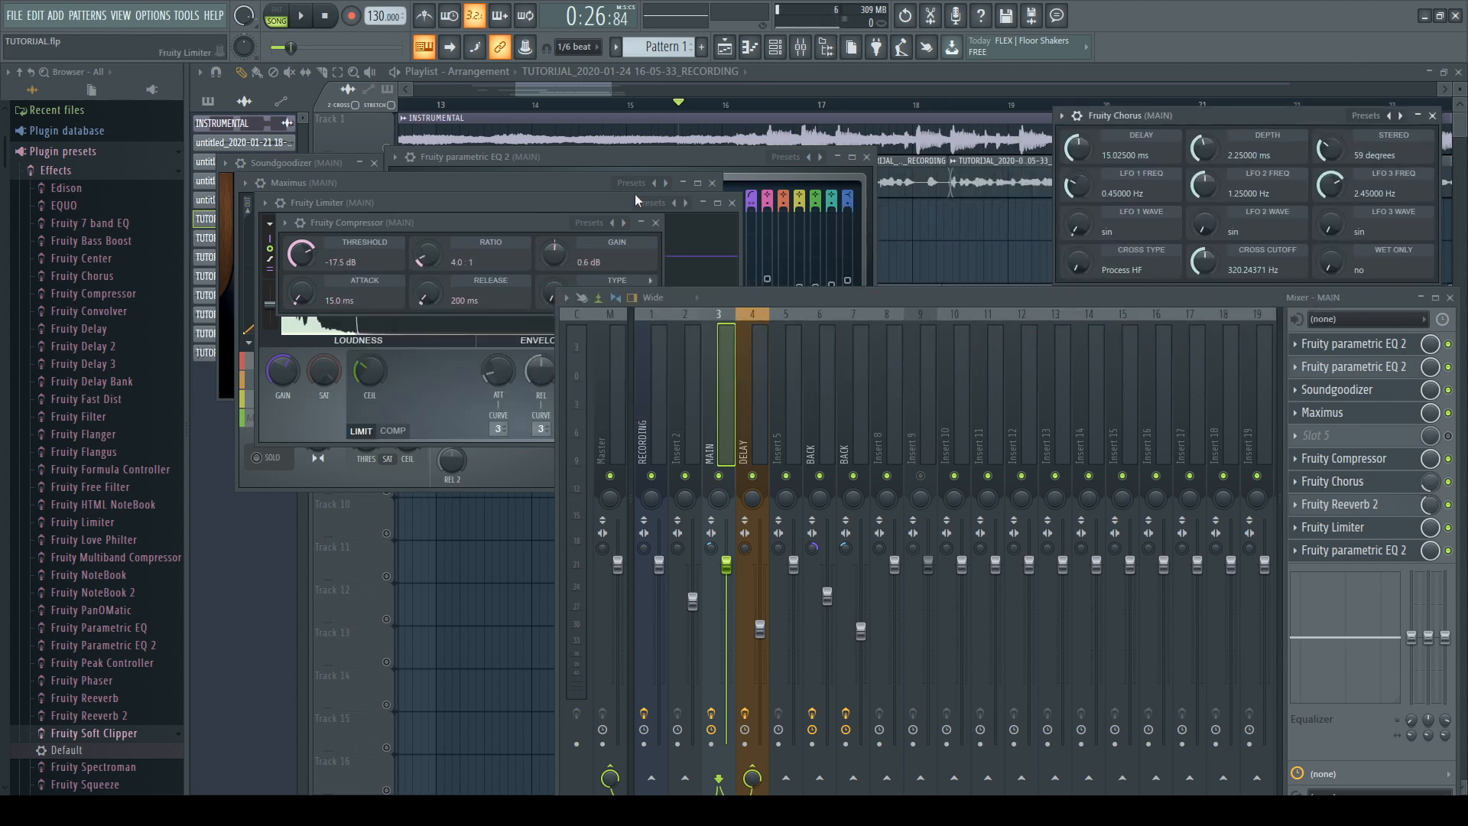
{"action": "left_click_drag", "start_coordinate": [493, 228], "coordinate": [460, 537]}
{"action": "left_click_drag", "start_coordinate": [541, 214], "coordinate": [1161, 491]}
{"action": "left_click_drag", "start_coordinate": [474, 156], "coordinate": [757, 83]}
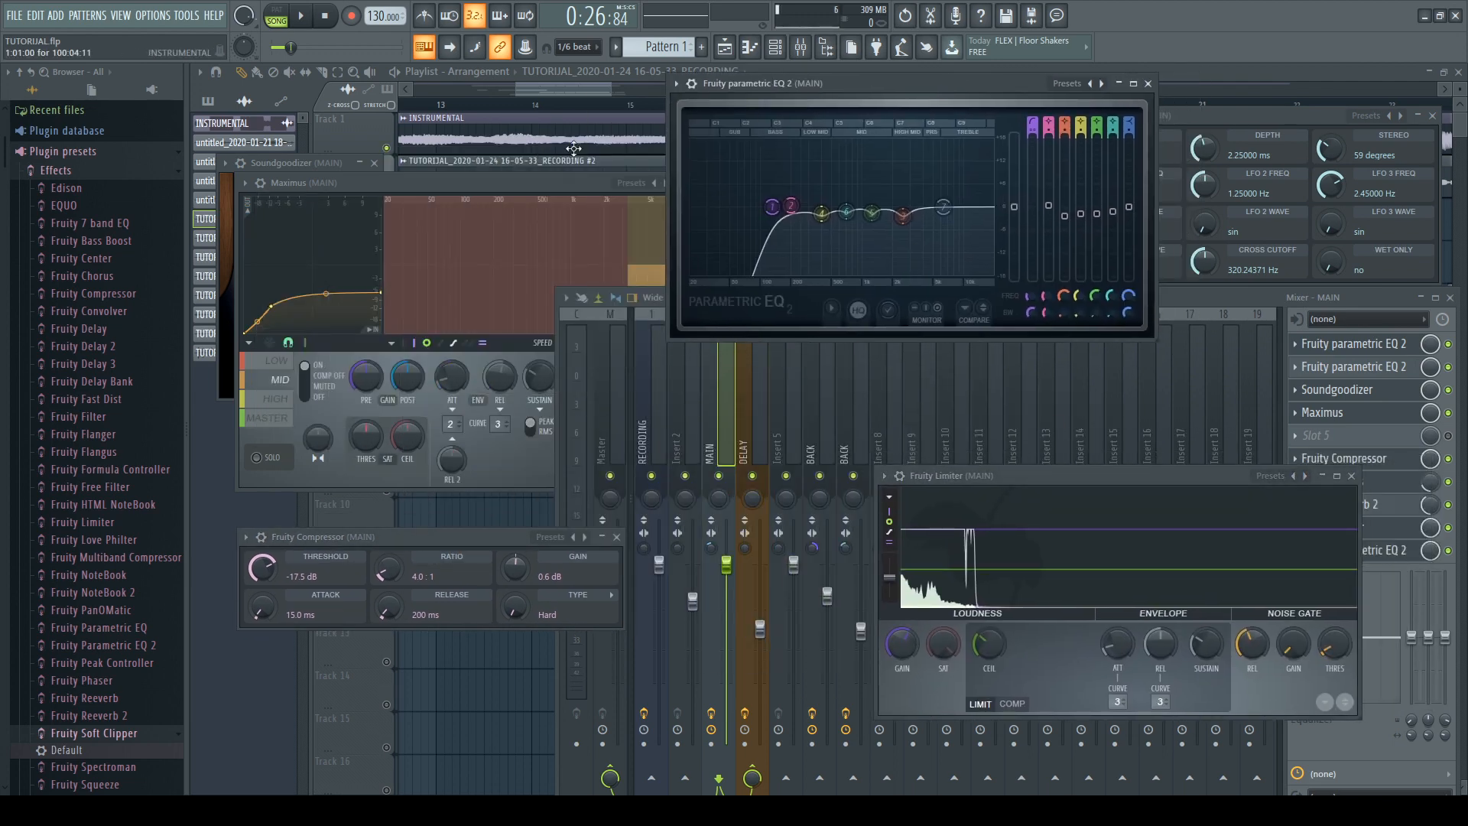
{"action": "left_click_drag", "start_coordinate": [551, 188], "coordinate": [527, 215]}
{"action": "left_click_drag", "start_coordinate": [277, 164], "coordinate": [459, 23]}
{"action": "left_click_drag", "start_coordinate": [1207, 477], "coordinate": [968, 524]}
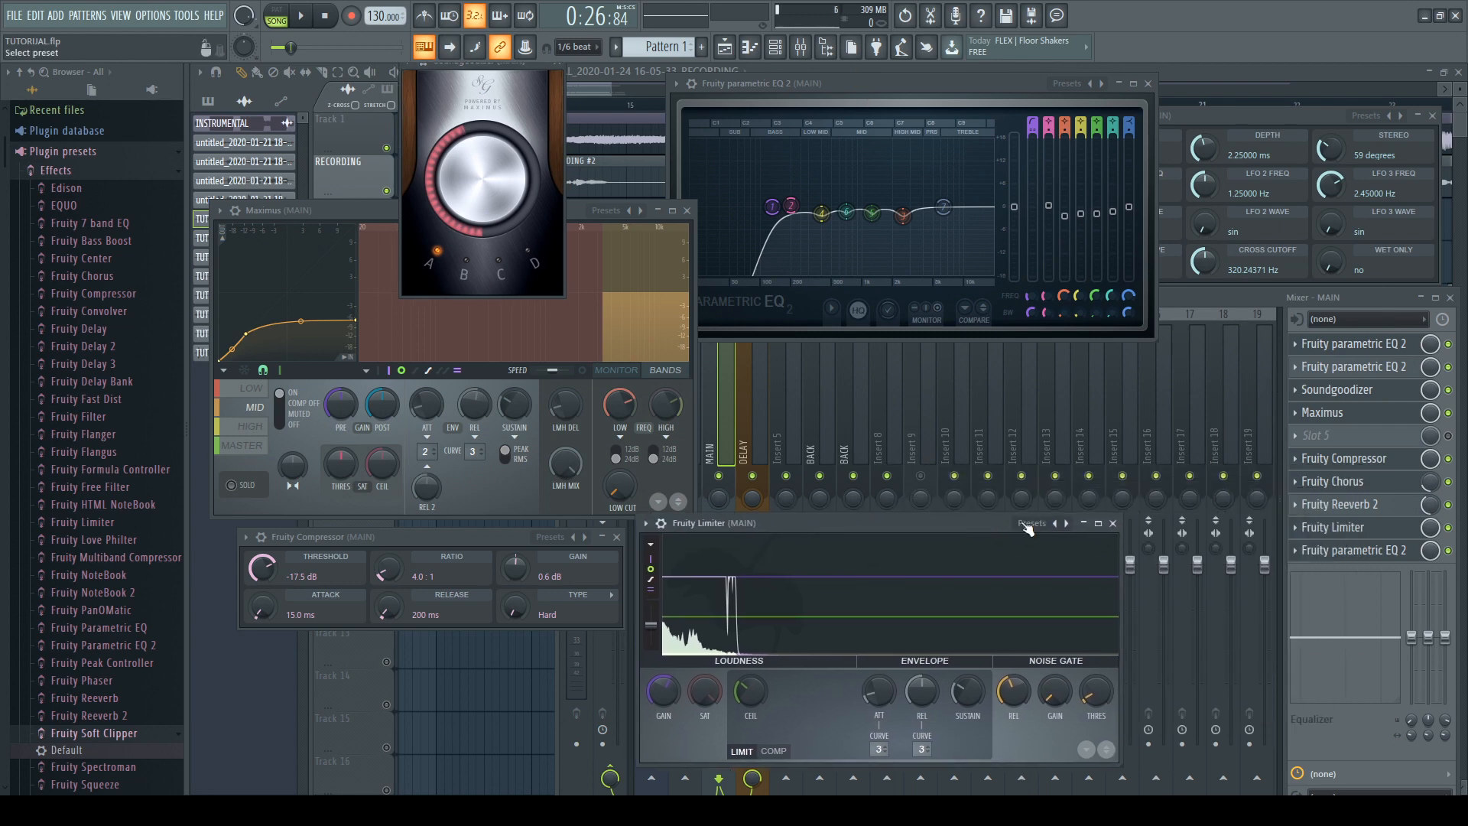
Step: Open the MAIN channel's Fruity Reeverb 2, last Parametric EQ 2 and Fruity Limiter to examine their settings
{"action": "left_click", "coordinate": [1388, 508]}
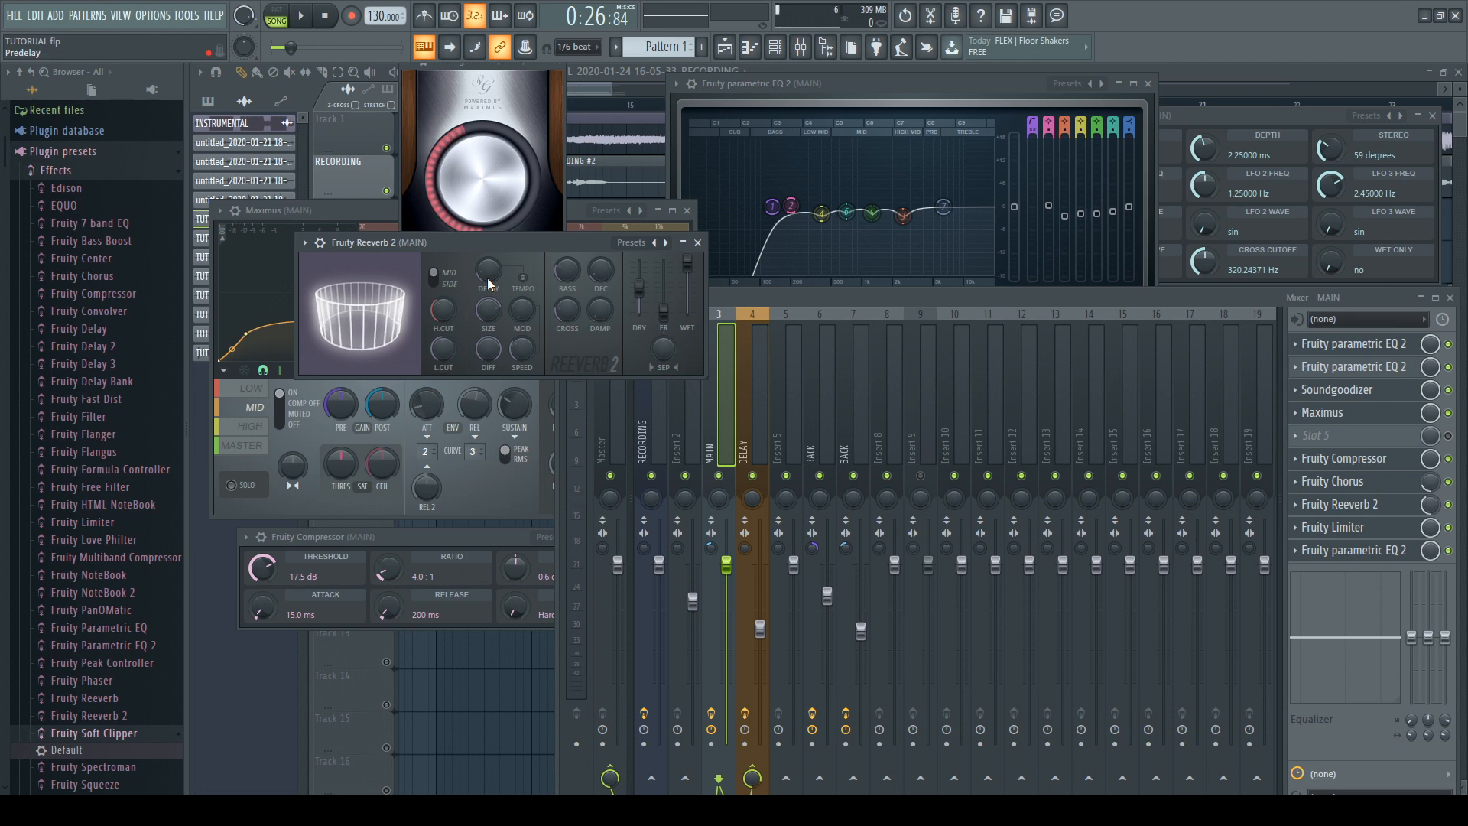
{"action": "left_click", "coordinate": [1346, 548]}
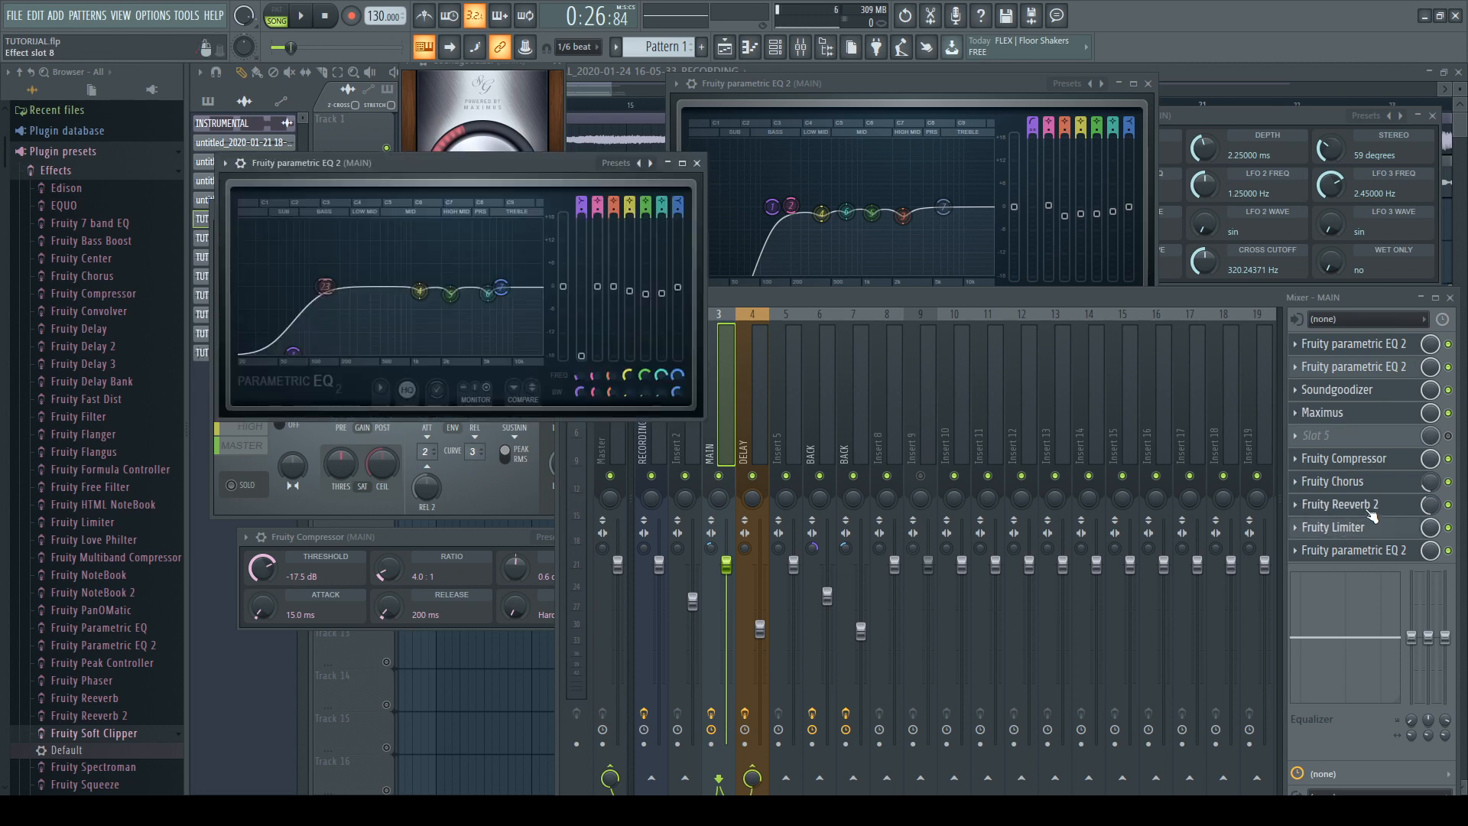
{"action": "left_click", "coordinate": [1366, 529]}
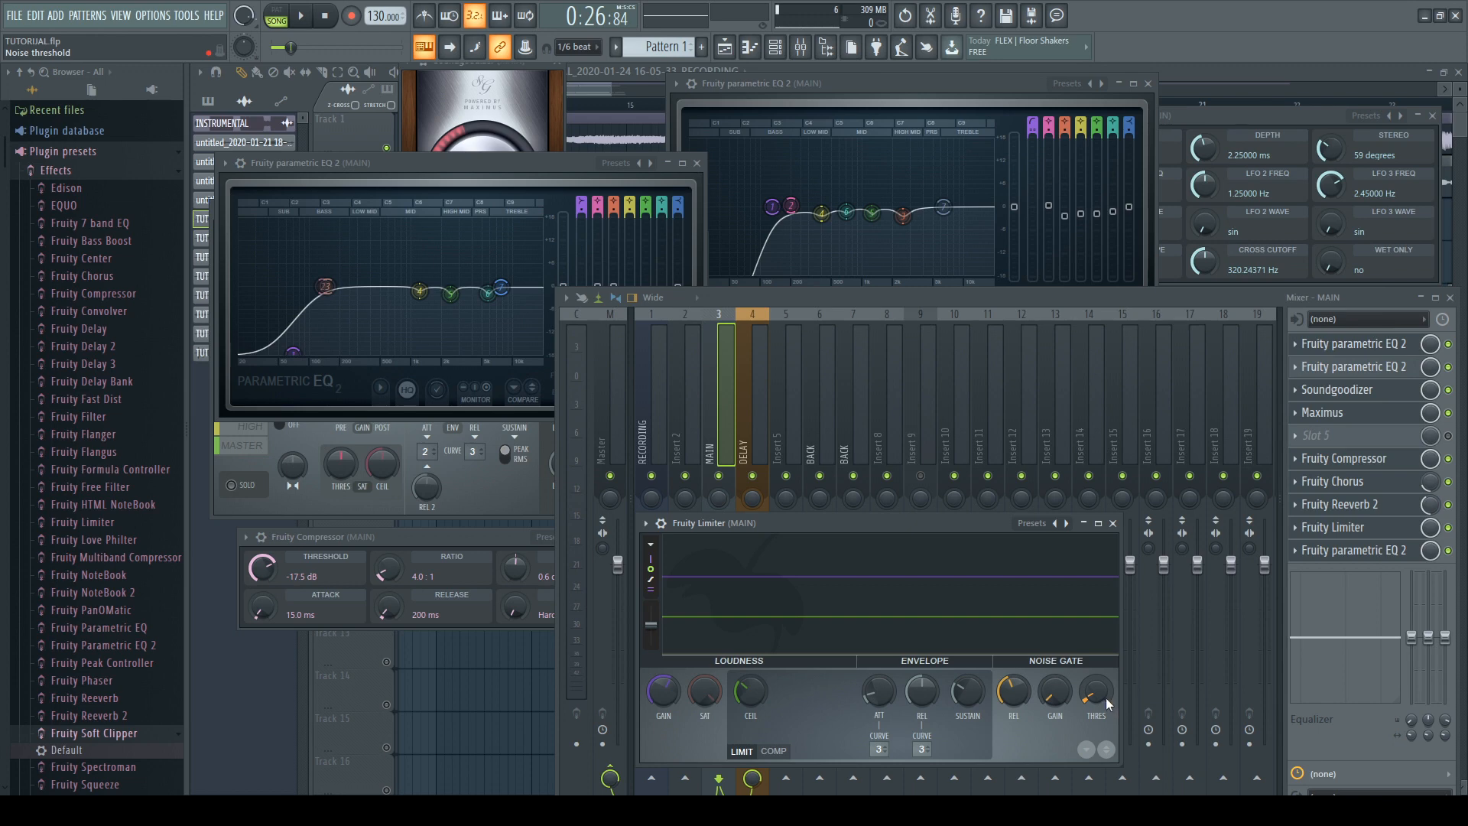
Step: Solo the first vocal track in the playlist and play it back while watching the MAIN channel's Fruity Limiter
{"action": "left_click", "coordinate": [628, 136]}
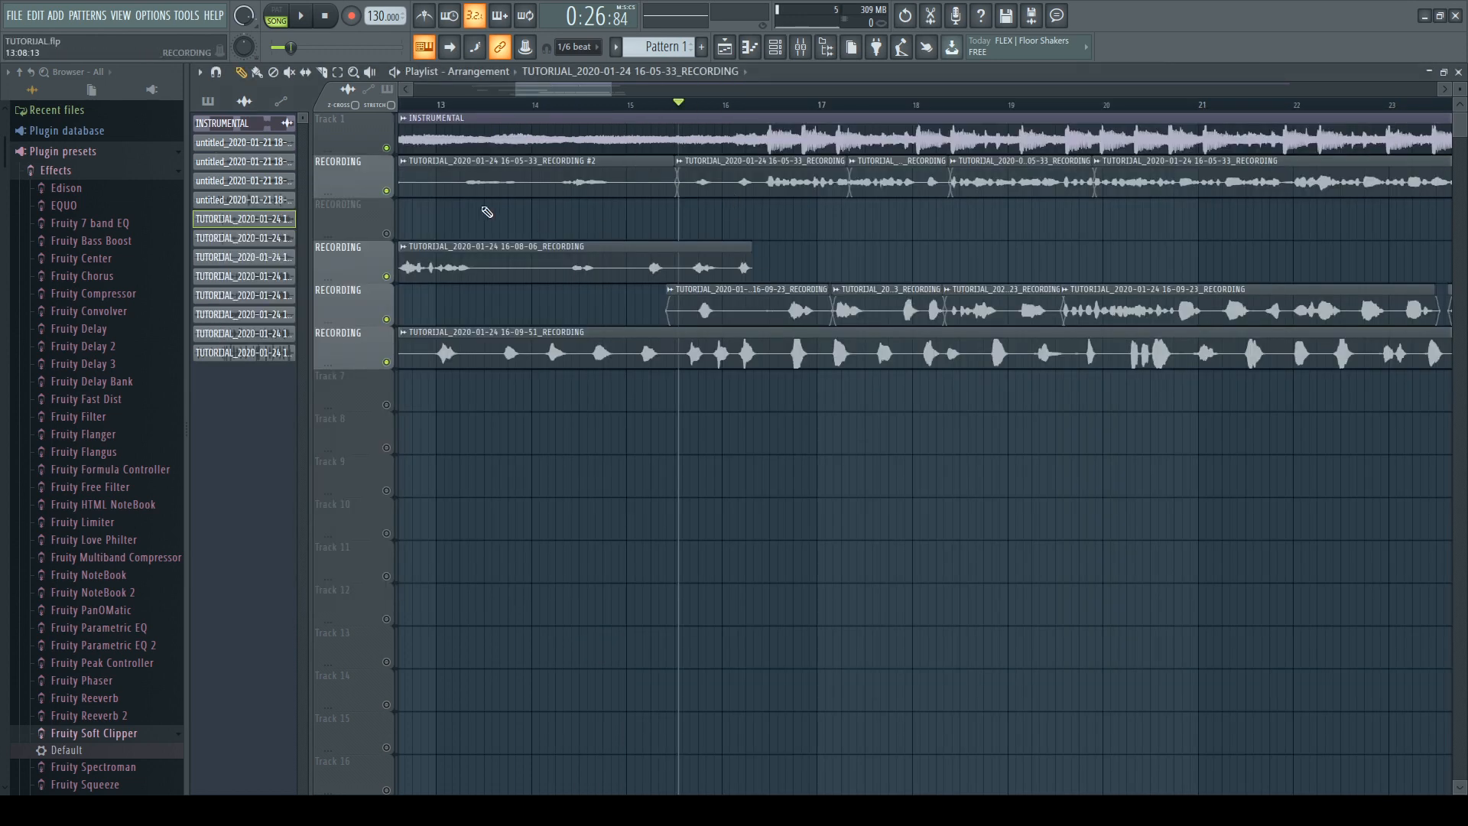
{"action": "left_click", "coordinate": [386, 190], "text": "ctrl"}
{"action": "left_click", "coordinate": [827, 49]}
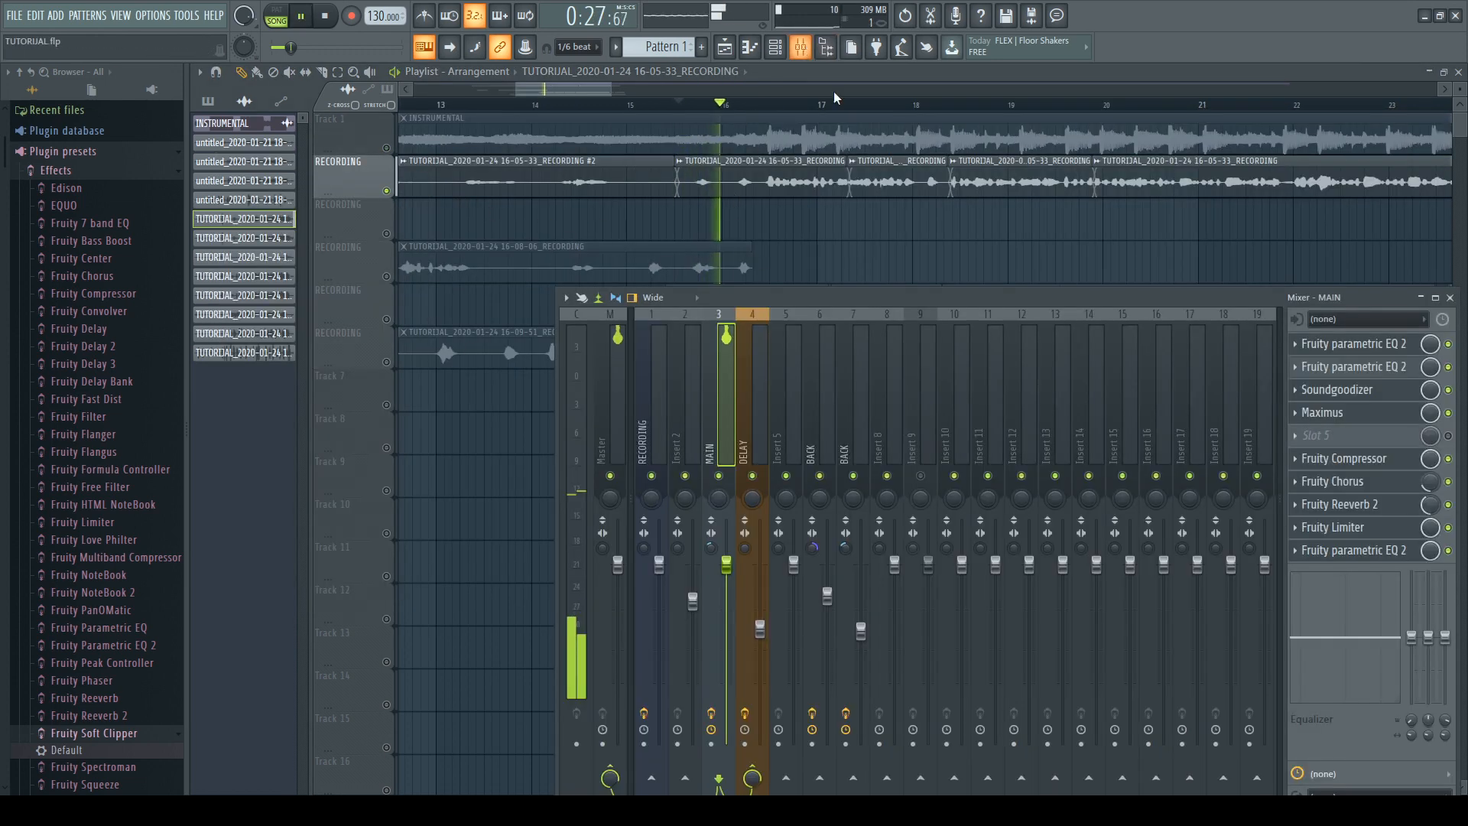
{"action": "left_click", "coordinate": [1388, 526]}
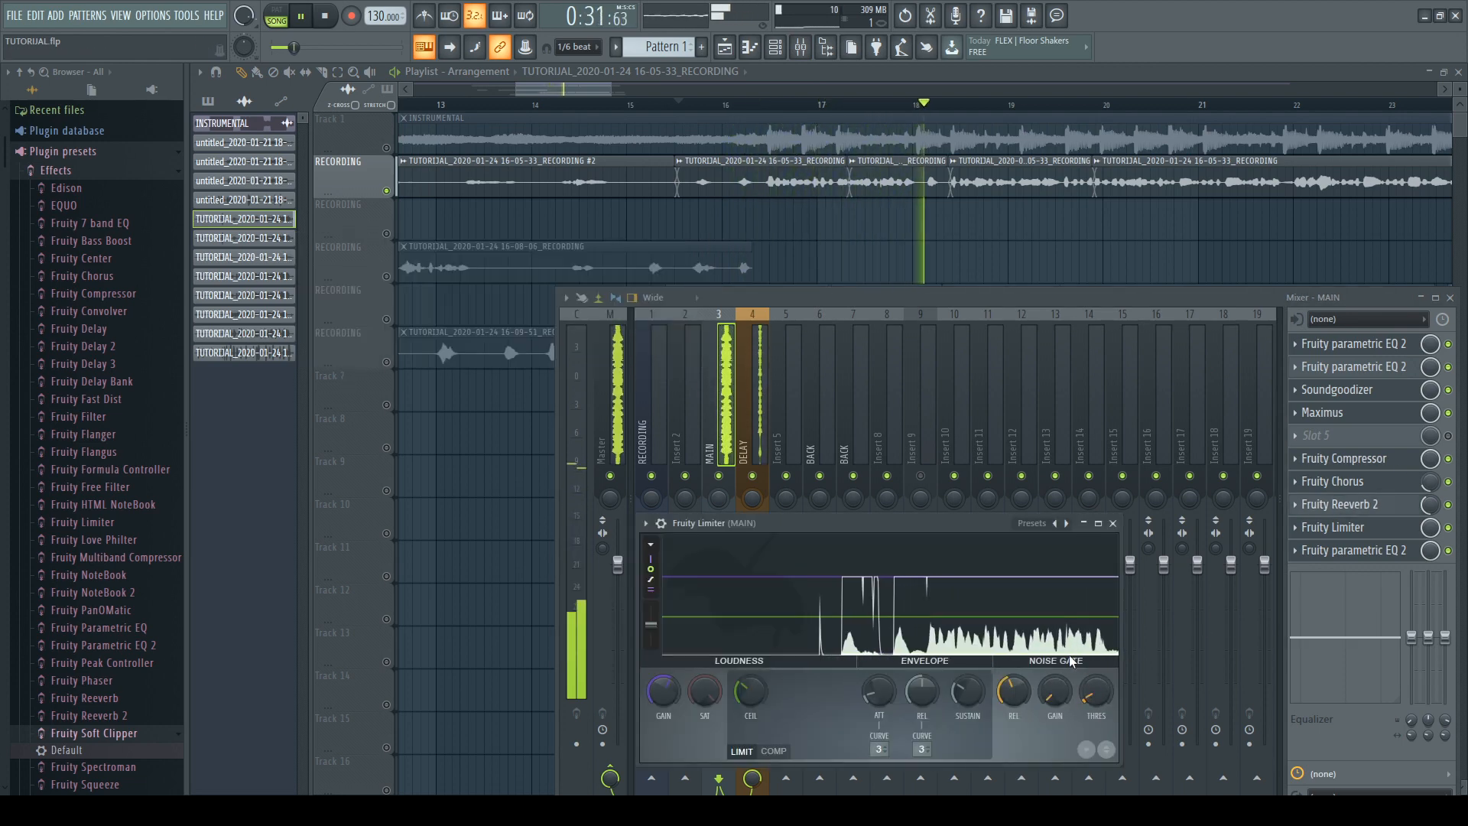
{"action": "key", "text": "space"}
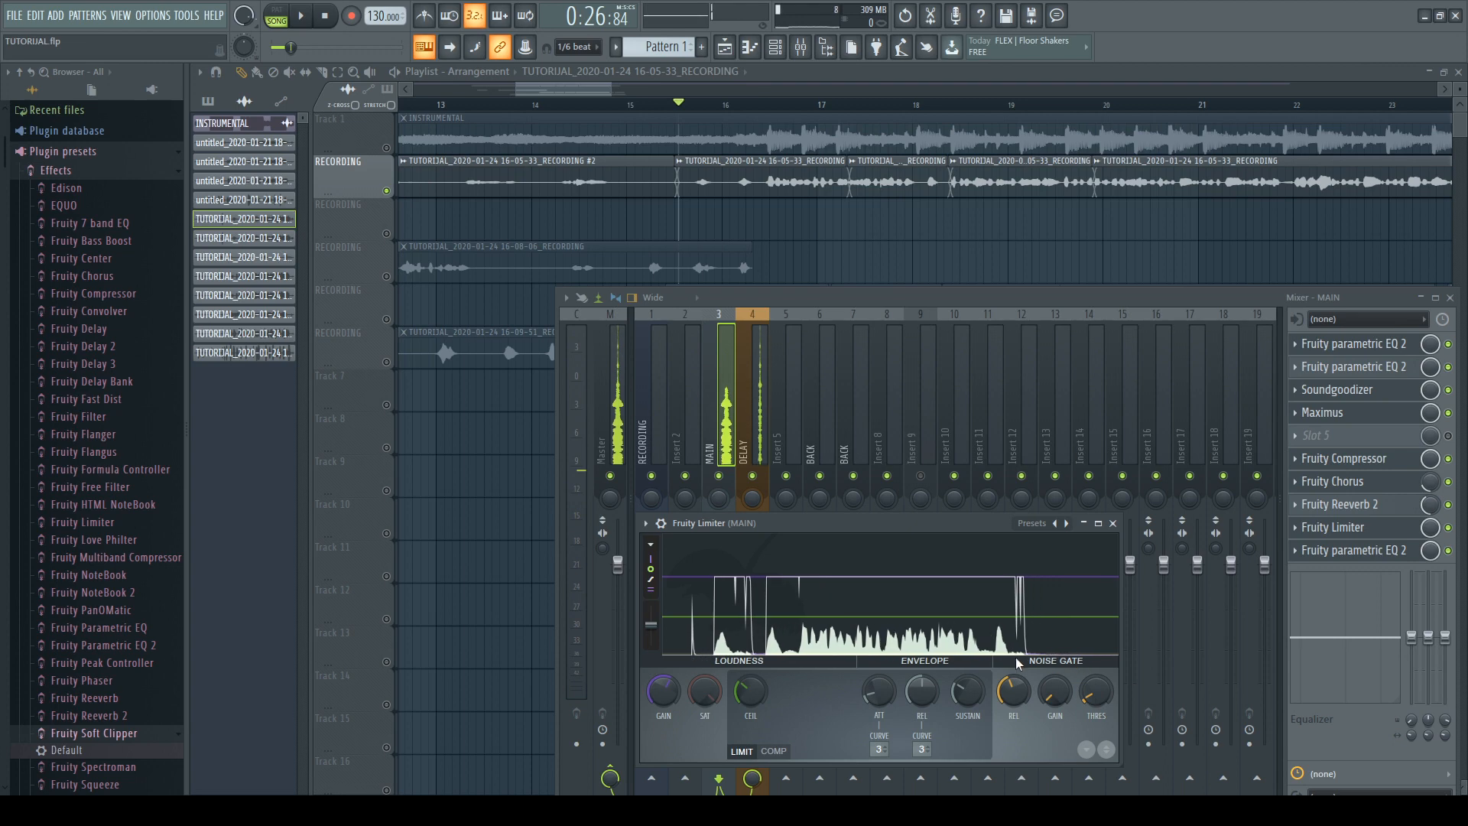
Step: Maximize the Fruity Limiter window to inspect its level display, then close it
{"action": "double_click", "coordinate": [950, 531]}
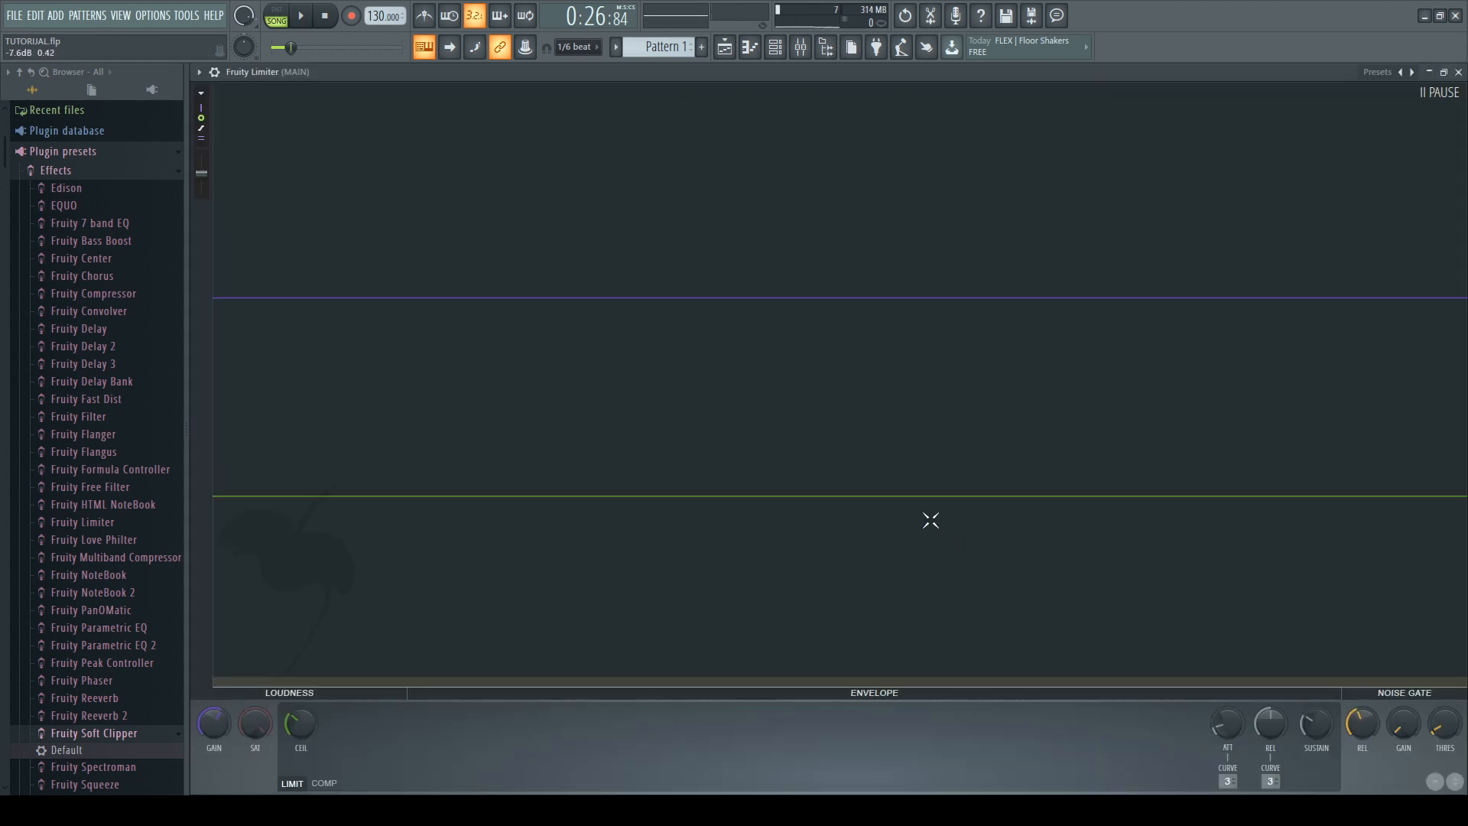
{"action": "key", "text": "space"}
{"action": "left_click", "coordinate": [1458, 72]}
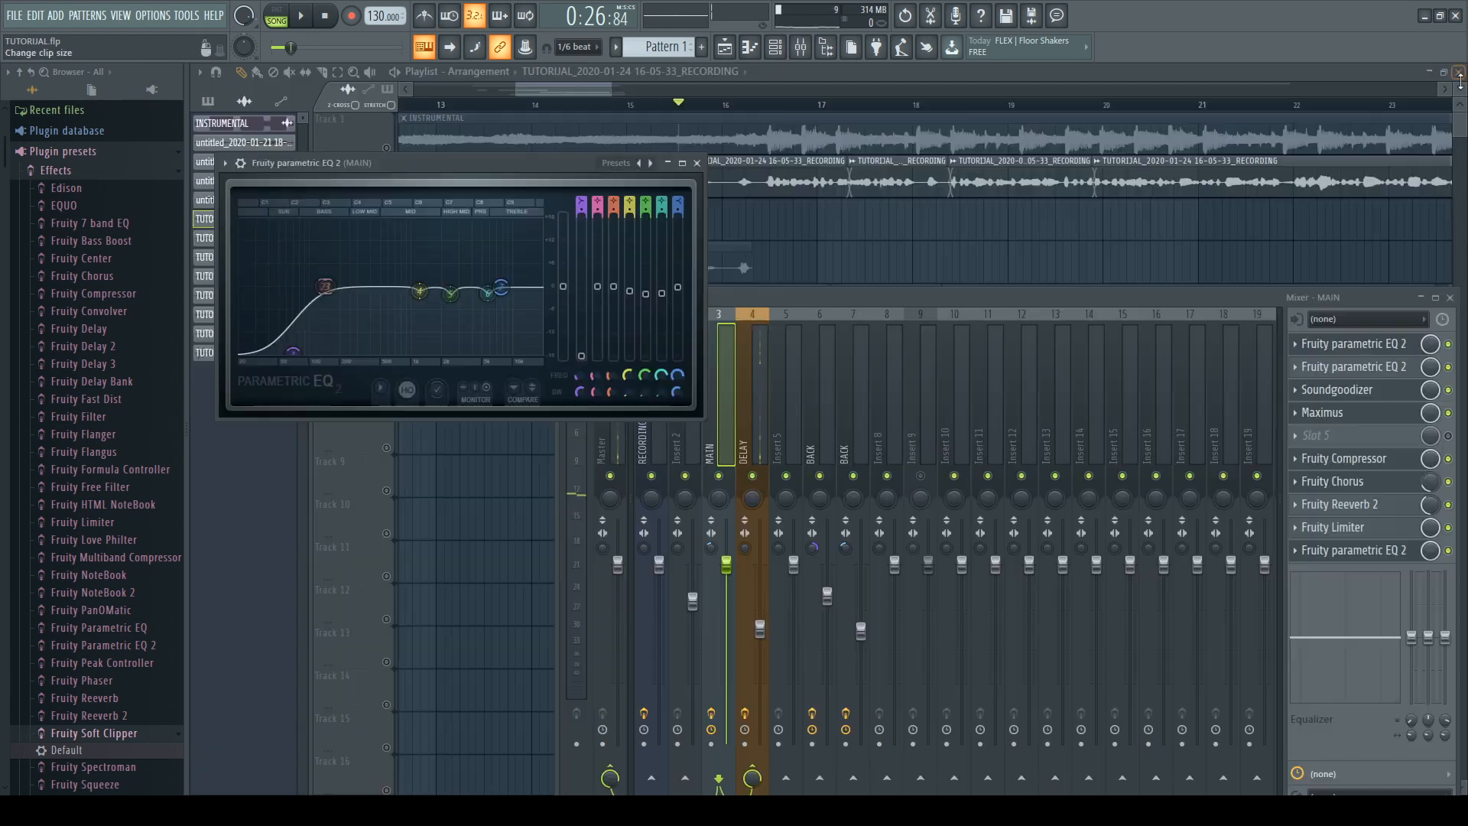
Step: Reopen the MAIN channel's Fruity Limiter, restore it from full size and shrink its window to clear the mixer's effect slots
{"action": "left_click", "coordinate": [1359, 527]}
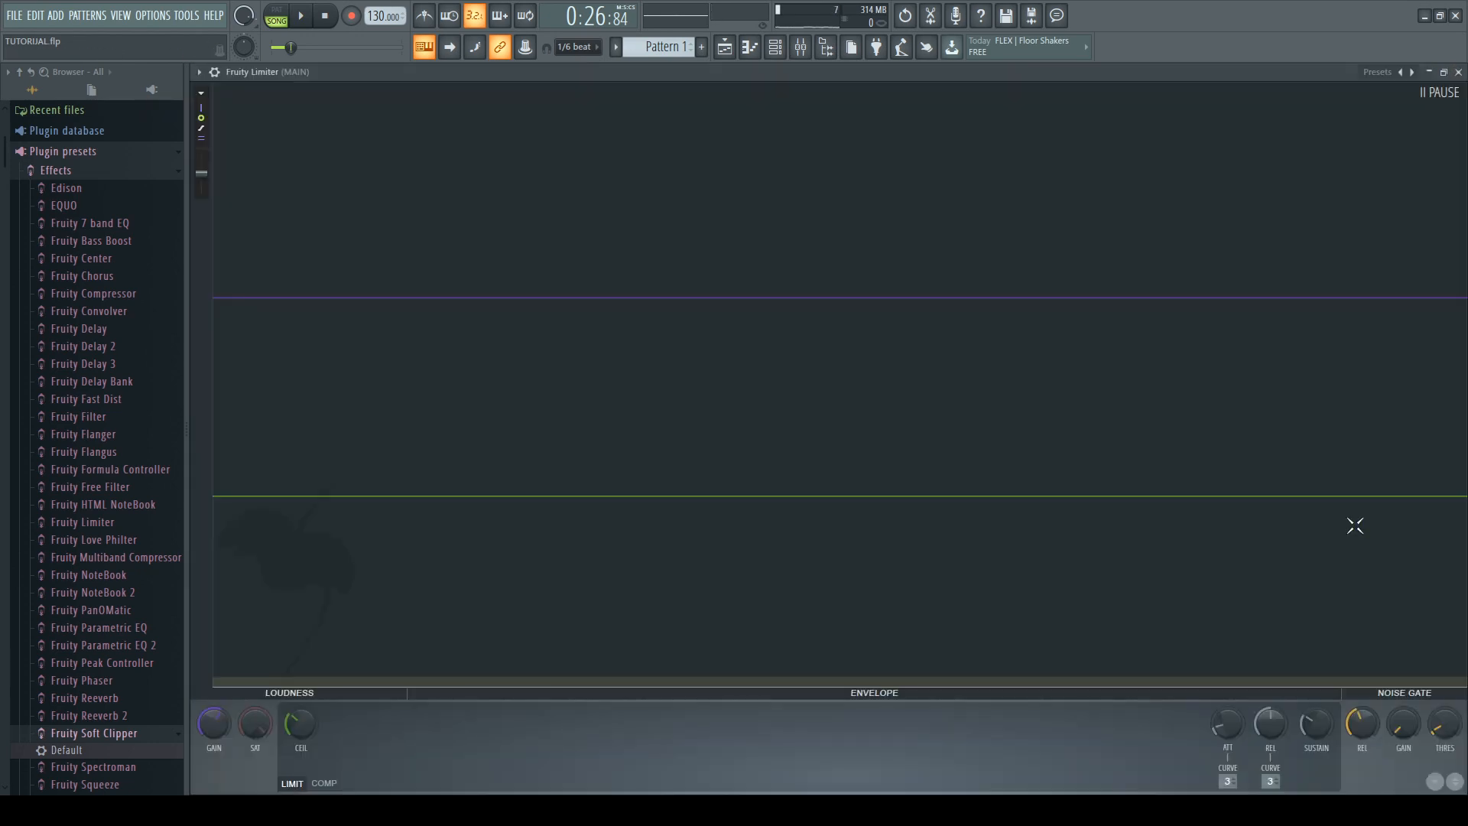
{"action": "left_click", "coordinate": [1444, 74]}
{"action": "left_click_drag", "start_coordinate": [971, 529], "coordinate": [478, 150]}
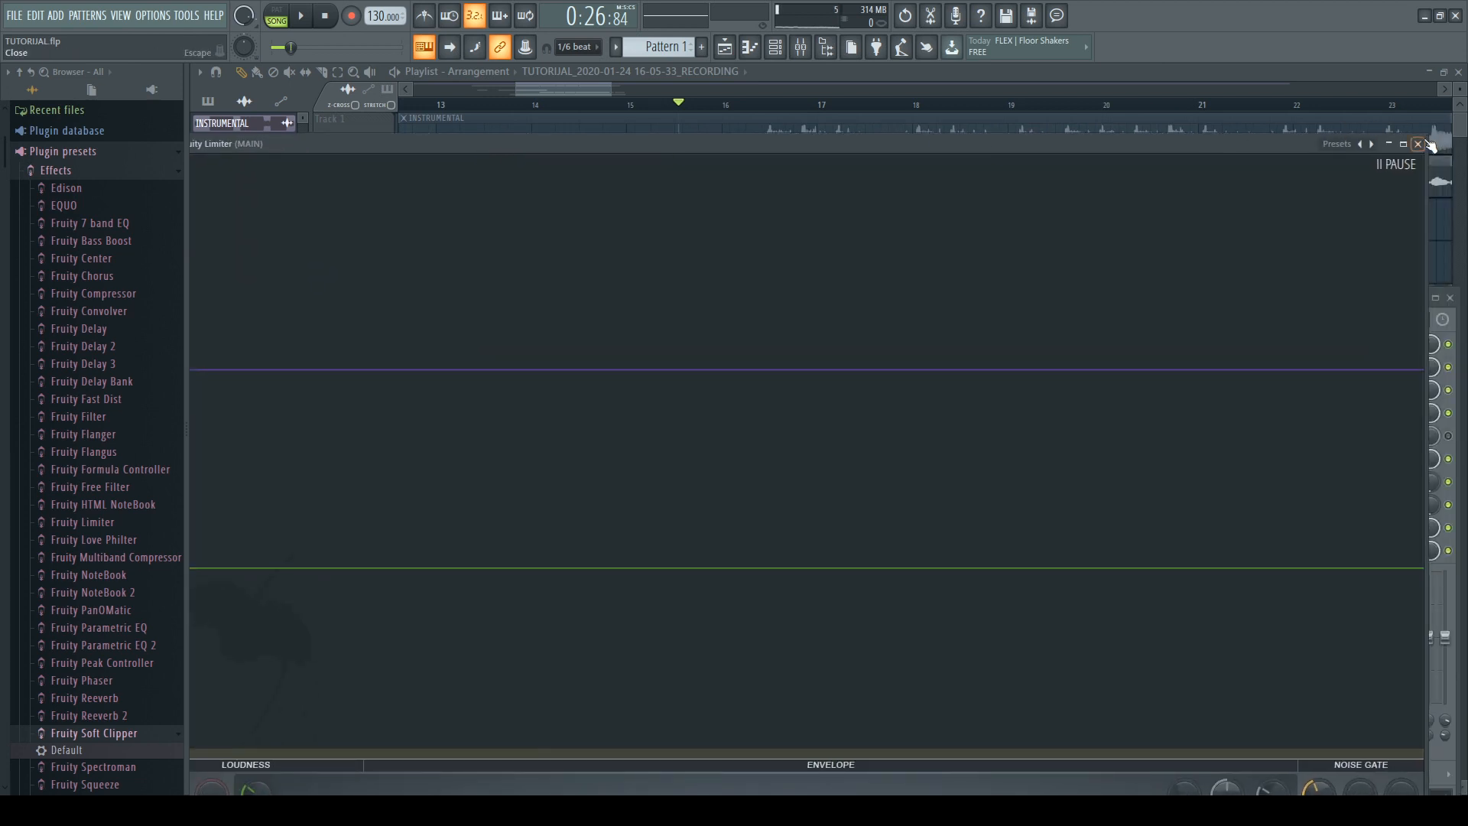
{"action": "left_click_drag", "start_coordinate": [1425, 134], "coordinate": [1017, 393]}
{"action": "left_click_drag", "start_coordinate": [834, 397], "coordinate": [1045, 192]}
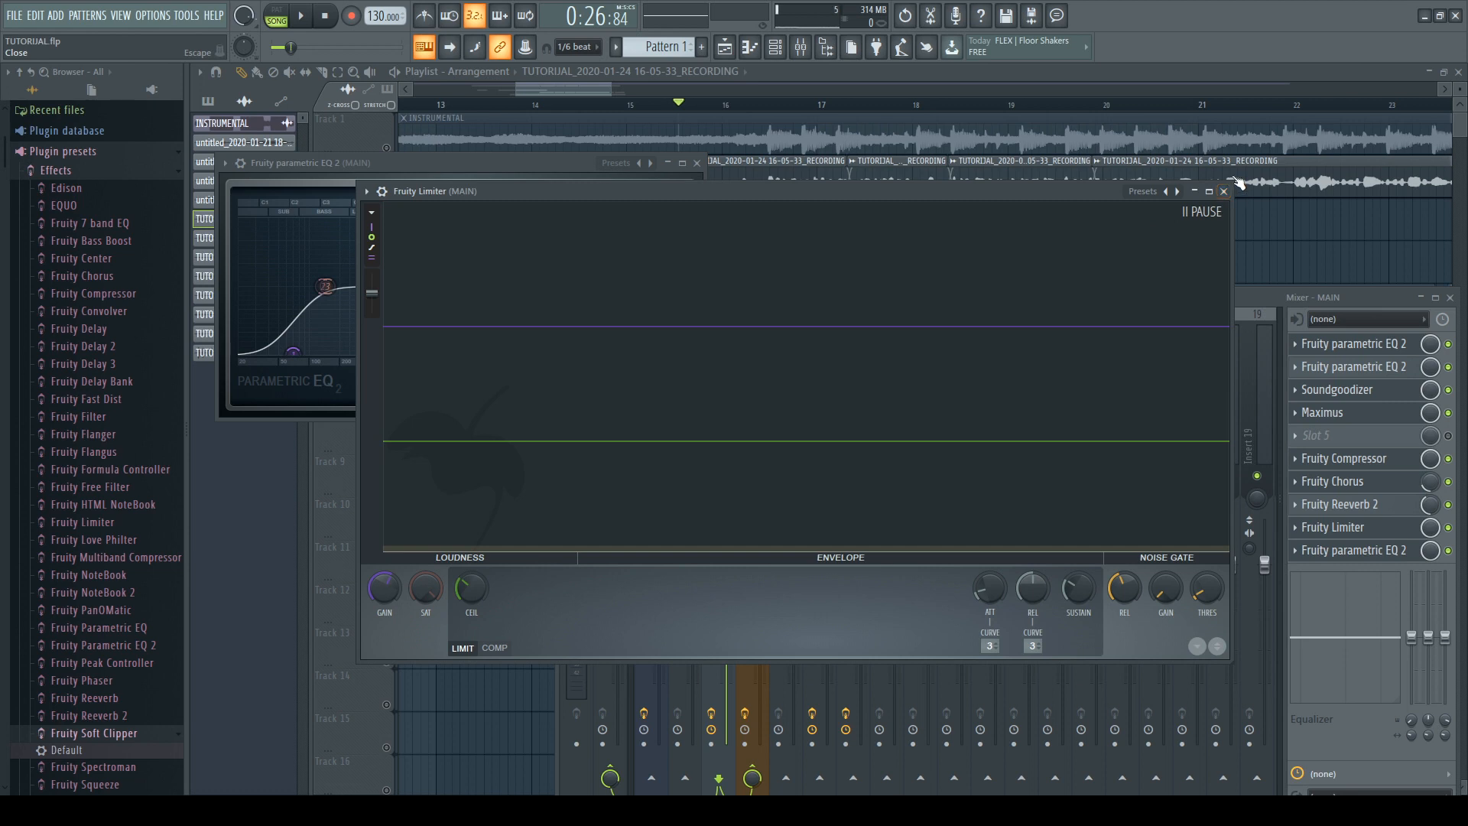
{"action": "left_click_drag", "start_coordinate": [1229, 185], "coordinate": [1199, 171]}
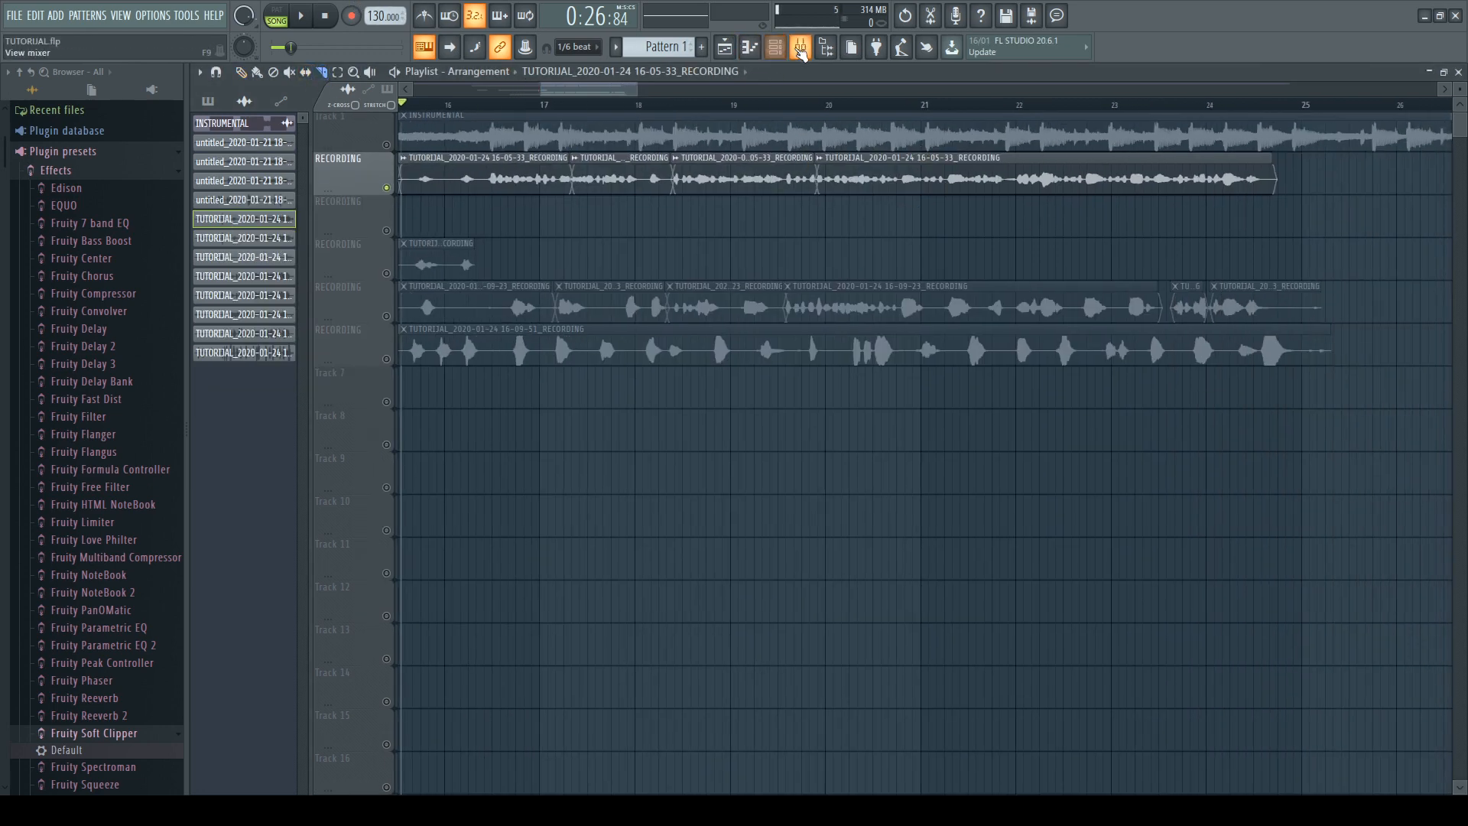
Step: Bring the mixer back and review the MAIN channel's Fruity Reeverb 2, Fruity Limiter and Parametric EQ 2, closing the equalizer
{"action": "left_click", "coordinate": [801, 48]}
{"action": "left_click", "coordinate": [1384, 548]}
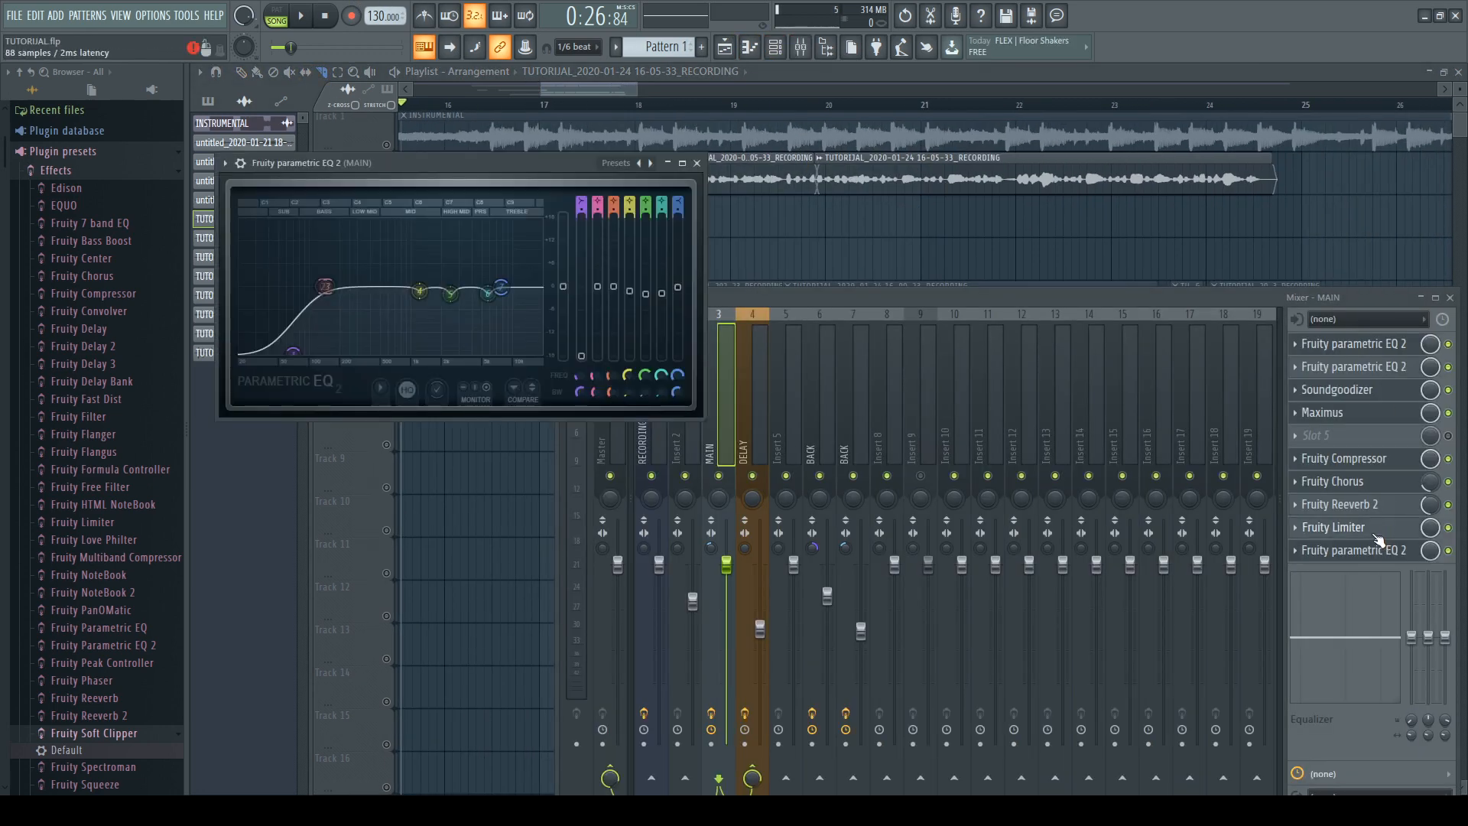
{"action": "left_click", "coordinate": [1375, 505]}
{"action": "left_click", "coordinate": [1370, 530]}
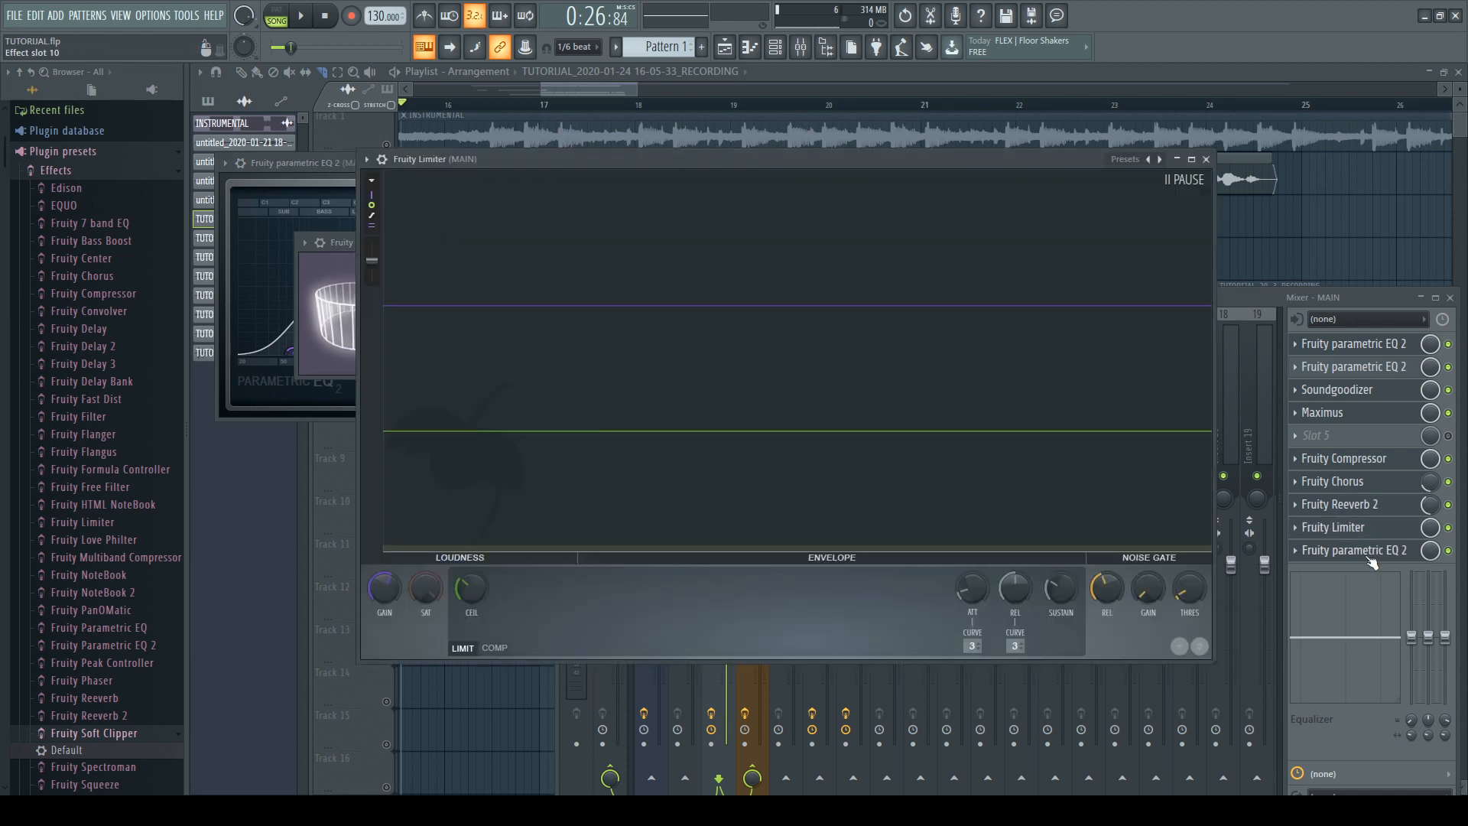
{"action": "left_click", "coordinate": [1372, 554]}
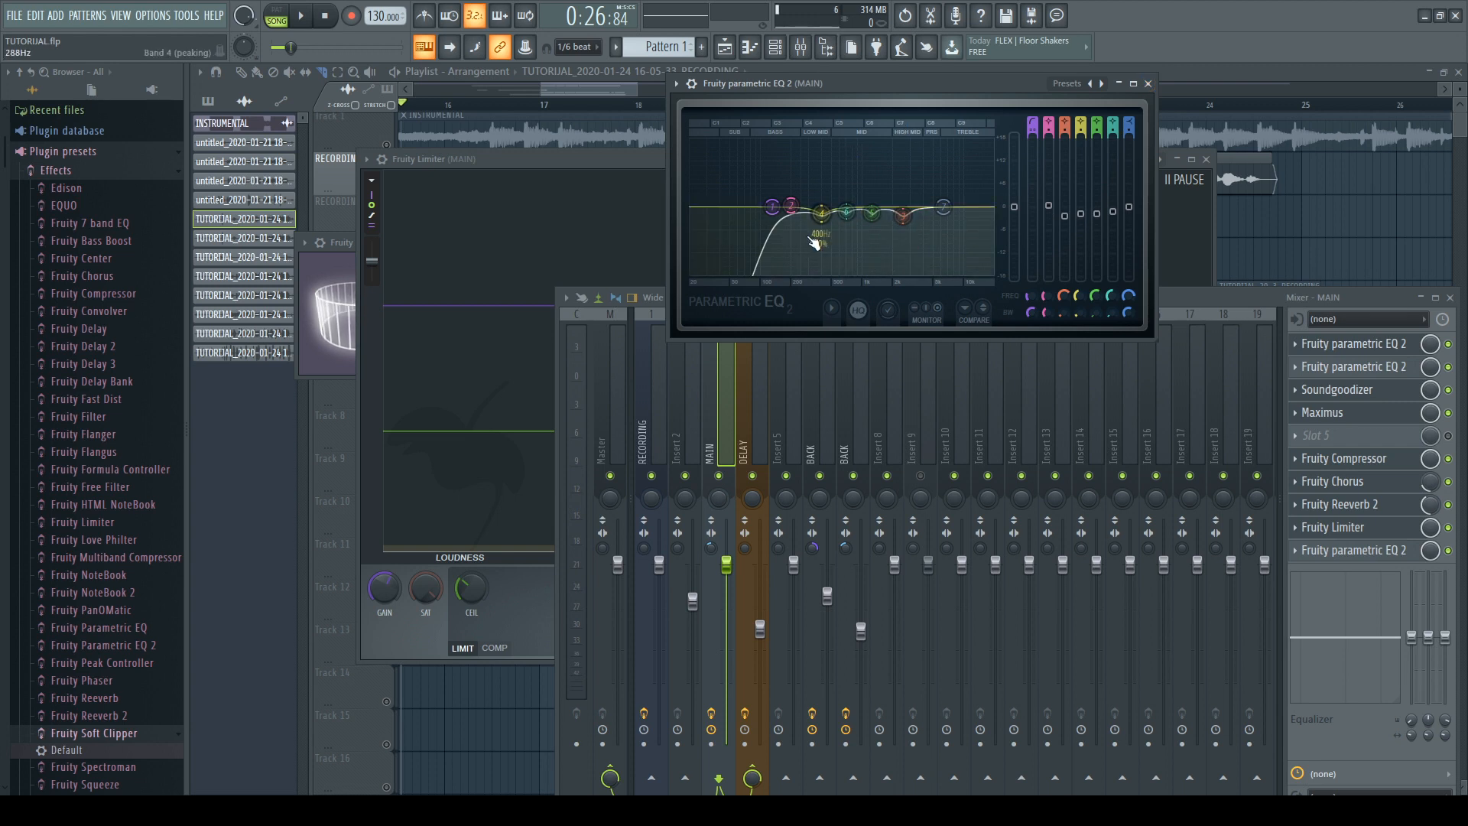
{"action": "left_click", "coordinate": [1148, 84]}
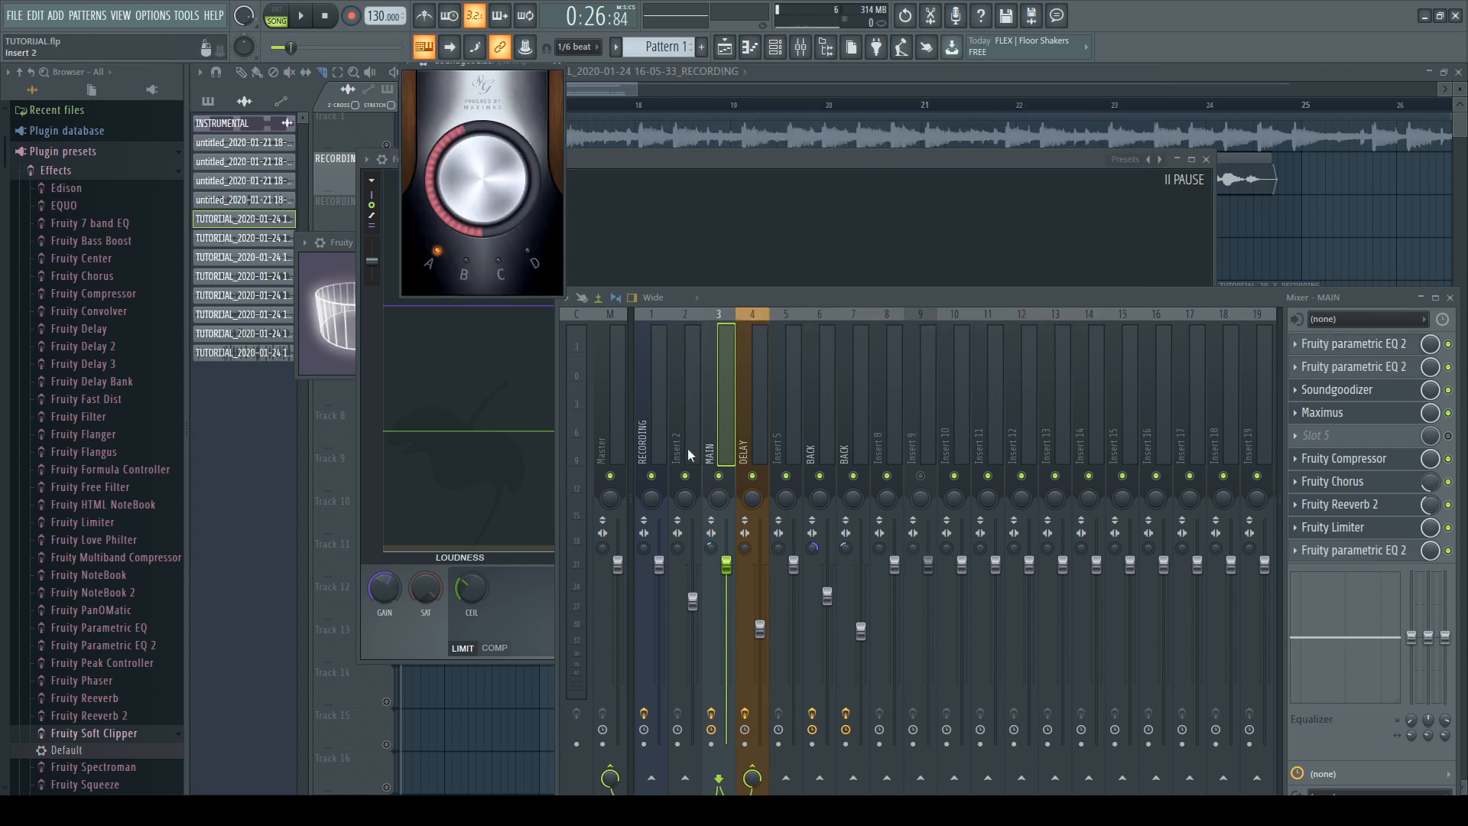
Step: Reselect the MAIN channel and move the mixer up to show its send routing to the DELAY channel
{"action": "left_click", "coordinate": [699, 394]}
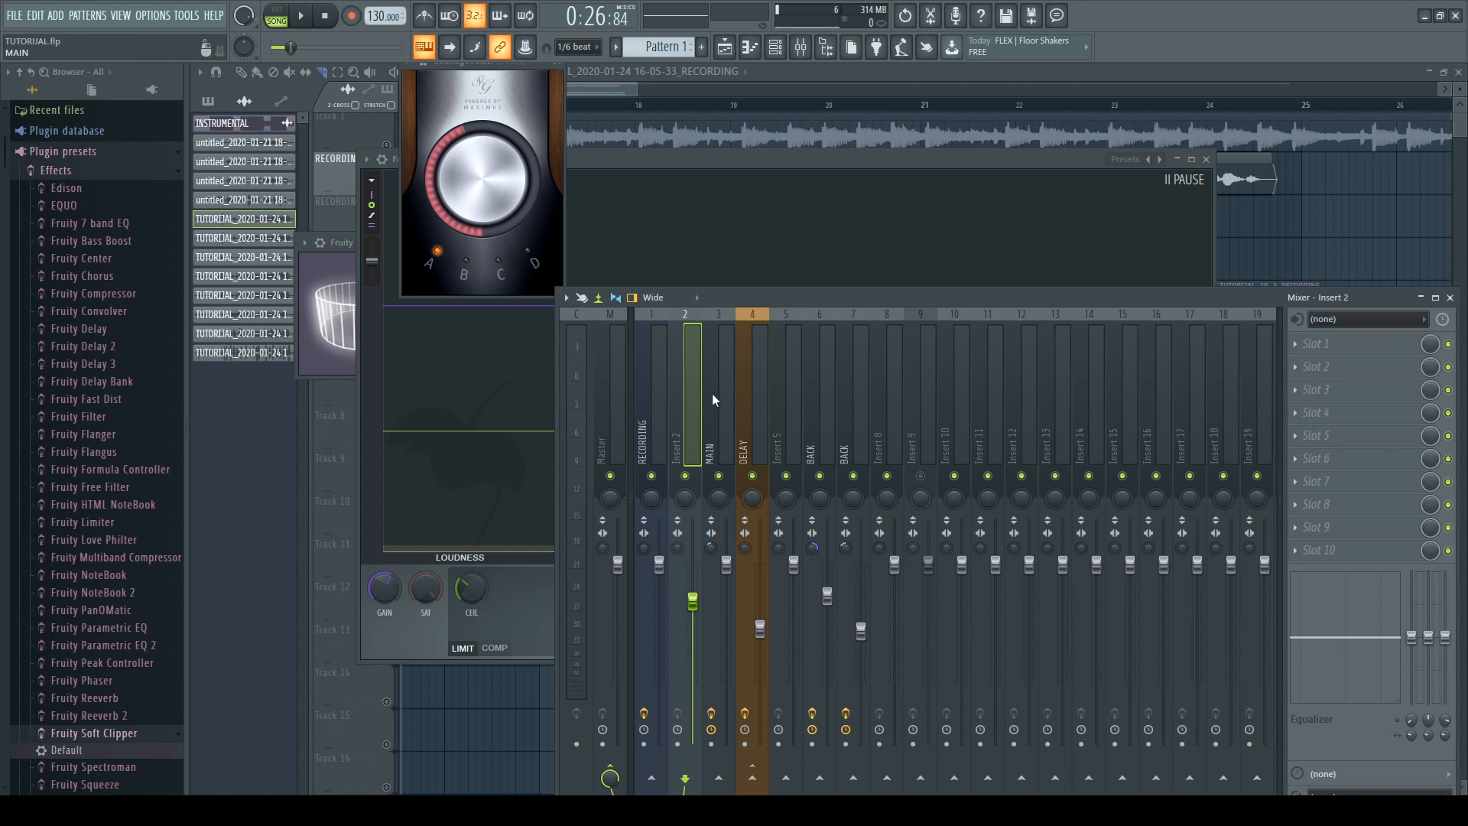
{"action": "left_click", "coordinate": [757, 397]}
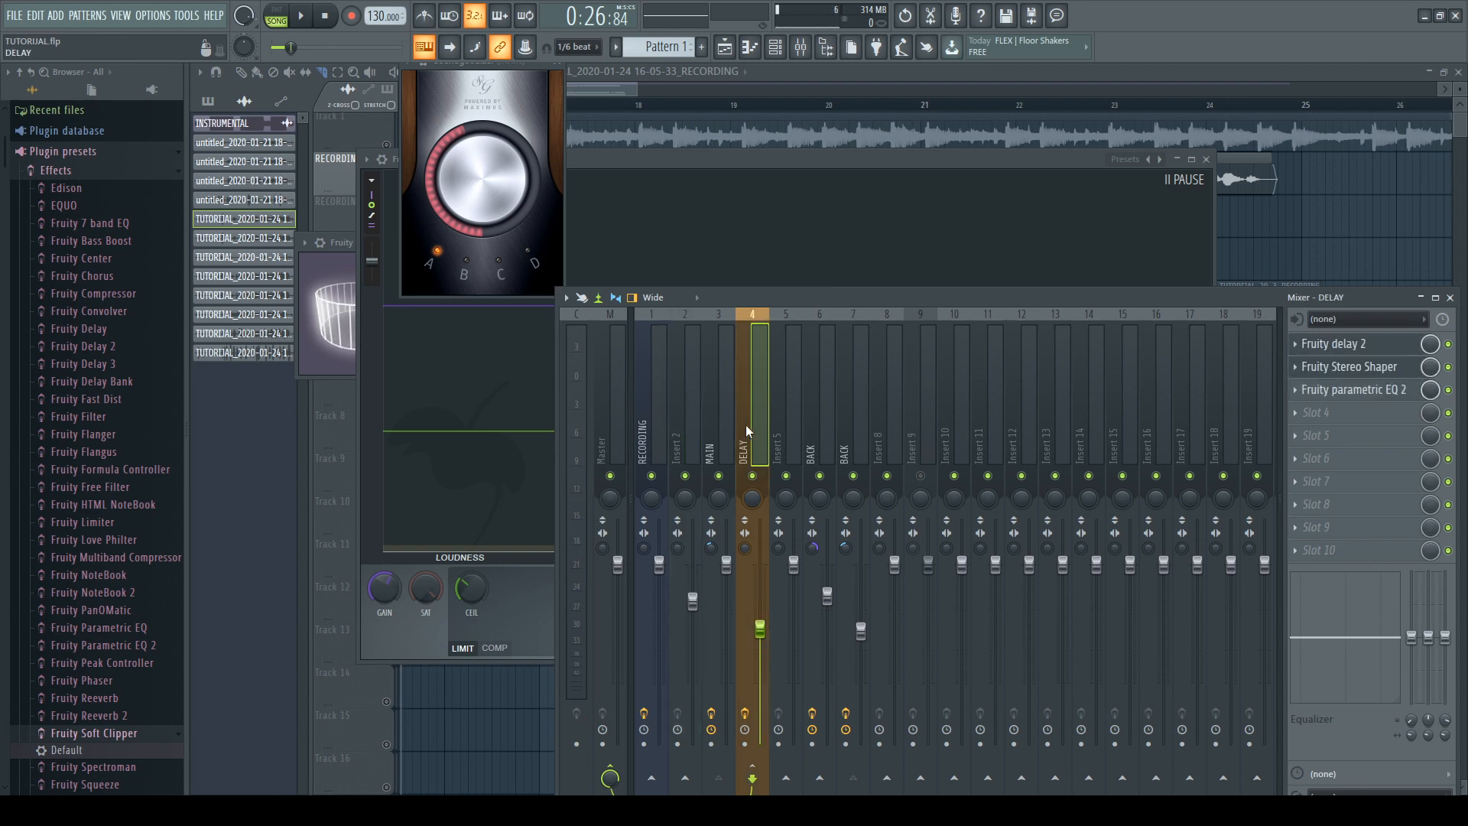
{"action": "left_click", "coordinate": [732, 459]}
{"action": "left_click_drag", "start_coordinate": [842, 318], "coordinate": [843, 123]}
{"action": "left_click", "coordinate": [754, 583]}
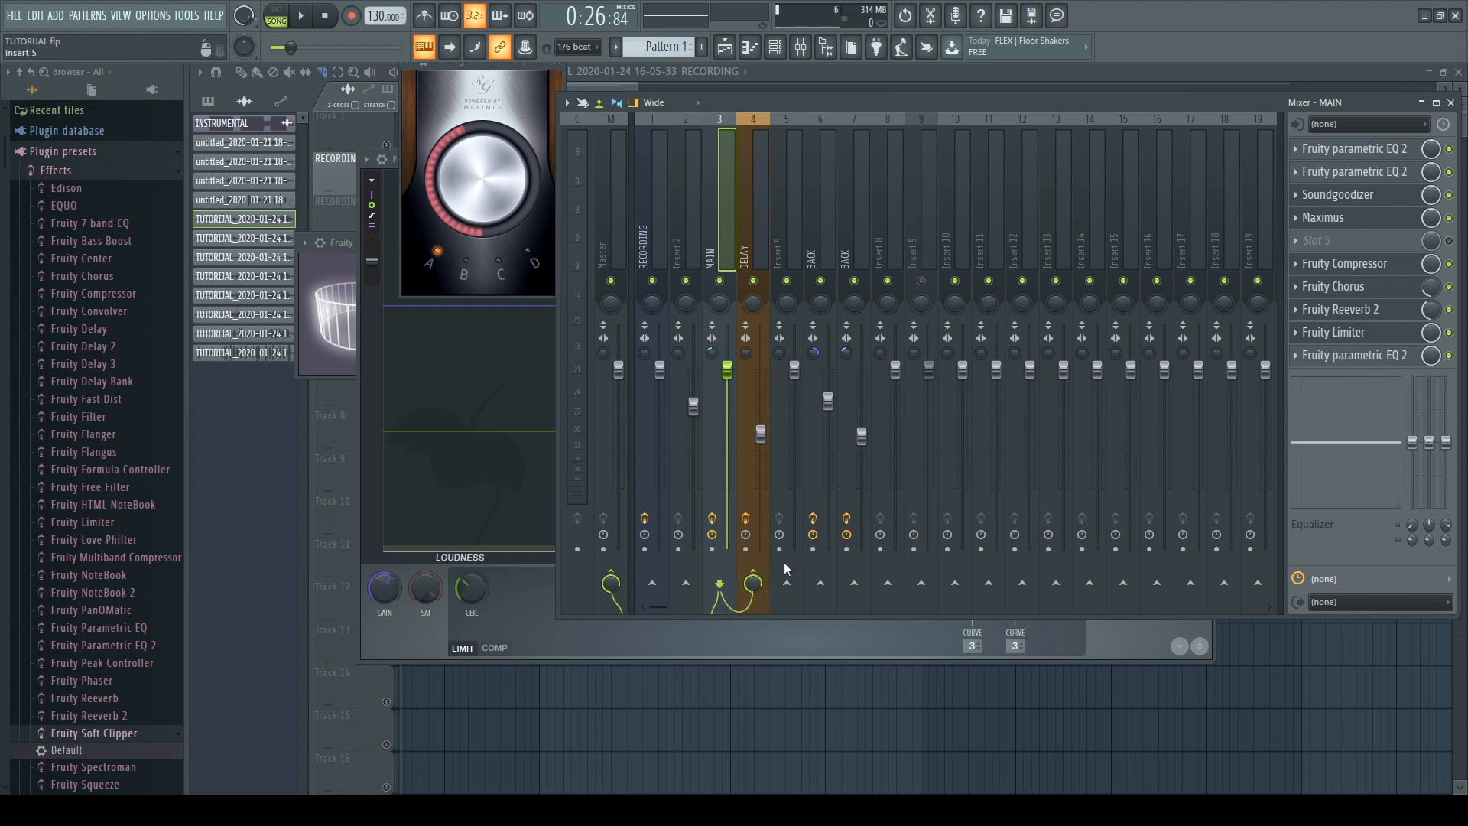
Step: Select the DELAY channel and open its Fruity Stereo Shaper and Fruity Delay 2 to examine their settings
{"action": "left_click", "coordinate": [762, 222]}
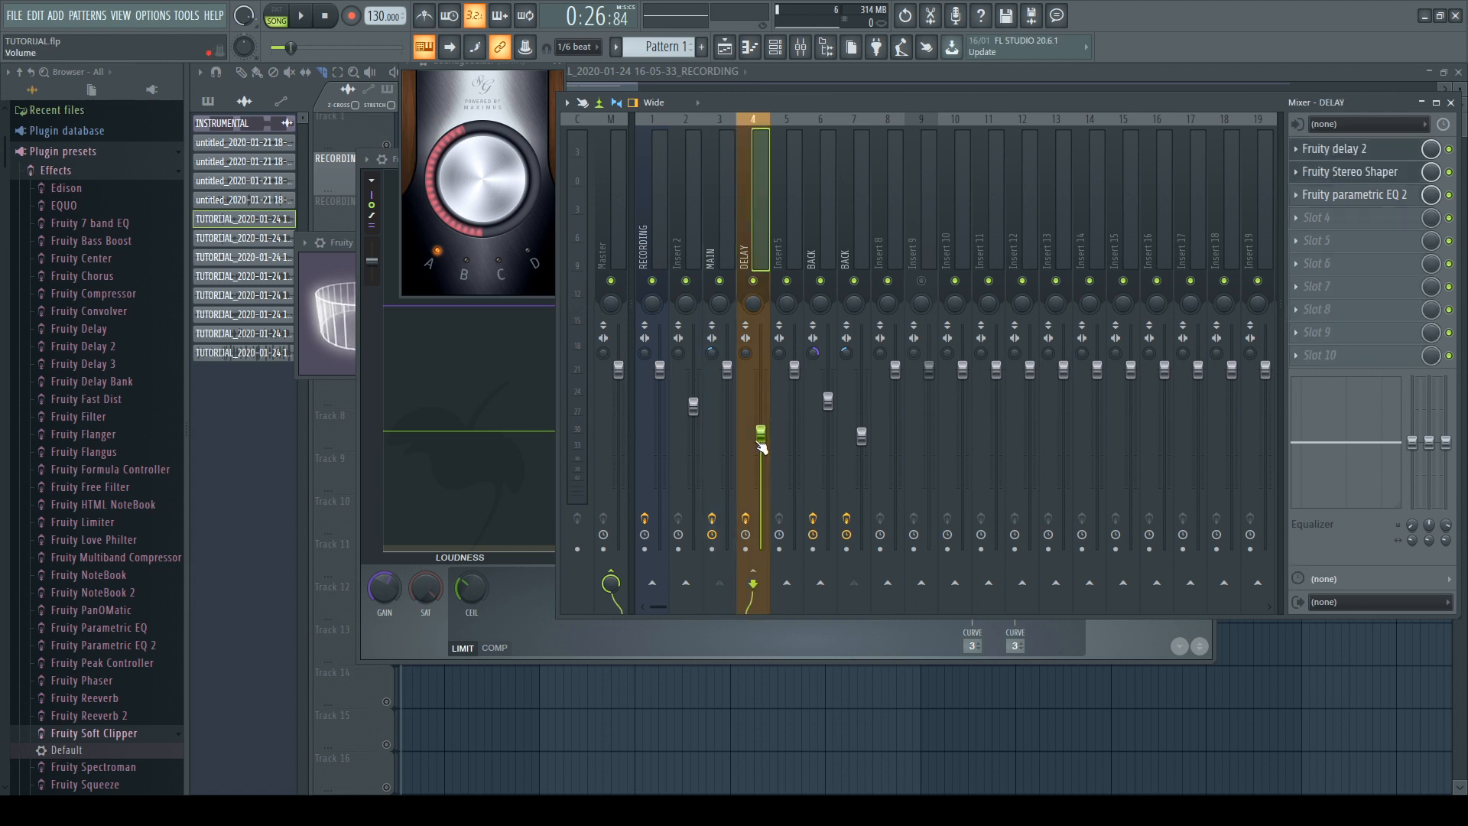
{"action": "left_click", "coordinate": [1379, 171]}
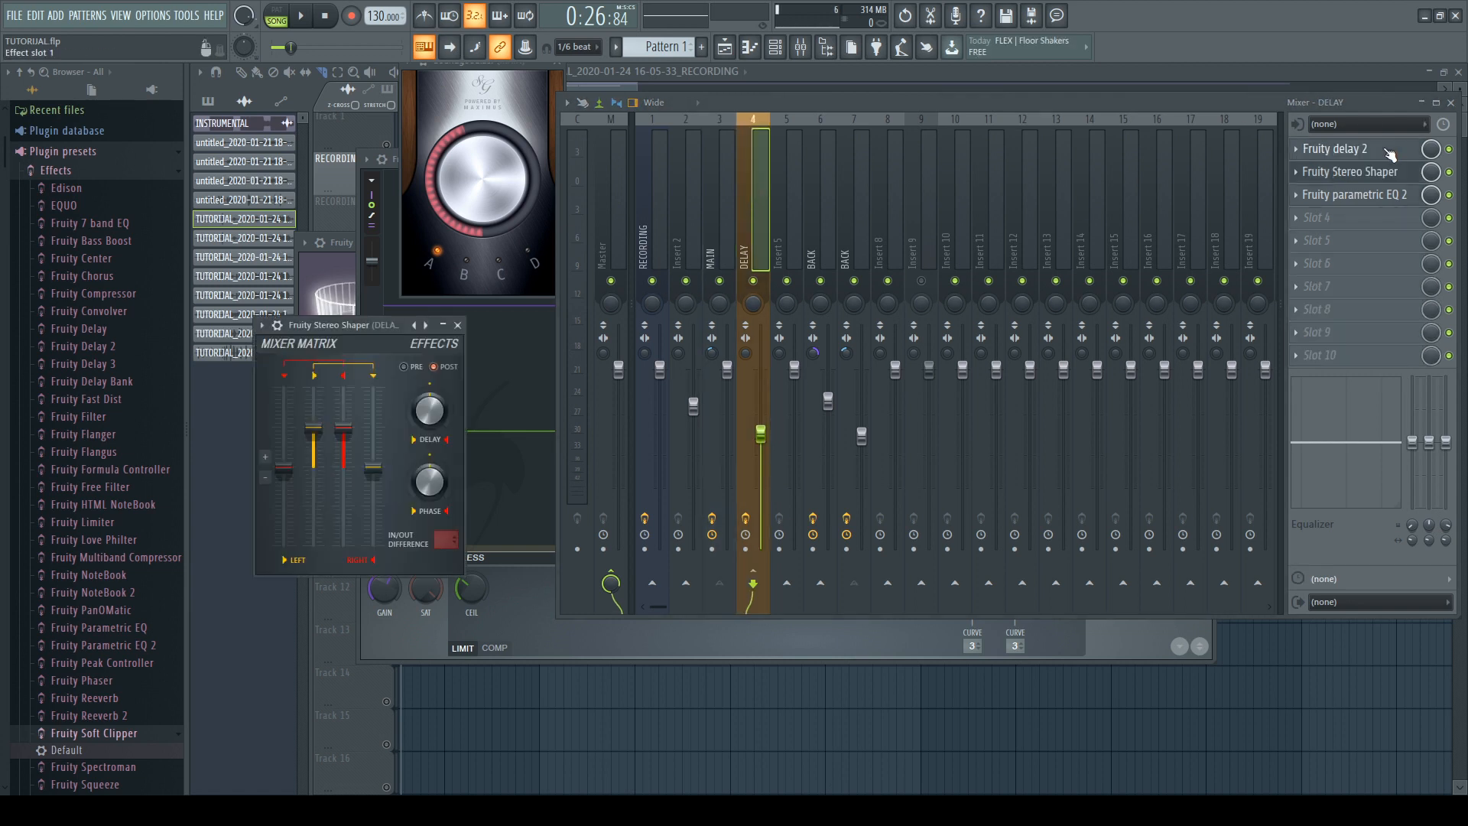
{"action": "left_click", "coordinate": [1387, 152]}
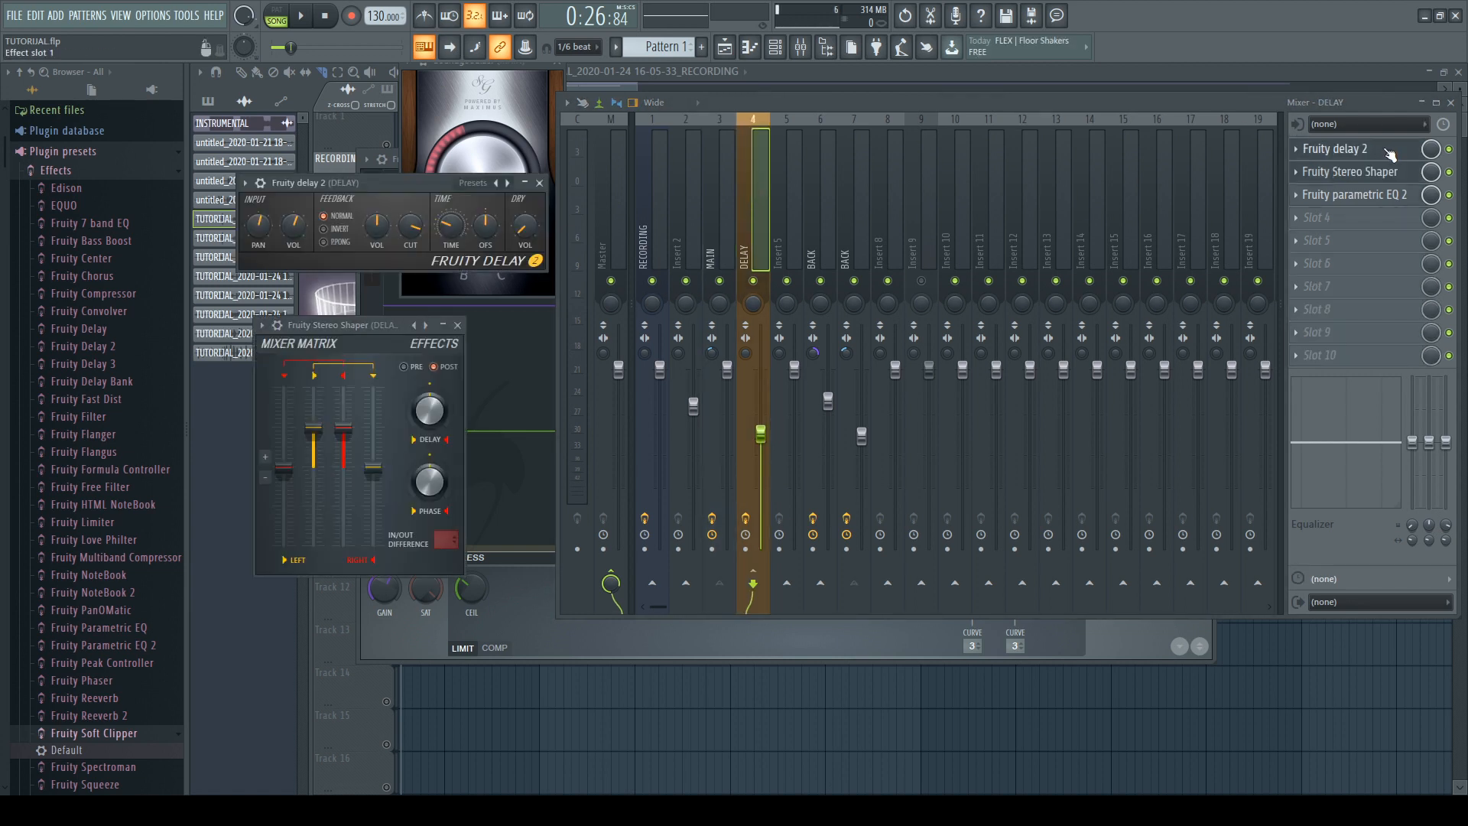
Step: Review the DELAY channel's Fruity Stereo Shaper and Fruity Parametric EQ 2 settings, and close the effect windows and mixer
{"action": "left_click", "coordinate": [458, 325]}
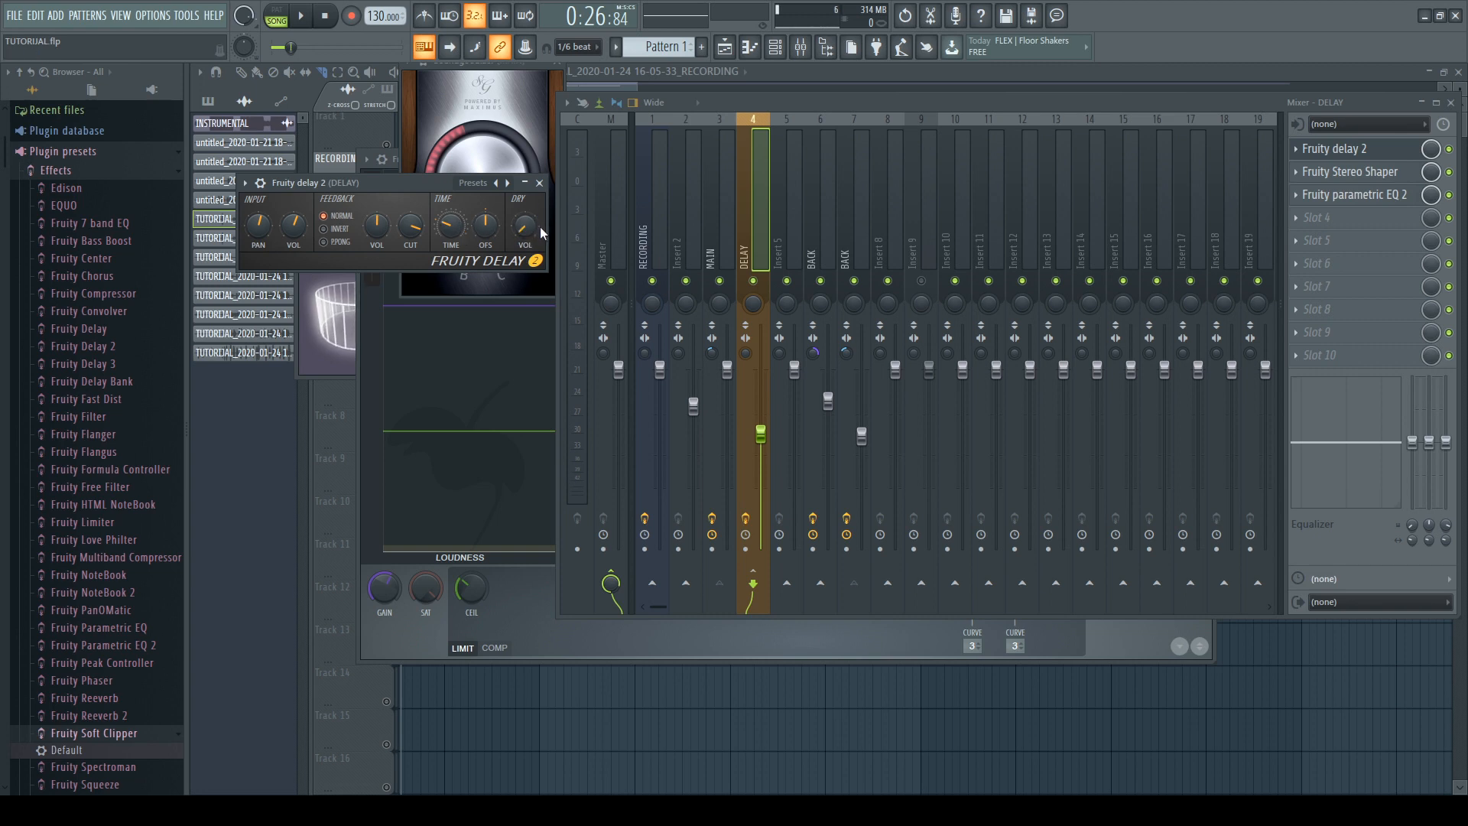
{"action": "left_click", "coordinate": [1391, 176]}
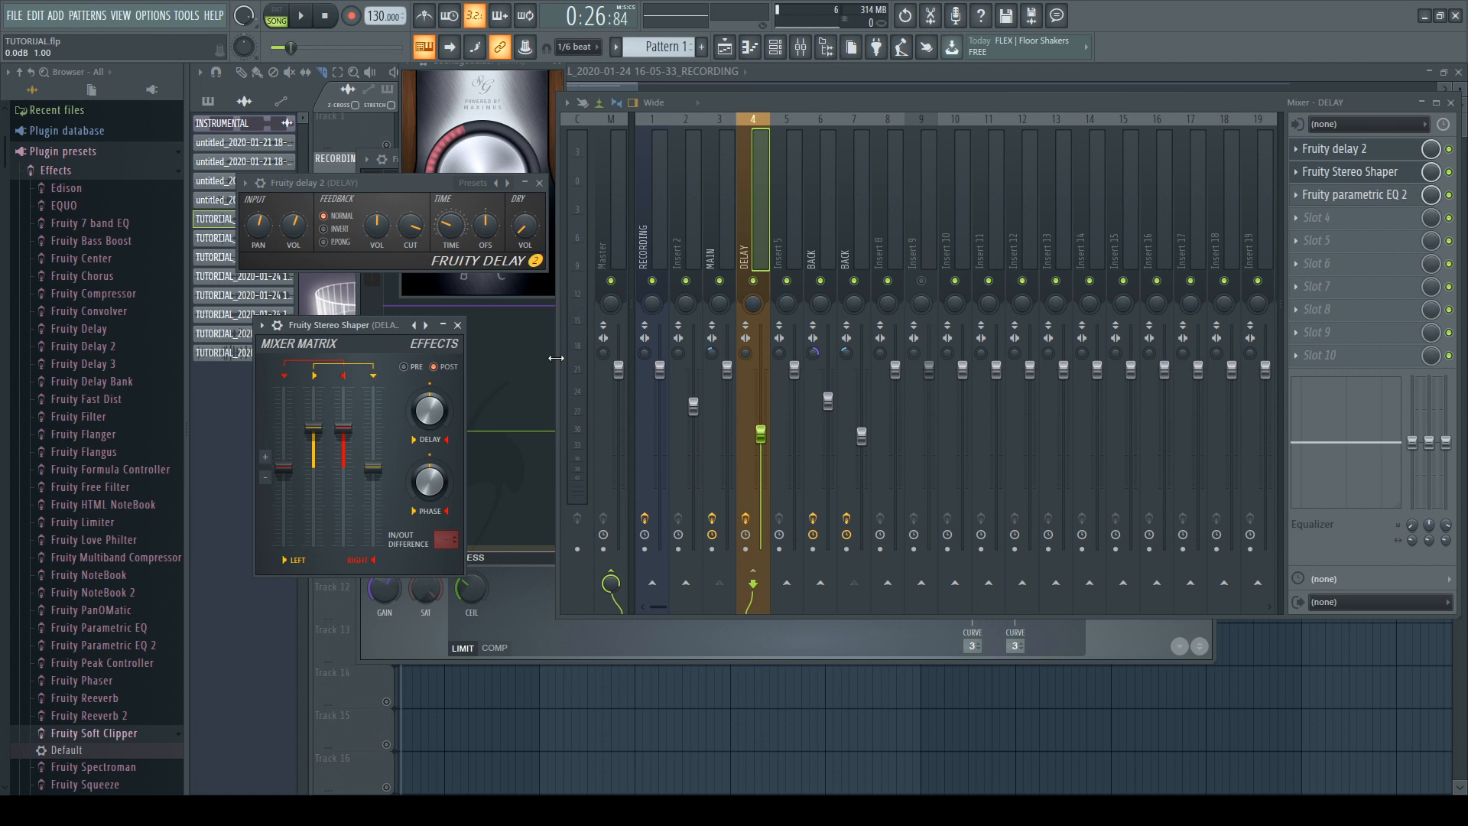
{"action": "left_click", "coordinate": [1362, 196]}
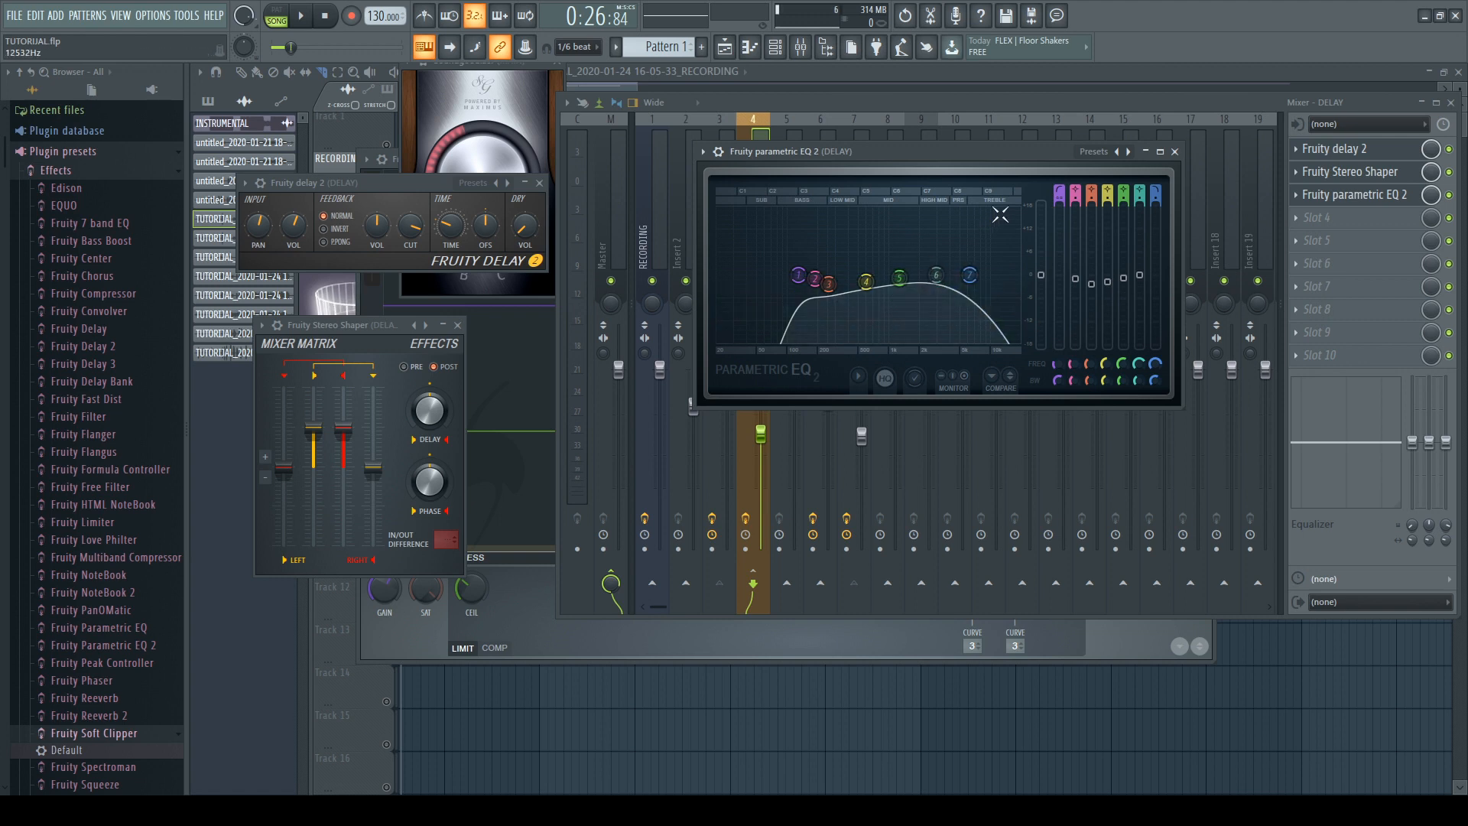
{"action": "left_click", "coordinate": [1176, 152]}
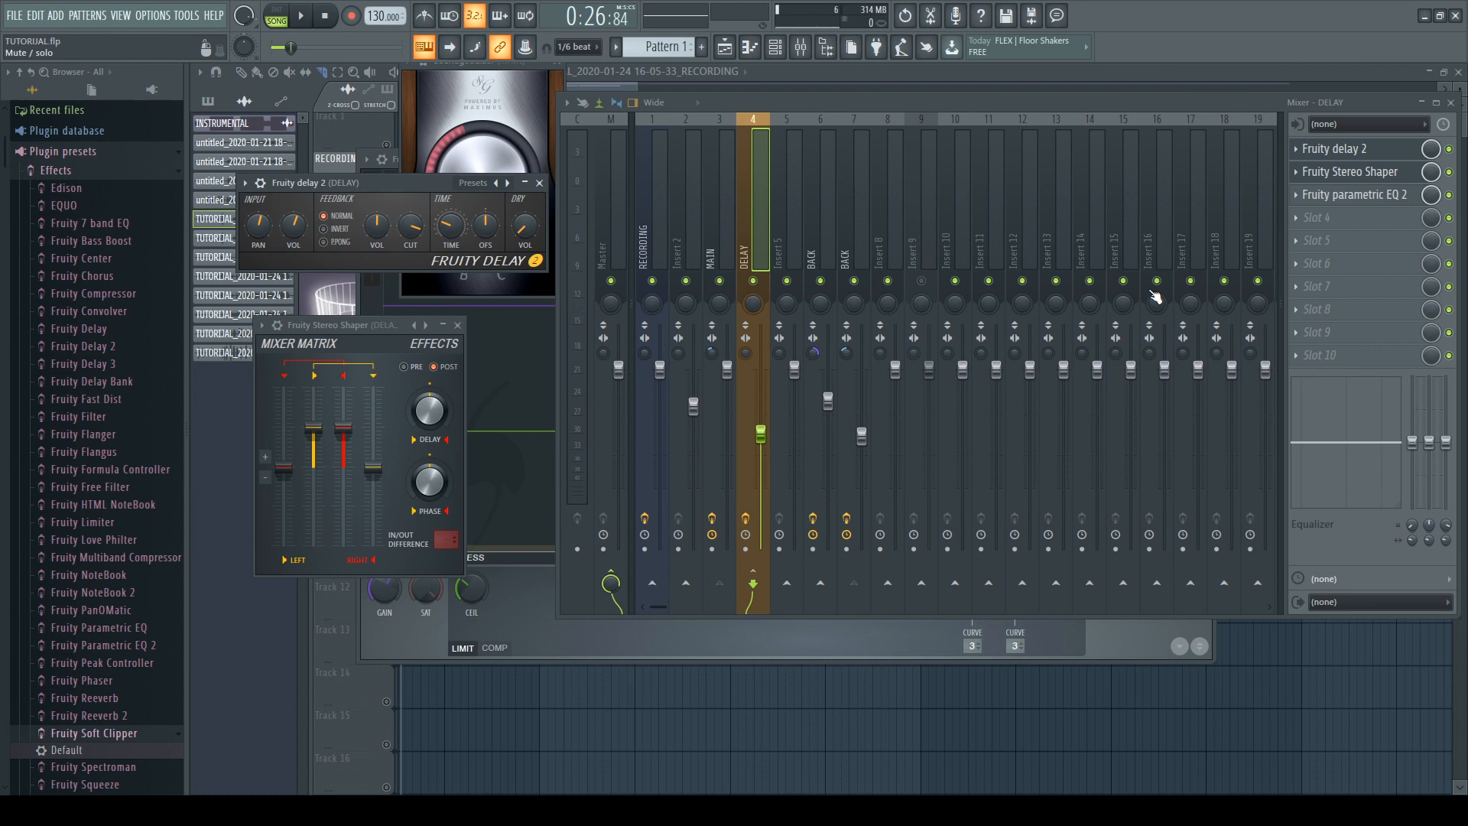
{"action": "left_click", "coordinate": [999, 86]}
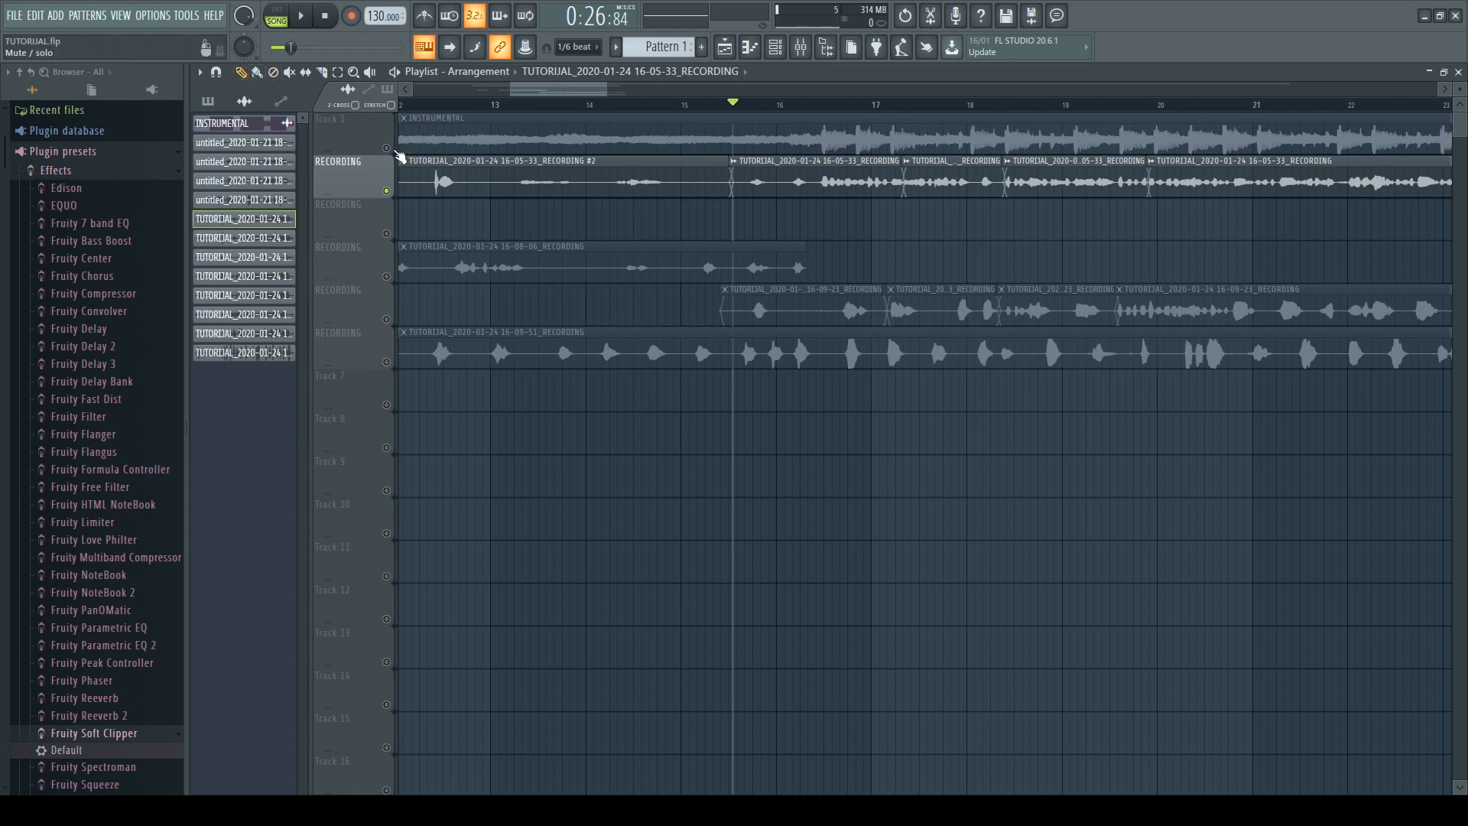
Step: Play the soloed INSTRUMENTAL track and check its level on the mixer's Master channel
{"action": "left_click", "coordinate": [800, 52]}
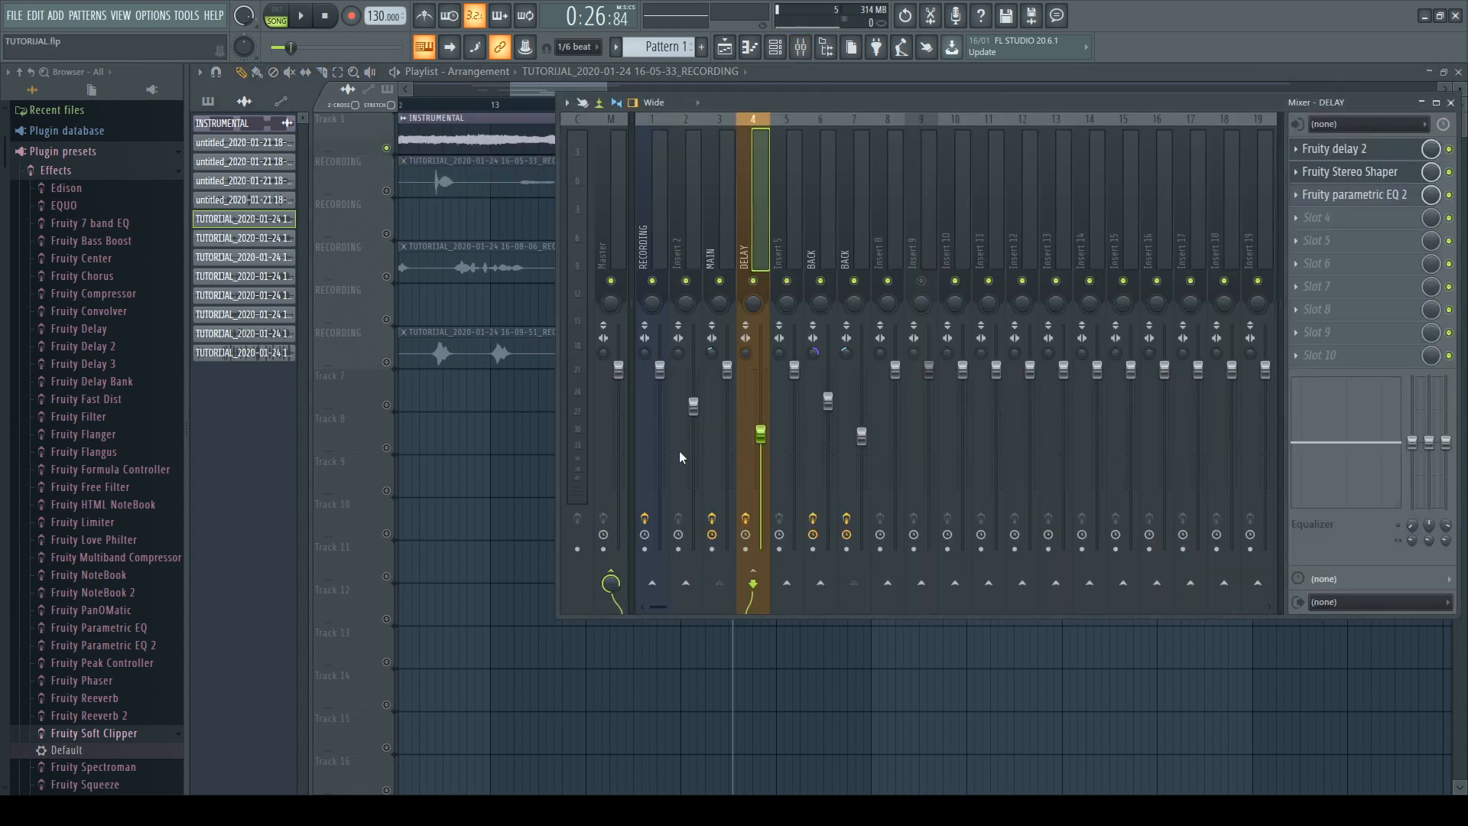
{"action": "left_click", "coordinate": [712, 191]}
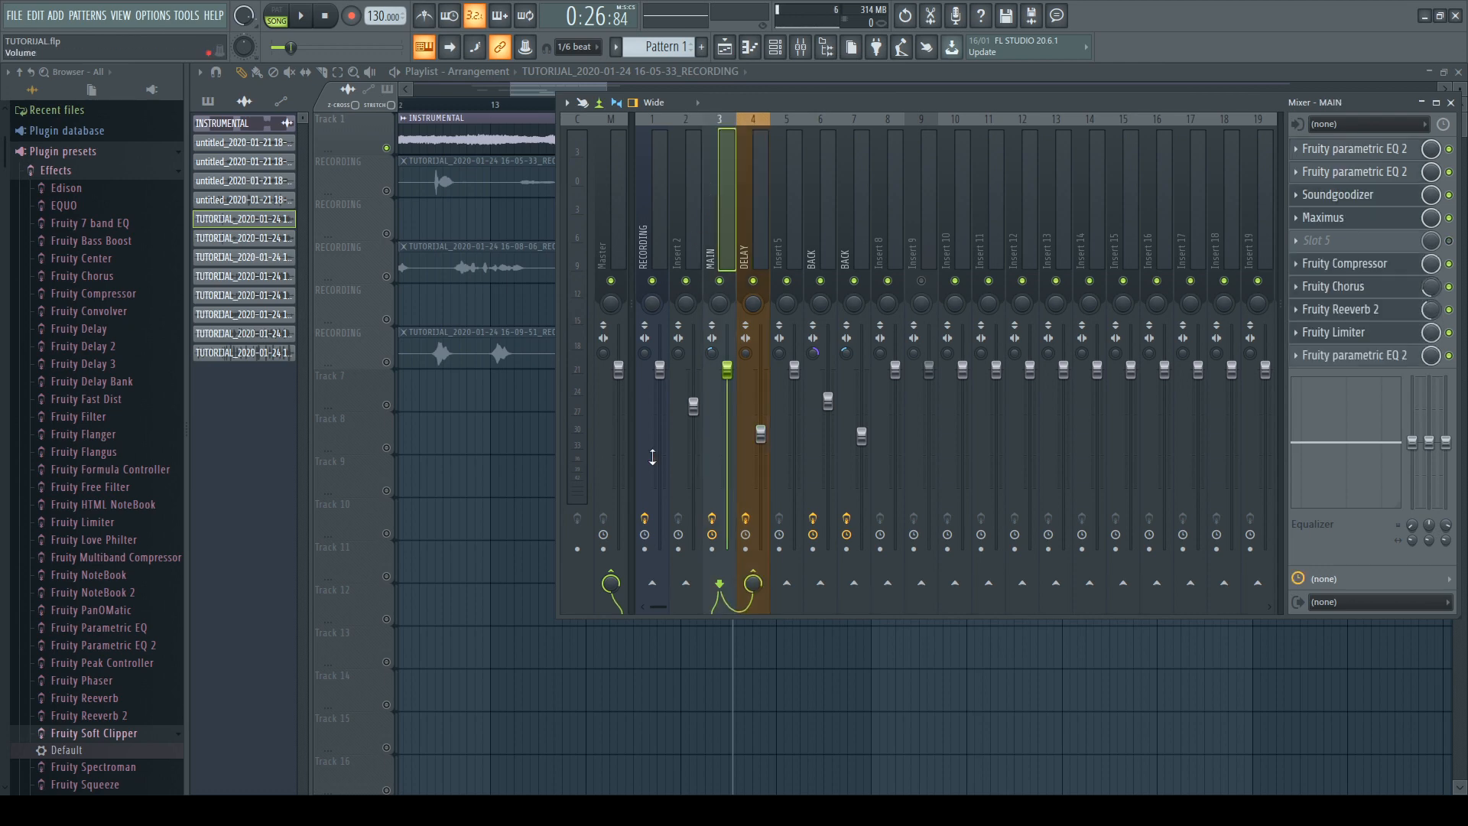
{"action": "left_click_drag", "start_coordinate": [531, 295], "coordinate": [642, 242]}
{"action": "scroll", "coordinate": [657, 239], "scroll_direction": "down", "scroll_amount": 4}
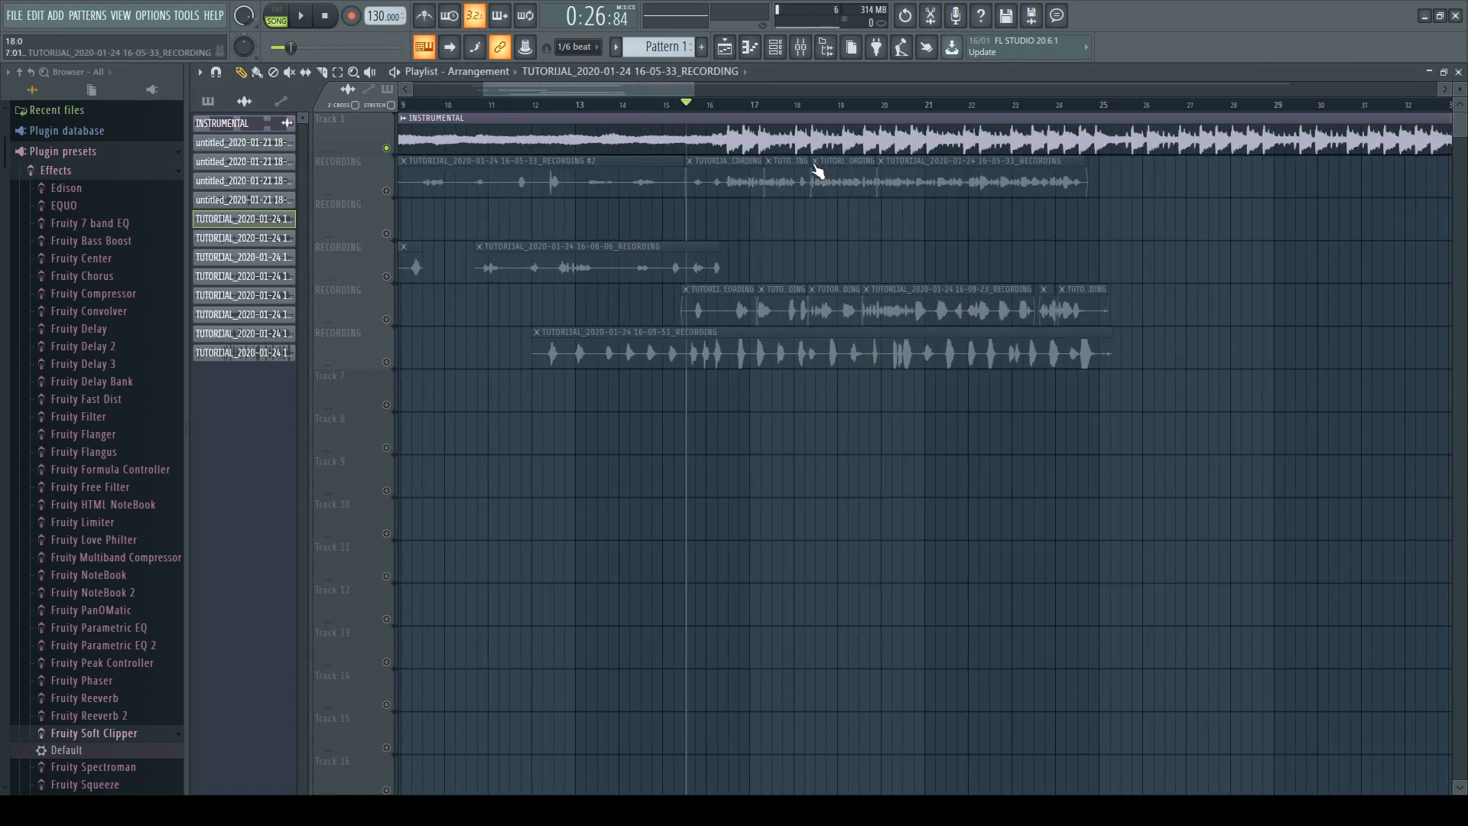
{"action": "left_click", "coordinate": [801, 49]}
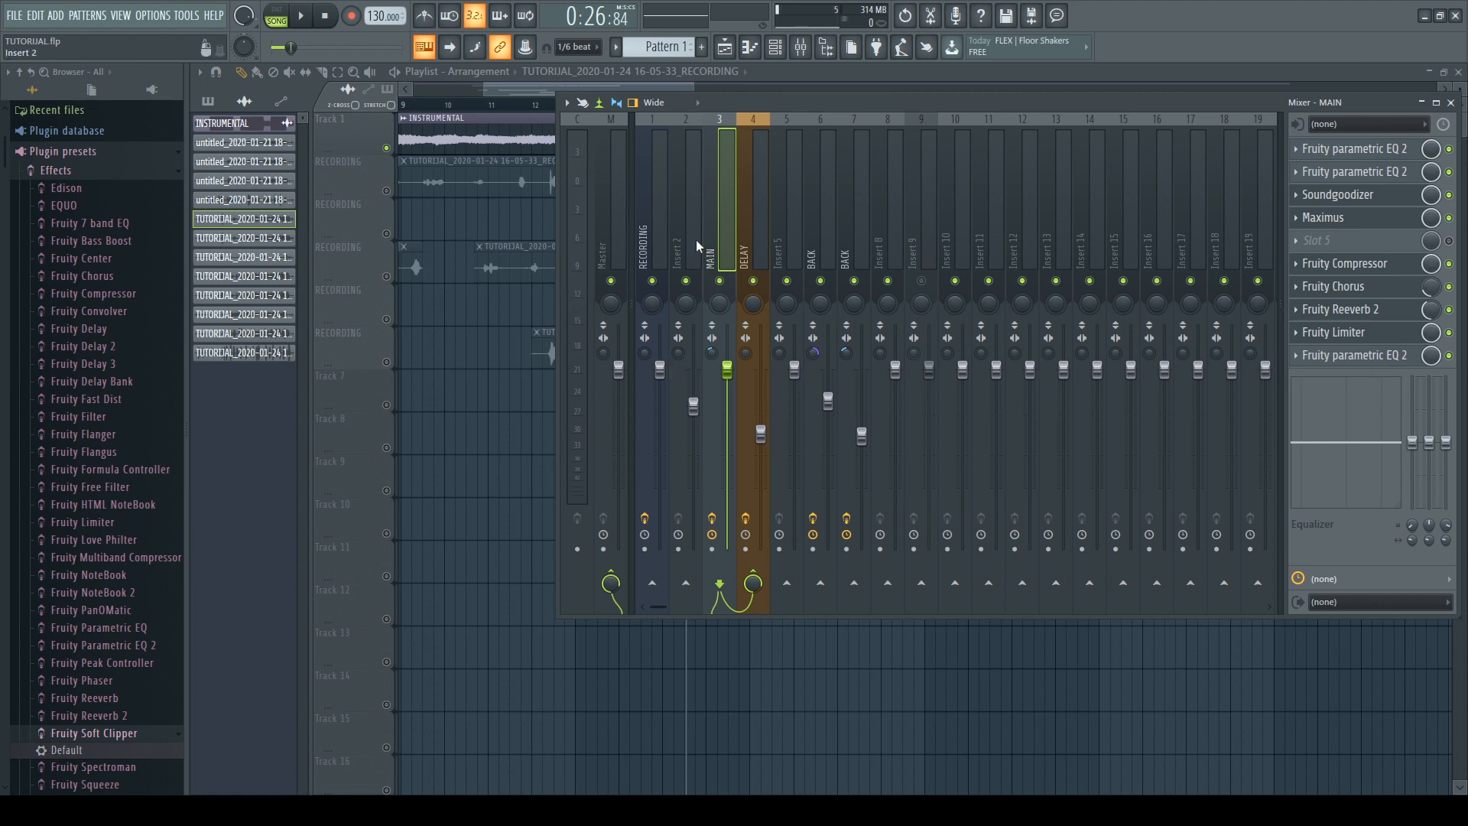
{"action": "left_click", "coordinate": [431, 182]}
{"action": "key", "text": "space"}
{"action": "left_click", "coordinate": [801, 46]}
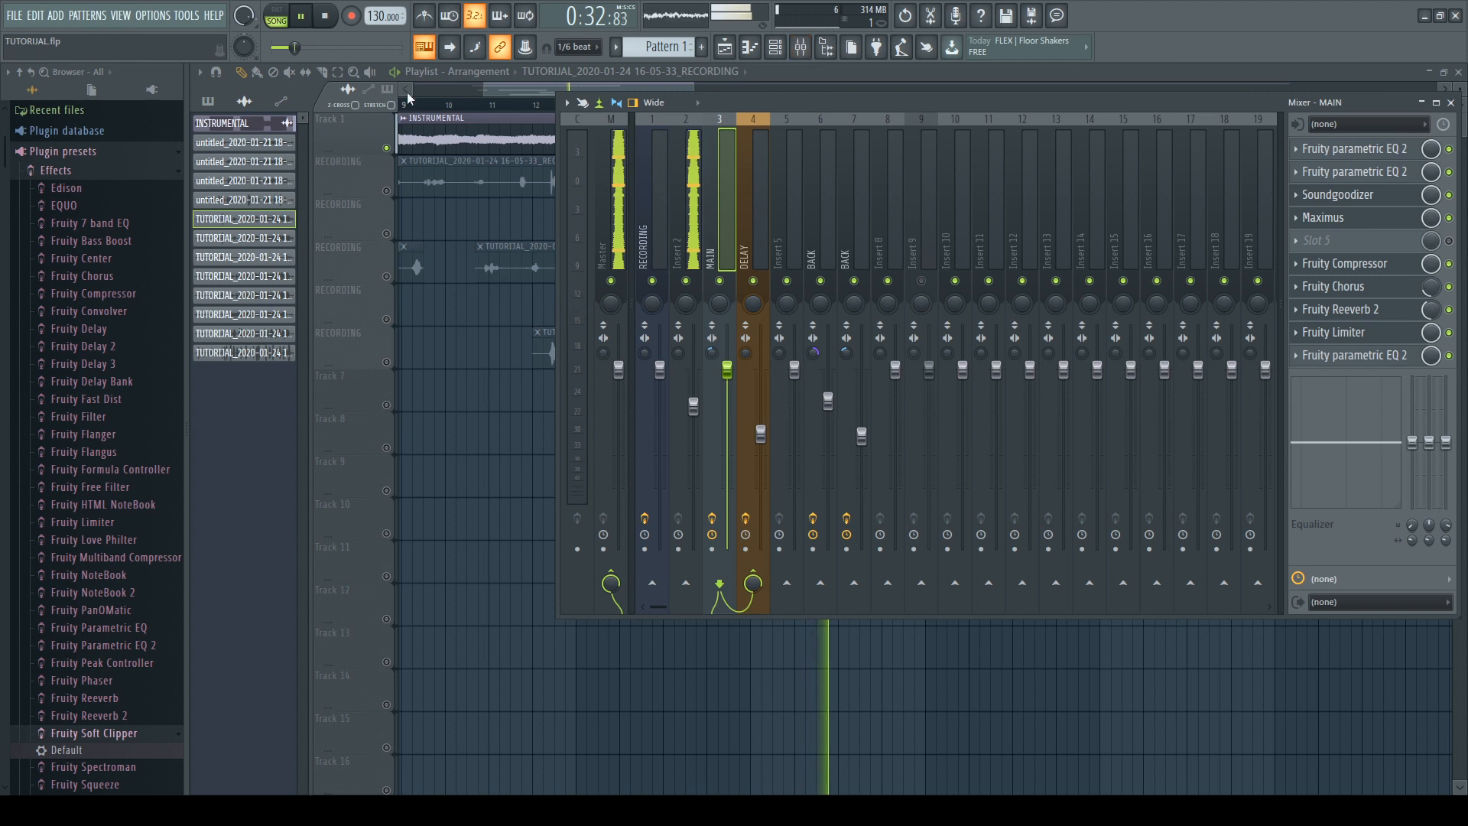
{"action": "left_click", "coordinate": [611, 214]}
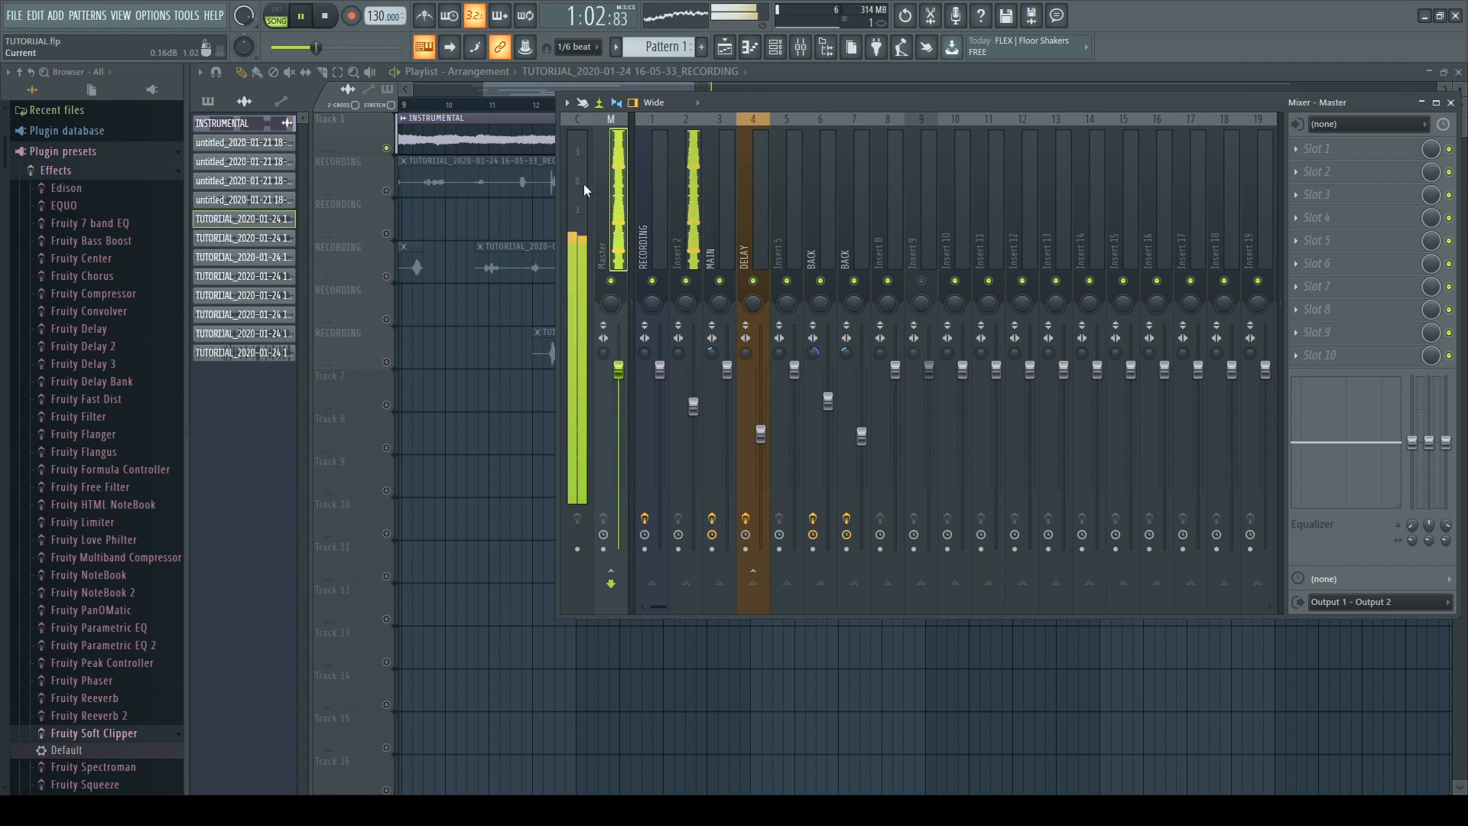
Step: Play the first RECORDING track soloed from about bar 16 and raise the MAIN channel's volume fader slightly
{"action": "left_click", "coordinate": [807, 90]}
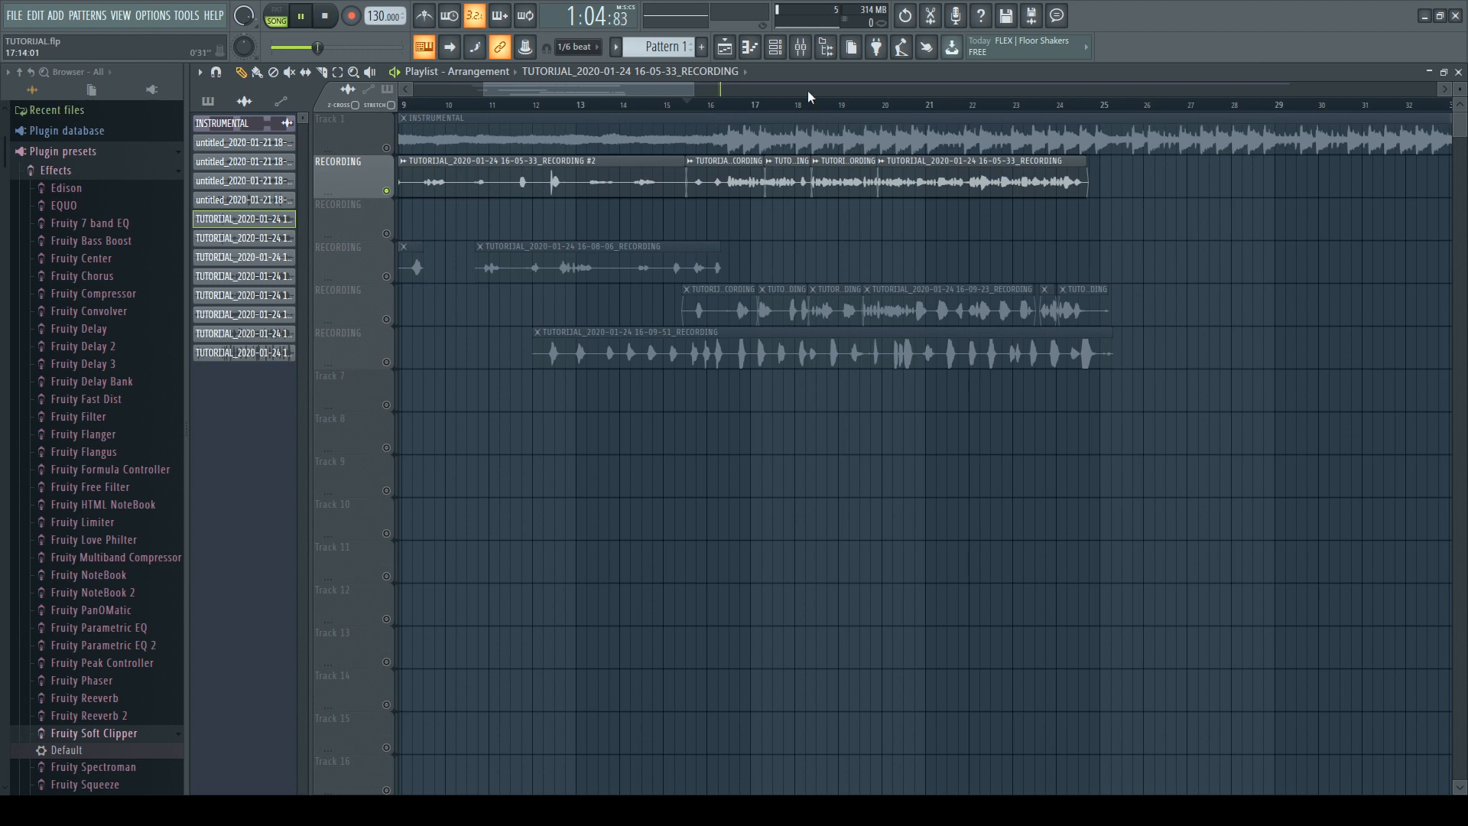
{"action": "left_click", "coordinate": [722, 107]}
{"action": "key", "text": "F9"}
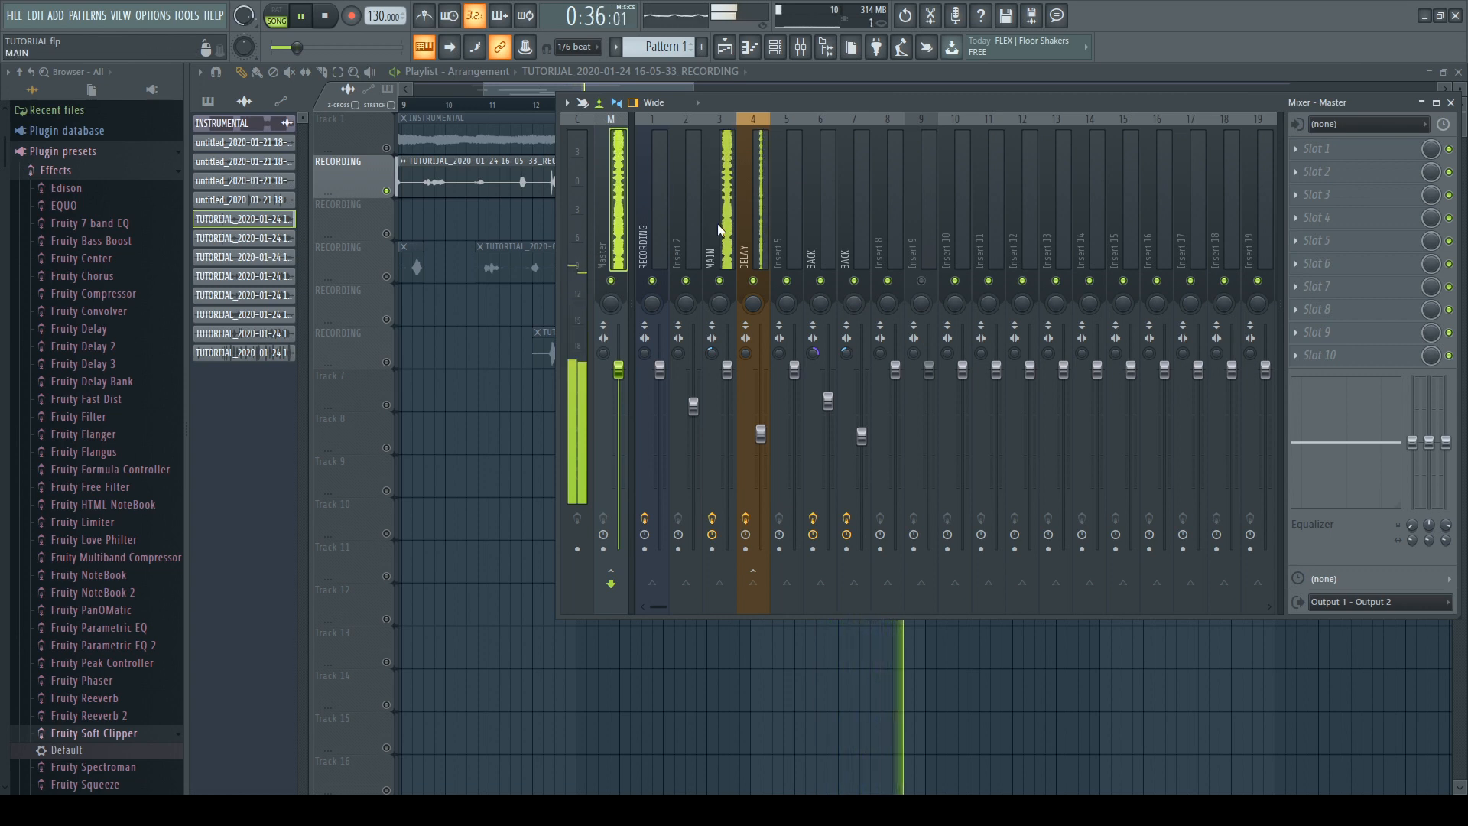
{"action": "left_click", "coordinate": [720, 253]}
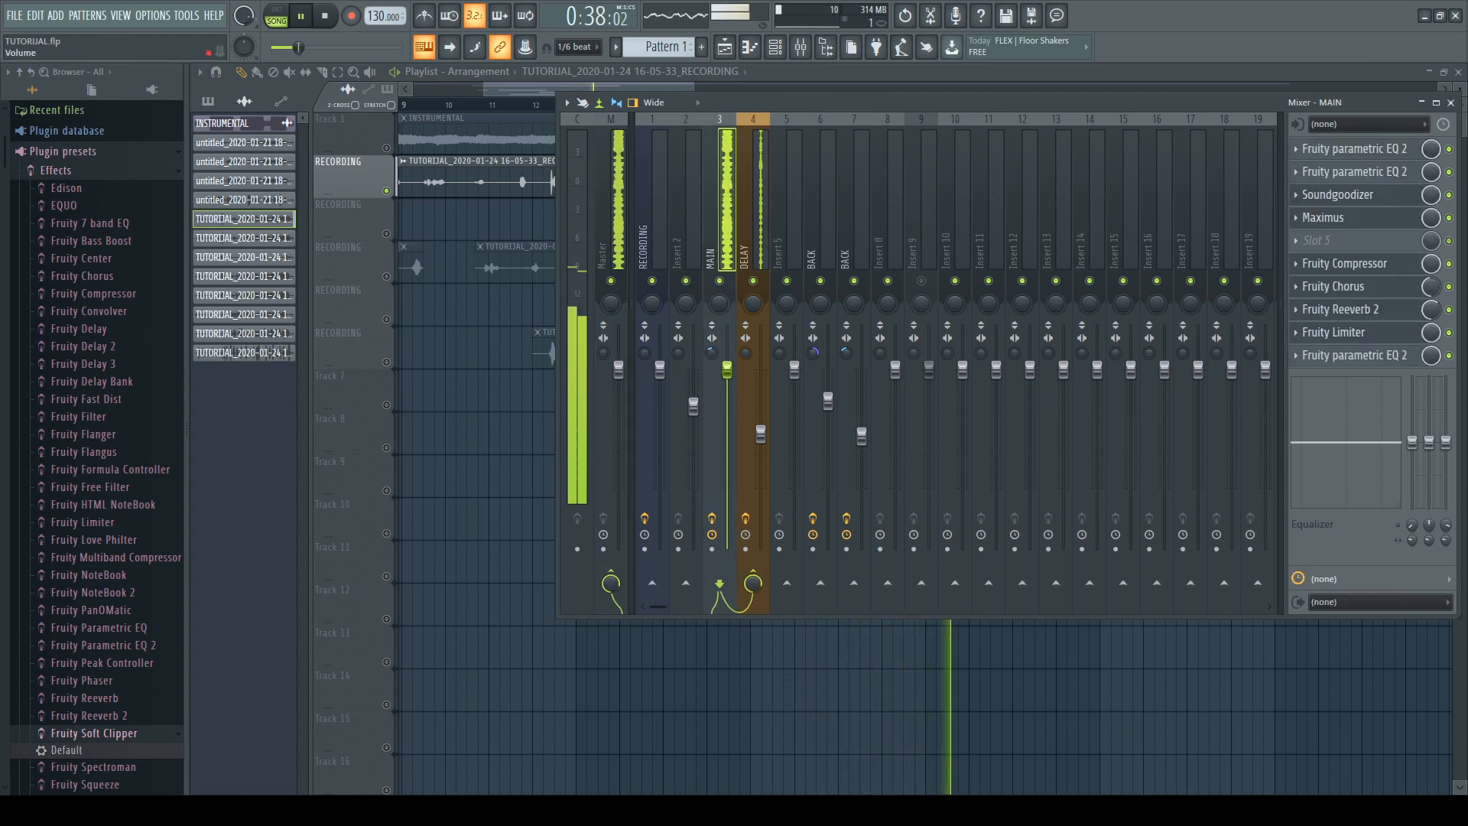
{"action": "left_click_drag", "start_coordinate": [727, 362], "coordinate": [731, 357]}
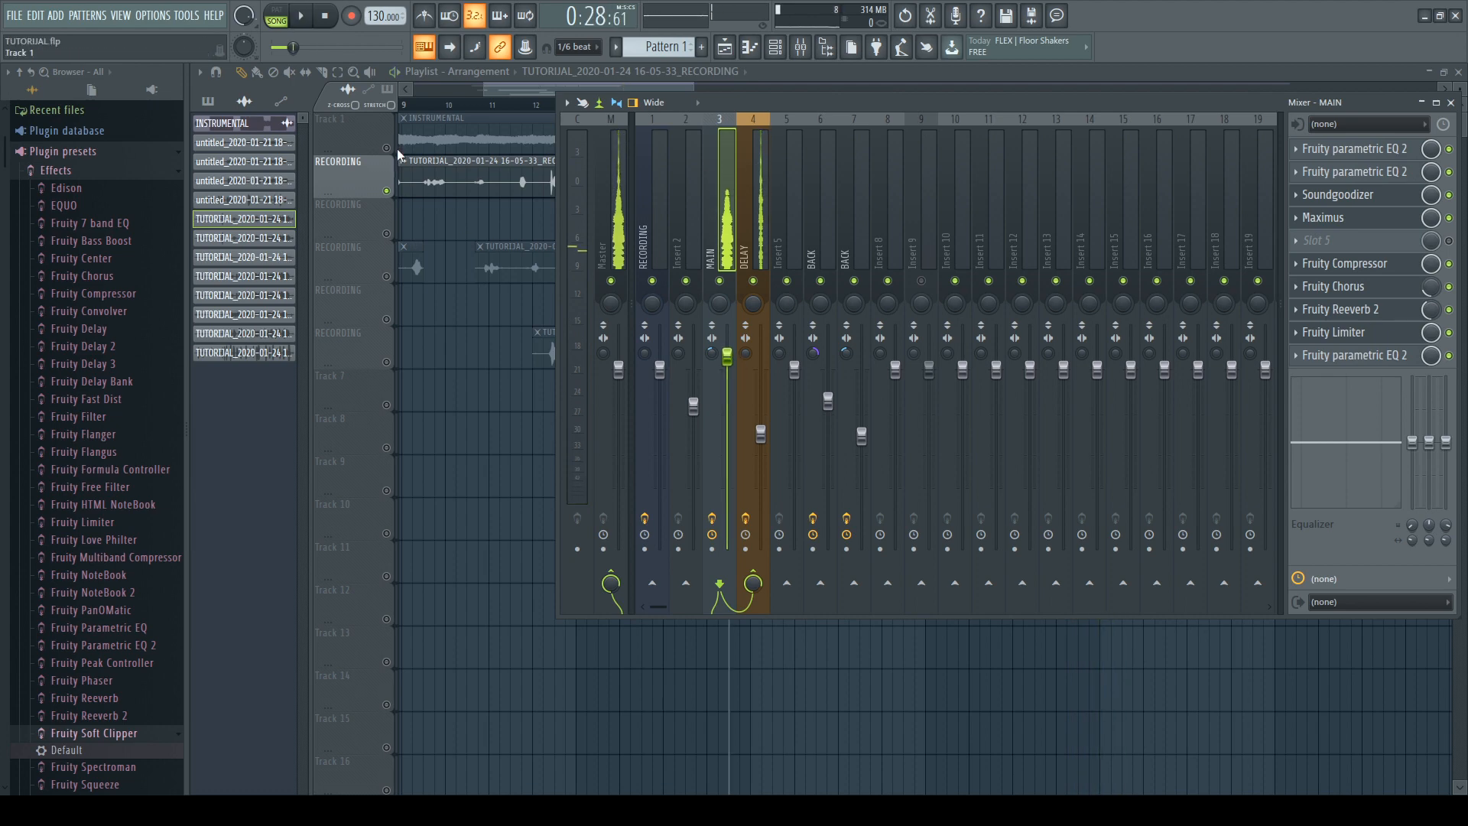
Step: Play the INSTRUMENTAL together with the main RECORDING track and compare the MAIN and Master channel levels
{"action": "key", "text": "F9"}
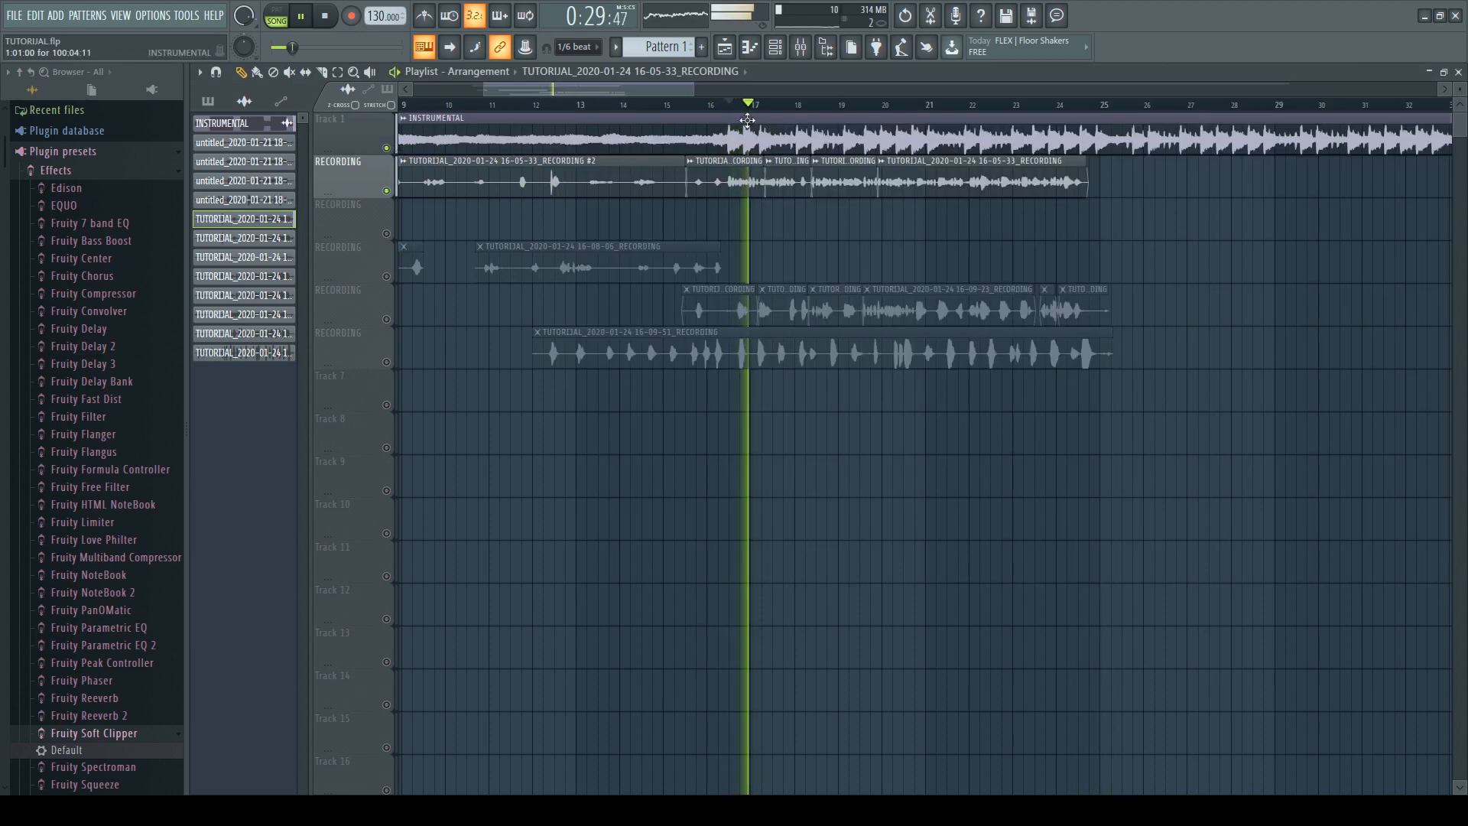
{"action": "key", "text": "space"}
{"action": "key", "text": "space"}
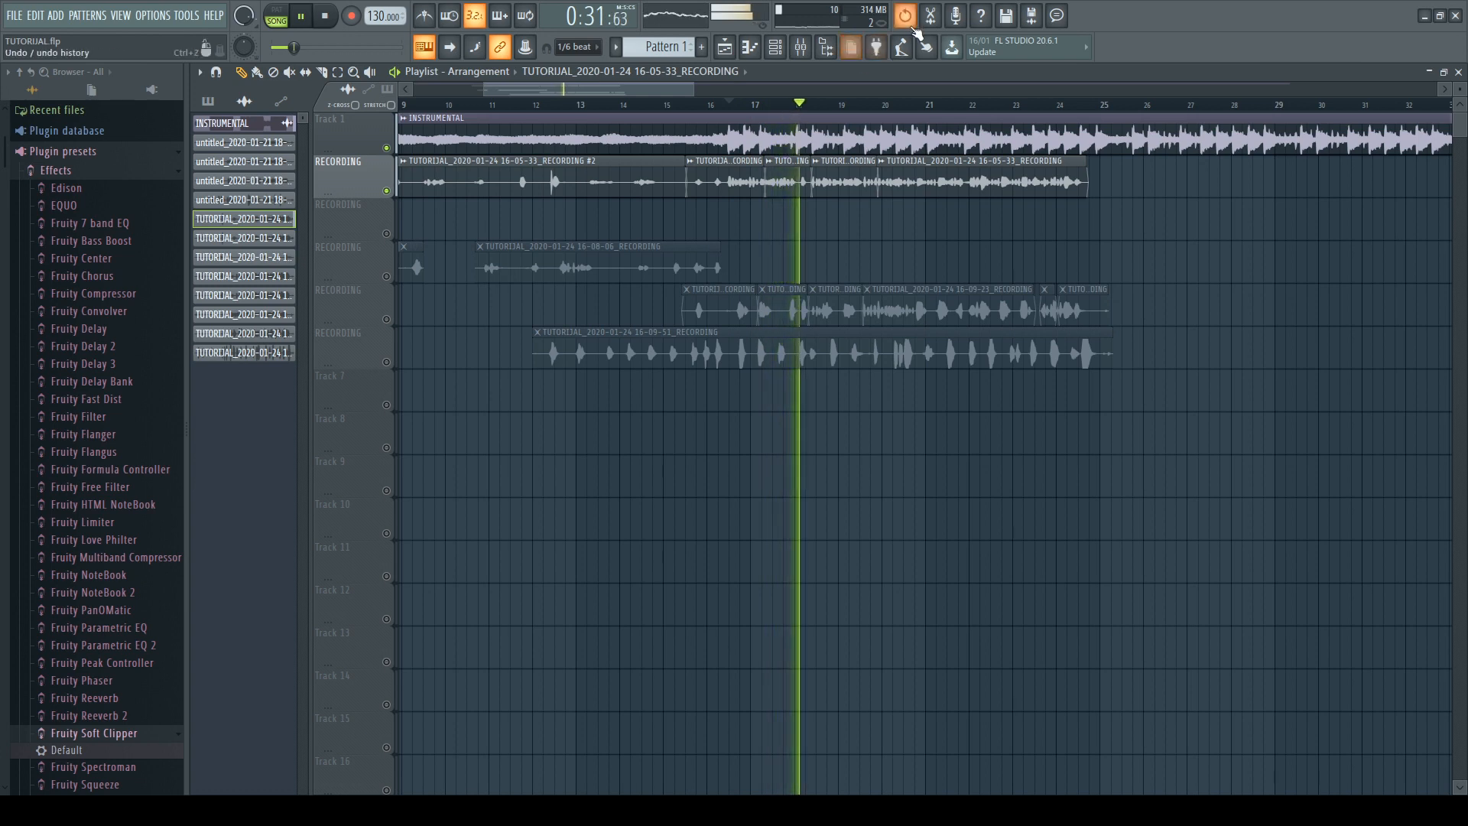
{"action": "left_click", "coordinate": [816, 46]}
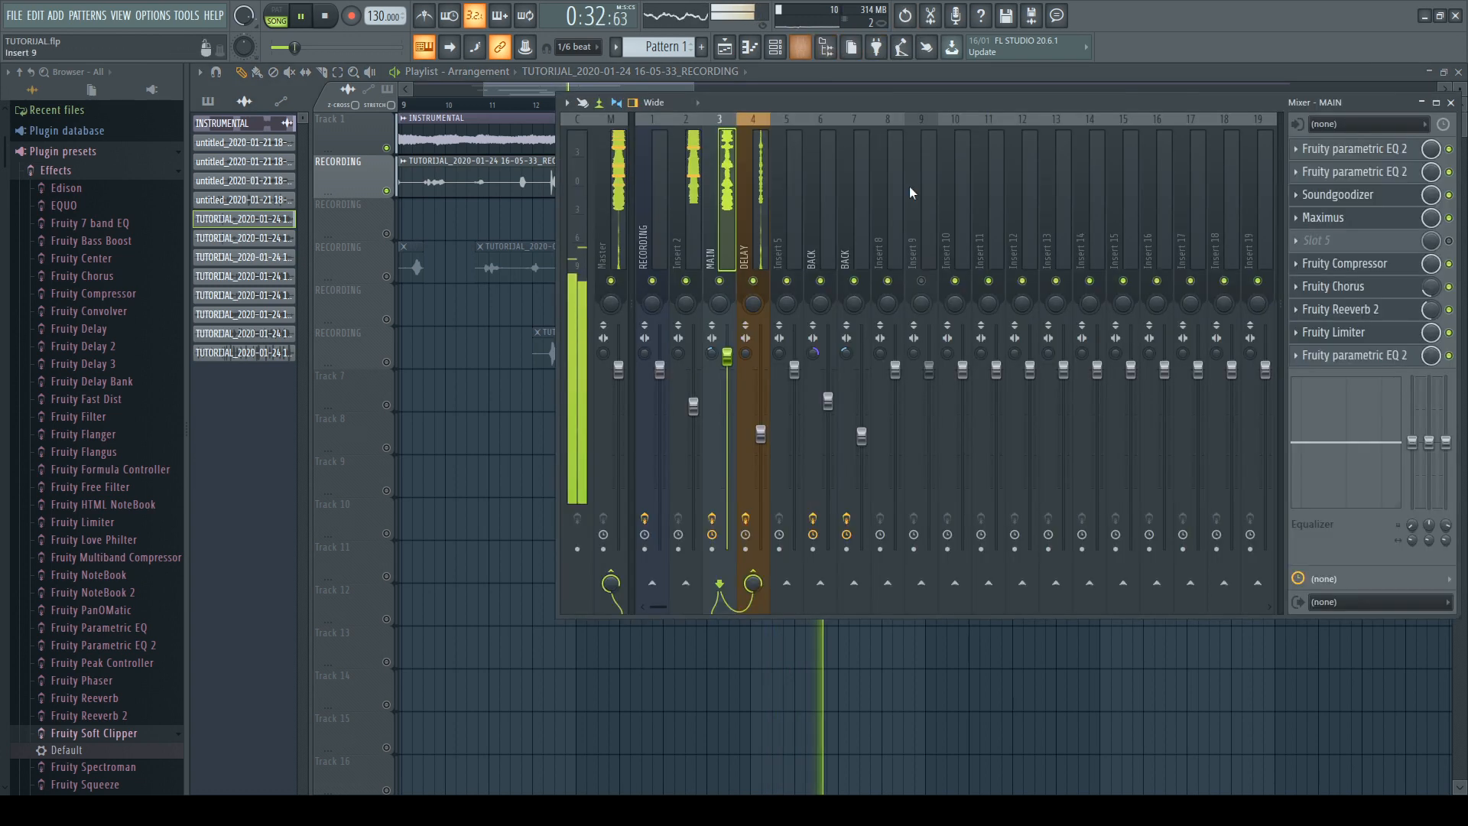
{"action": "left_click", "coordinate": [730, 214]}
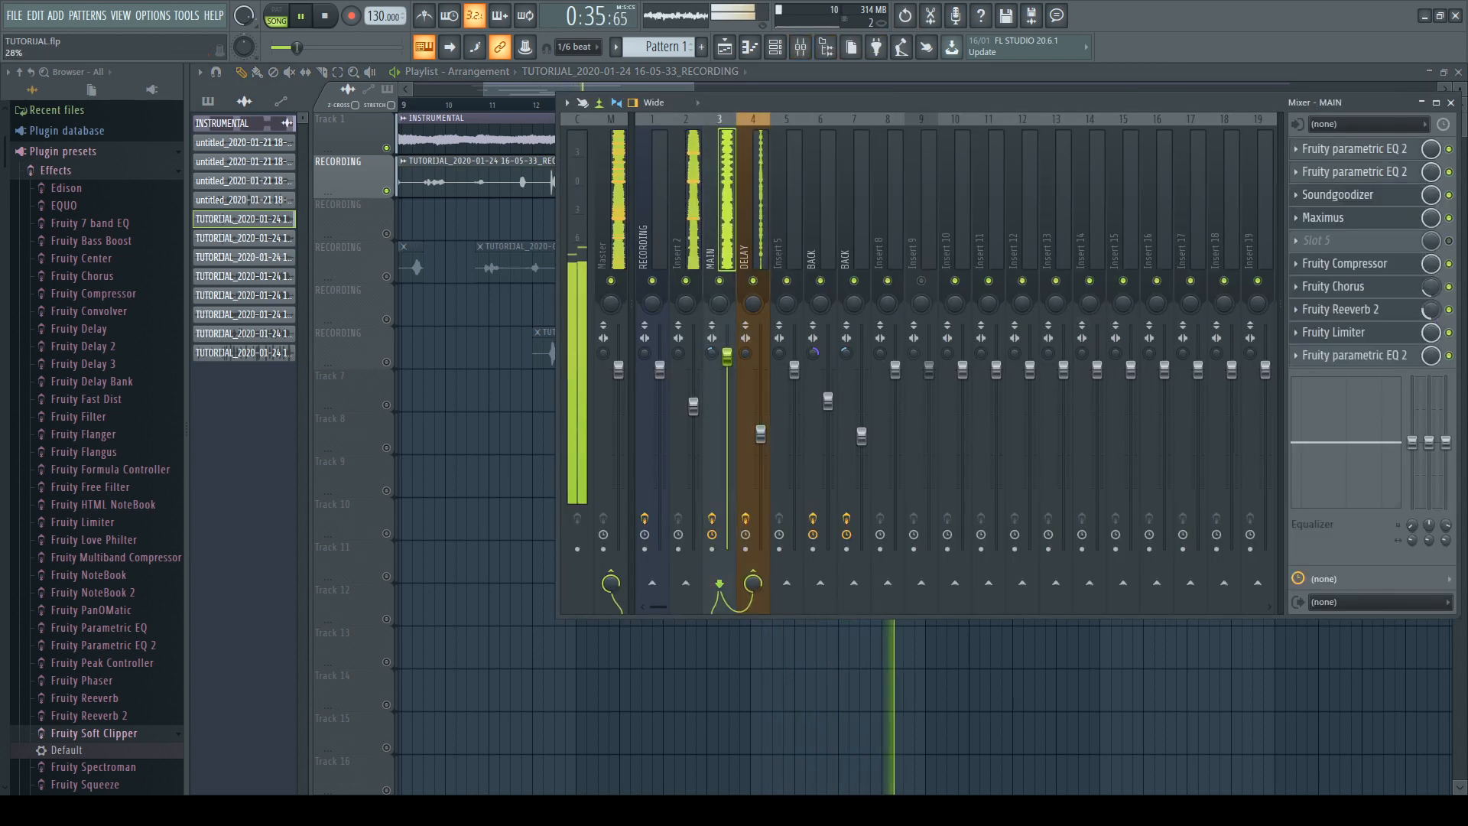
{"action": "left_click", "coordinate": [622, 225]}
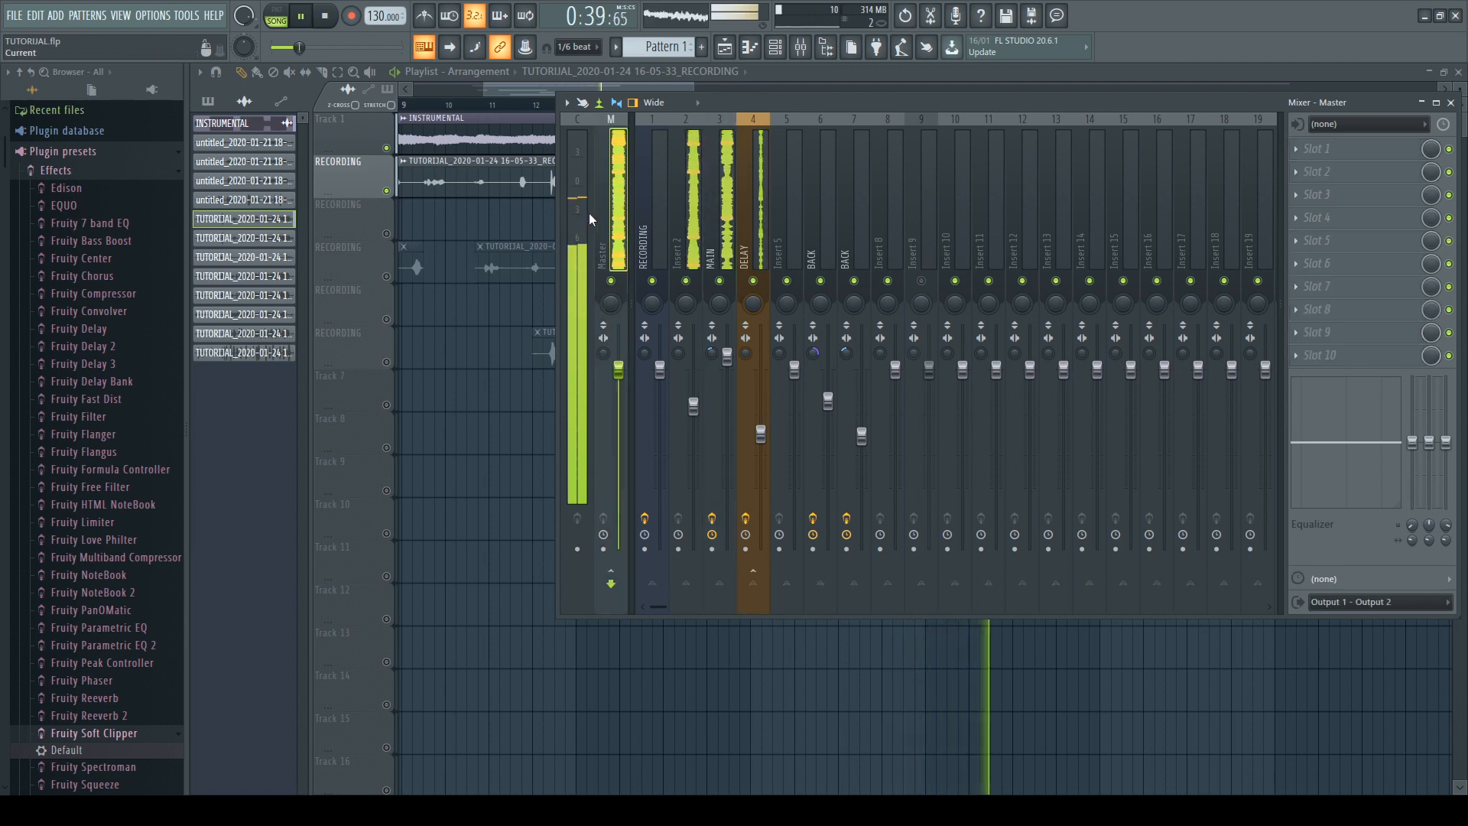
{"action": "key", "text": "space"}
{"action": "key", "text": "F9"}
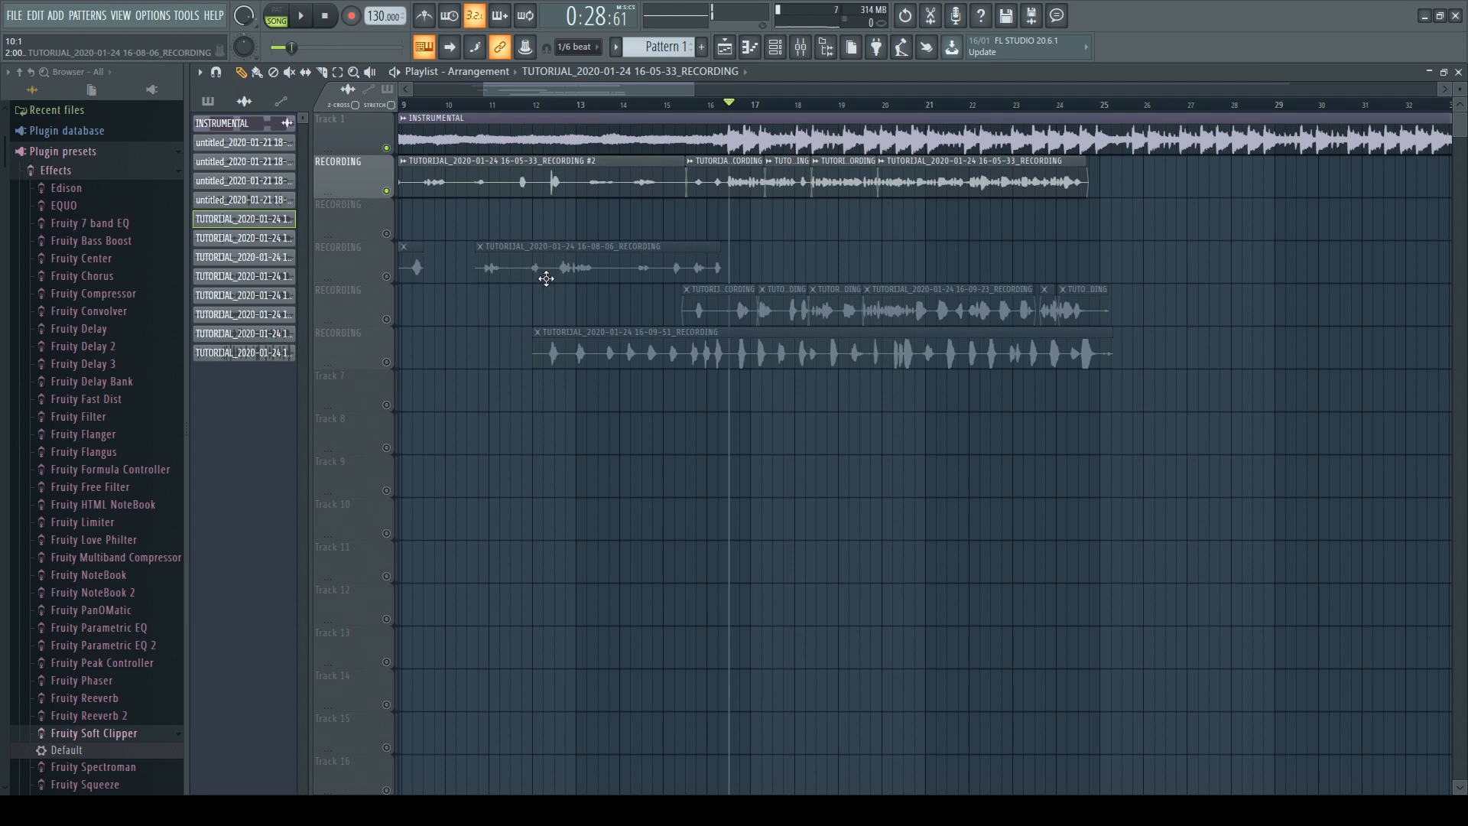
Step: Look through the mixer's DELAY, Insert 5 and BACK channels, and return to the playlist with MAIN selected
{"action": "scroll", "coordinate": [753, 246], "scroll_direction": "up", "scroll_amount": 2}
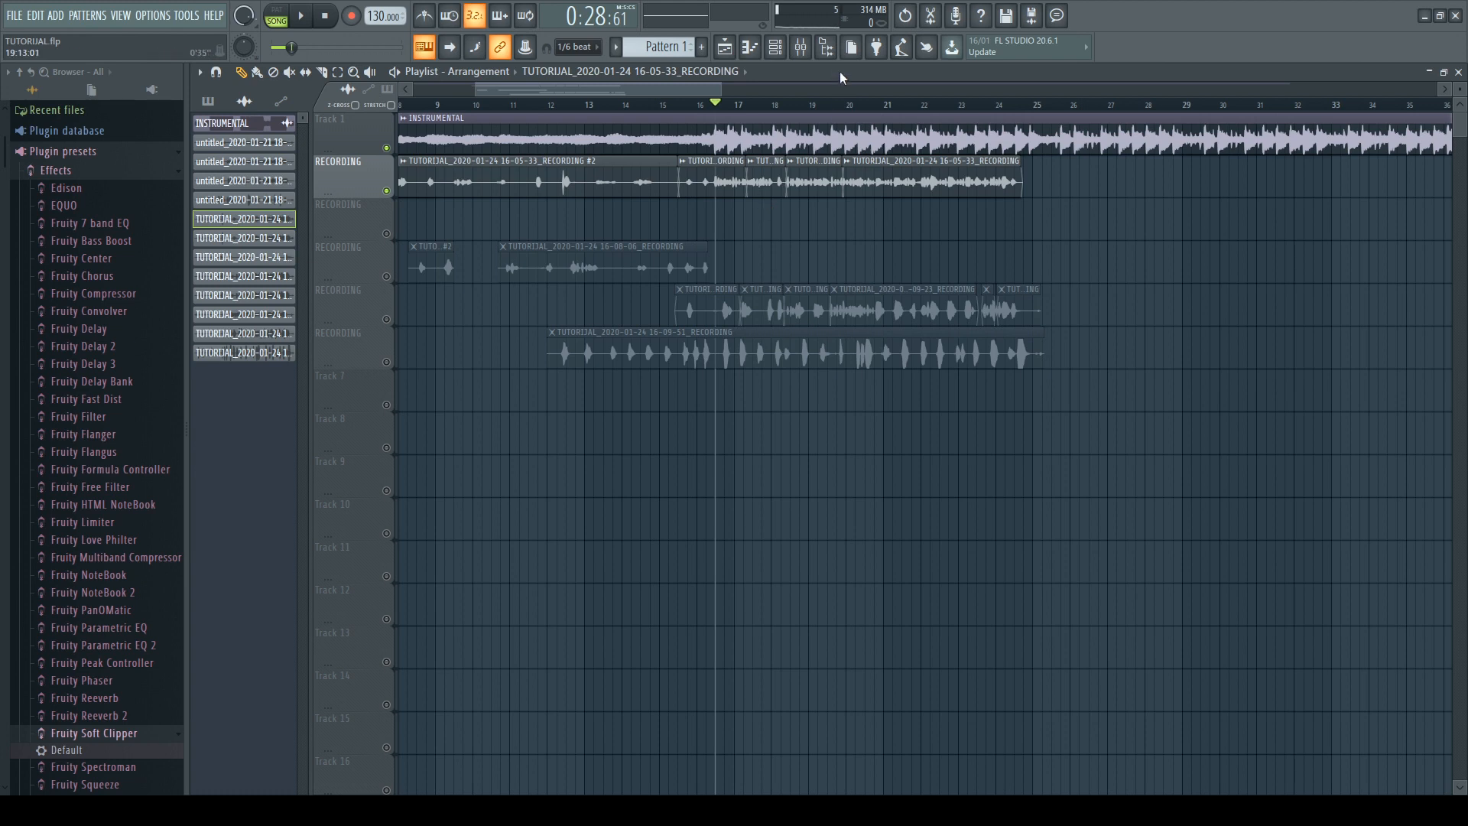
{"action": "left_click", "coordinate": [801, 48]}
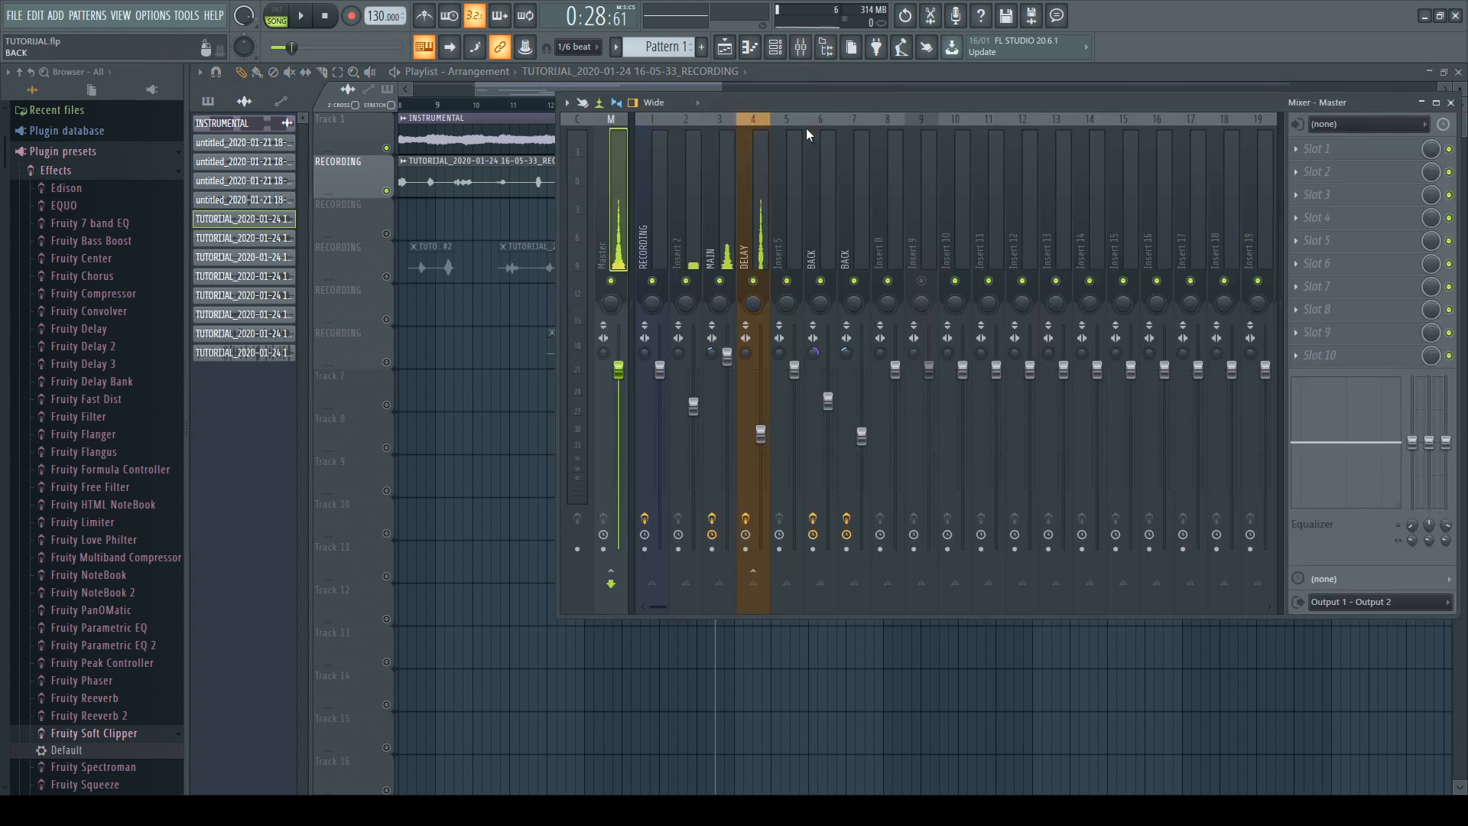
{"action": "left_click", "coordinate": [764, 202]}
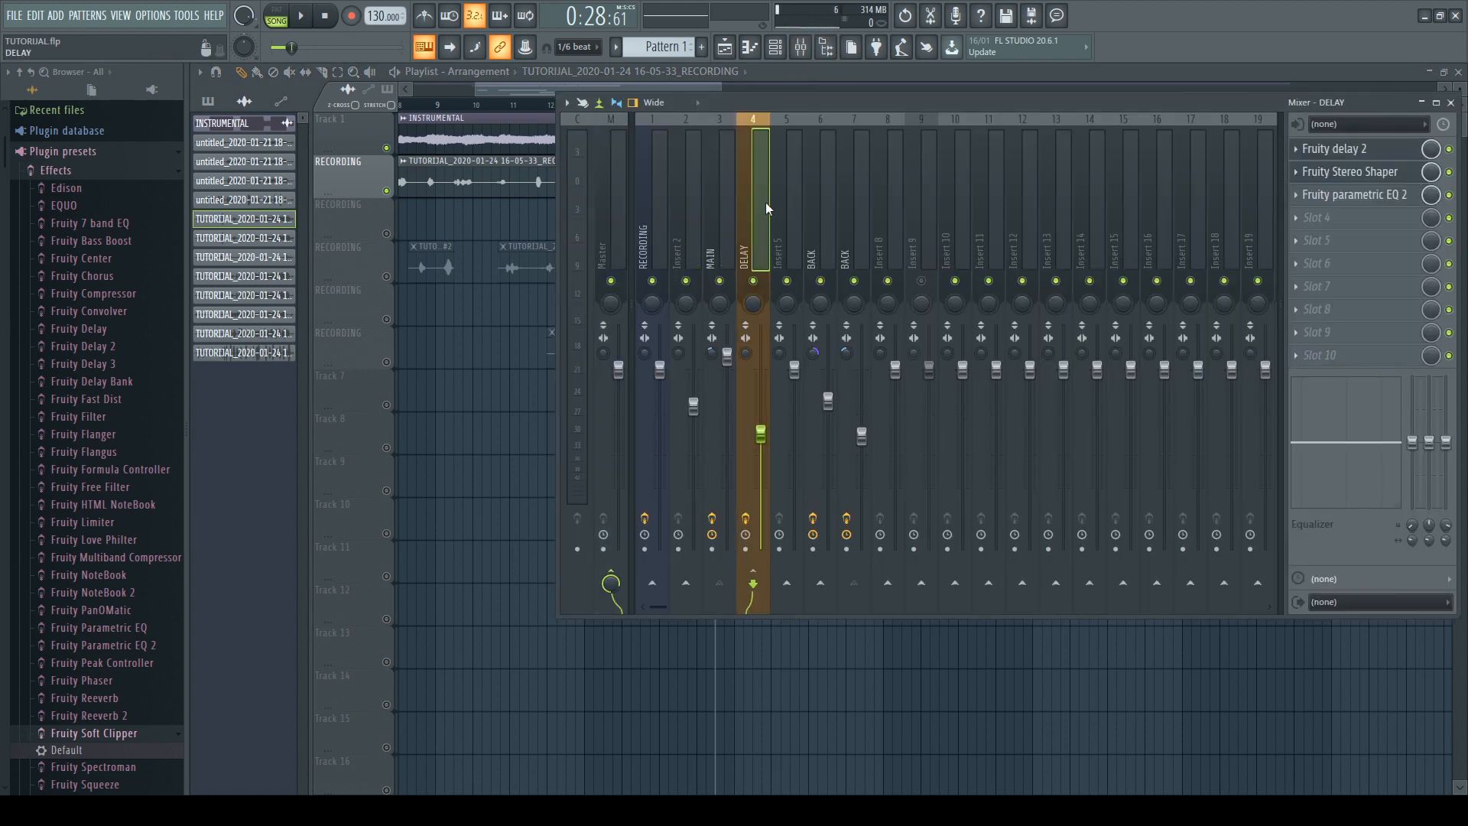
{"action": "left_click", "coordinate": [796, 201]}
{"action": "left_click", "coordinate": [837, 198]}
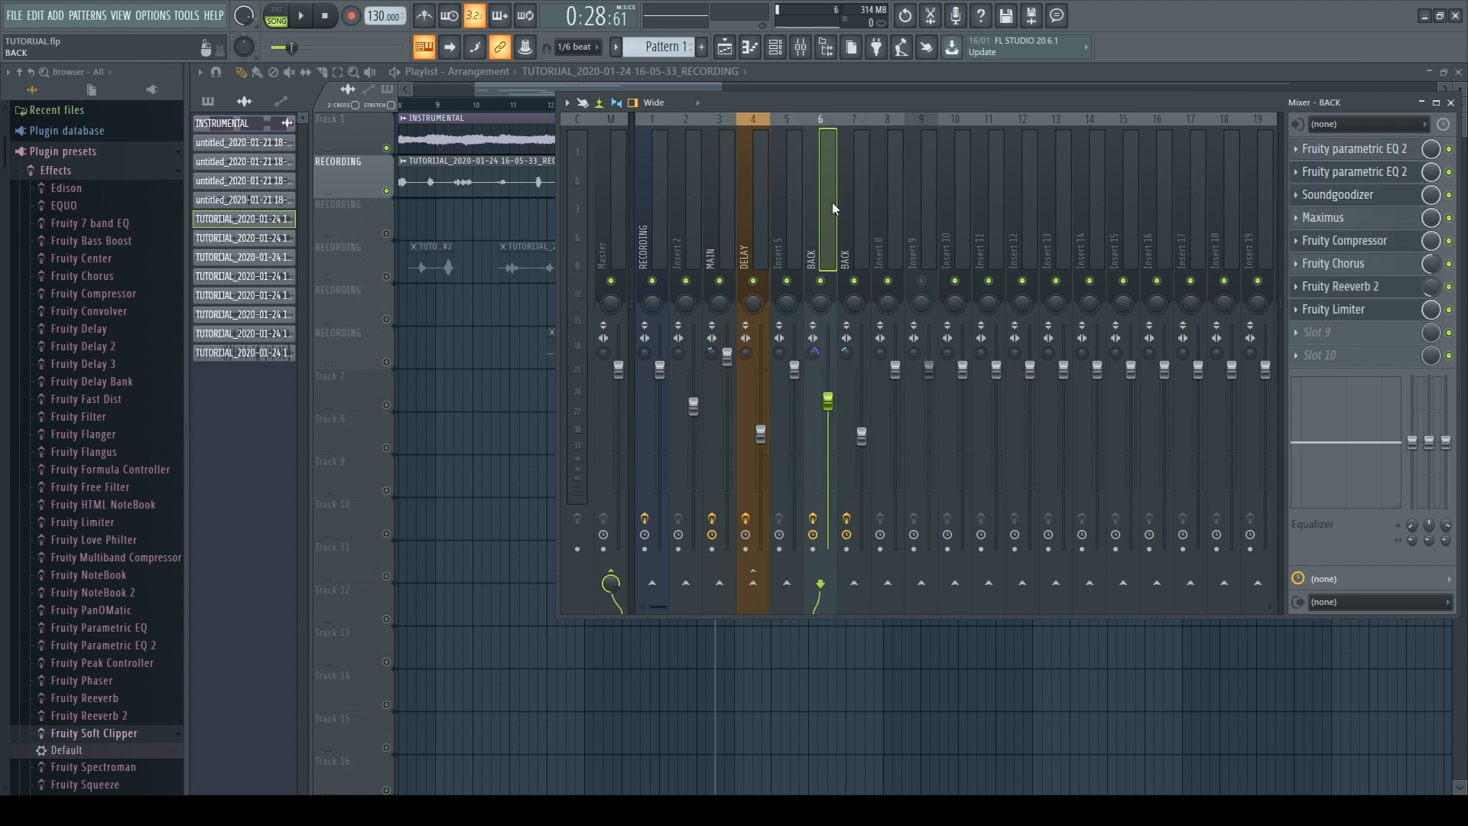
{"action": "left_click", "coordinate": [727, 202]}
{"action": "key", "text": "F9"}
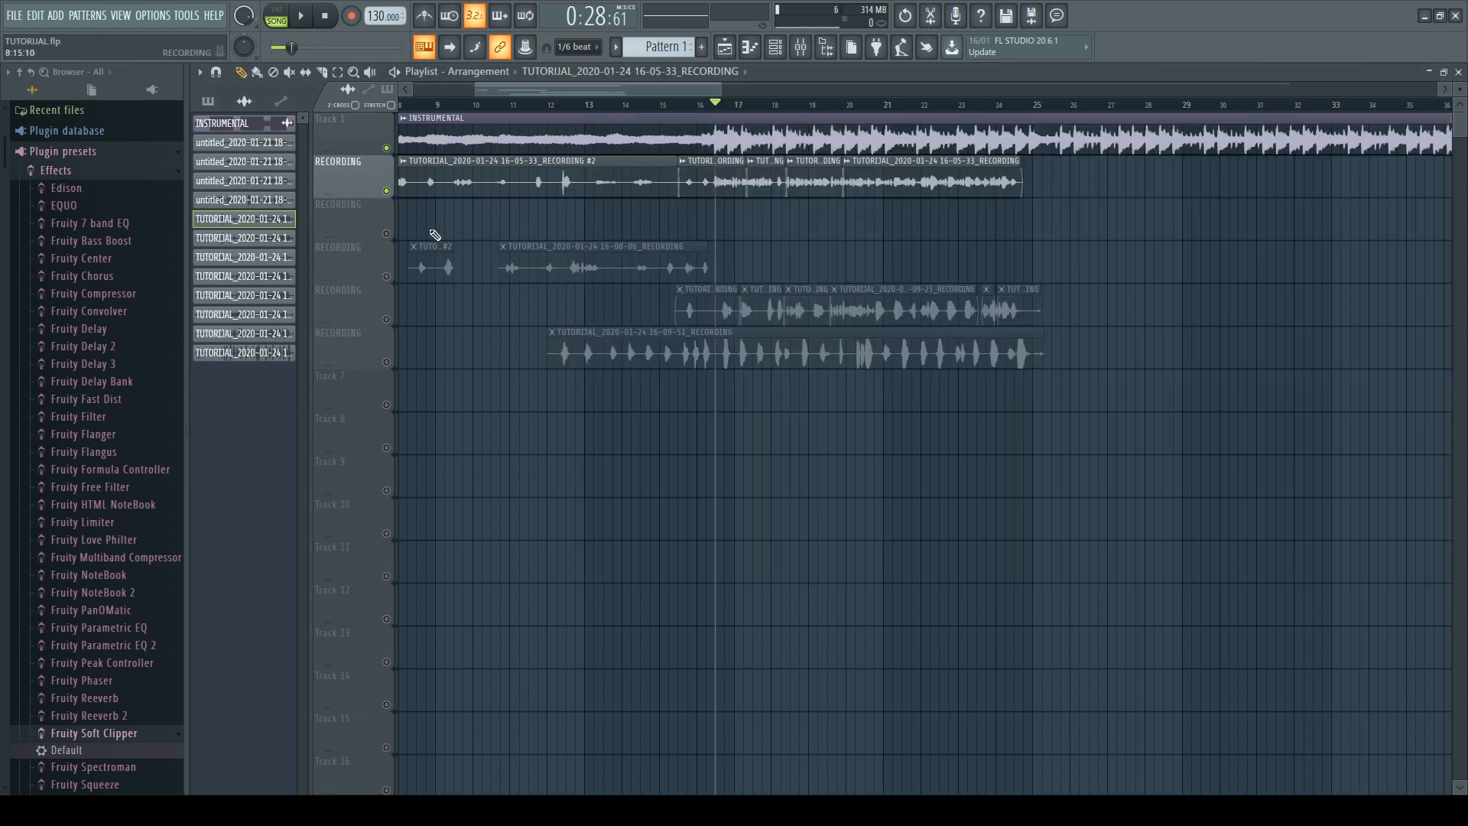
Step: Solo the RECORDING track holding the 16-09-23 takes and play it to check its signal on the BACK channel
{"action": "right_click", "coordinate": [388, 320]}
{"action": "key", "text": "space"}
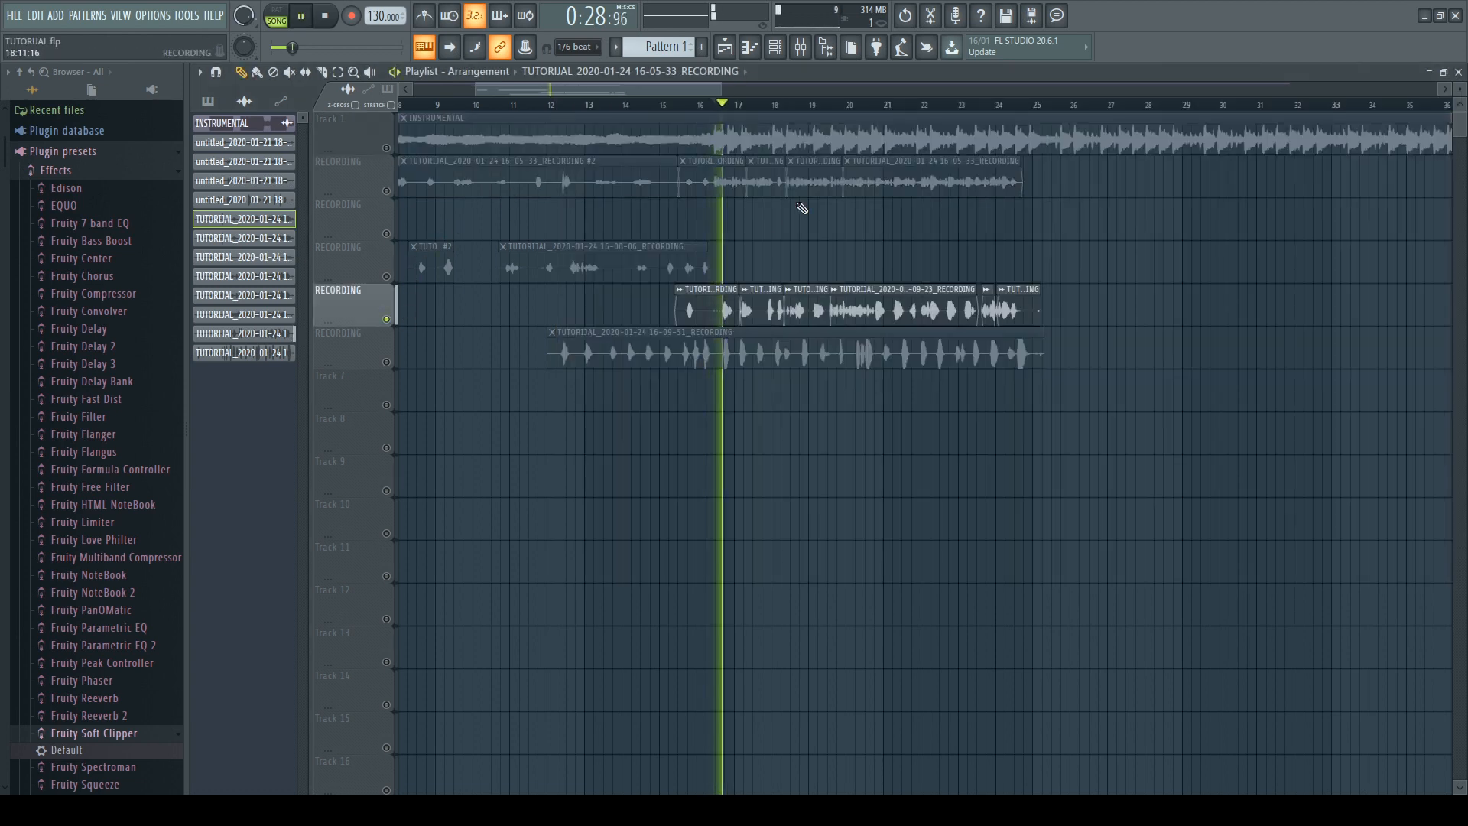
{"action": "left_click", "coordinate": [816, 47]}
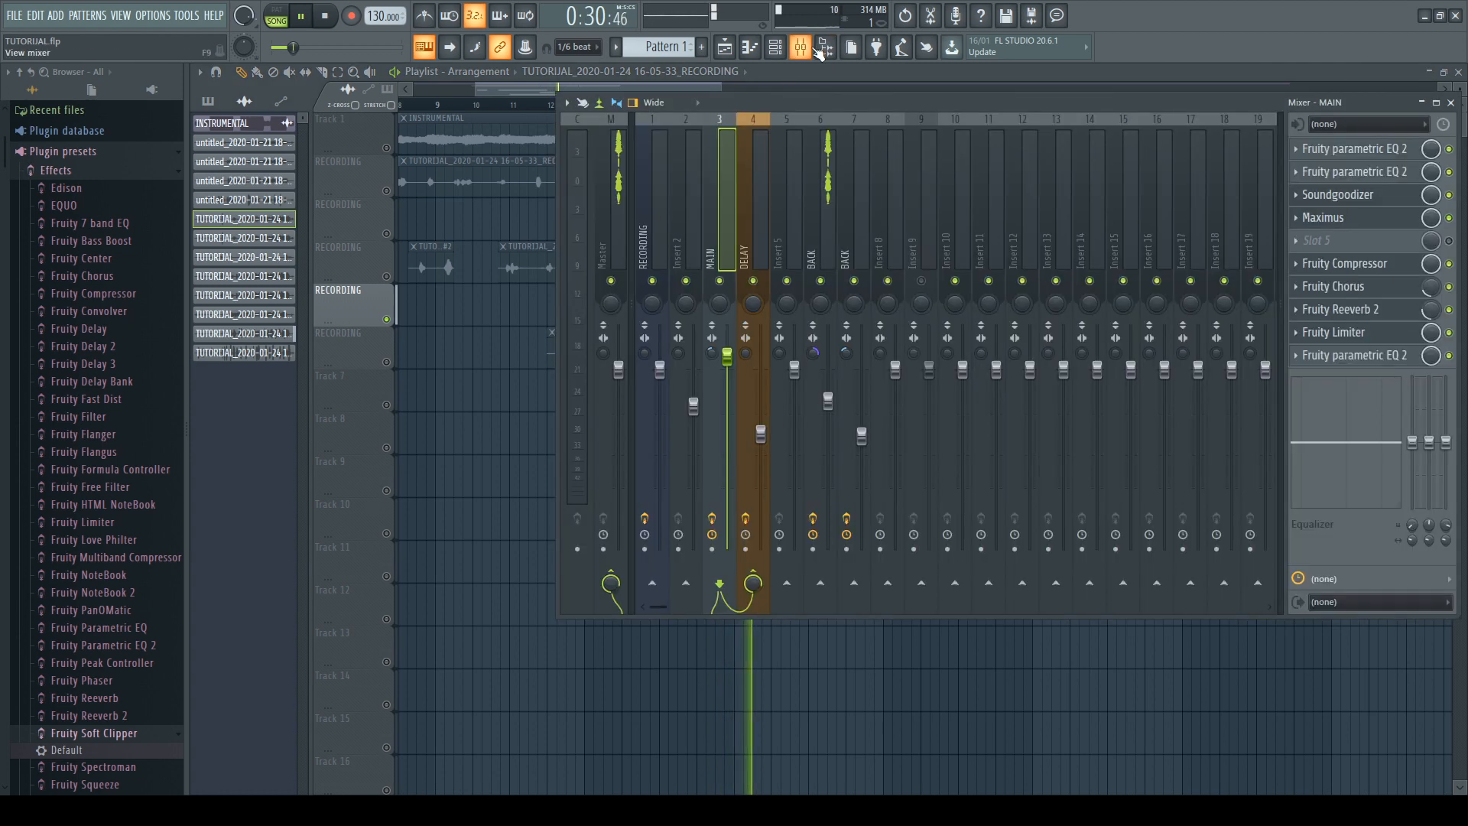
{"action": "left_click", "coordinate": [815, 217]}
{"action": "key", "text": "space"}
Step: Copy the MAIN channel's full mixer preset, including its effect chain, onto Insert 10
{"action": "left_click", "coordinate": [726, 217]}
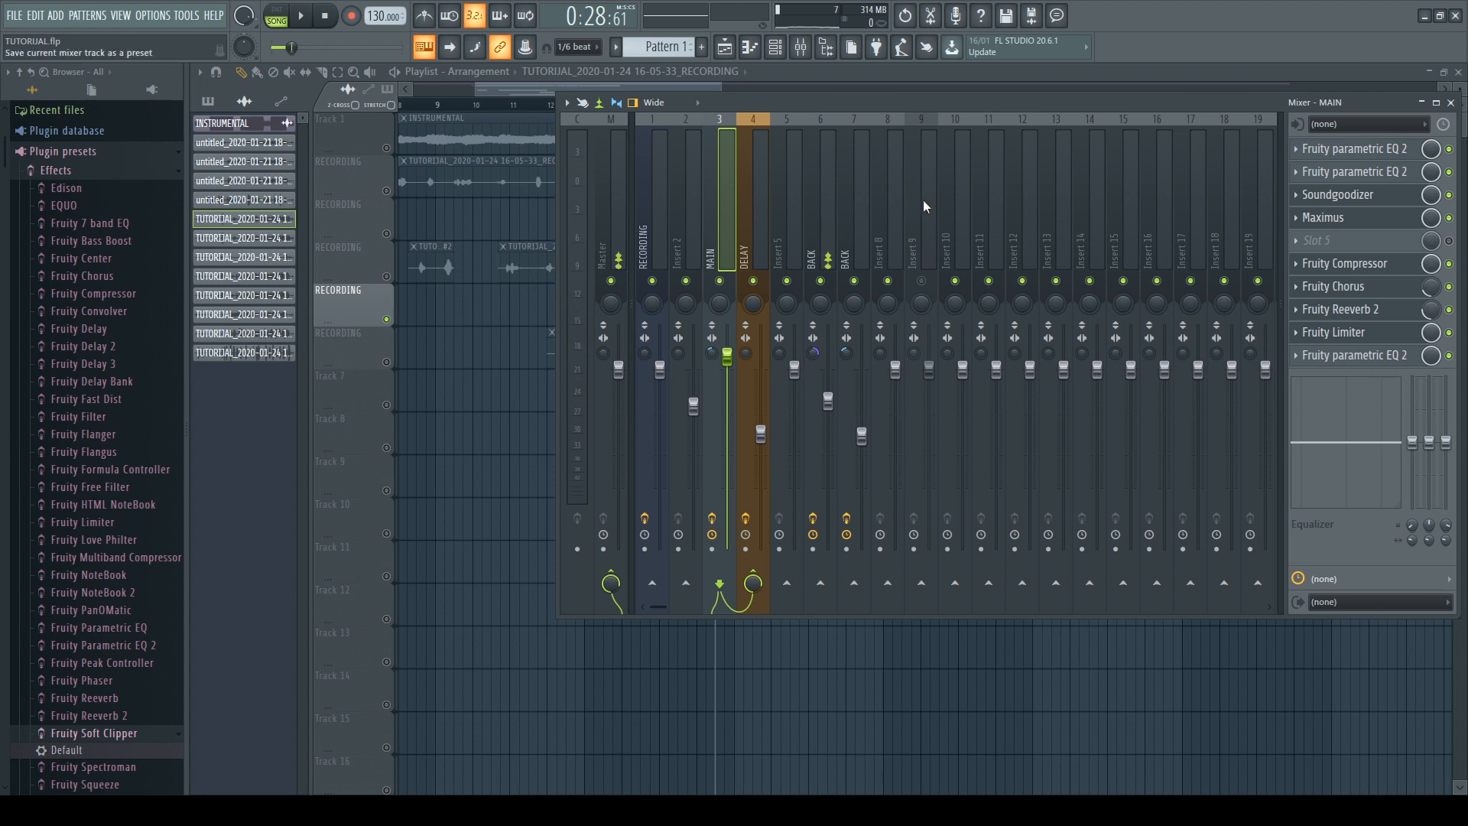
{"action": "left_click_drag", "start_coordinate": [929, 199], "coordinate": [840, 95]}
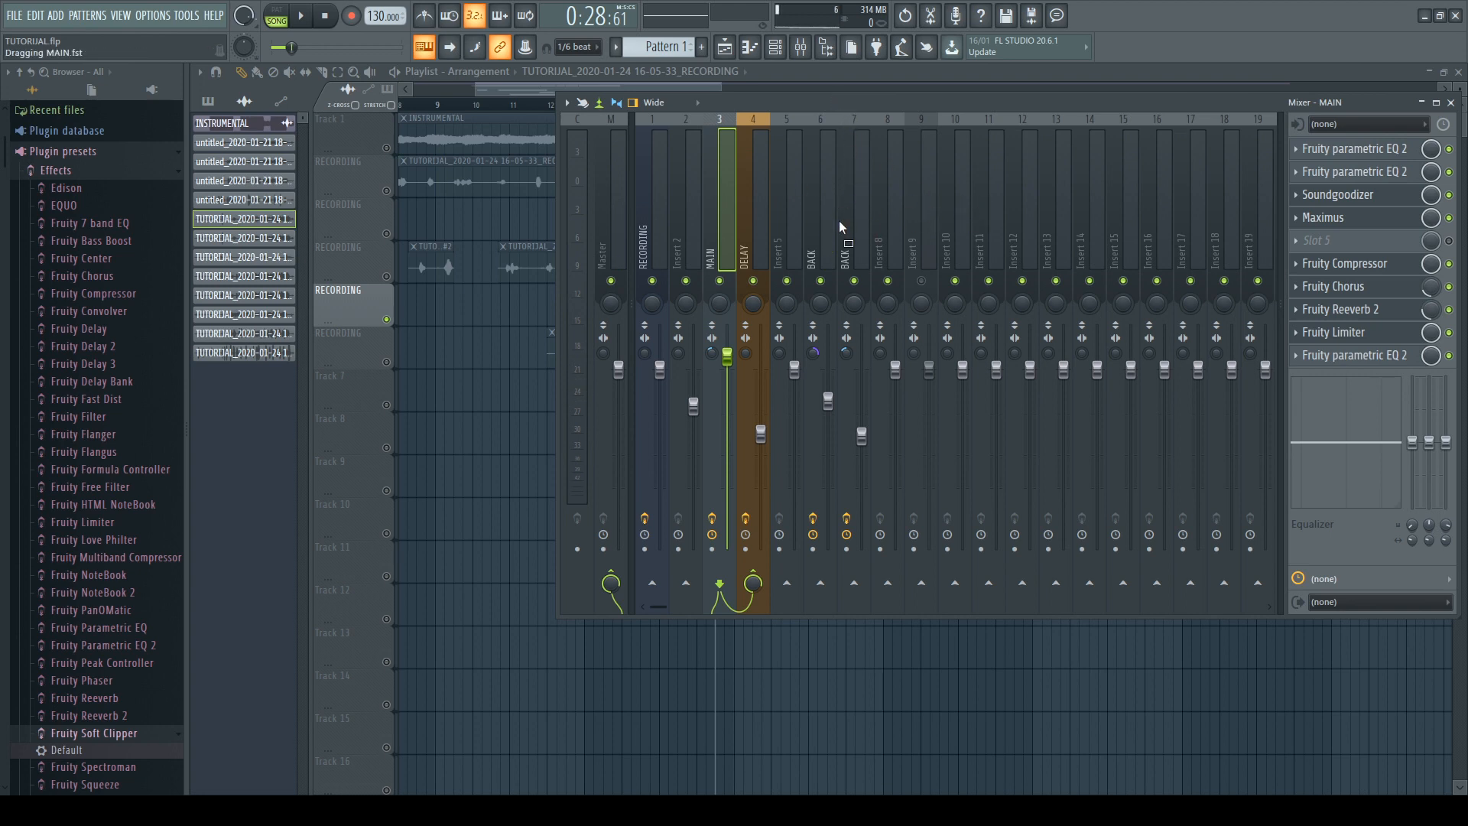
{"action": "left_click_drag", "start_coordinate": [953, 217], "coordinate": [963, 214]}
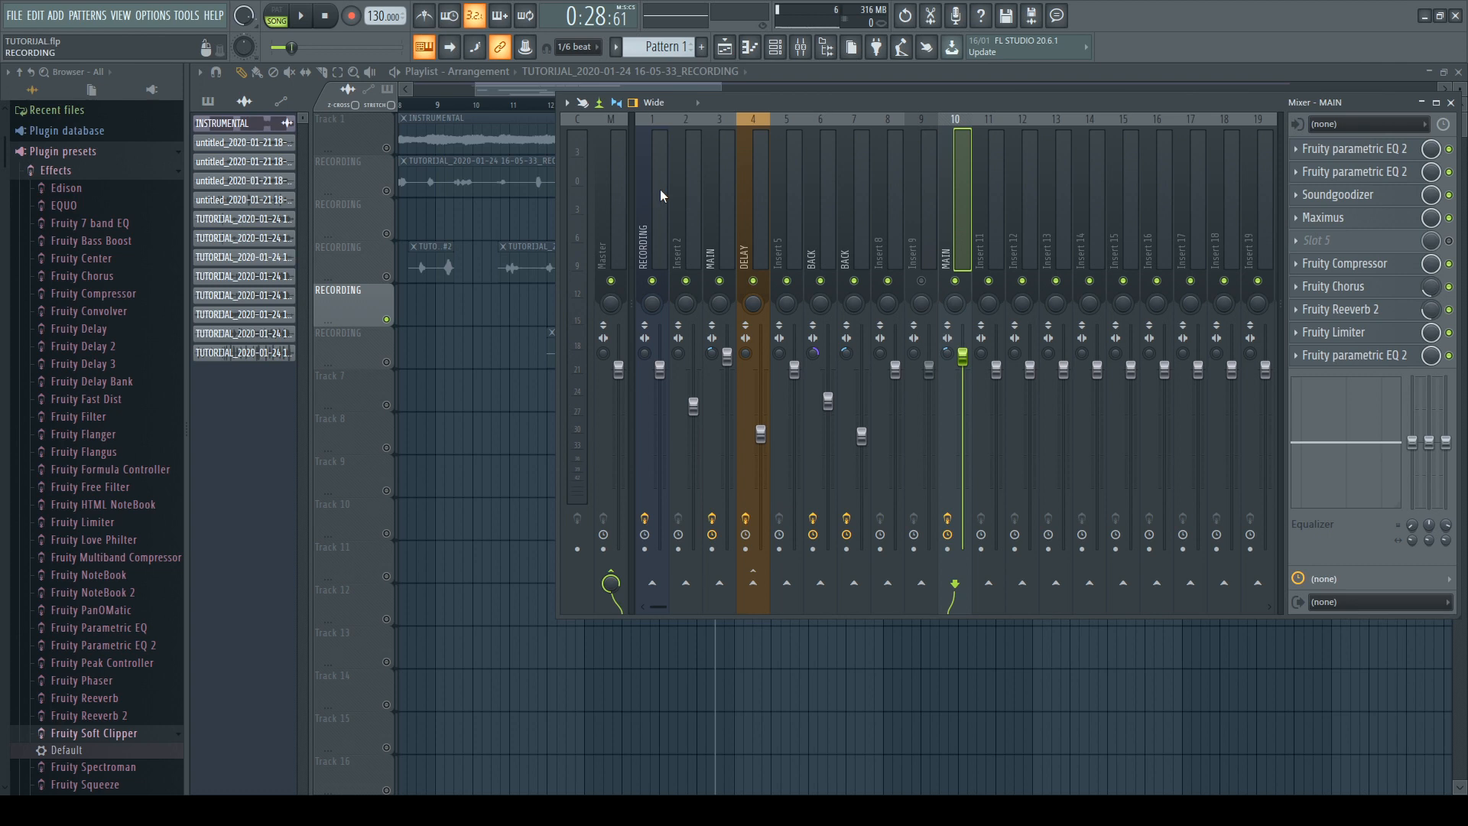
Step: Compare the original MAIN channel with its copy on mixer track 10, and lower the copy's volume fader
{"action": "left_click", "coordinate": [719, 197]}
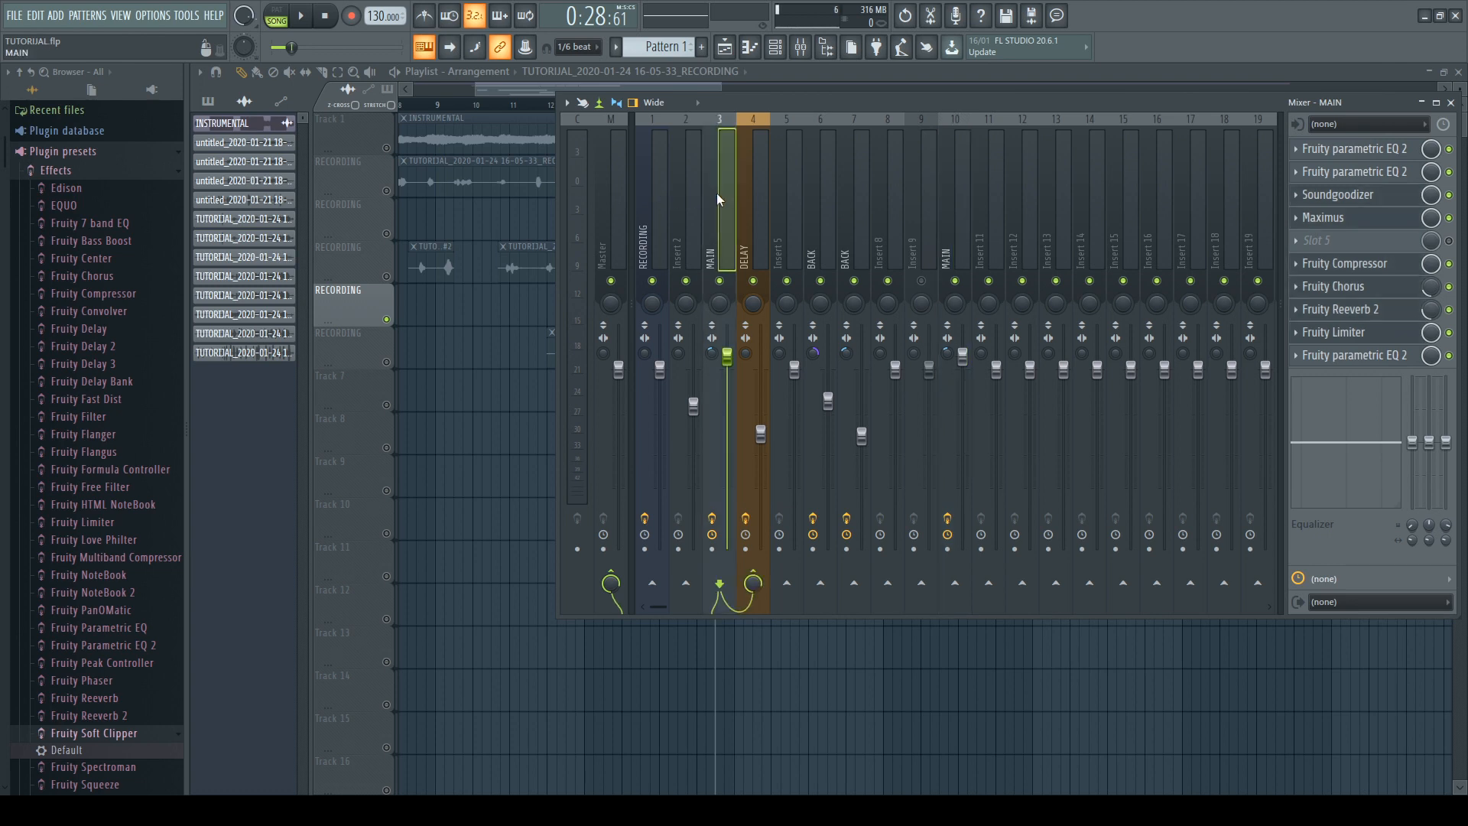
{"action": "left_click", "coordinate": [942, 188]}
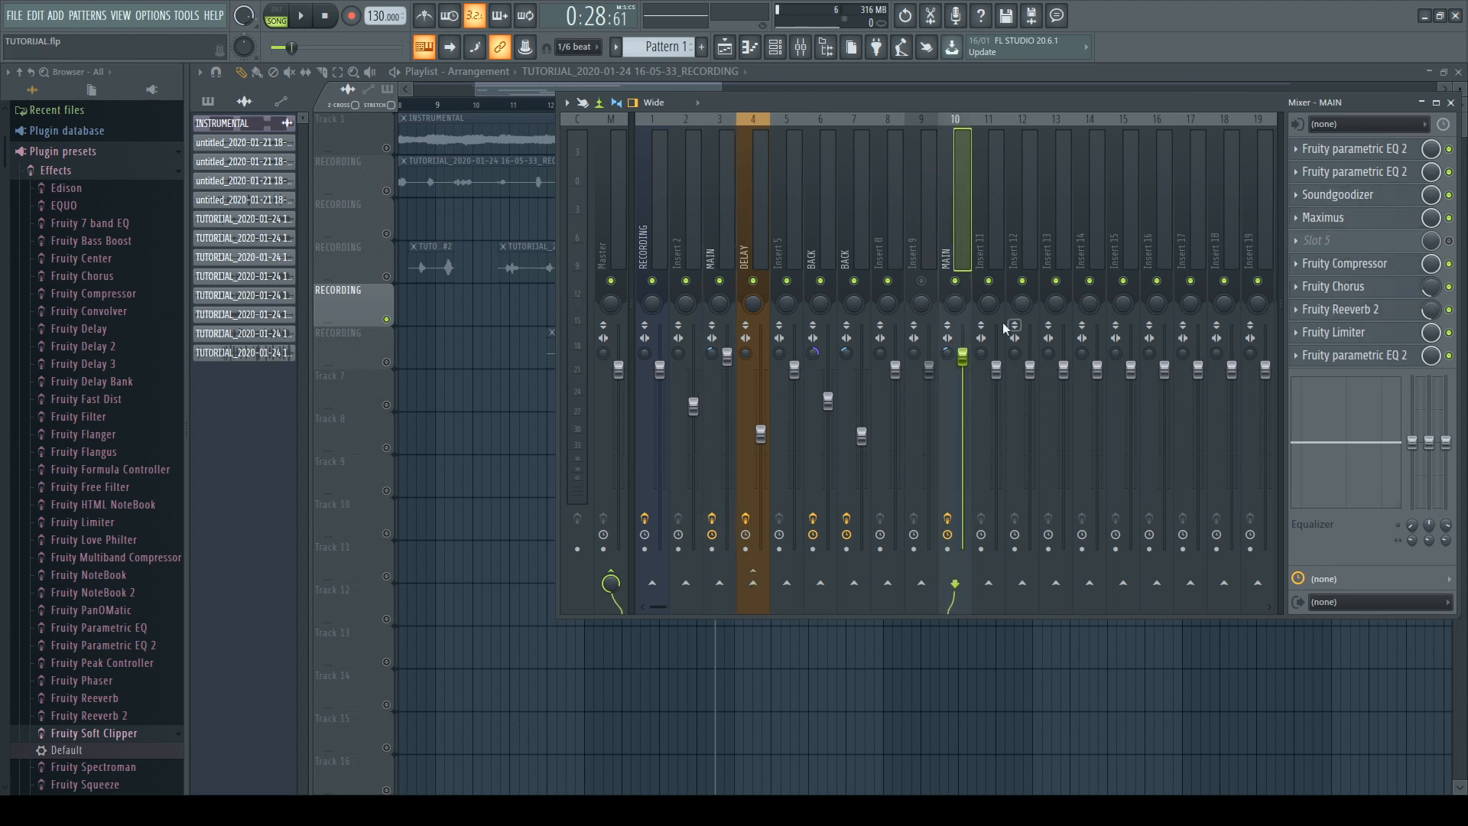
{"action": "left_click_drag", "start_coordinate": [968, 358], "coordinate": [969, 411]}
Step: Select the first BACK channel and open the 16-09-23 recording clip's settings to show its routing to mixer track 6
{"action": "left_click", "coordinate": [810, 191]}
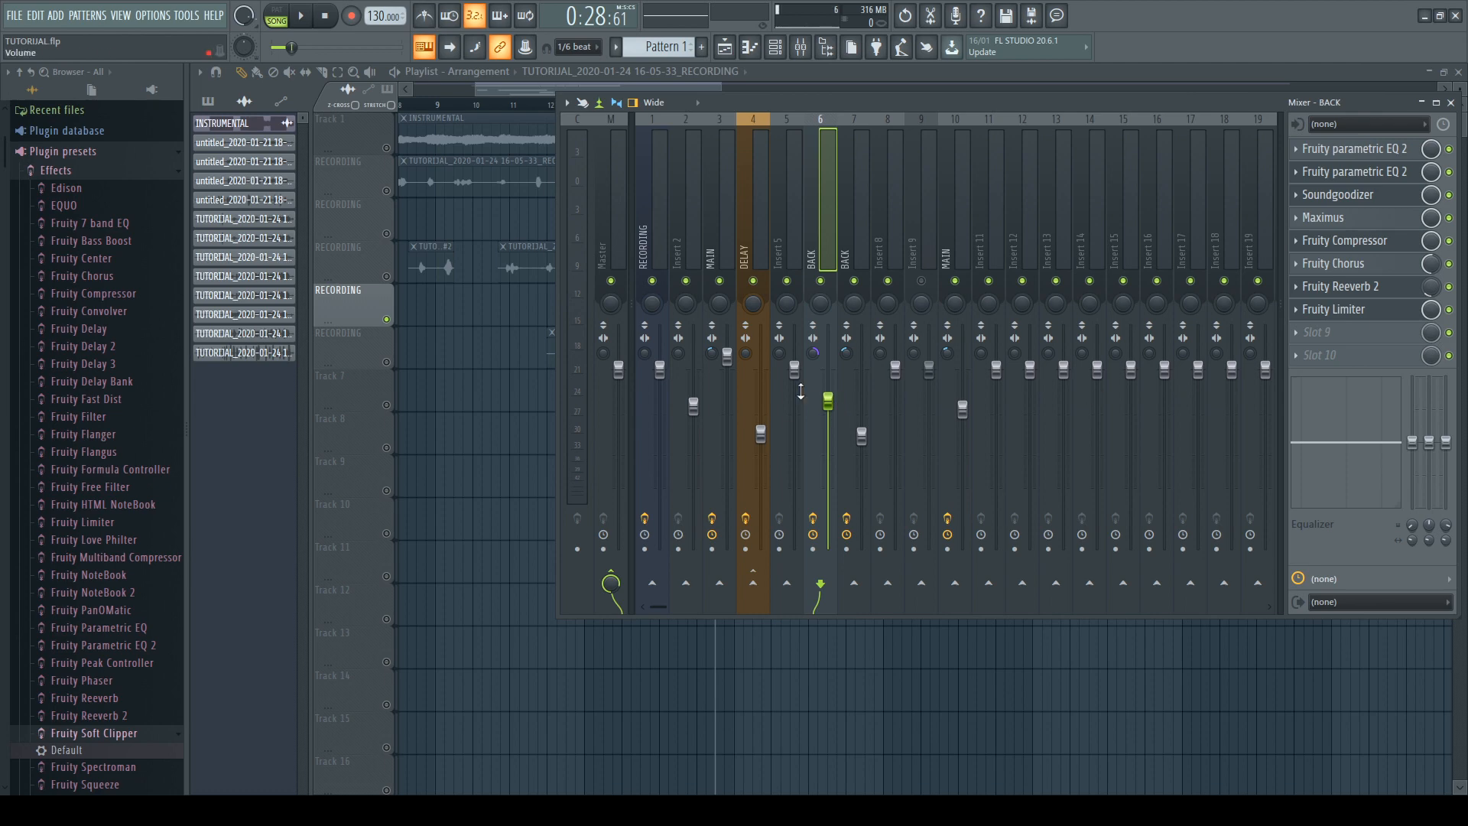
{"action": "left_click", "coordinate": [489, 287]}
{"action": "double_click", "coordinate": [721, 305]}
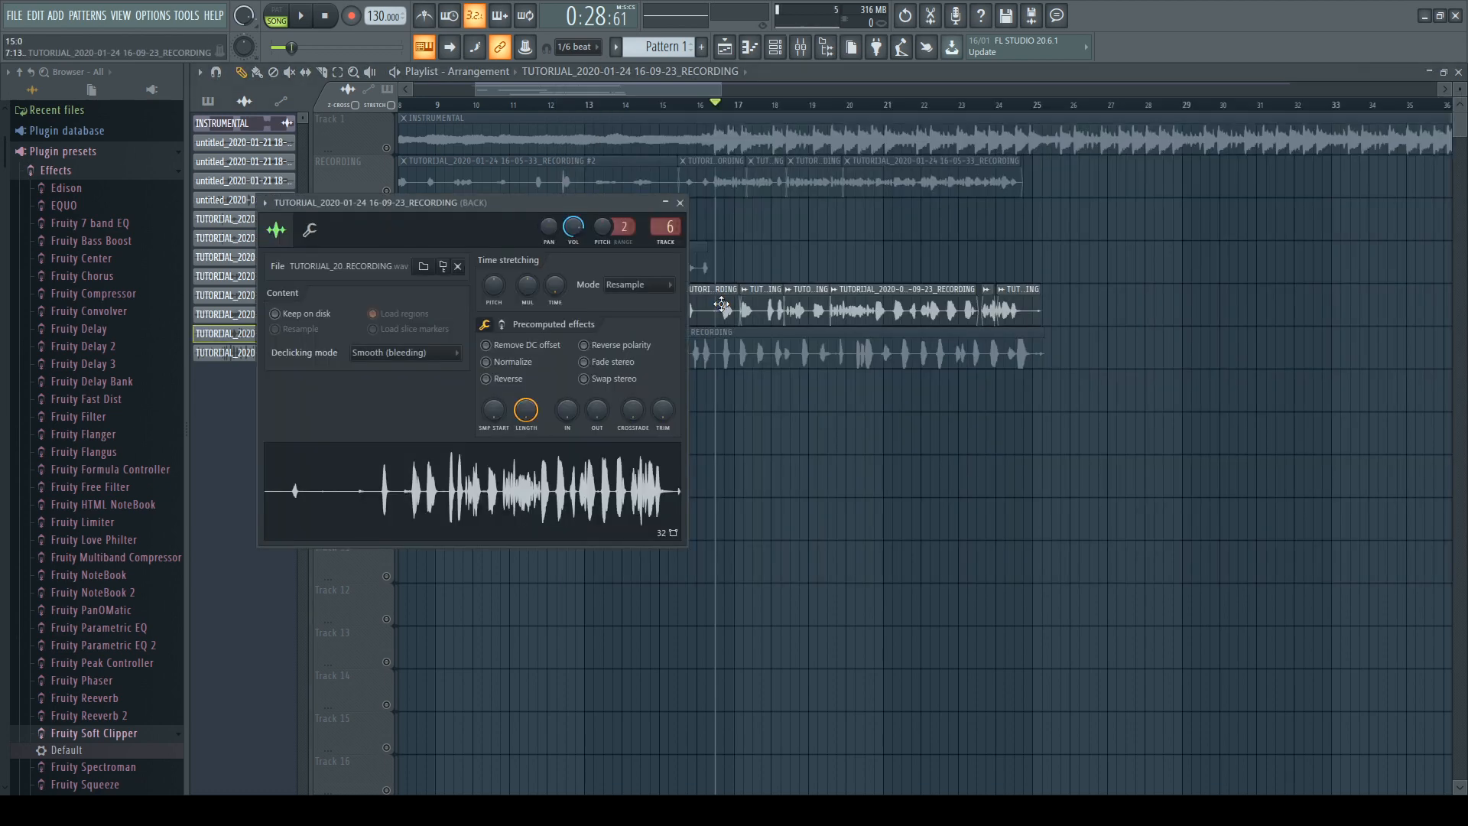
Step: Solo the RECORDING track holding the 16-09-51 take and check the BACK channels in the mixer
{"action": "right_click", "coordinate": [787, 243]}
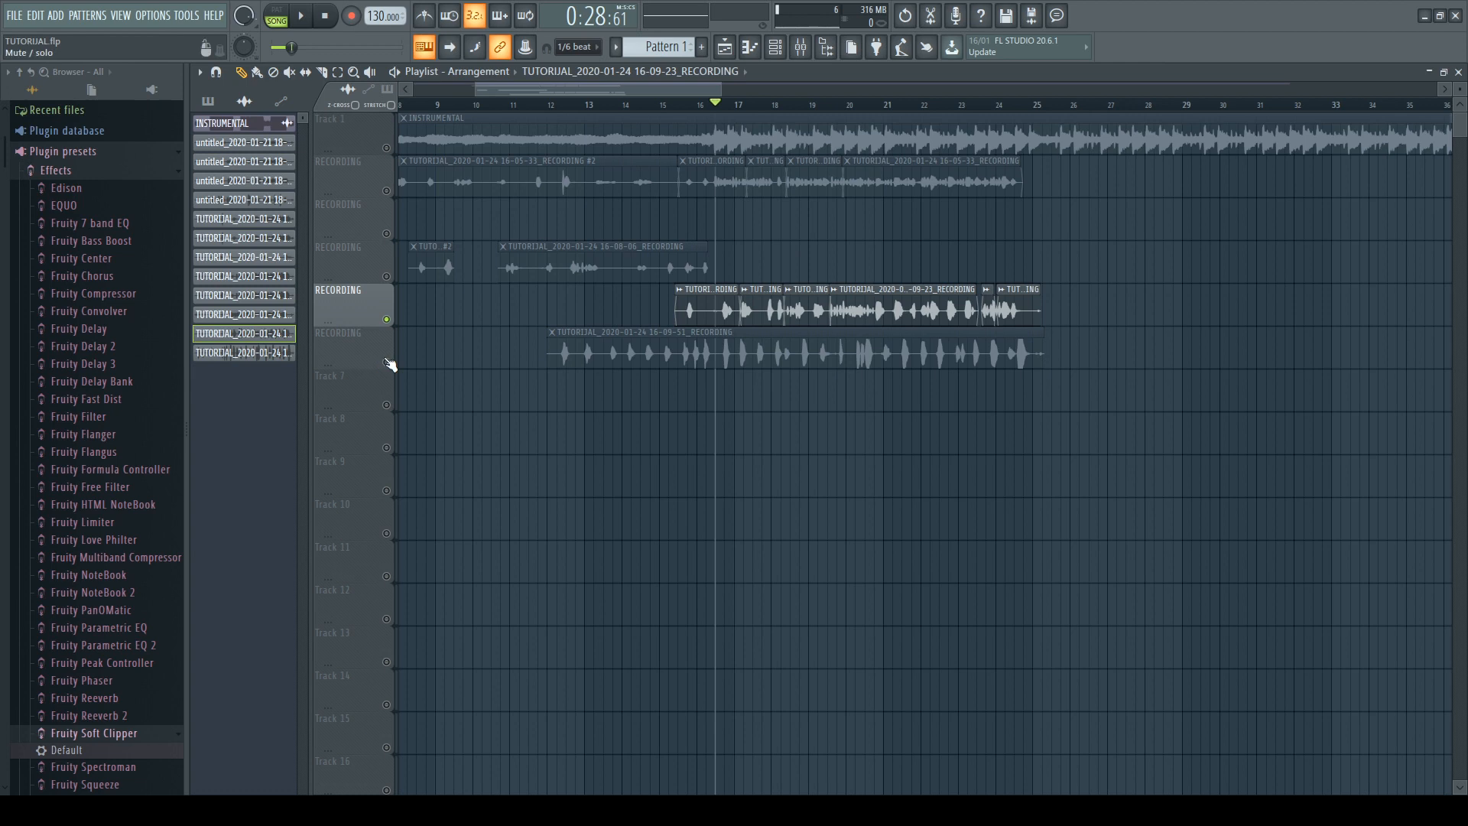
{"action": "left_click", "coordinate": [390, 365]}
{"action": "left_click", "coordinate": [801, 47]}
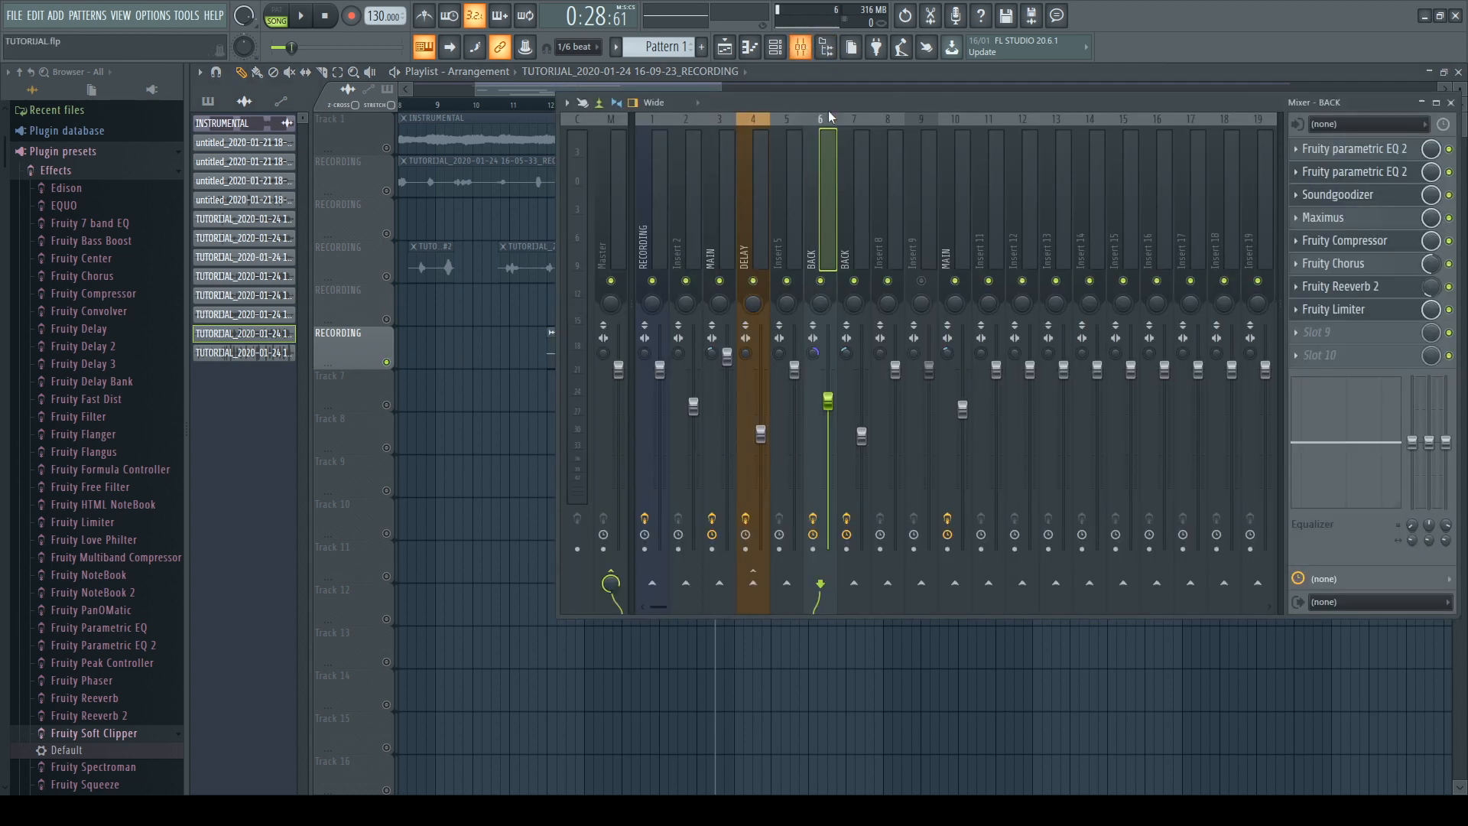
{"action": "left_click", "coordinate": [857, 213]}
{"action": "left_click", "coordinate": [529, 270]}
Step: Play the 16-09-51 take on its own, and again together with the unmuted 16-05-33 main vocal track
{"action": "key", "text": "space"}
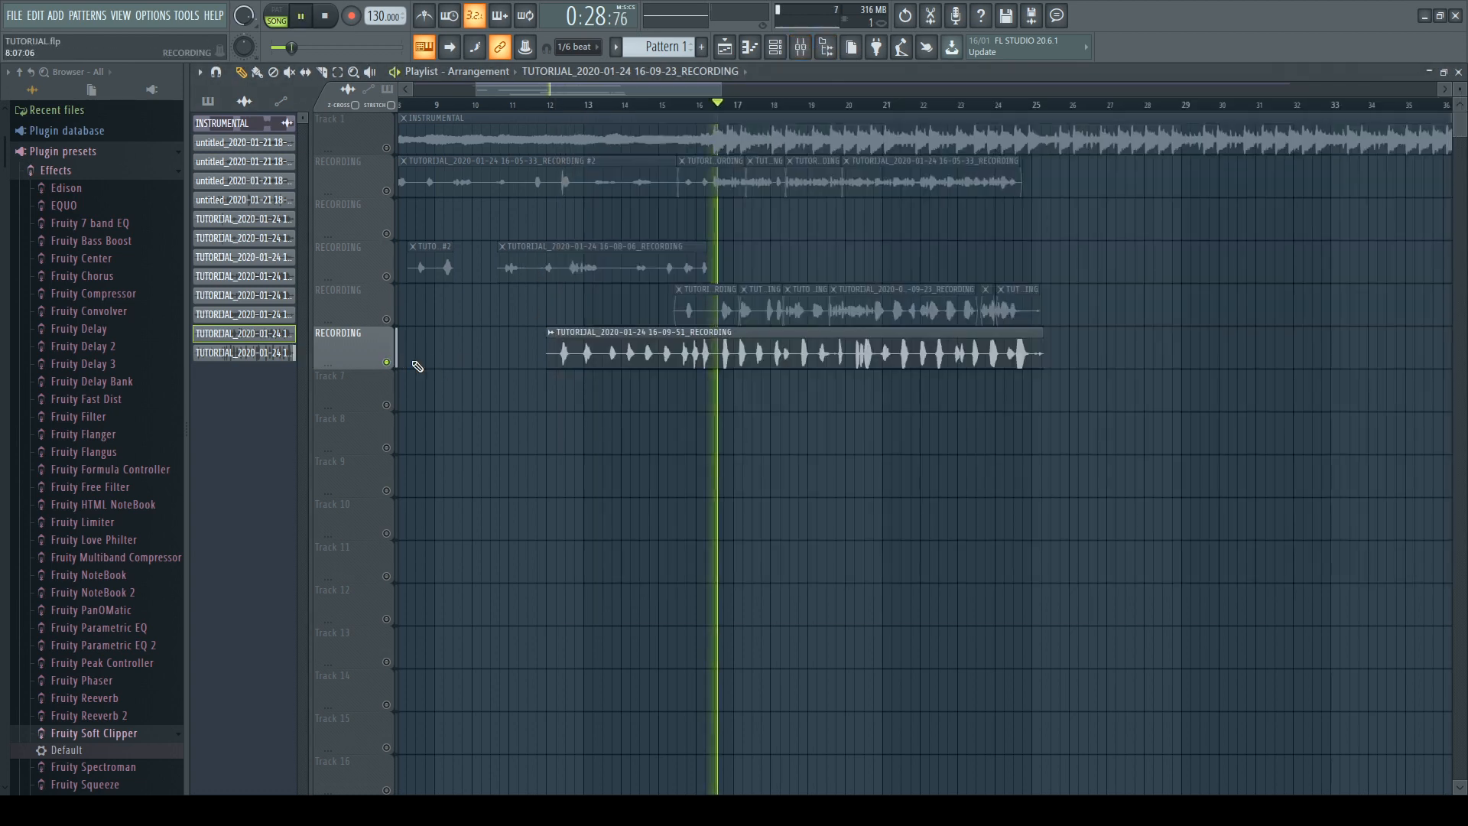
{"action": "scroll", "coordinate": [474, 352], "scroll_direction": "up", "scroll_amount": 4}
{"action": "left_click_drag", "start_coordinate": [1021, 415], "coordinate": [638, 425]}
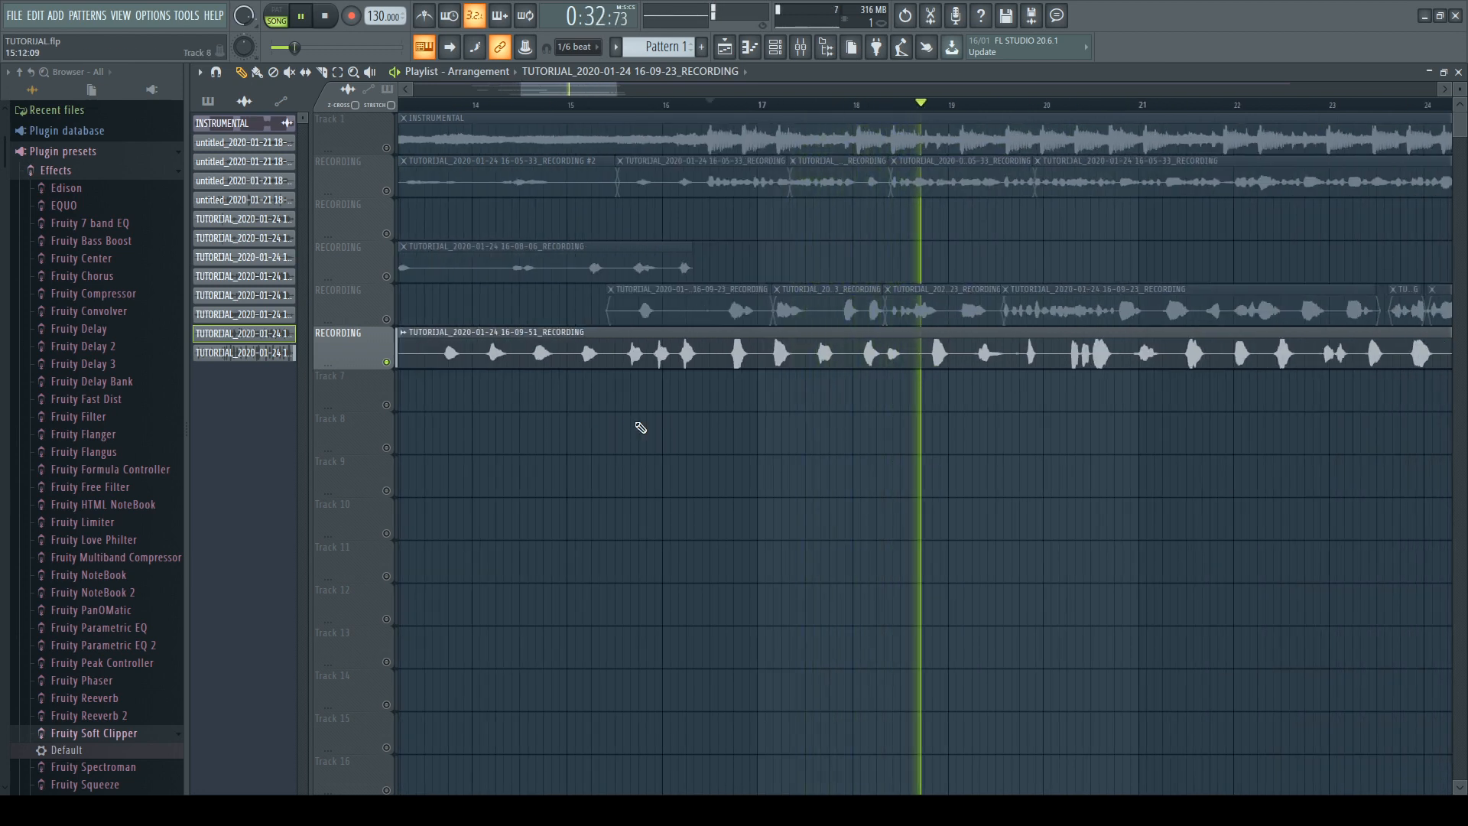
{"action": "scroll", "coordinate": [780, 359], "scroll_direction": "down", "scroll_amount": 3}
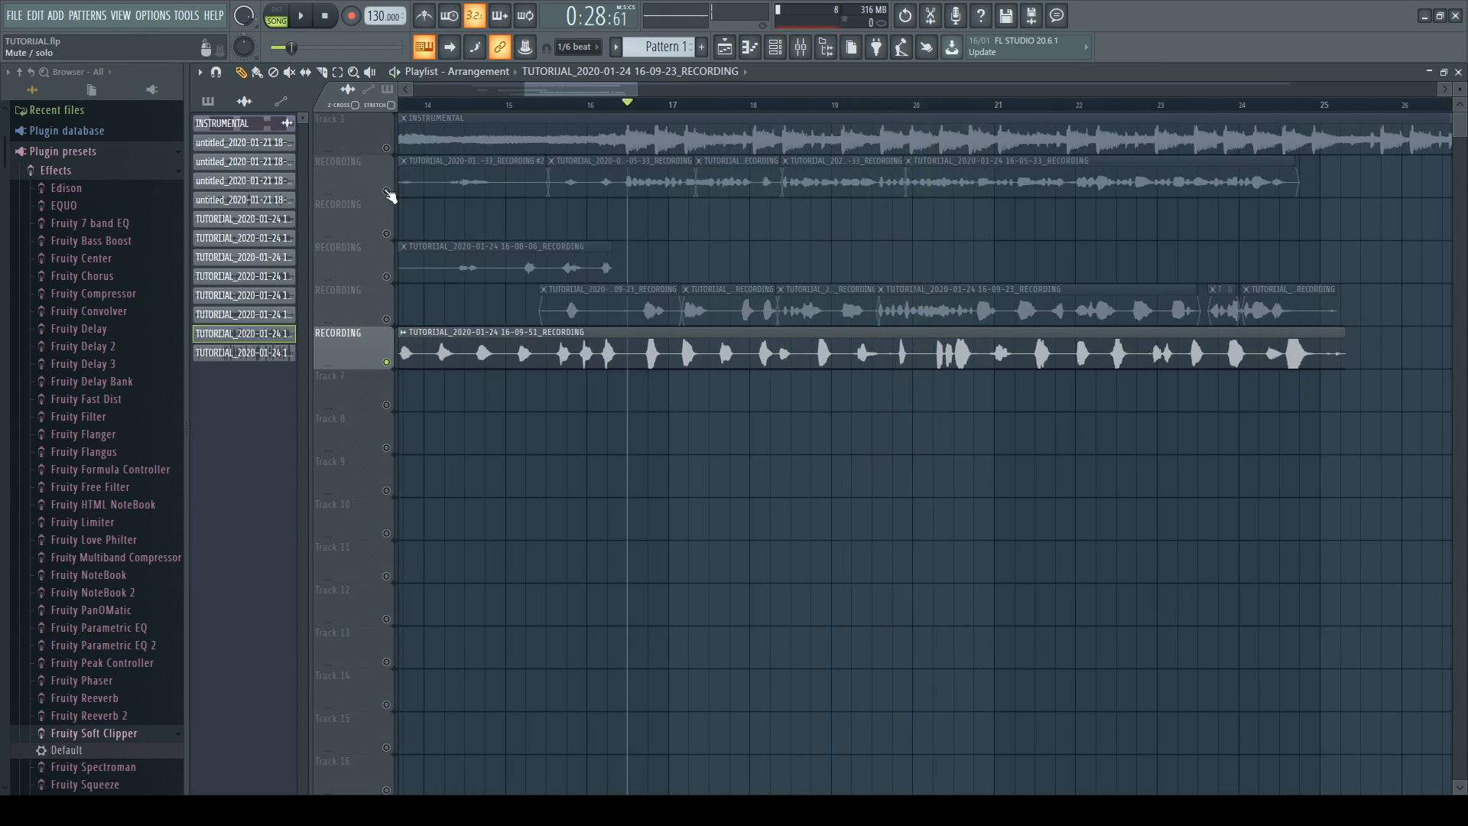
{"action": "left_click", "coordinate": [386, 190]}
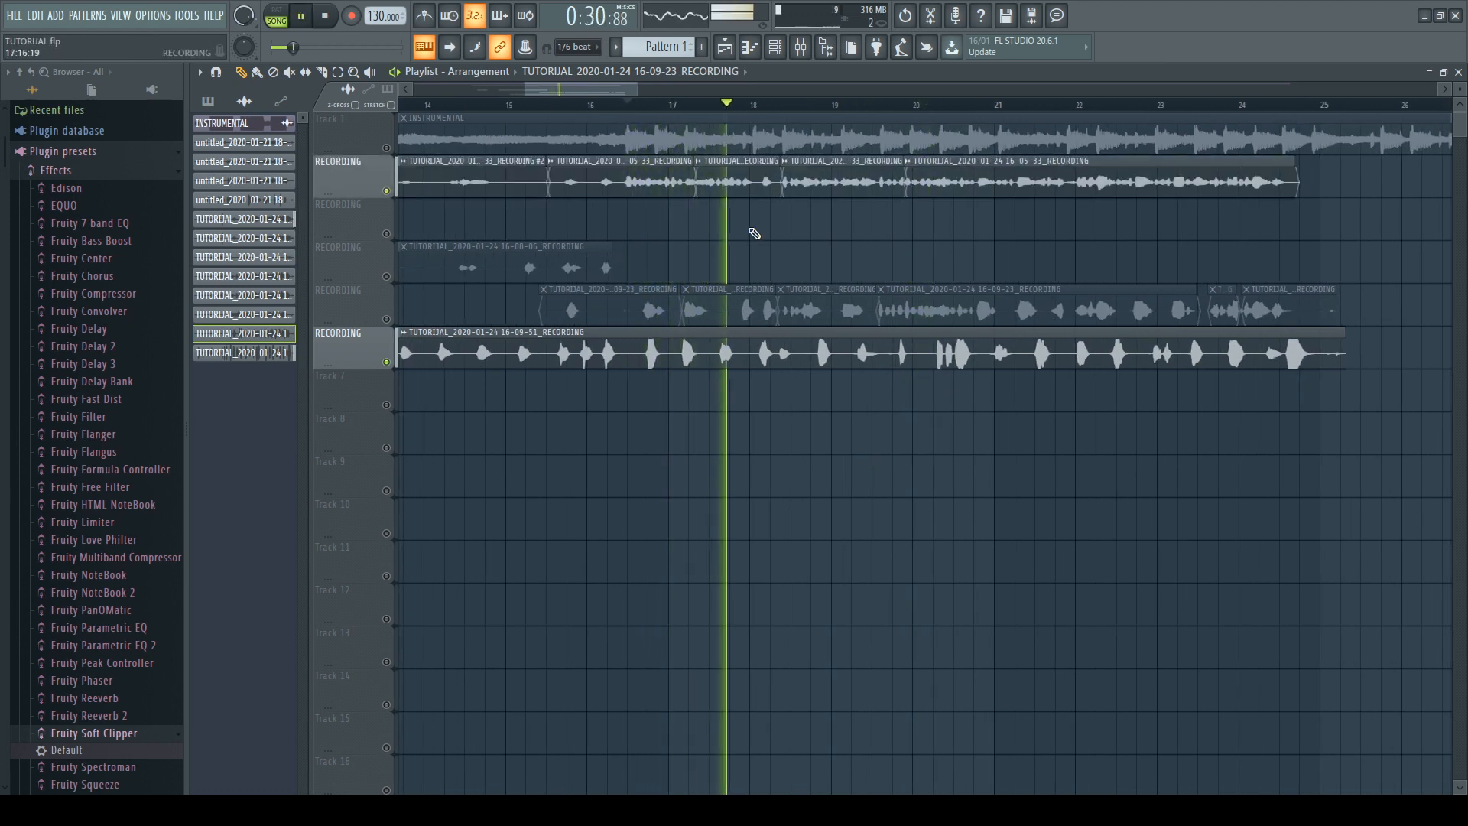
{"action": "key", "text": "space"}
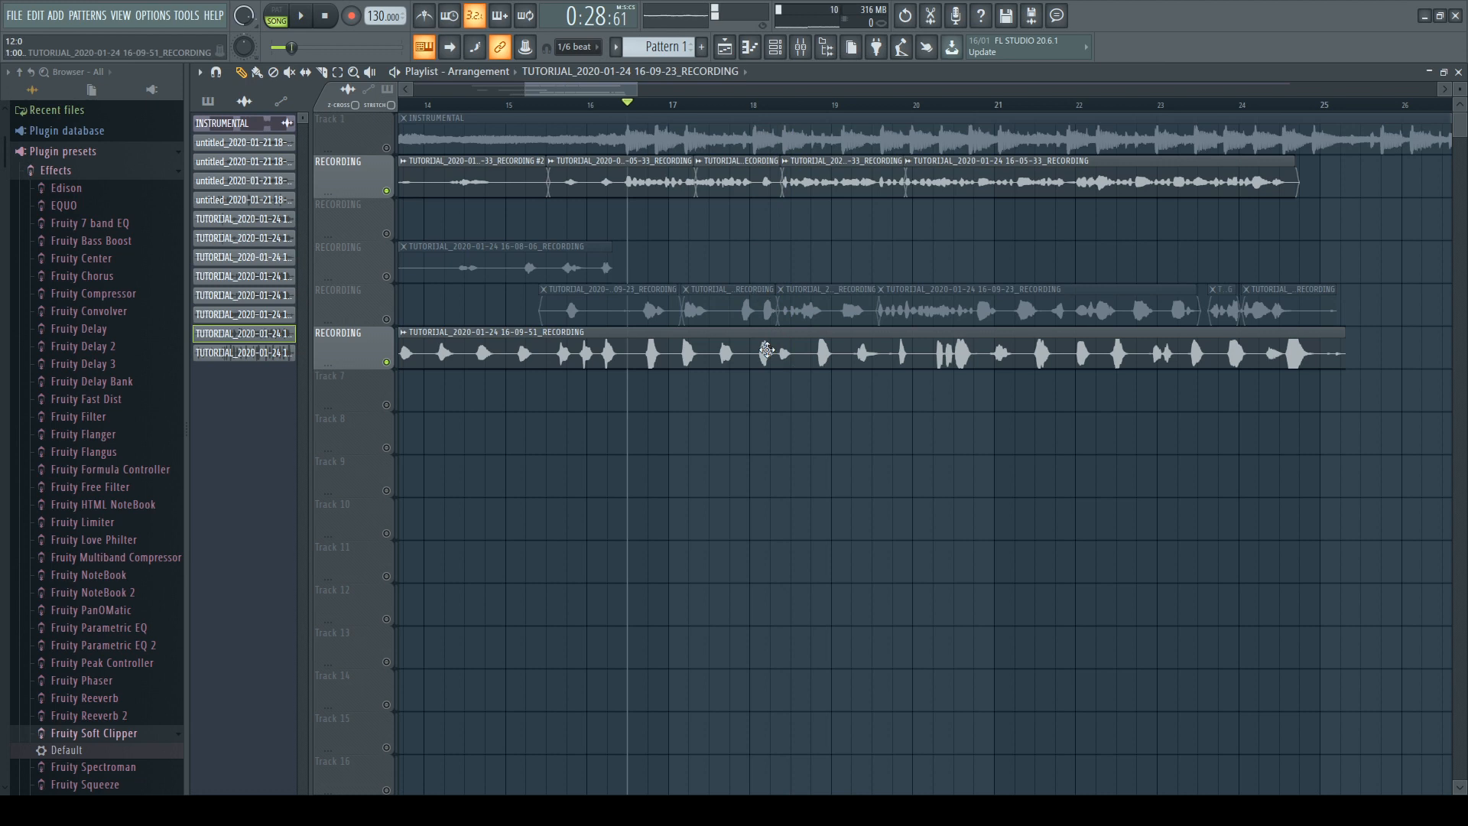
Step: Select the time range from about bar 12 to bar 25 and create a channel panning automation clip for the 16-09-51 recording
{"action": "double_click", "coordinate": [767, 349]}
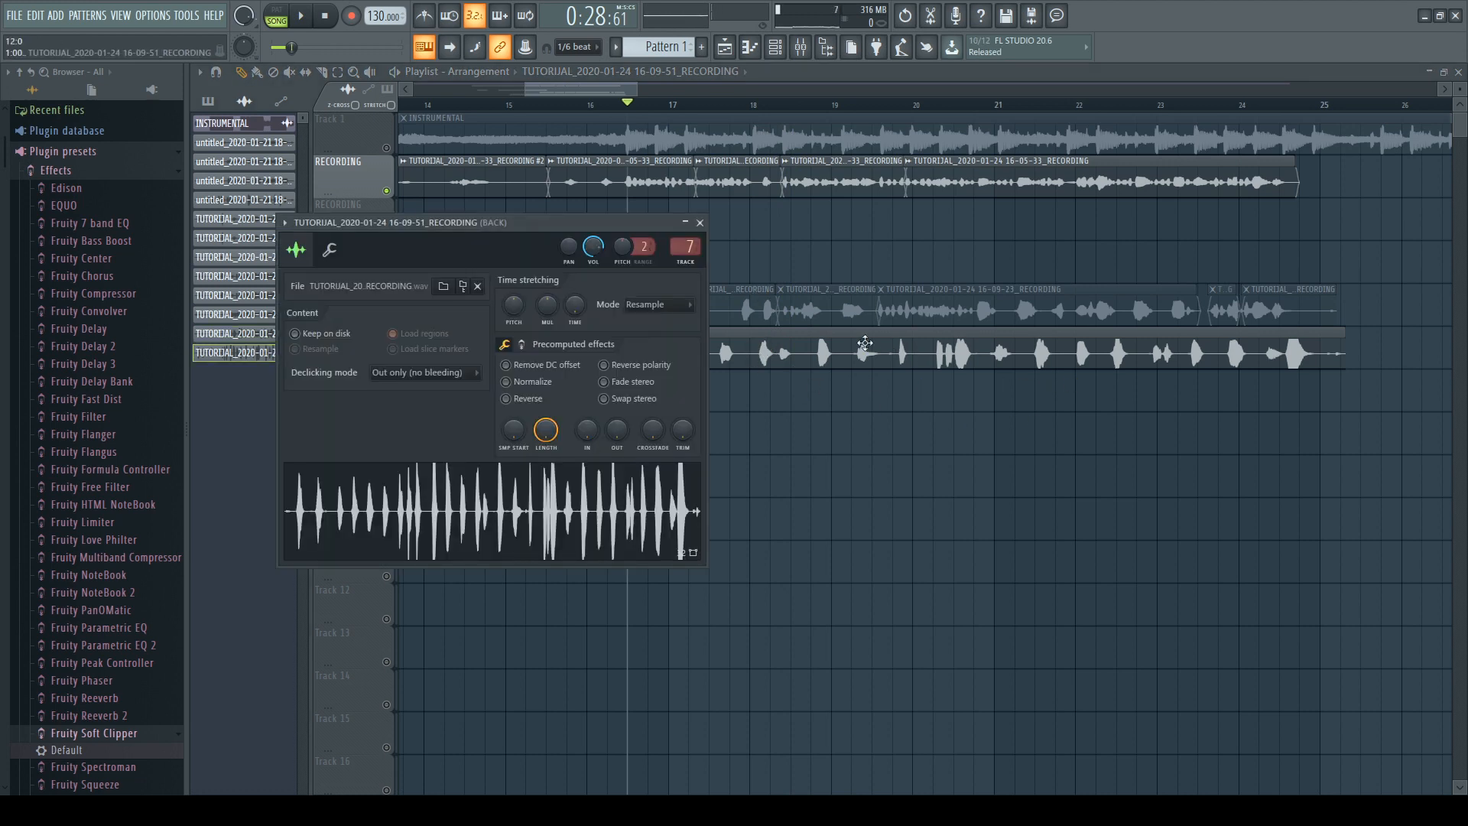
{"action": "key", "text": "Escape"}
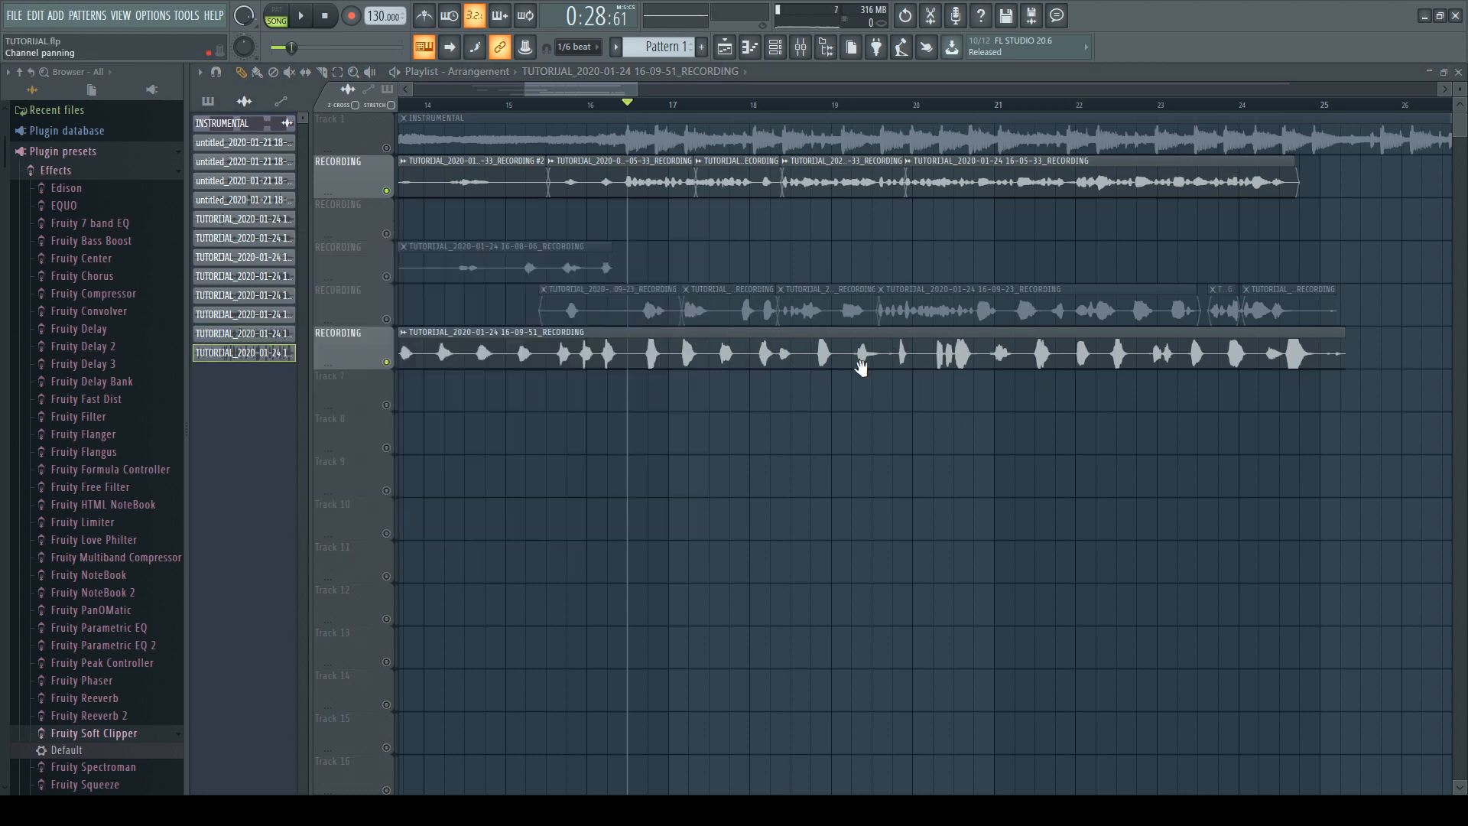
{"action": "scroll", "coordinate": [764, 361], "scroll_direction": "down", "scroll_amount": 5}
{"action": "left_click_drag", "start_coordinate": [487, 136], "coordinate": [968, 133]}
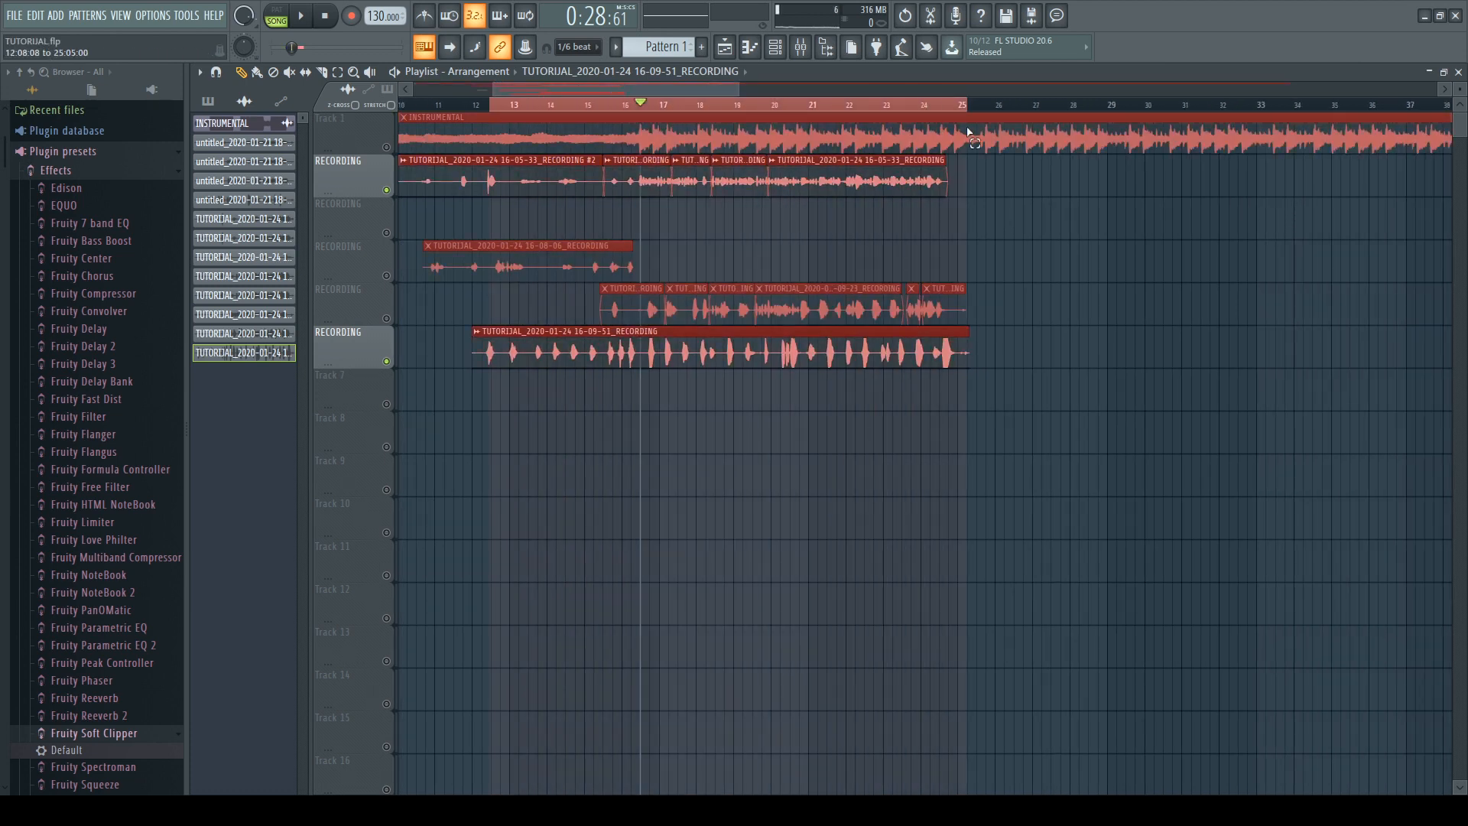
{"action": "double_click", "coordinate": [714, 341]}
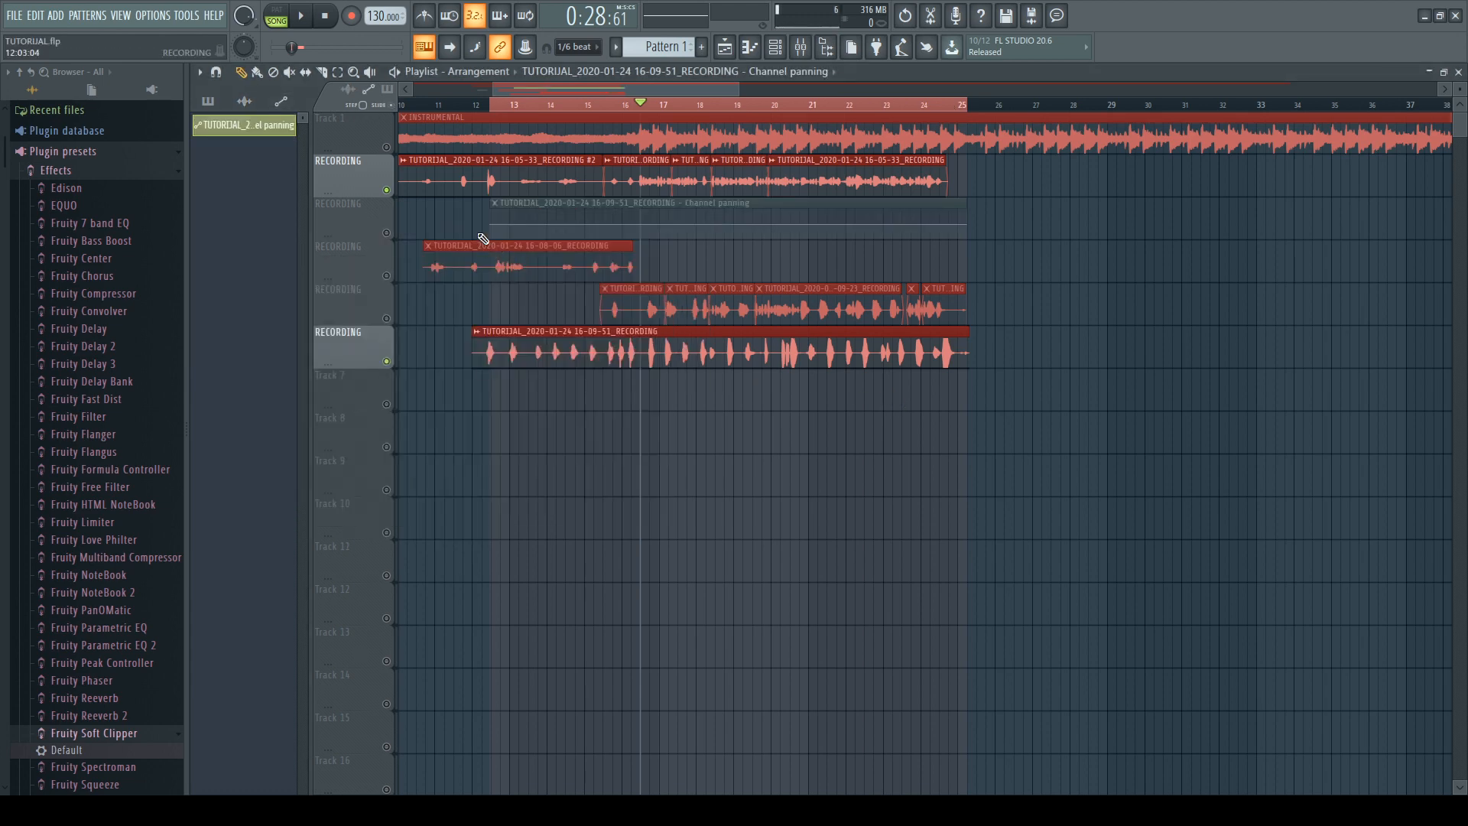
Step: Add two points to the panning automation, one raised between bars 13 and 14 and one lowered between bars 14 and 15
{"action": "scroll", "coordinate": [486, 233], "scroll_direction": "up", "scroll_amount": 2}
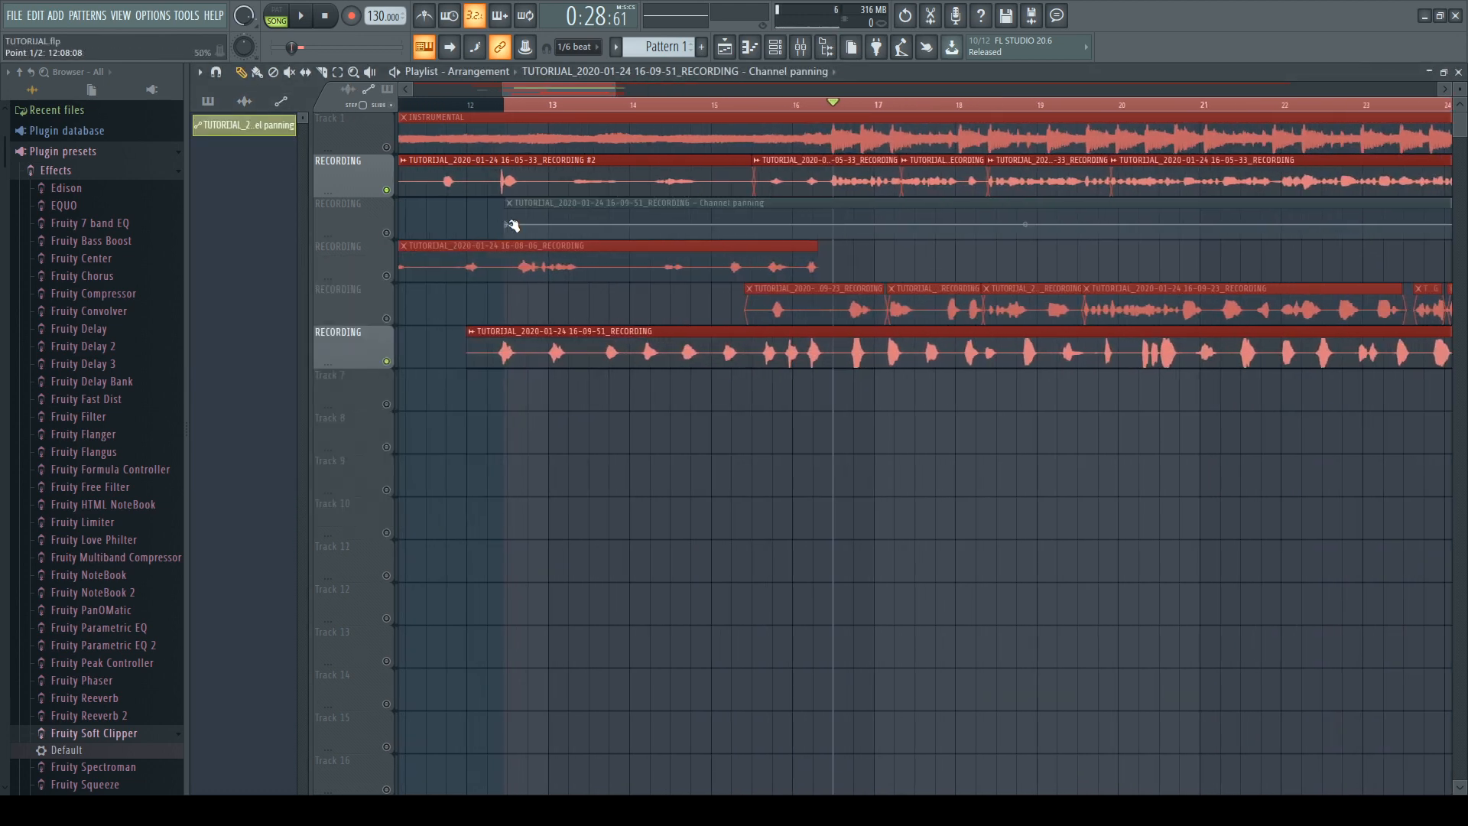
{"action": "left_click", "coordinate": [570, 225]}
{"action": "right_click", "coordinate": [585, 228]}
{"action": "left_click_drag", "start_coordinate": [585, 228], "coordinate": [587, 193]}
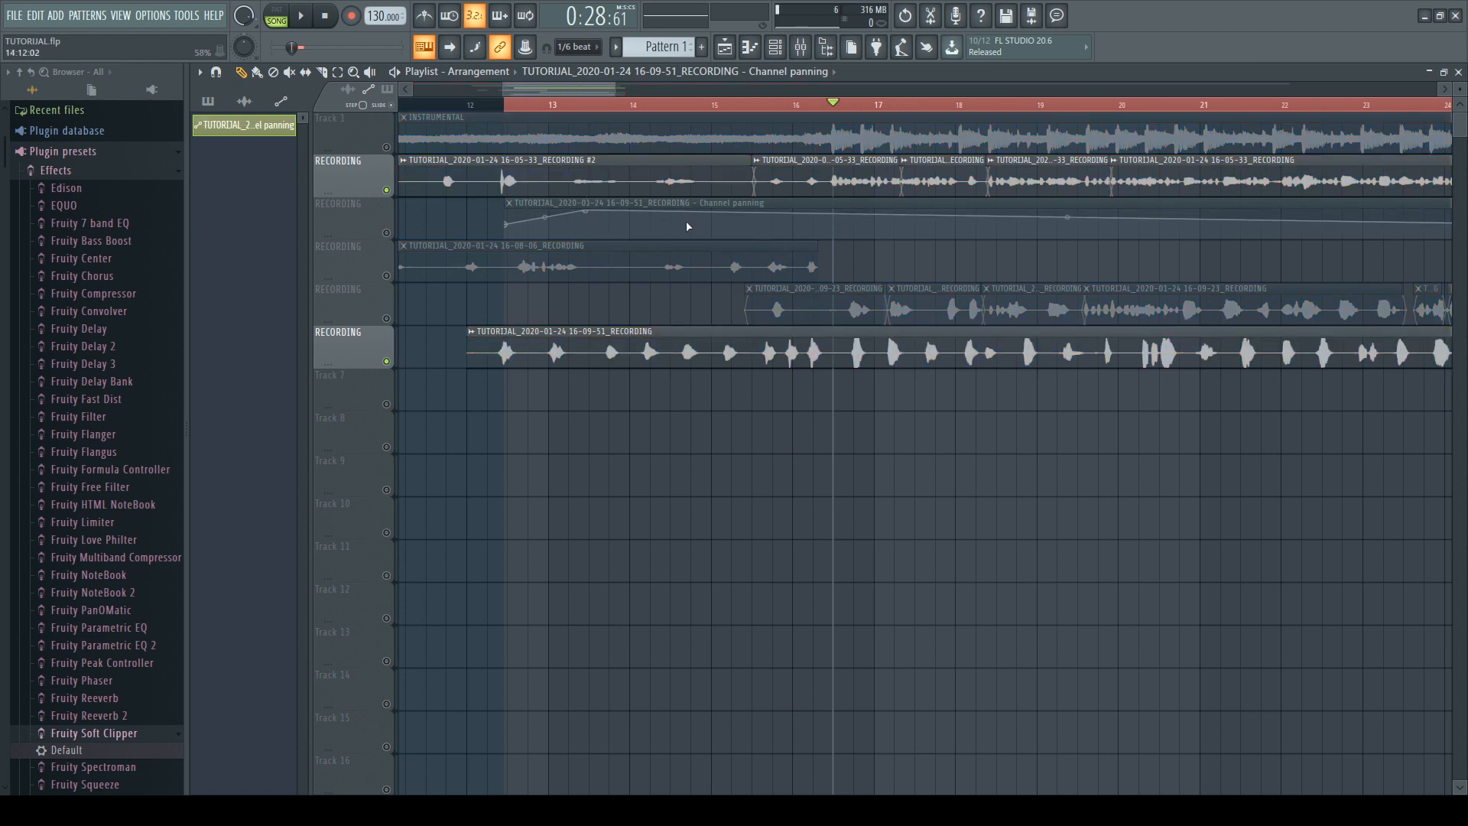
{"action": "left_click_drag", "start_coordinate": [691, 213], "coordinate": [696, 255]}
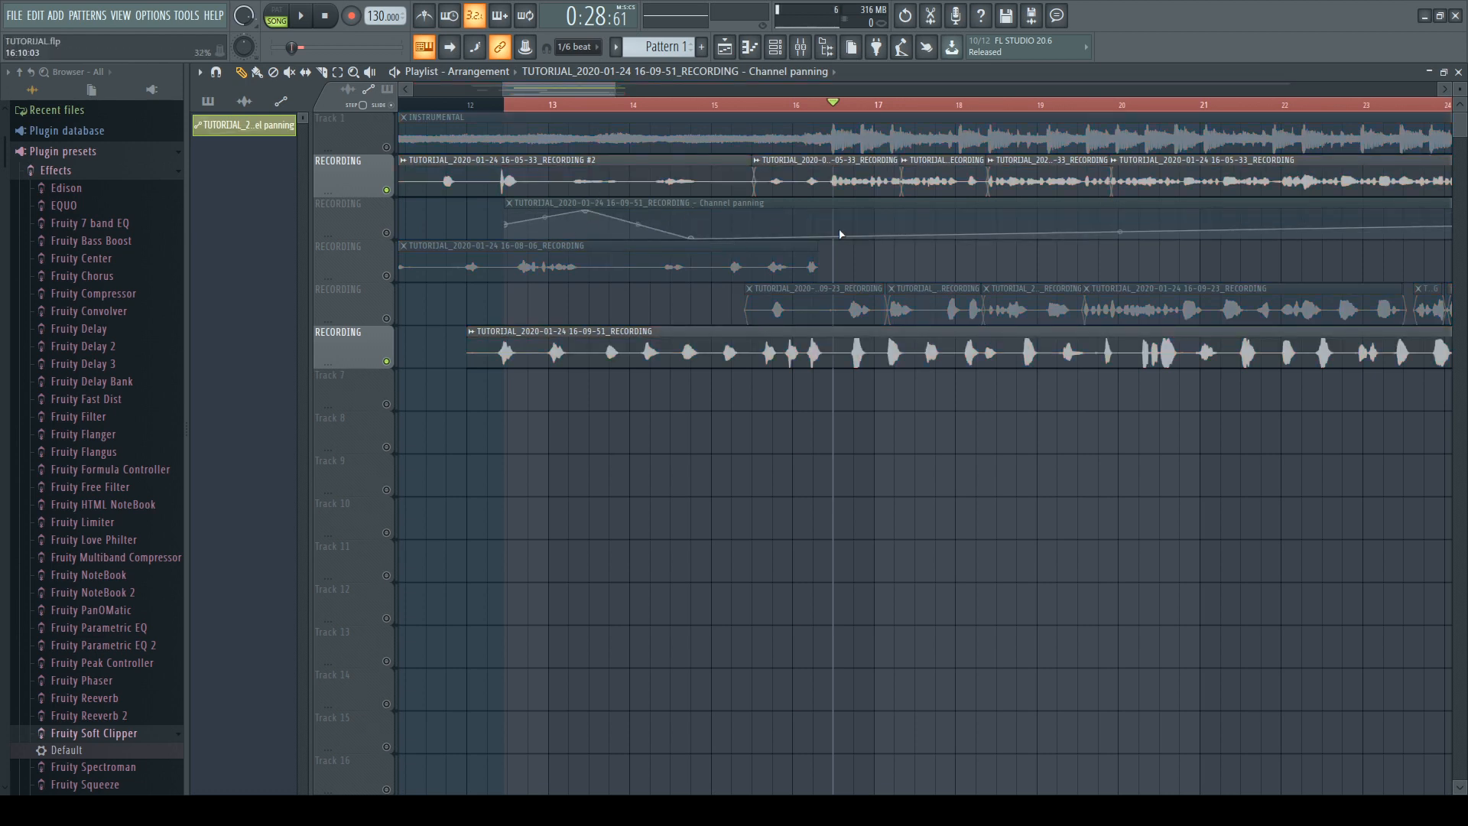
Step: Draw the rest of the panning curve freehand as alternating high and low swings to the end of the 16-09-51 take
{"action": "left_click", "coordinate": [392, 106]}
{"action": "mouse_move", "coordinate": [778, 235]}
{"action": "left_mouse_down"}
{"action": "mouse_move", "coordinate": [797, 219]}
{"action": "mouse_move", "coordinate": [935, 230]}
{"action": "mouse_move", "coordinate": [1140, 194]}
{"action": "mouse_move", "coordinate": [1310, 246]}
{"action": "mouse_move", "coordinate": [1376, 214]}
{"action": "left_mouse_up"}
{"action": "scroll", "coordinate": [1141, 209], "scroll_direction": "down", "scroll_amount": 4}
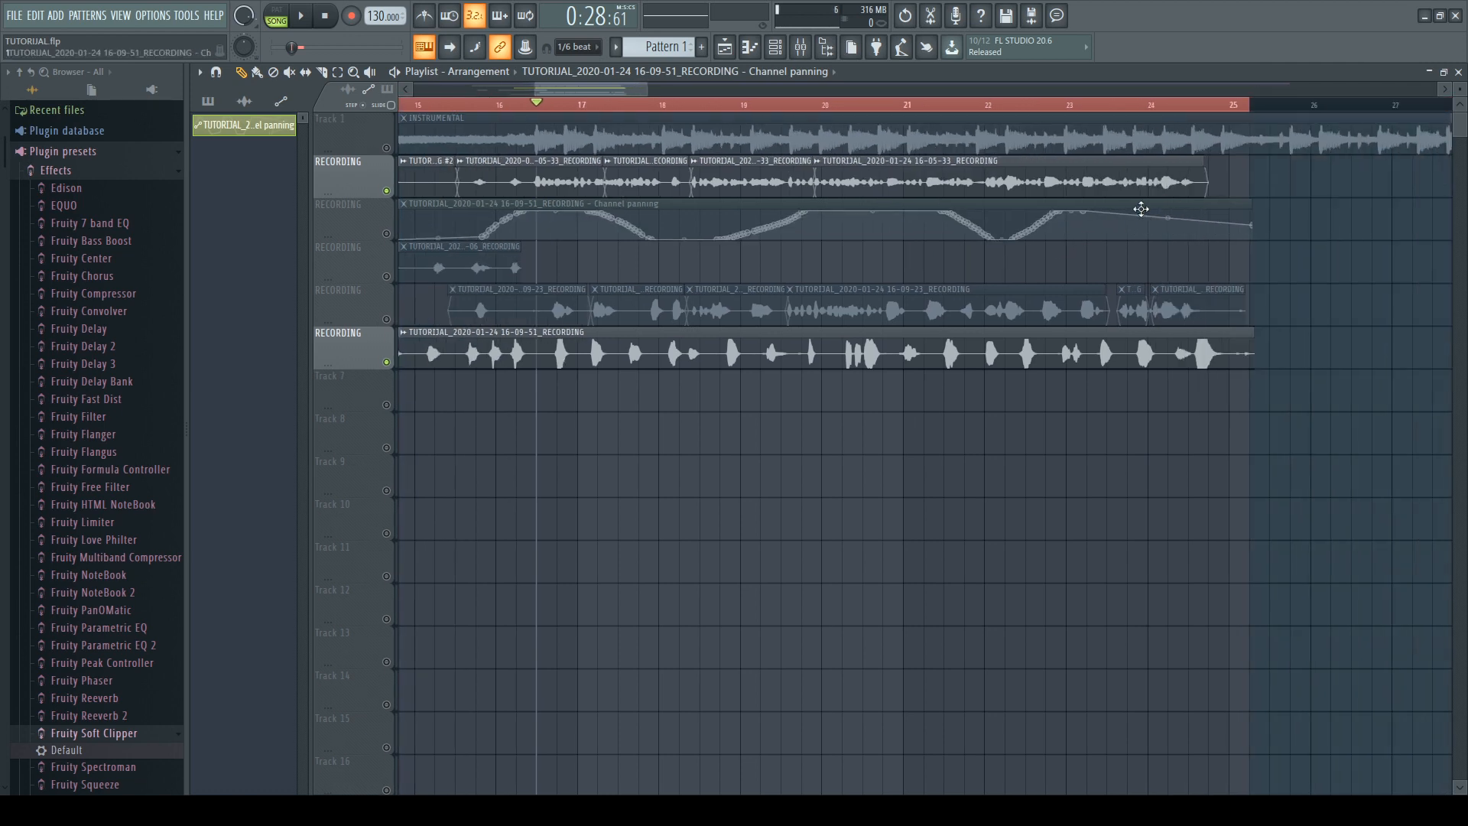
{"action": "mouse_move", "coordinate": [1135, 214]}
{"action": "left_mouse_down"}
{"action": "mouse_move", "coordinate": [1180, 256]}
{"action": "mouse_move", "coordinate": [1284, 265]}
{"action": "left_mouse_up"}
{"action": "scroll", "coordinate": [1080, 265], "scroll_direction": "left", "scroll_amount": 1}
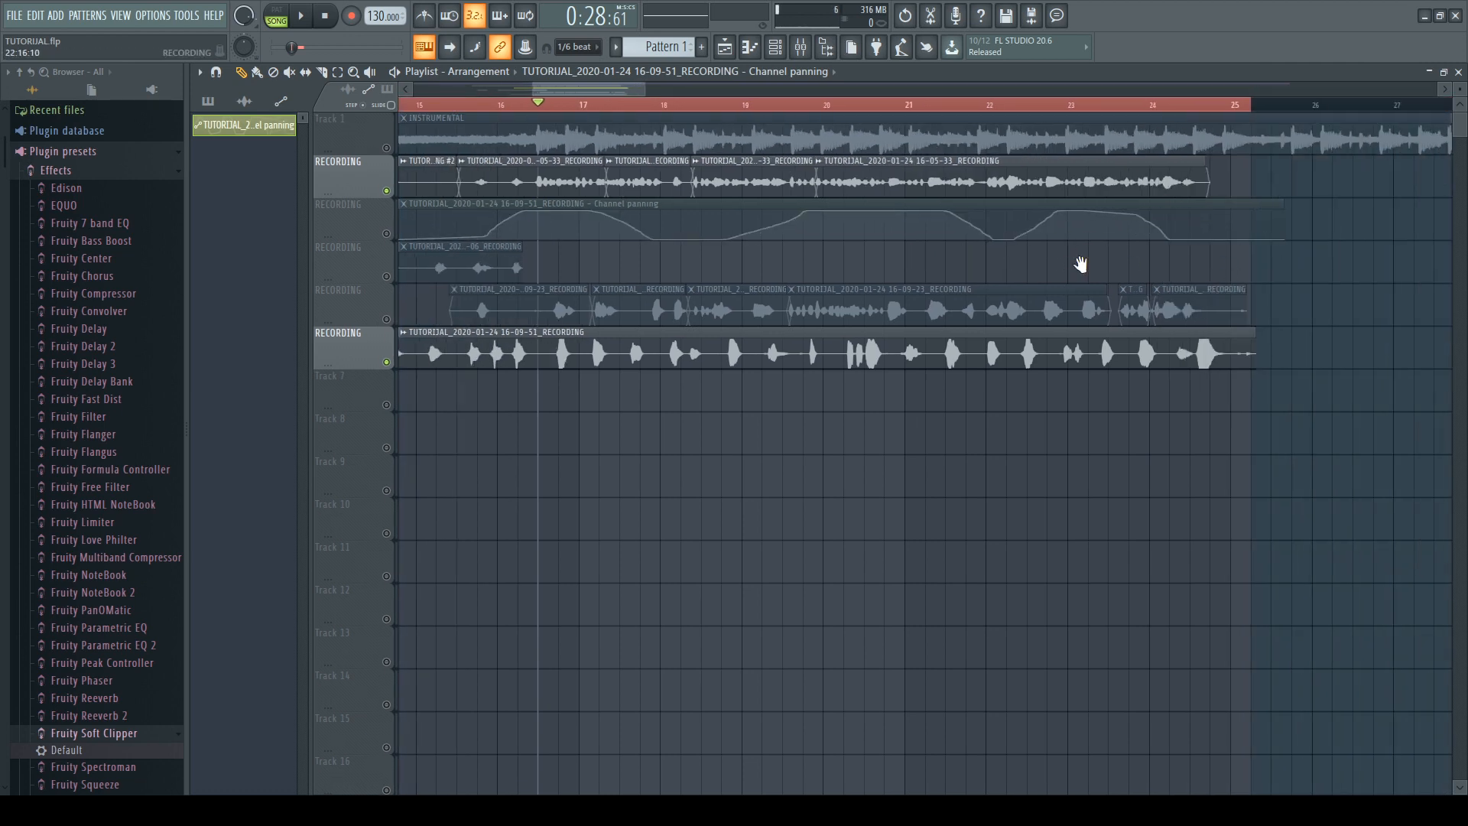
{"action": "scroll", "coordinate": [1081, 264], "scroll_direction": "down", "scroll_amount": 3}
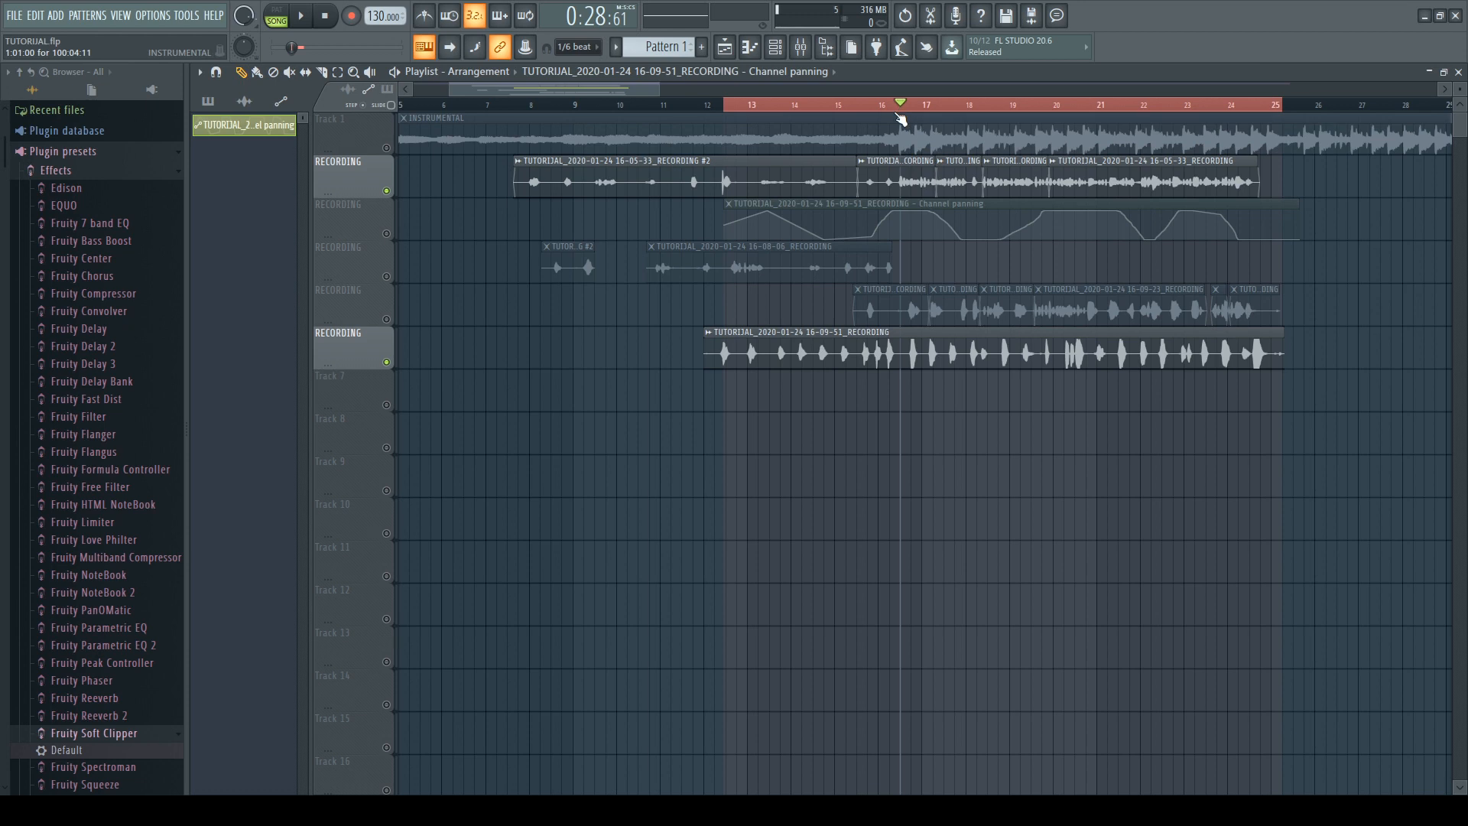
Step: Move the panning automation clip to Track 7, align its start with the 16-09-51 recording, and unmute that track
{"action": "double_click", "coordinate": [843, 105]}
{"action": "left_click", "coordinate": [387, 234]}
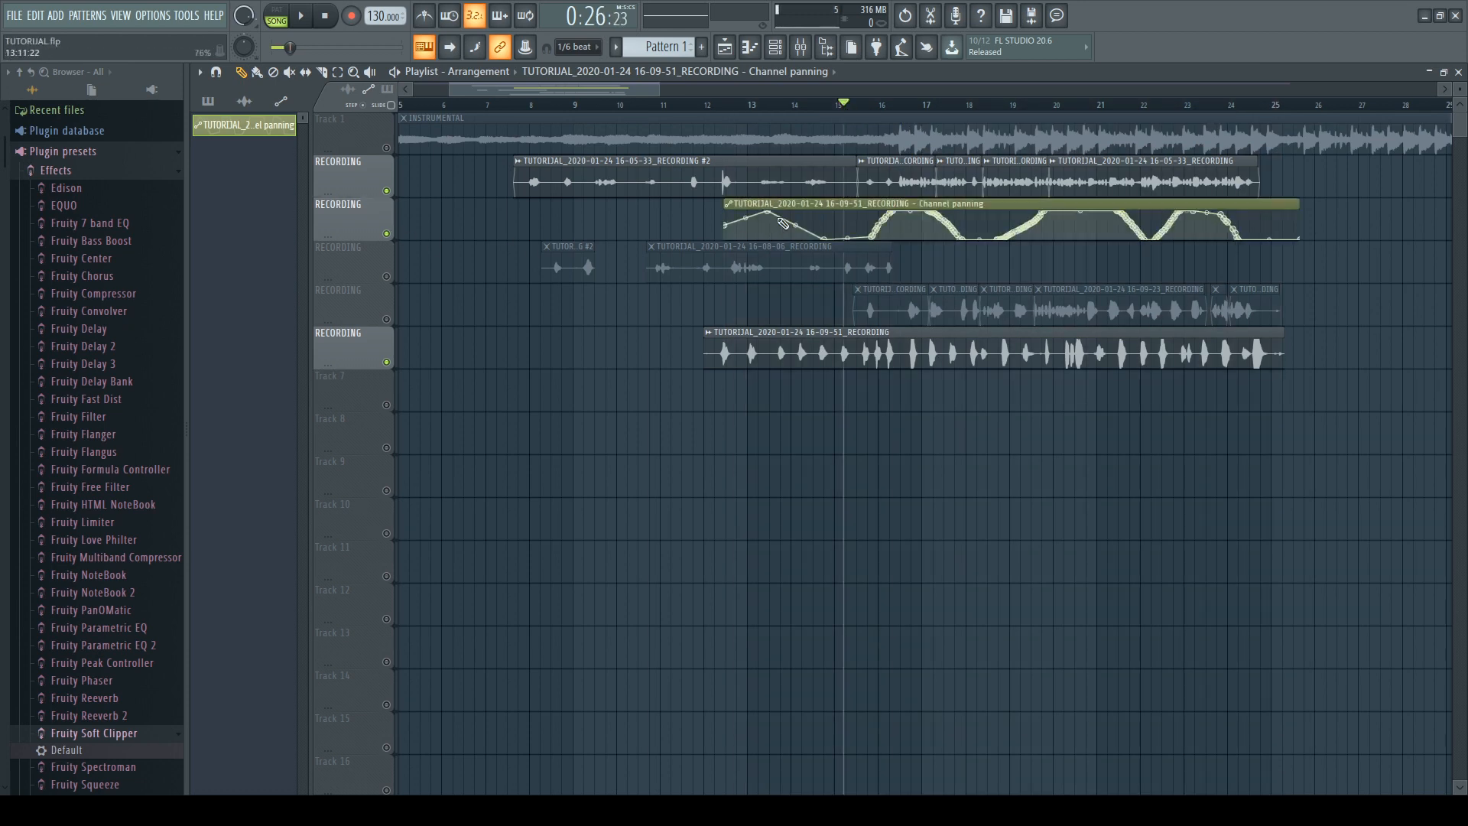
{"action": "left_click_drag", "start_coordinate": [827, 221], "coordinate": [808, 361]}
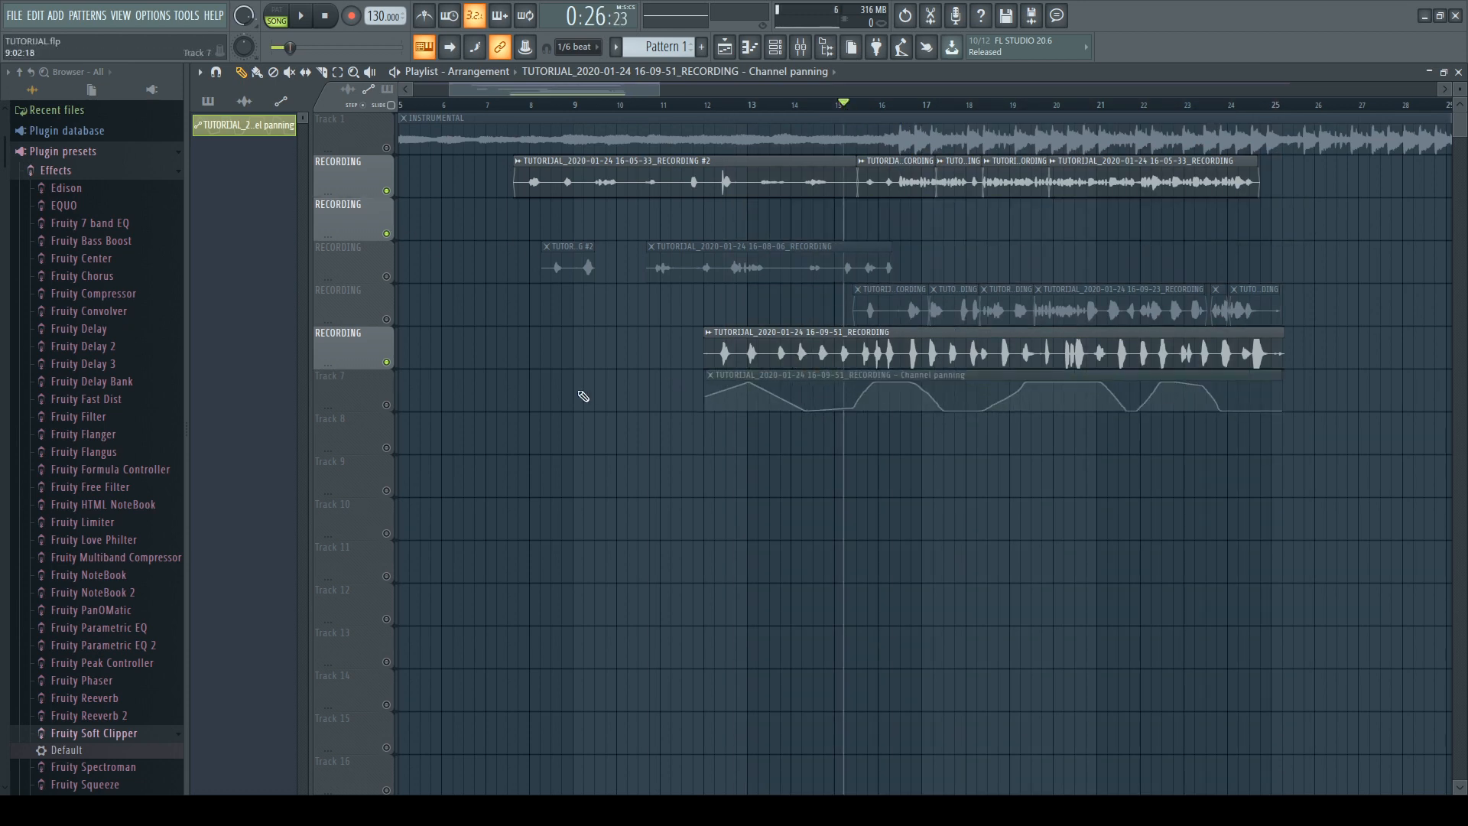
{"action": "left_click", "coordinate": [386, 404]}
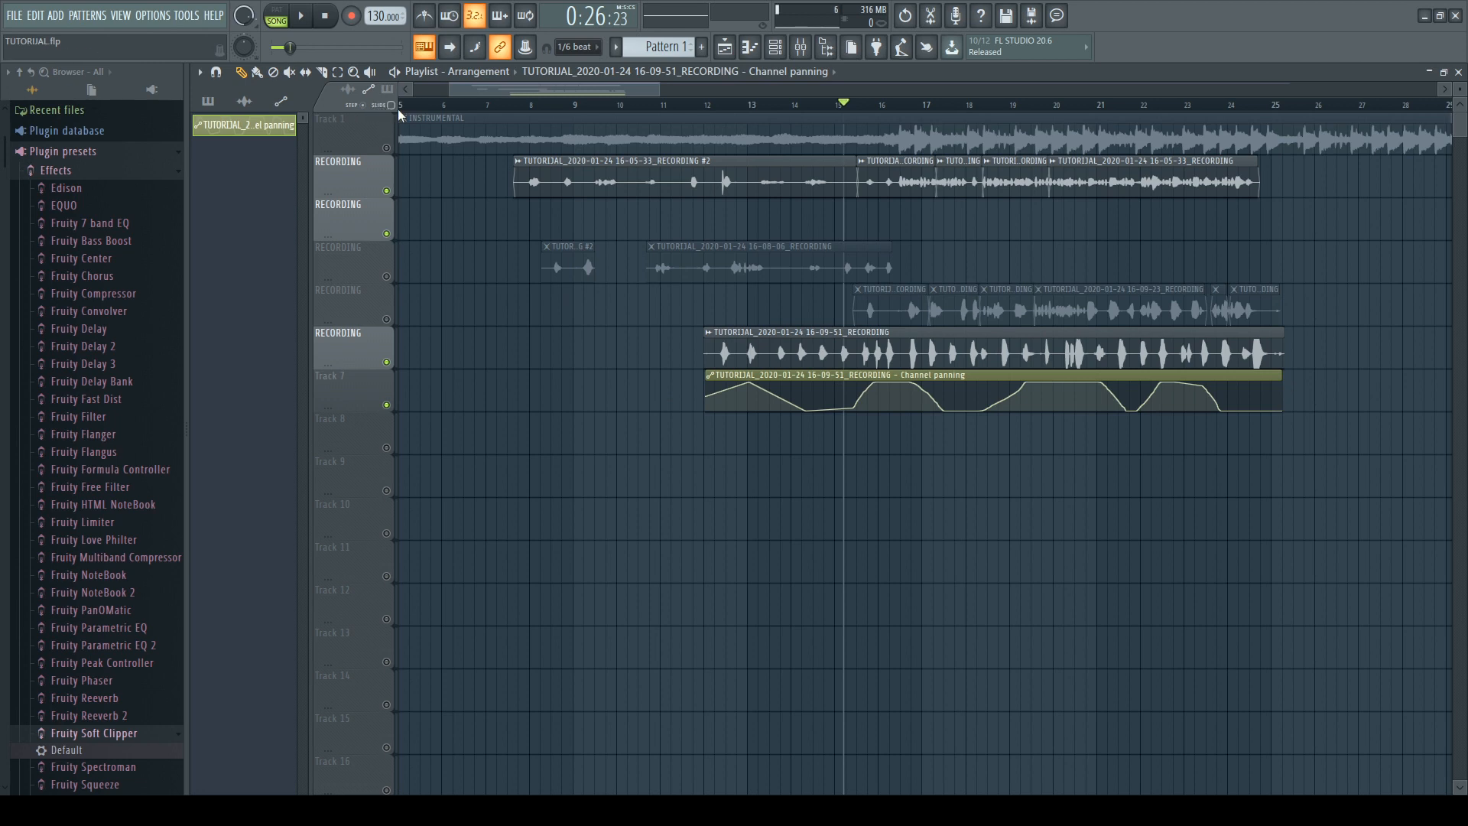
Step: Play the panned 16-09-51 take with the main vocal, and again from about bar 11 with the main vocal muted
{"action": "left_click", "coordinate": [375, 105]}
{"action": "key", "text": "space"}
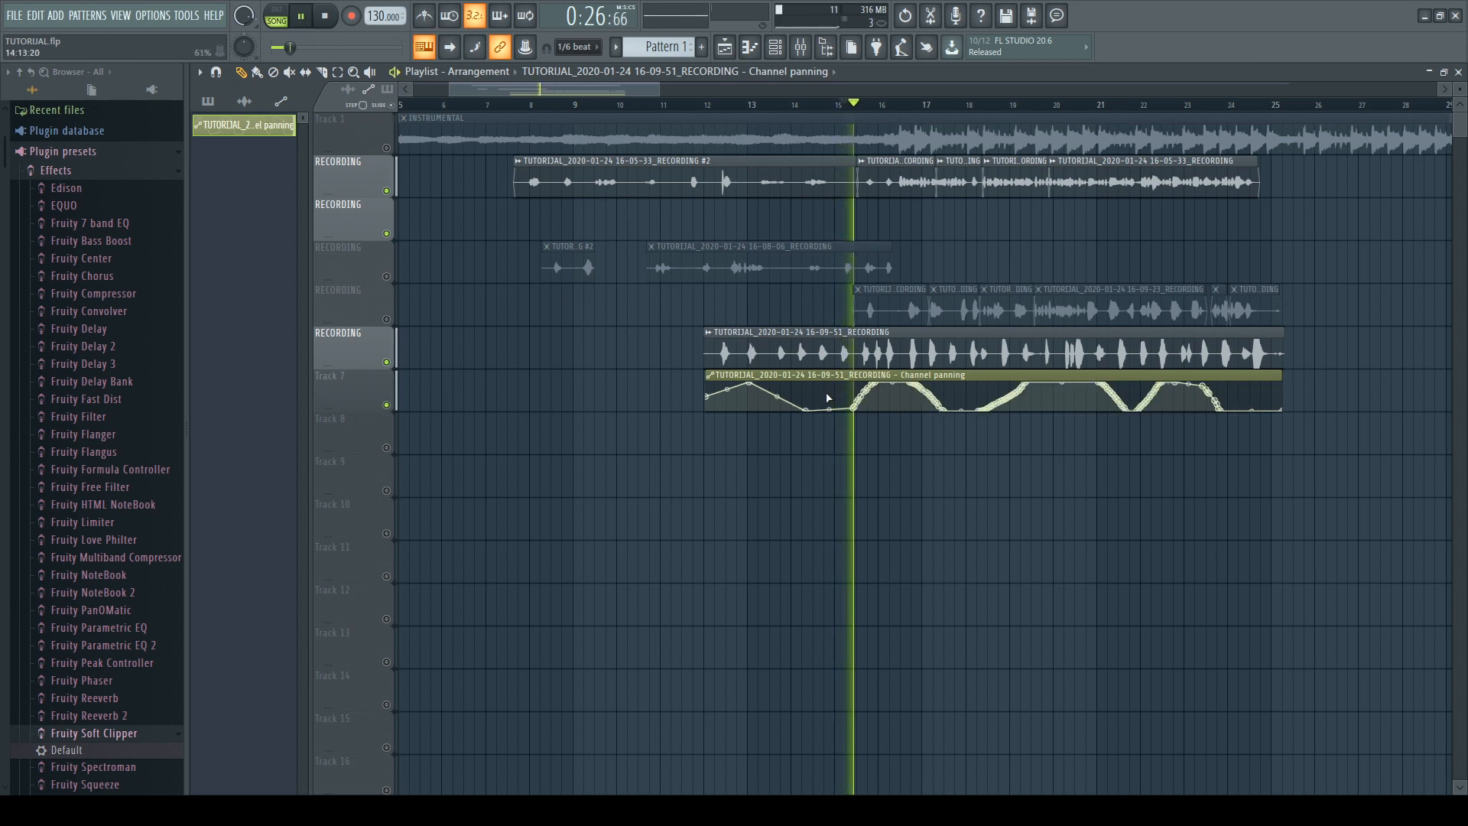
{"action": "key", "text": "space"}
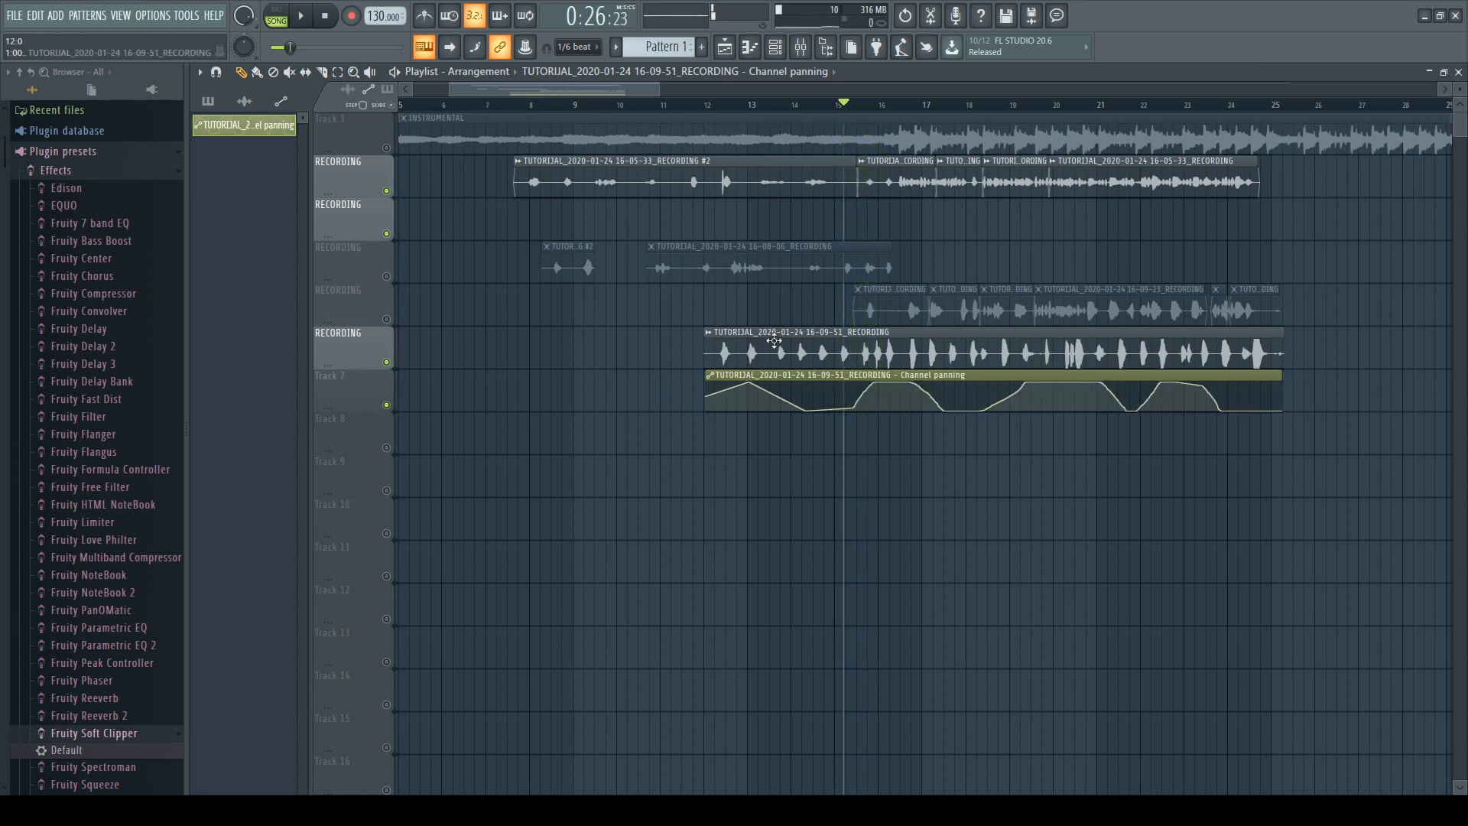
{"action": "left_click", "coordinate": [386, 190]}
{"action": "left_click", "coordinate": [680, 105]}
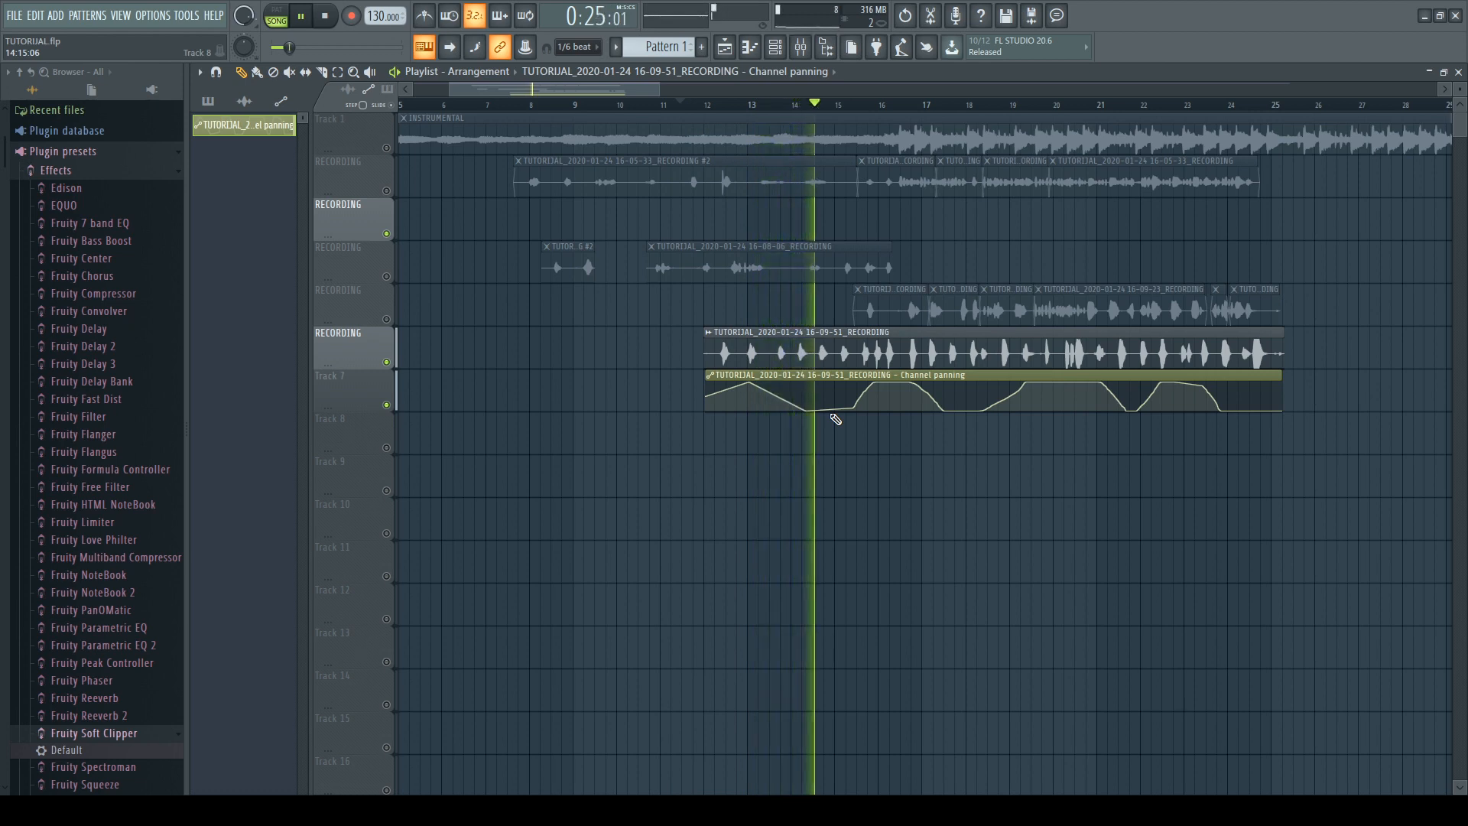
{"action": "key", "text": "space"}
Step: Play from about bar 16 while unmuting the remaining vocal tracks and the instrumental until the whole mix is heard
{"action": "left_click_drag", "start_coordinate": [610, 280], "coordinate": [471, 289]}
{"action": "scroll", "coordinate": [584, 291], "scroll_direction": "up", "scroll_amount": 1}
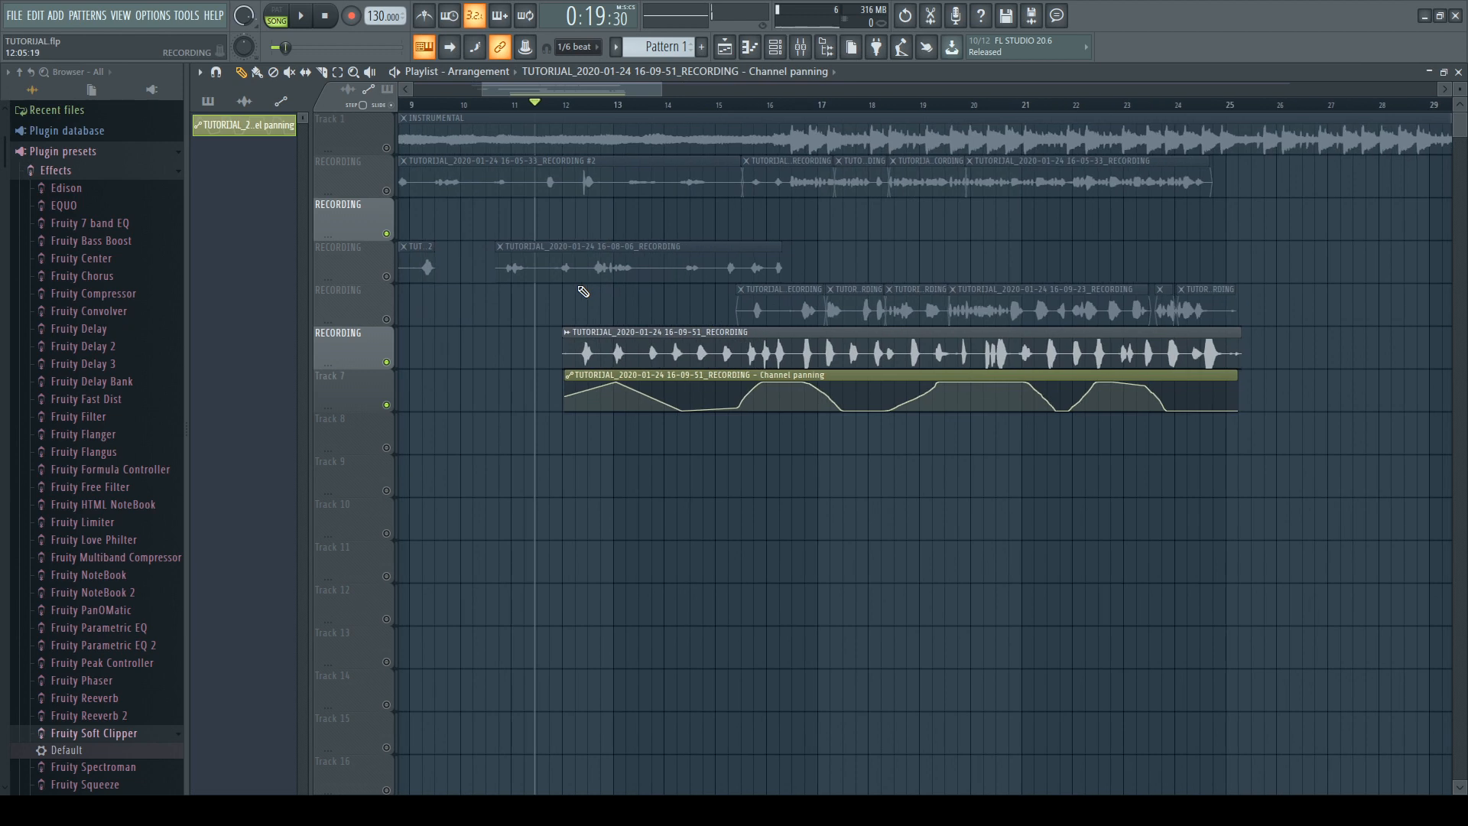
{"action": "left_click", "coordinate": [387, 320]}
{"action": "key", "text": "space"}
{"action": "left_click", "coordinate": [756, 92]}
{"action": "left_click", "coordinate": [762, 104]}
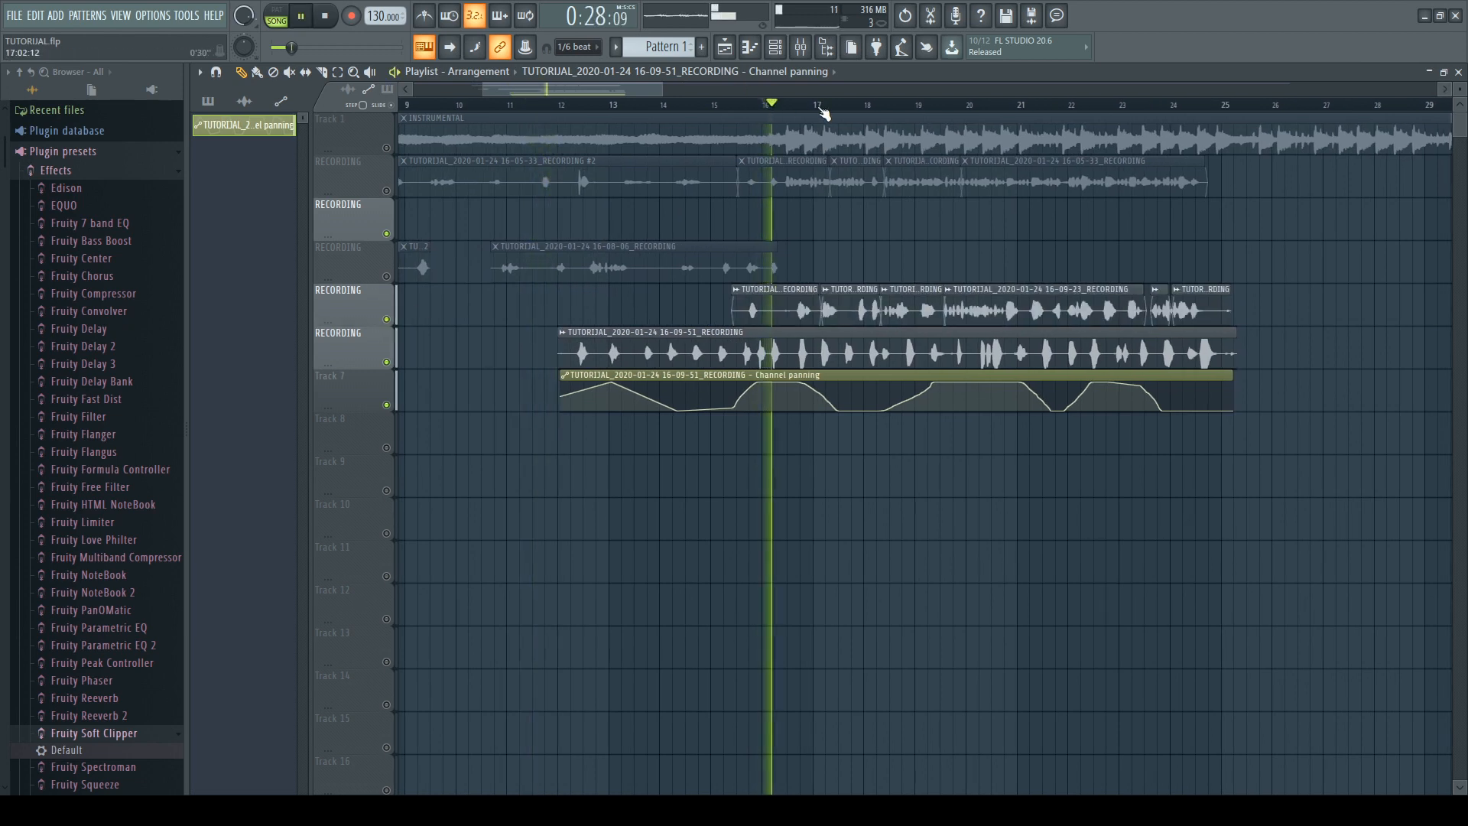
{"action": "left_click", "coordinate": [387, 276]}
{"action": "left_click", "coordinate": [387, 191]}
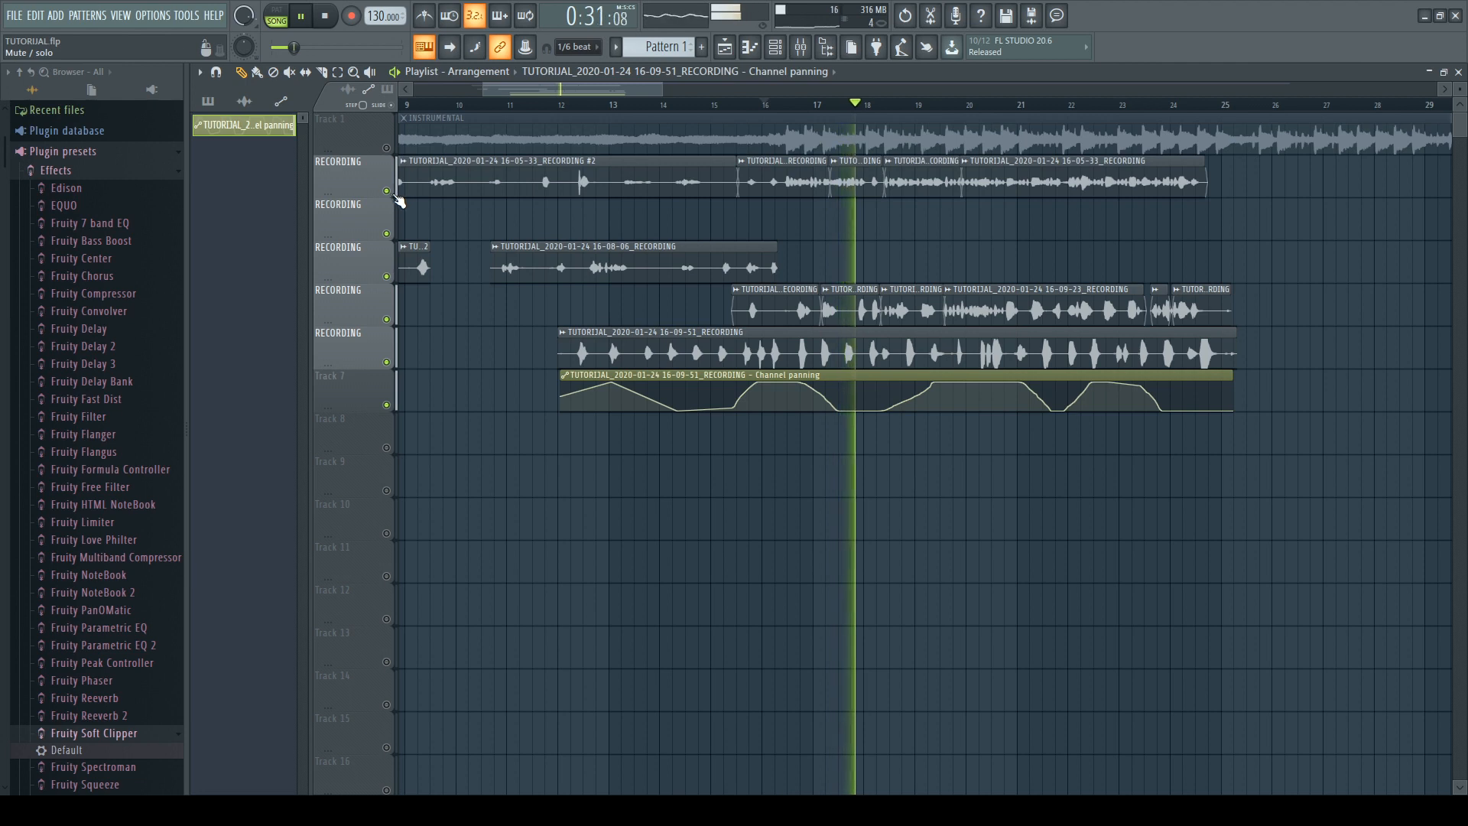
{"action": "left_click", "coordinate": [387, 149]}
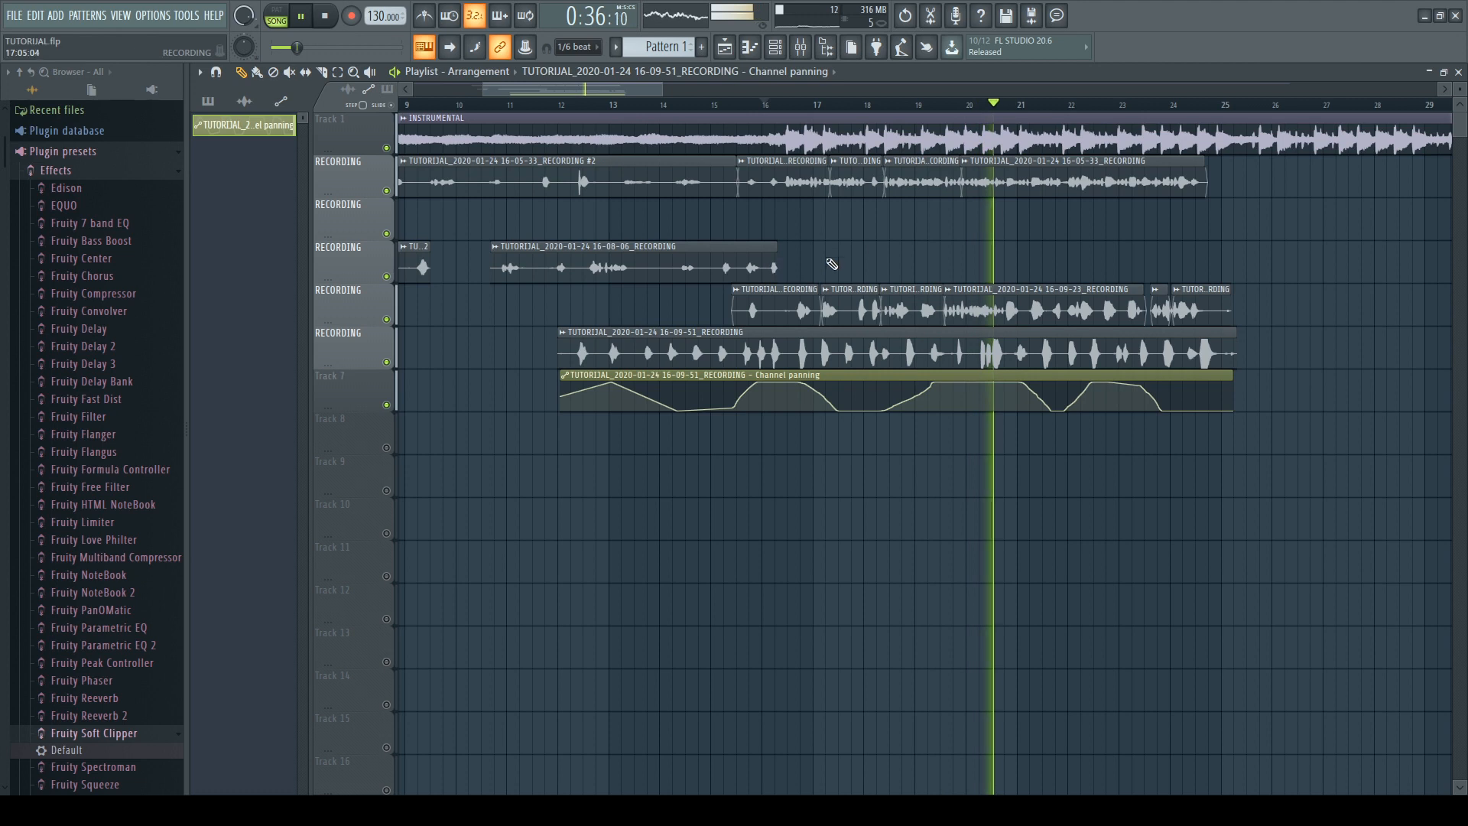
Step: View the 16-05-33 recording's channel settings, stop playback, and review the complete arrangement
{"action": "double_click", "coordinate": [868, 180]}
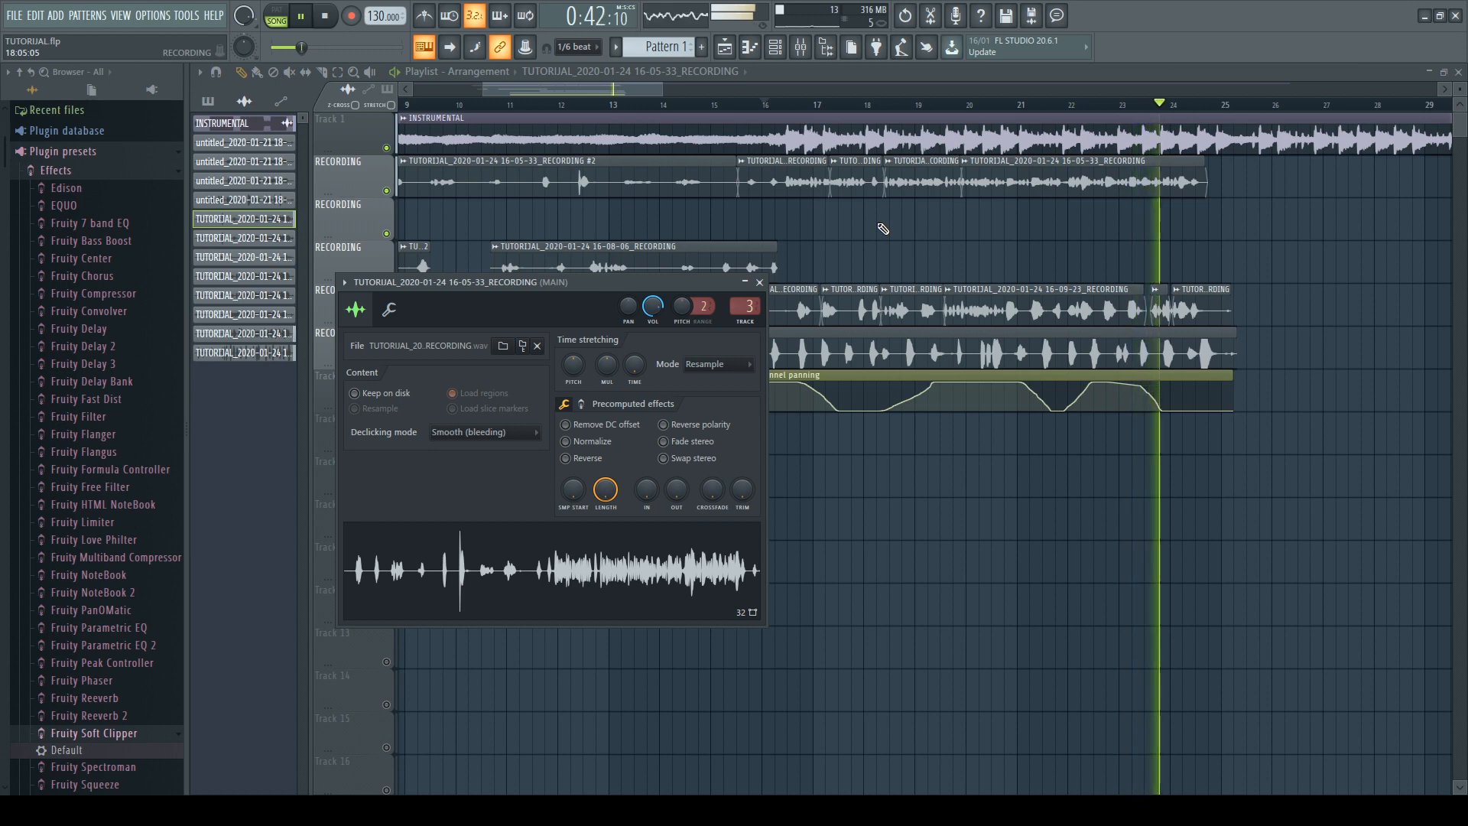
{"action": "key", "text": "space"}
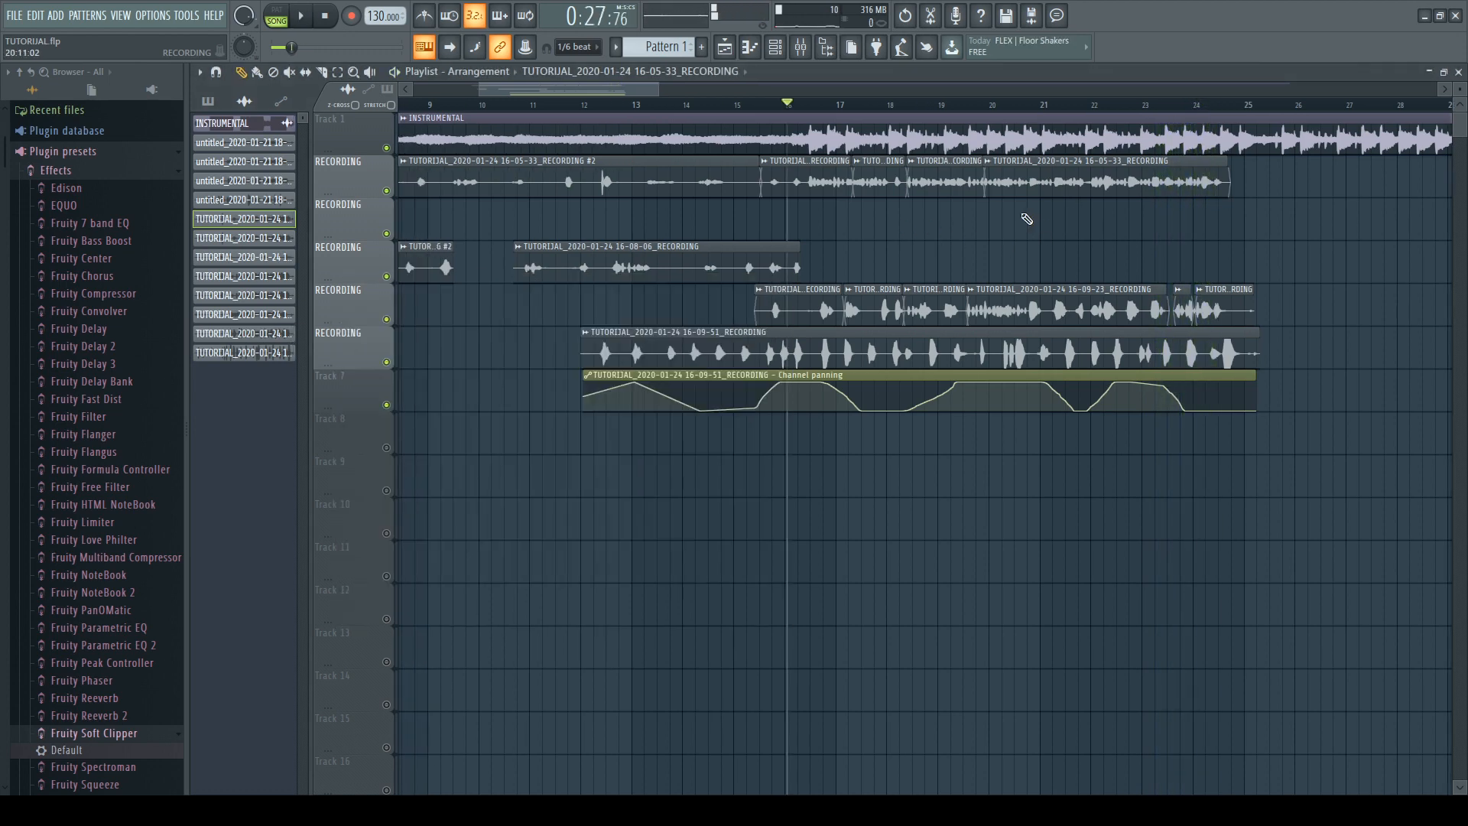
{"action": "scroll", "coordinate": [1028, 224], "scroll_direction": "down", "scroll_amount": 3}
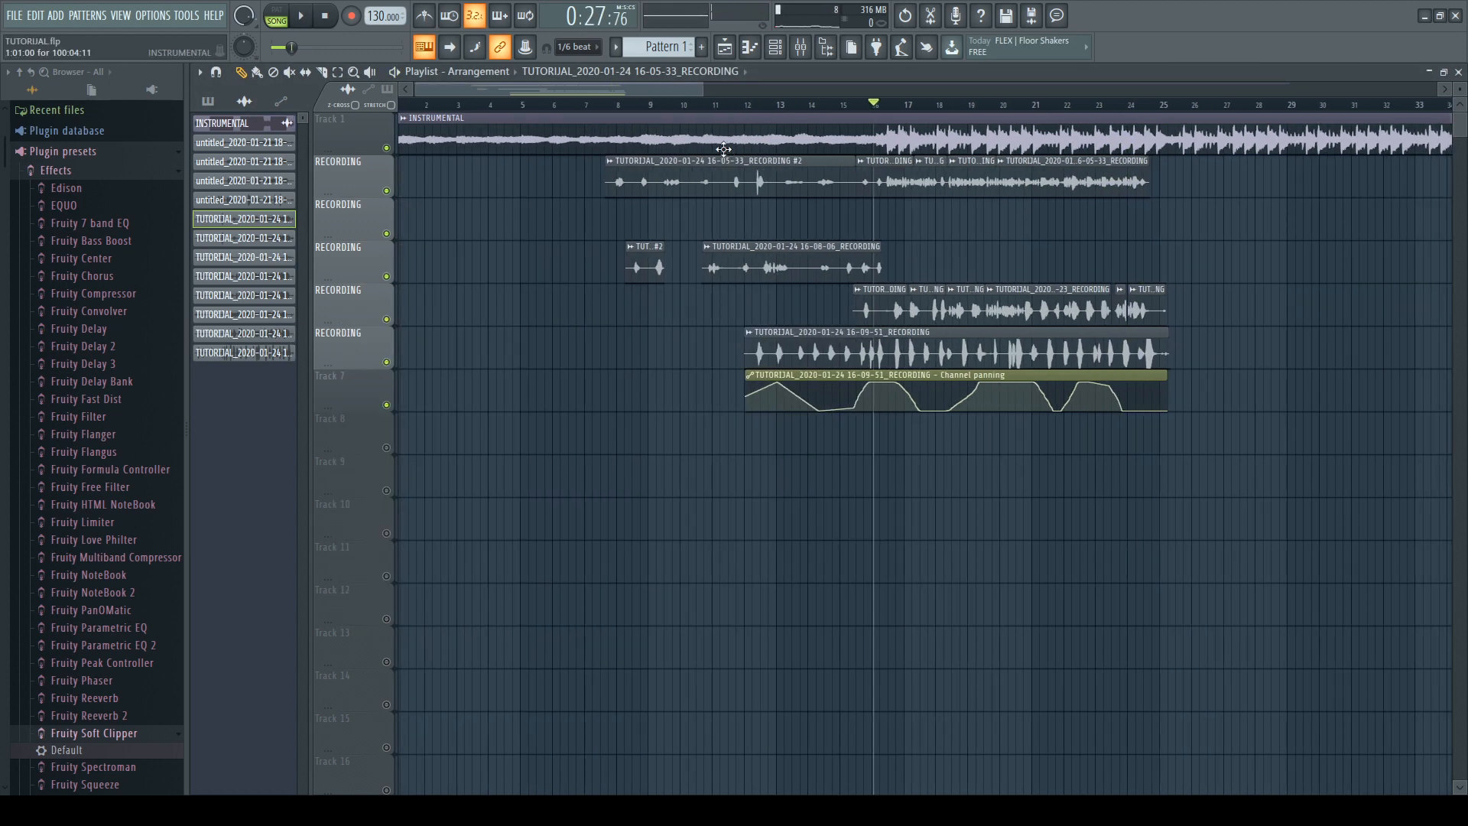
{"action": "scroll", "coordinate": [781, 225], "scroll_direction": "down", "scroll_amount": 2}
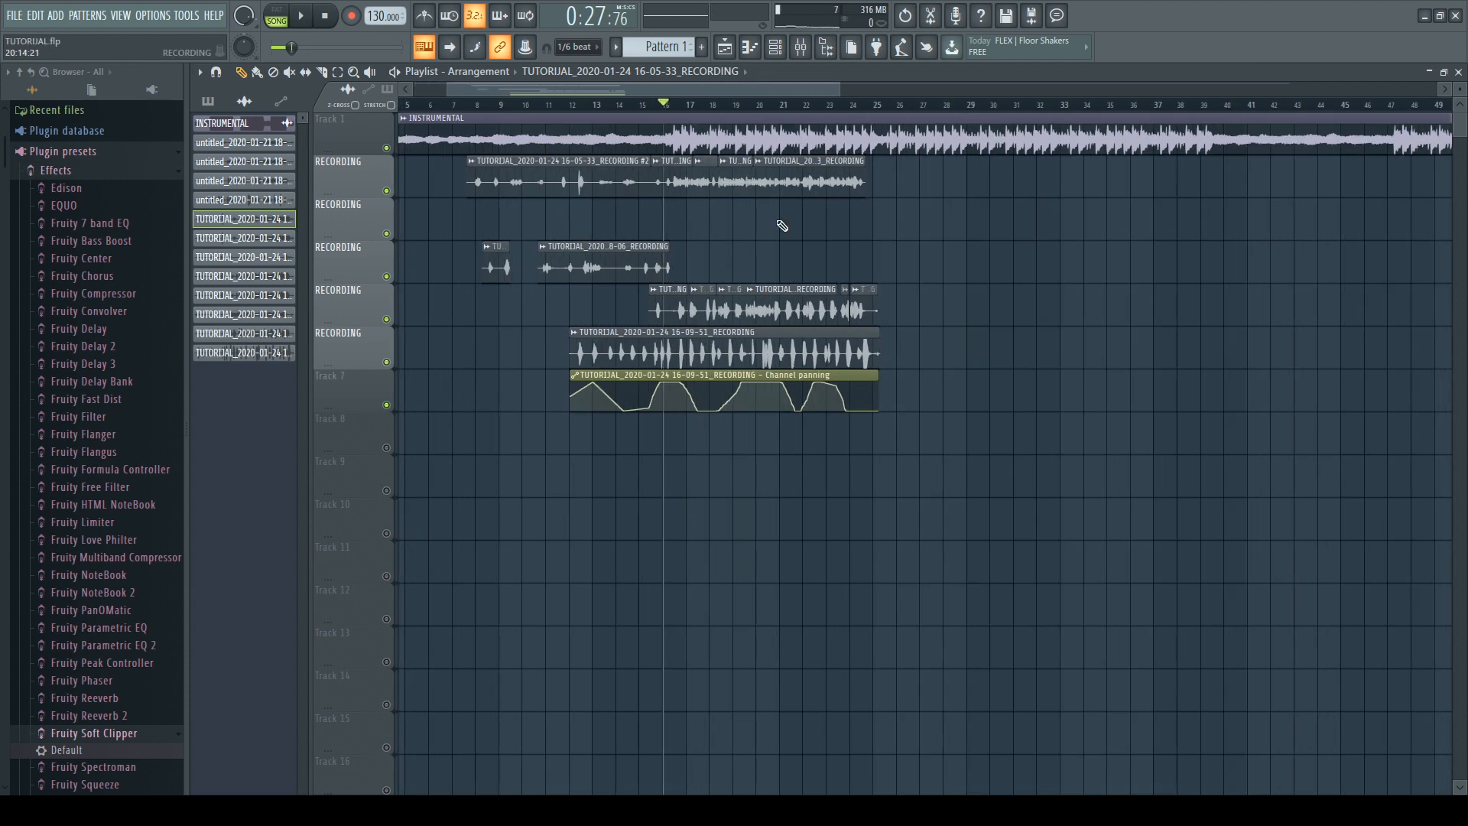
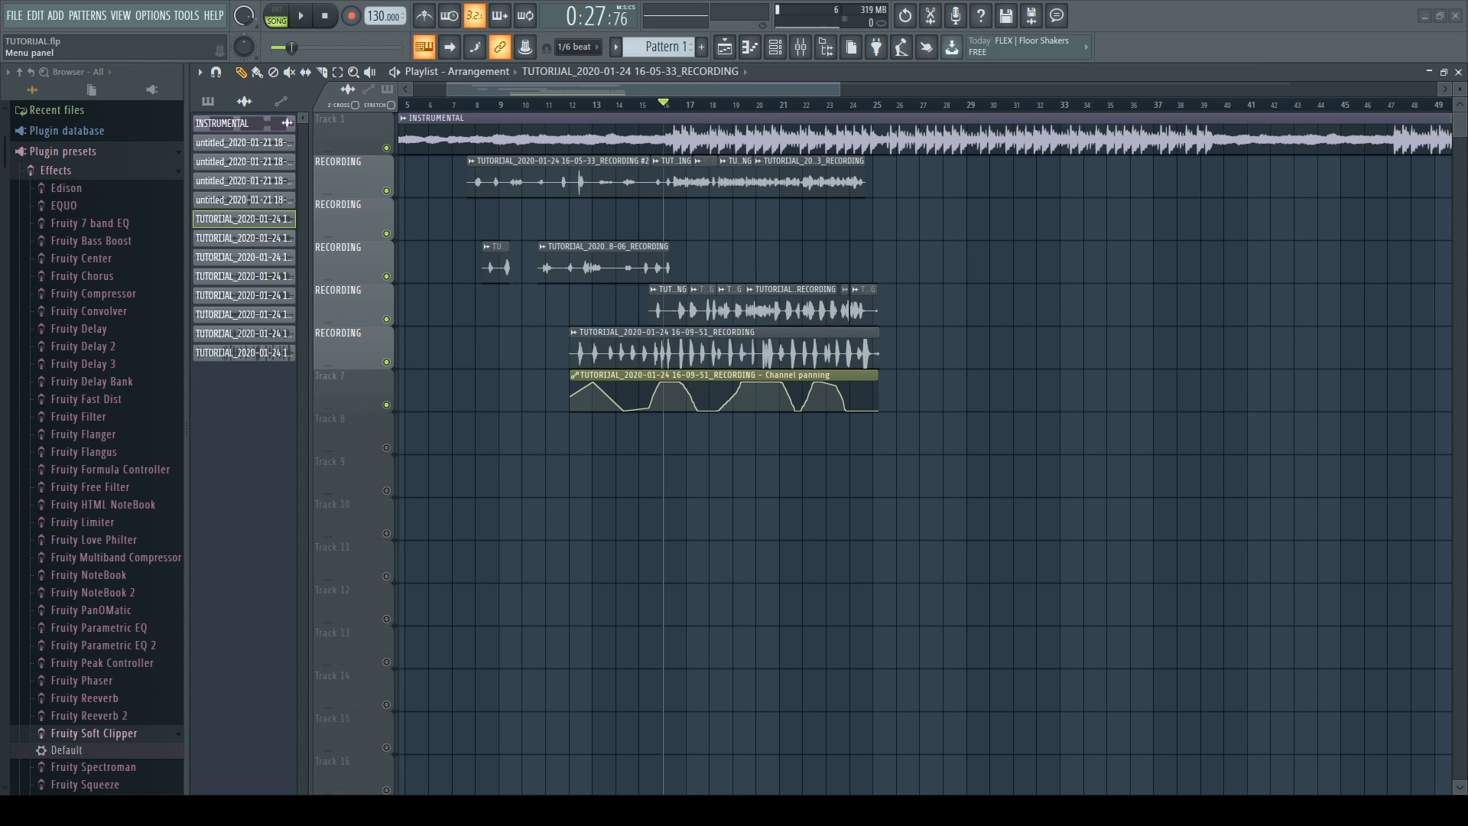
Step: Start a new project and place the exported FOR MASTERING audio file at the beginning of Track 1
{"action": "left_click", "coordinate": [604, 366]}
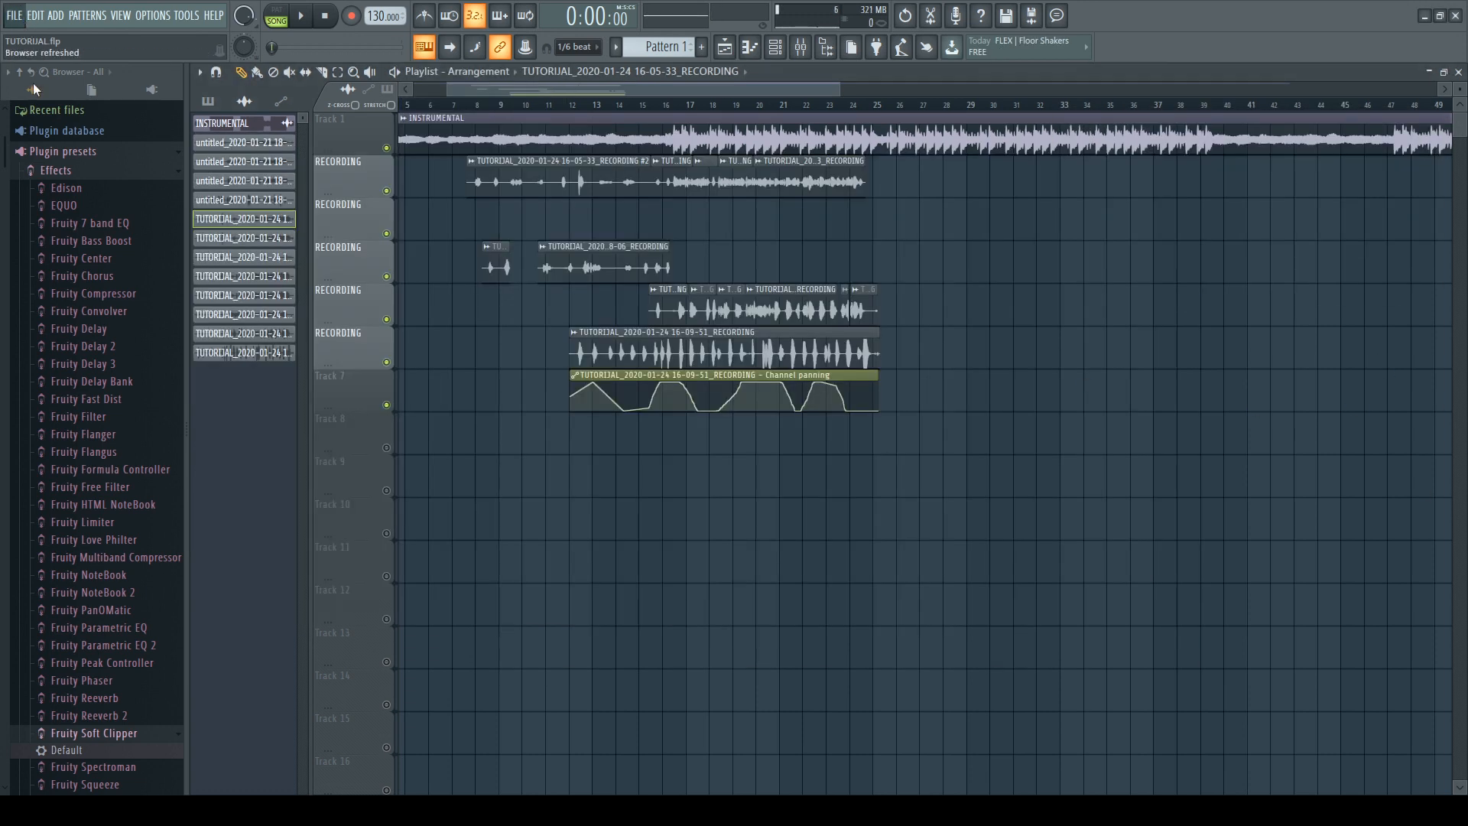
{"action": "left_click", "coordinate": [37, 36]}
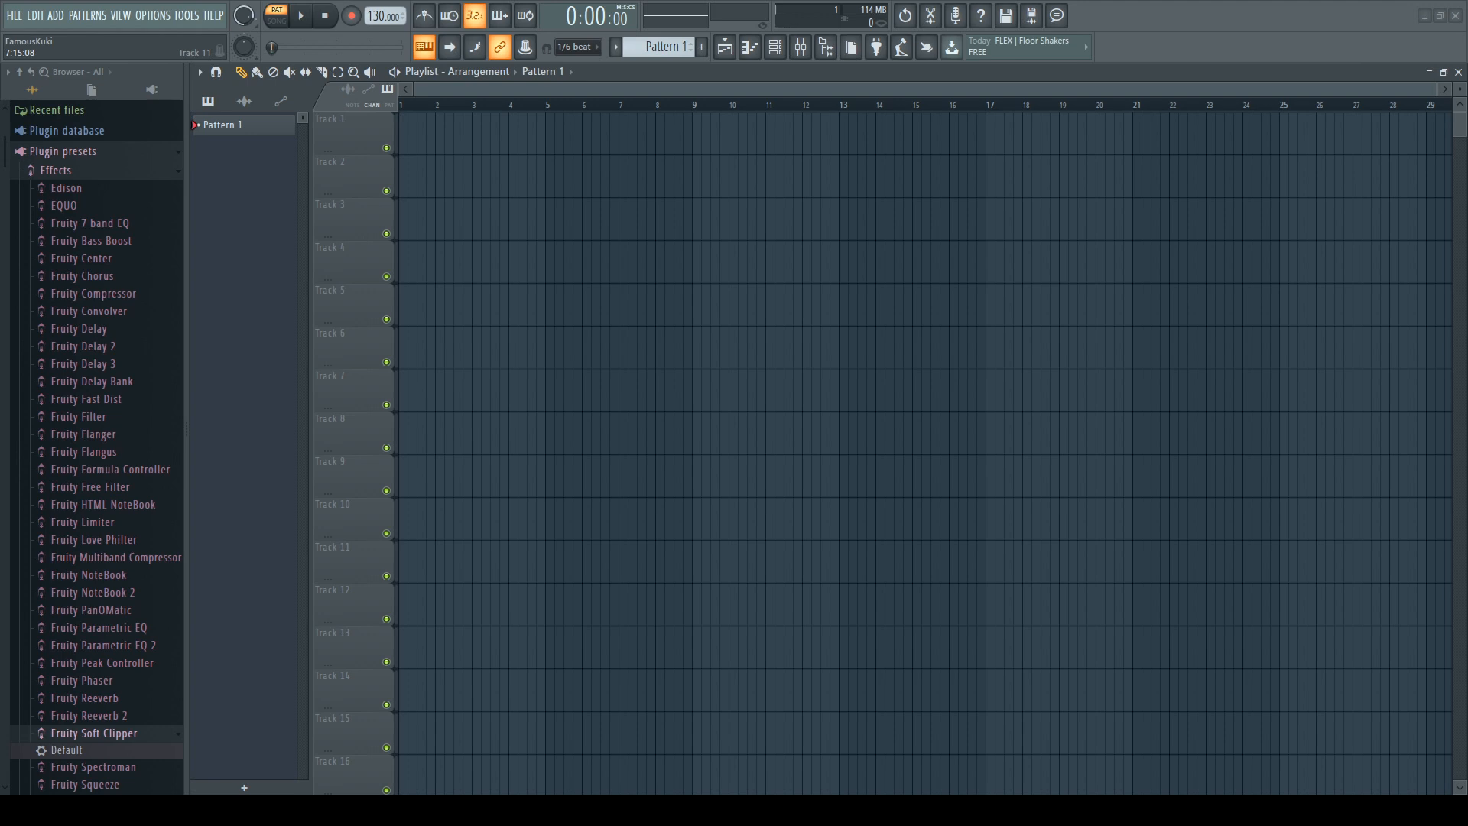
{"action": "left_click_drag", "start_coordinate": [653, 561], "coordinate": [493, 221]}
{"action": "left_click_drag", "start_coordinate": [619, 214], "coordinate": [505, 126]}
{"action": "scroll", "coordinate": [865, 228], "scroll_direction": "down", "scroll_amount": 3}
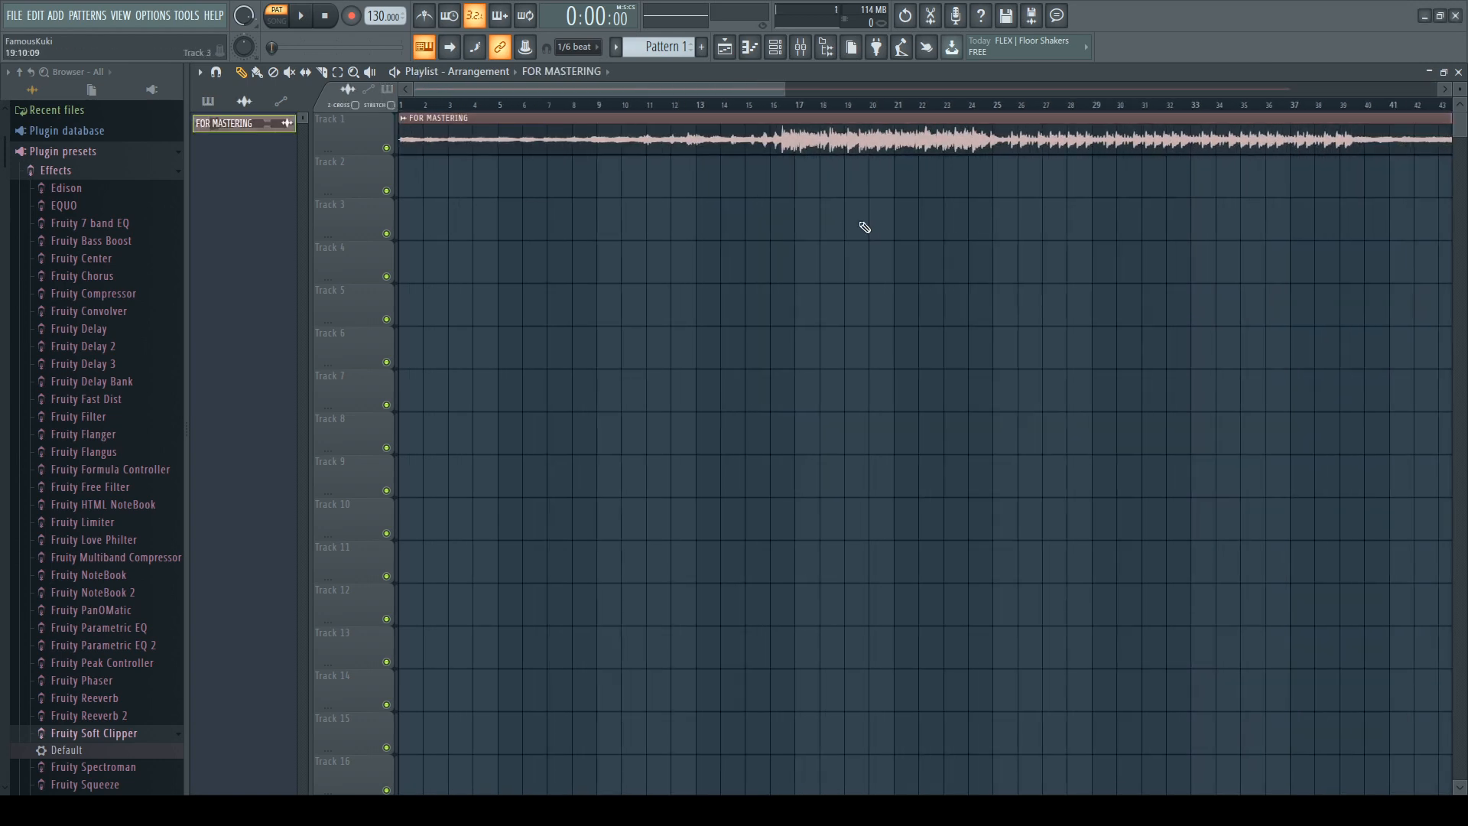
Step: Play the FOR MASTERING clip from about bar 16 and check the Master track's level in the mixer
{"action": "scroll", "coordinate": [734, 283], "scroll_direction": "right", "scroll_amount": 3}
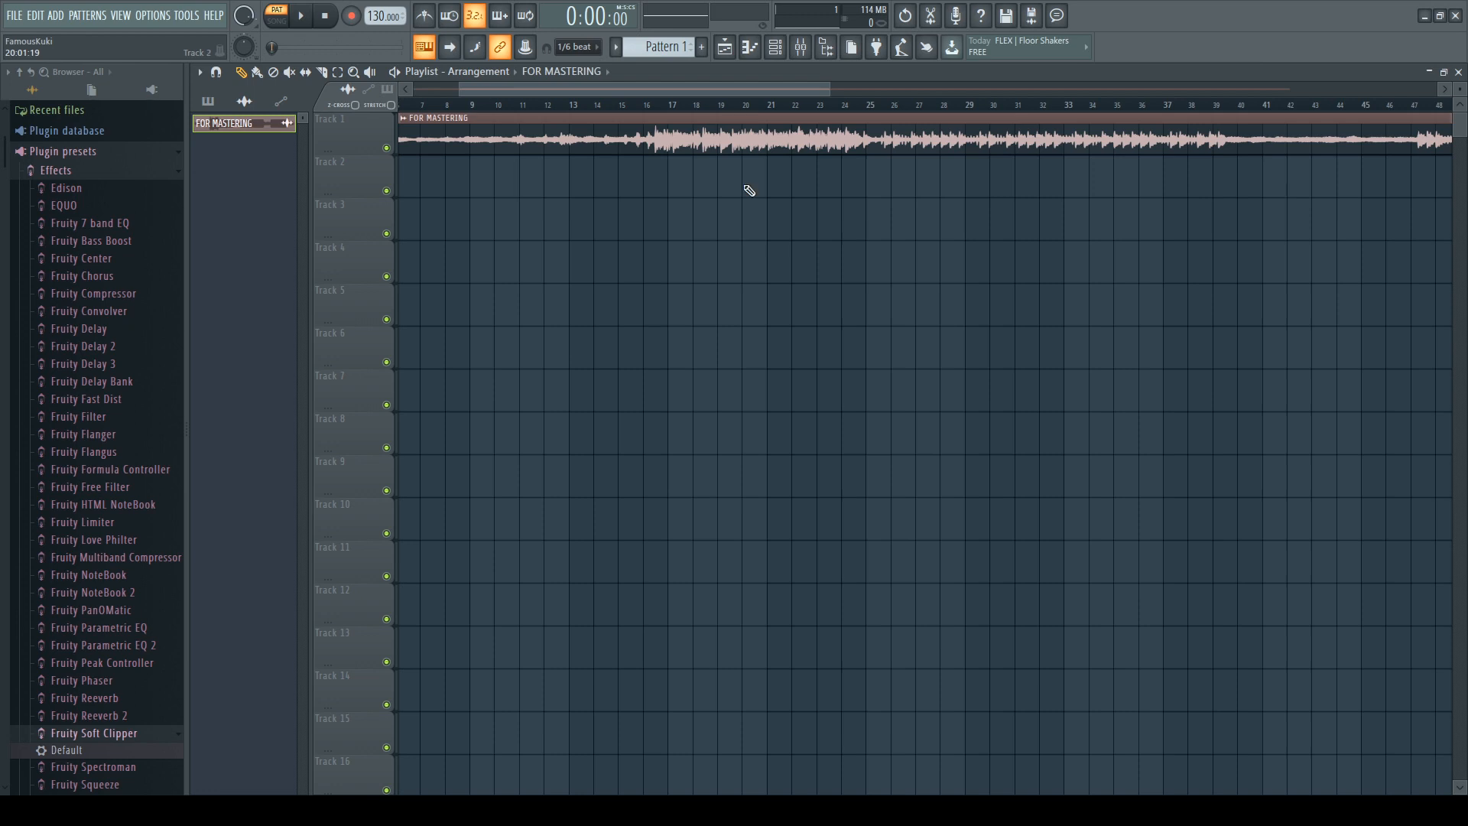
{"action": "left_click", "coordinate": [642, 103]}
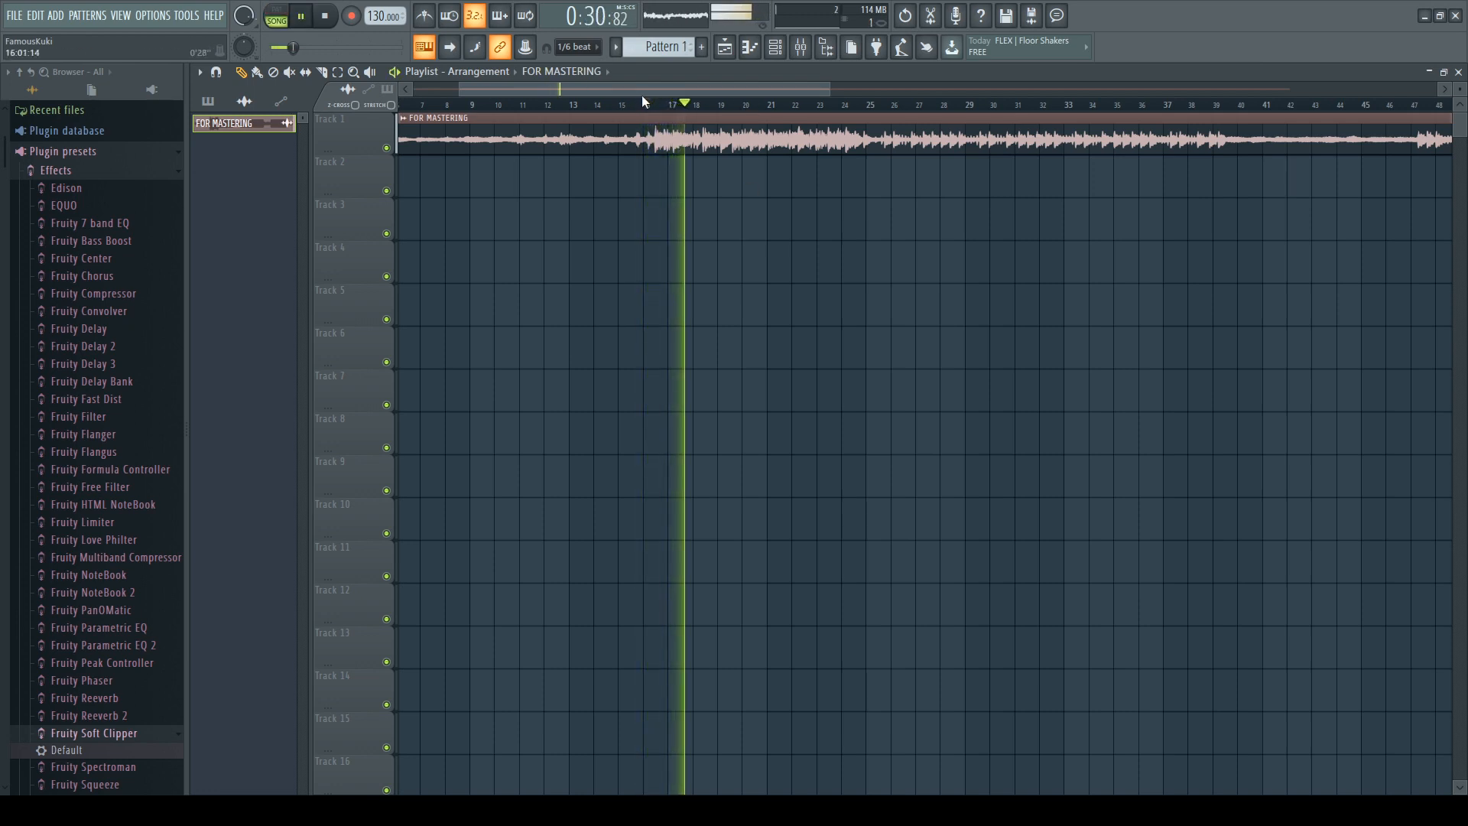
{"action": "left_click", "coordinate": [809, 47]}
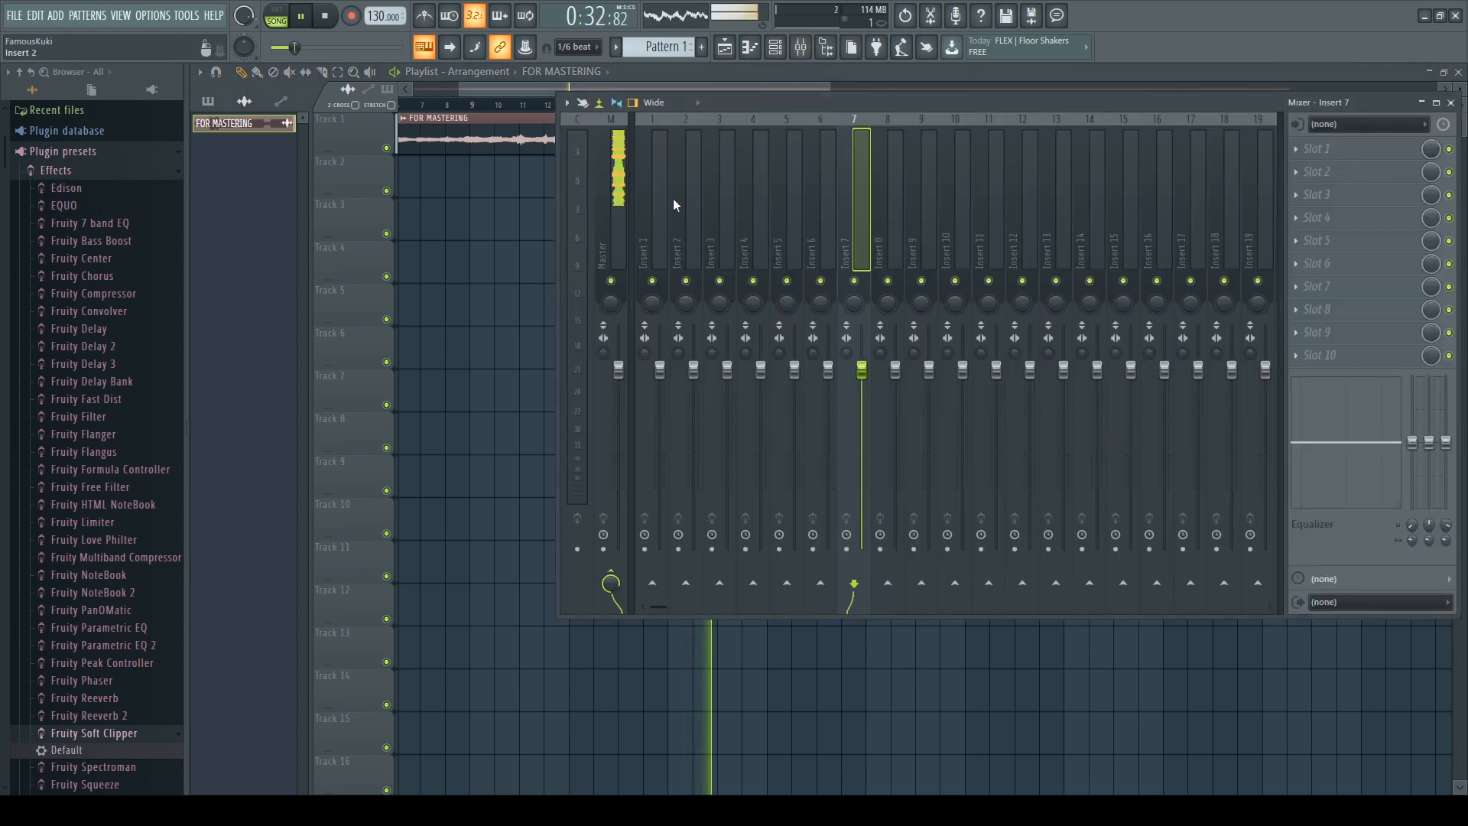
{"action": "left_click", "coordinate": [611, 200]}
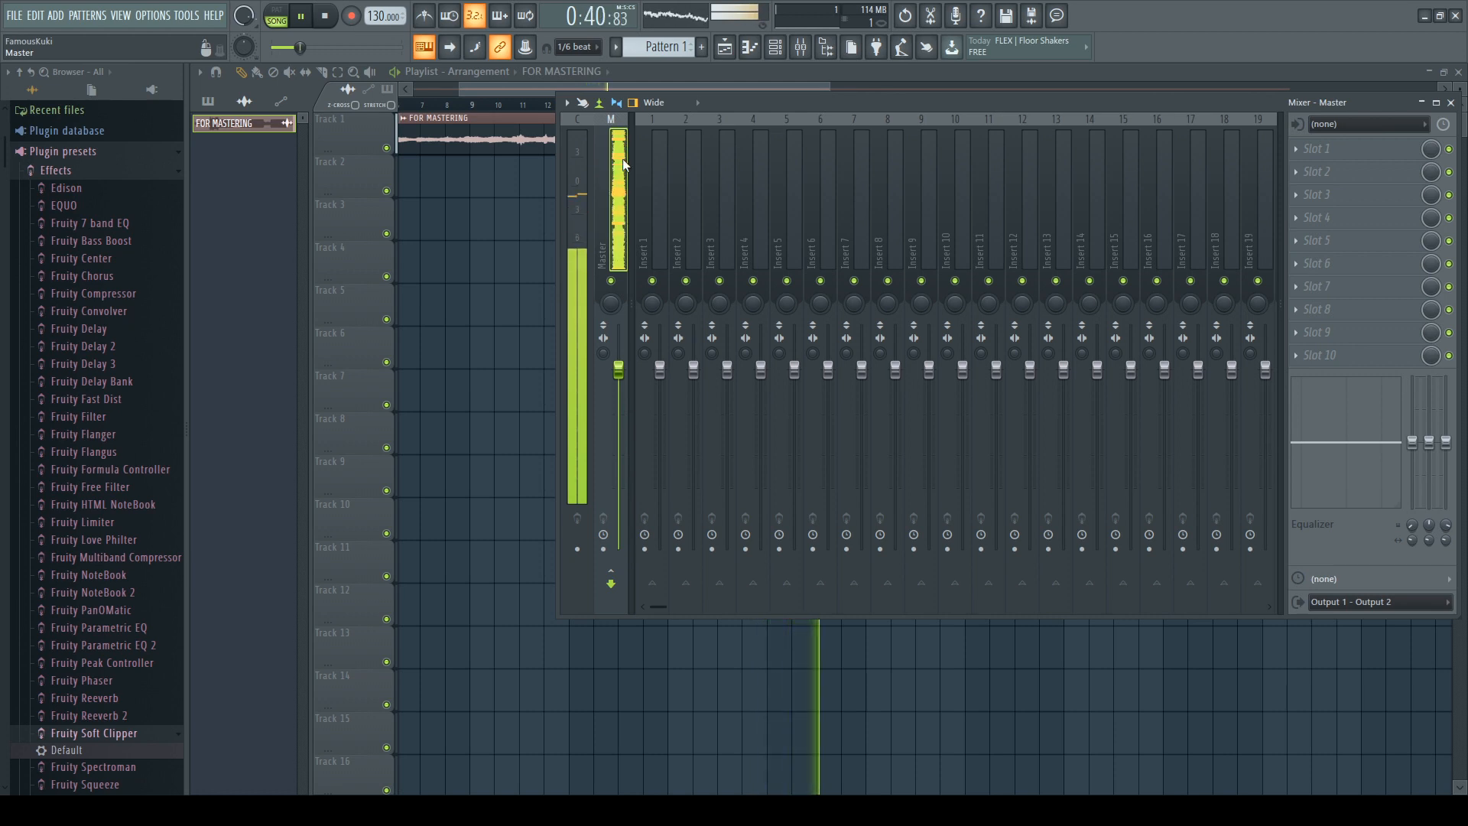
{"action": "key", "text": "space"}
{"action": "key", "text": "F9"}
Step: Examine the FOR MASTERING waveform on Track 1, from the quiet intro through the louder section
{"action": "scroll", "coordinate": [578, 174], "scroll_direction": "down", "scroll_amount": 3}
{"action": "scroll", "coordinate": [929, 153], "scroll_direction": "up", "scroll_amount": 1}
{"action": "left_click_drag", "start_coordinate": [1087, 130], "coordinate": [824, 131]}
{"action": "scroll", "coordinate": [994, 114], "scroll_direction": "up", "scroll_amount": 5}
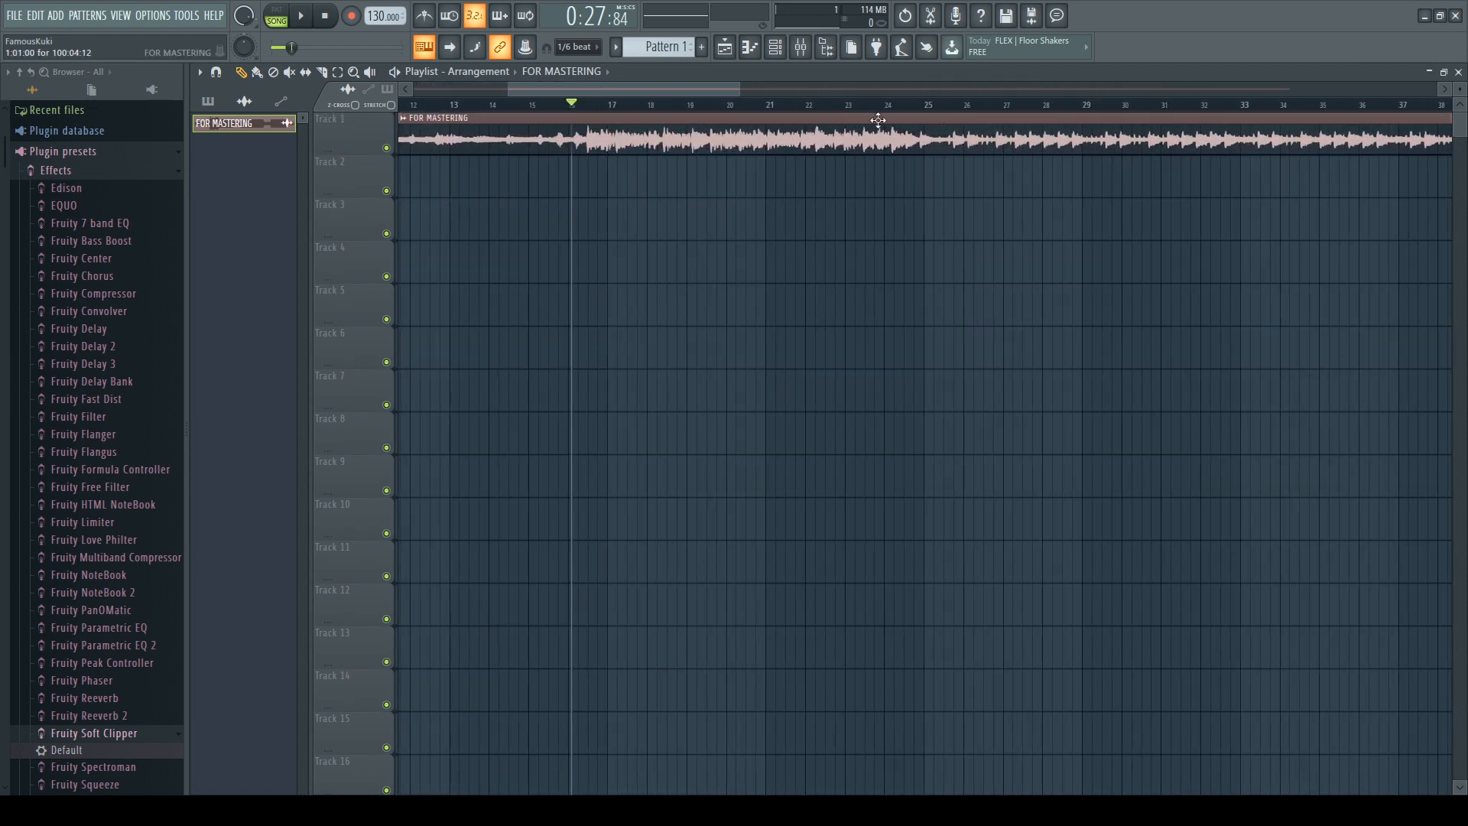
{"action": "scroll", "coordinate": [757, 116], "scroll_direction": "up", "scroll_amount": 1}
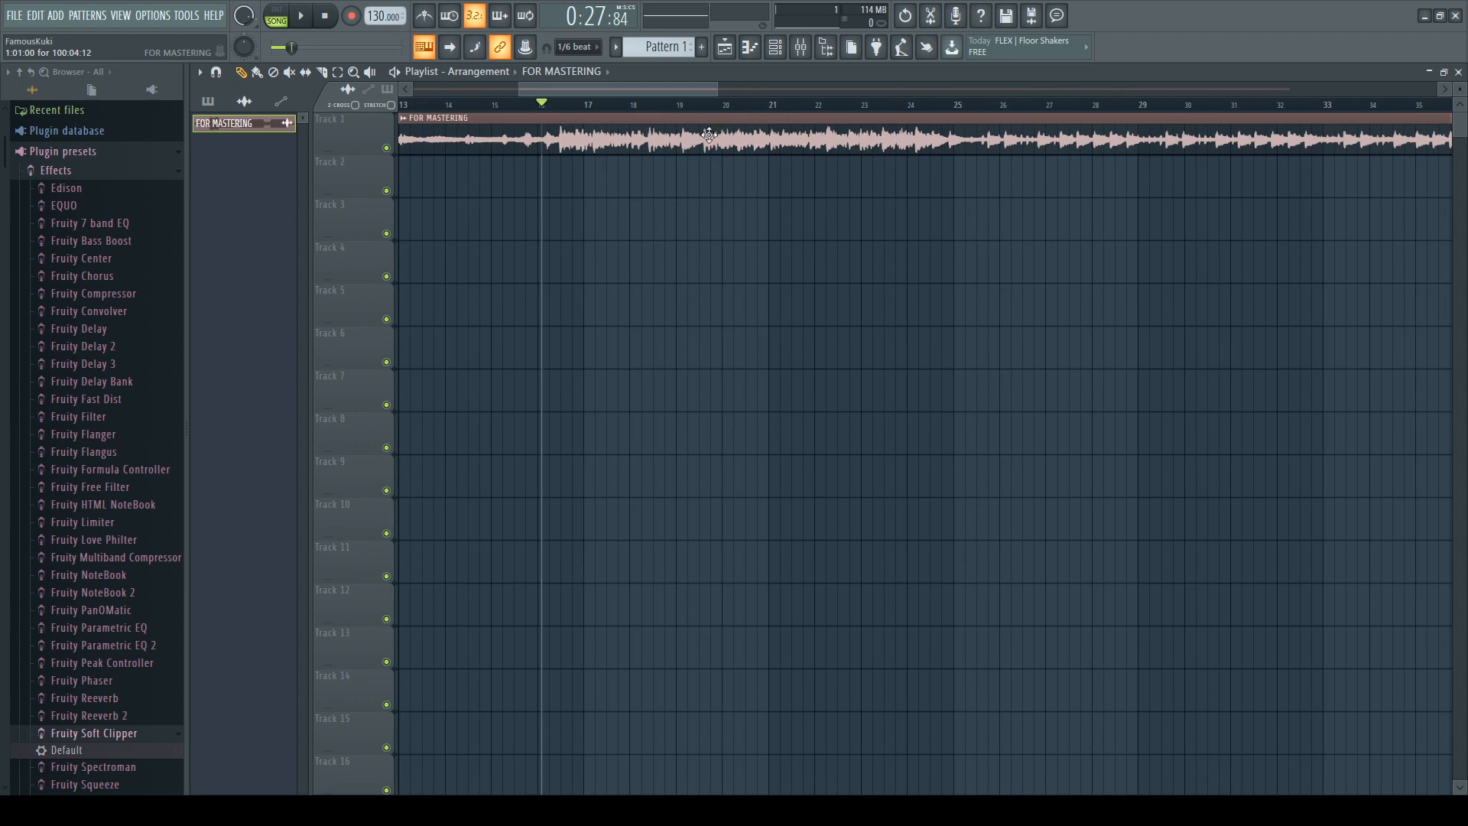
{"action": "scroll", "coordinate": [707, 133], "scroll_direction": "up", "scroll_amount": 6}
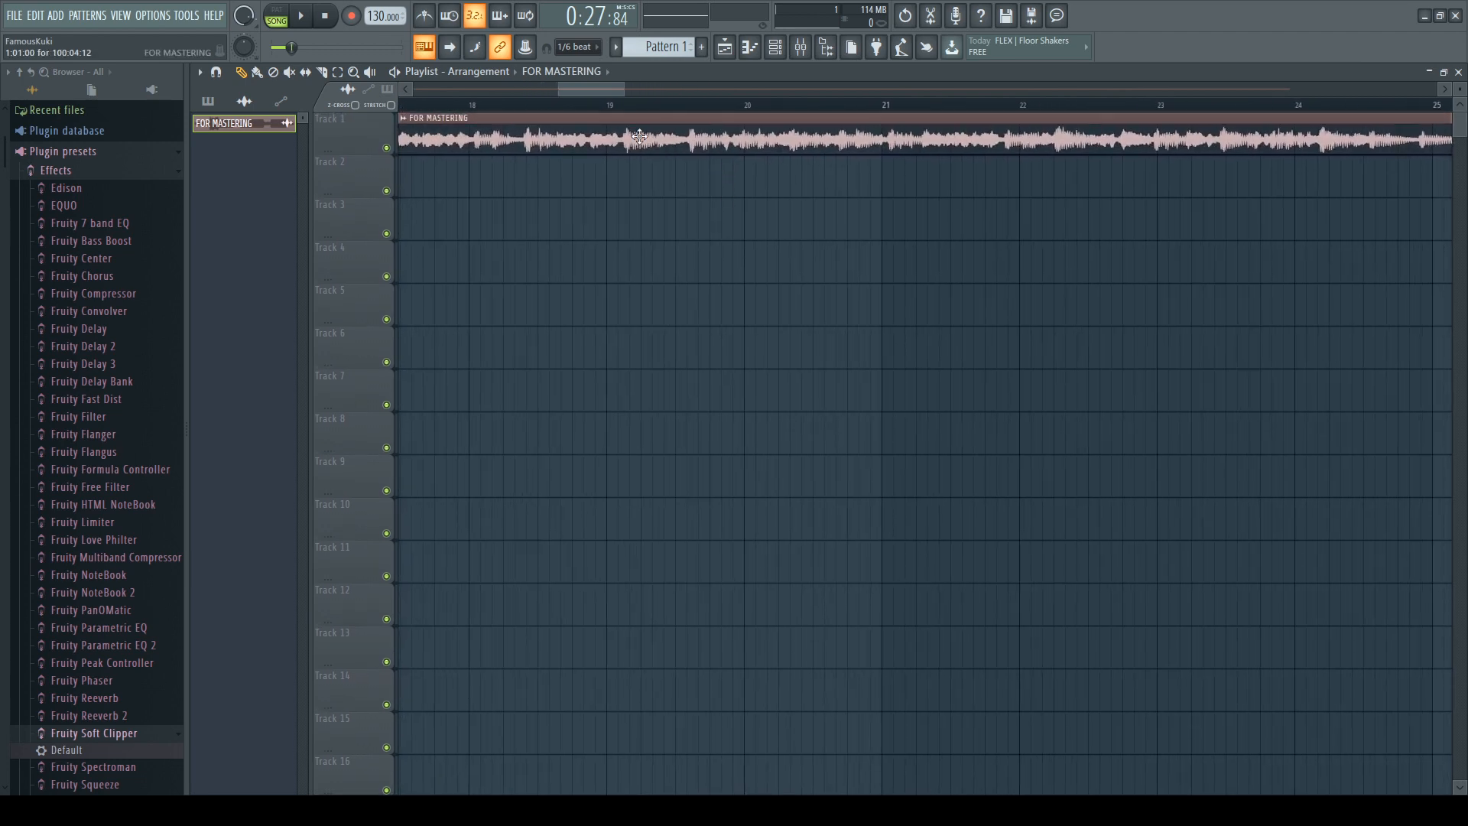
{"action": "scroll", "coordinate": [629, 134], "scroll_direction": "down", "scroll_amount": 8}
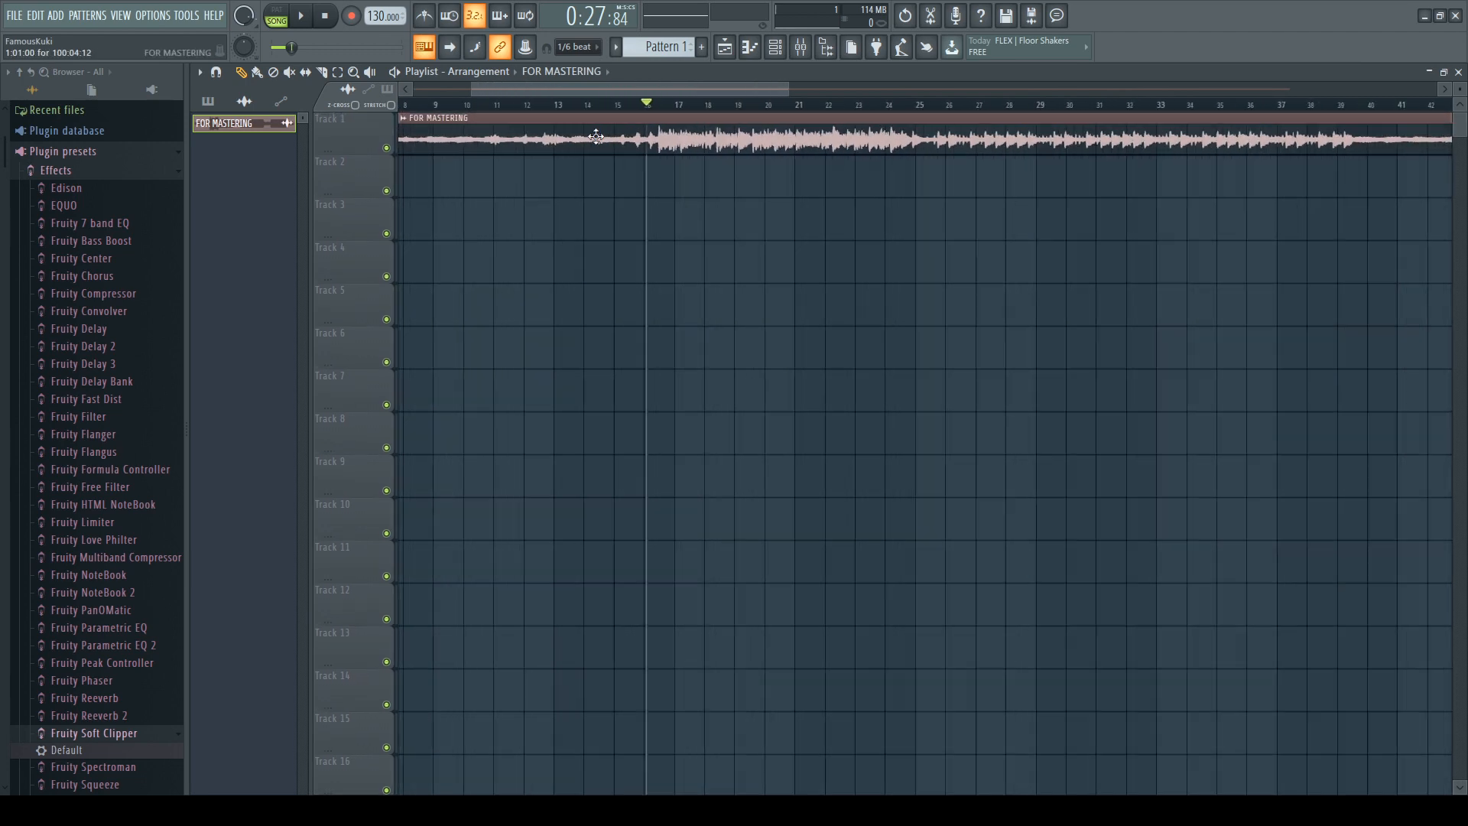
{"action": "scroll", "coordinate": [686, 138], "scroll_direction": "down", "scroll_amount": 3}
Step: Play the intro from the start and slice the FOR MASTERING clip at bar 5
{"action": "key", "text": "space"}
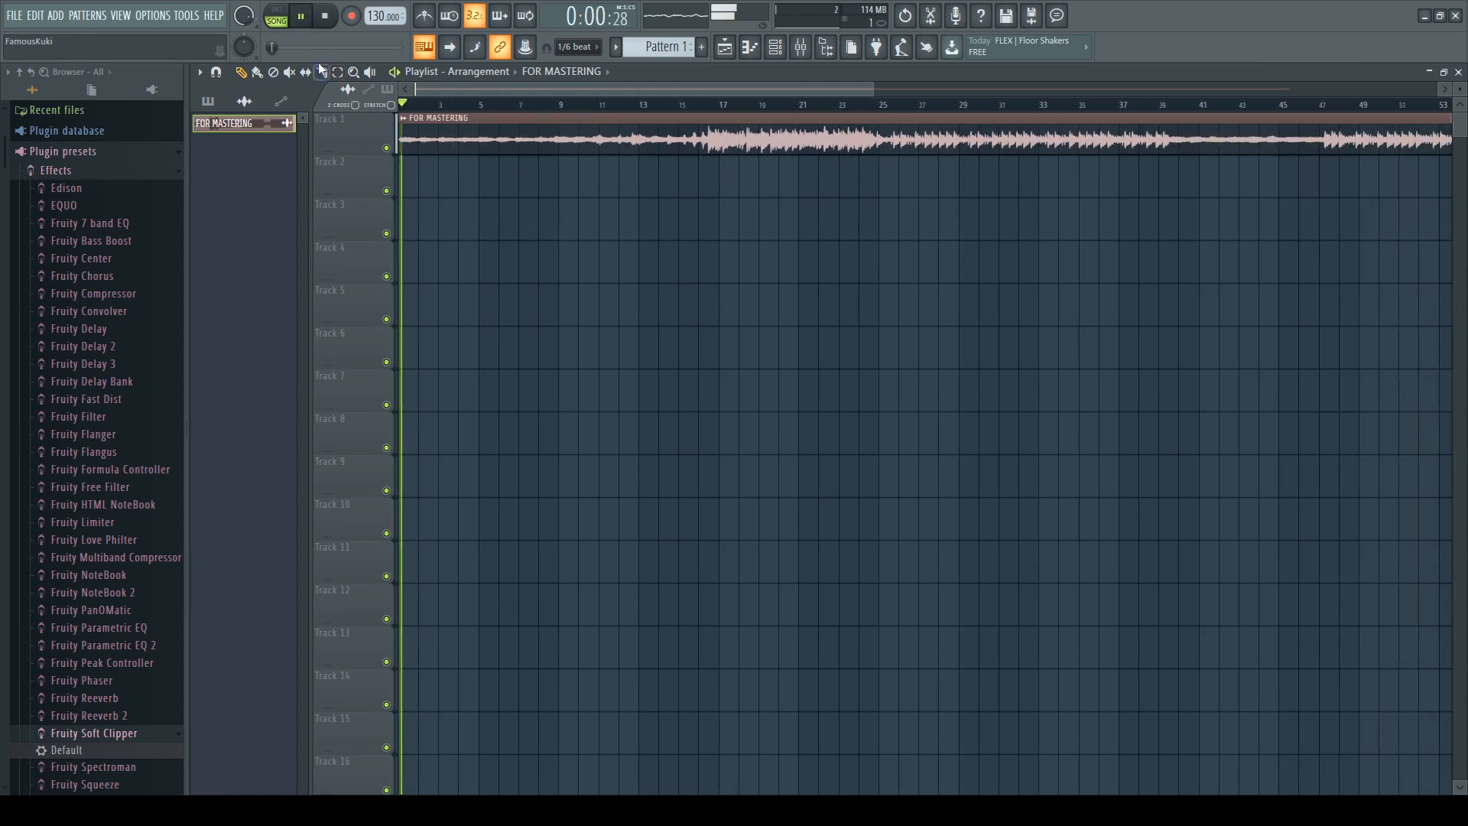
{"action": "scroll", "coordinate": [868, 174], "scroll_direction": "up", "scroll_amount": 5}
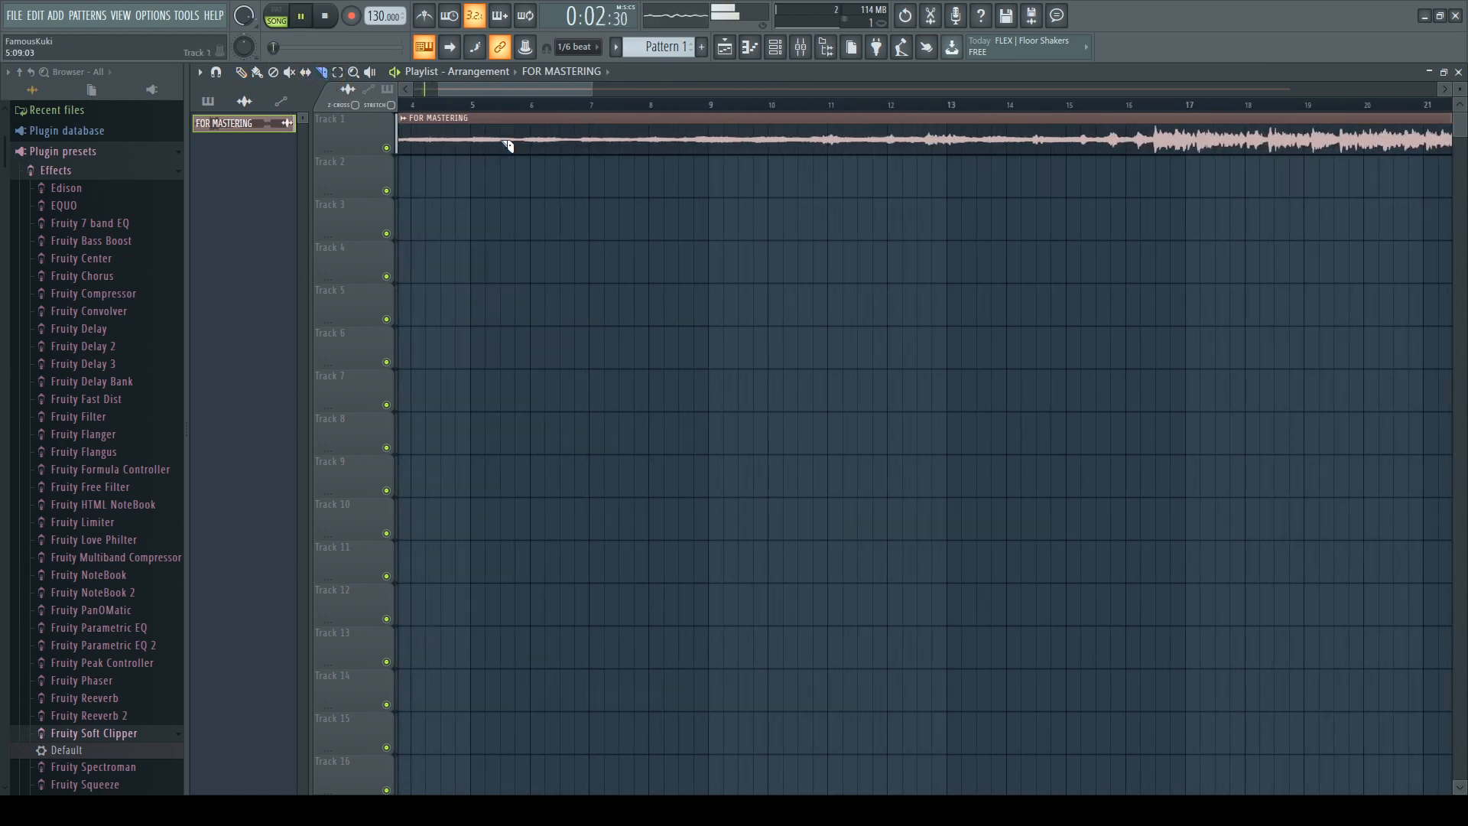
{"action": "scroll", "coordinate": [576, 141], "scroll_direction": "up", "scroll_amount": 1}
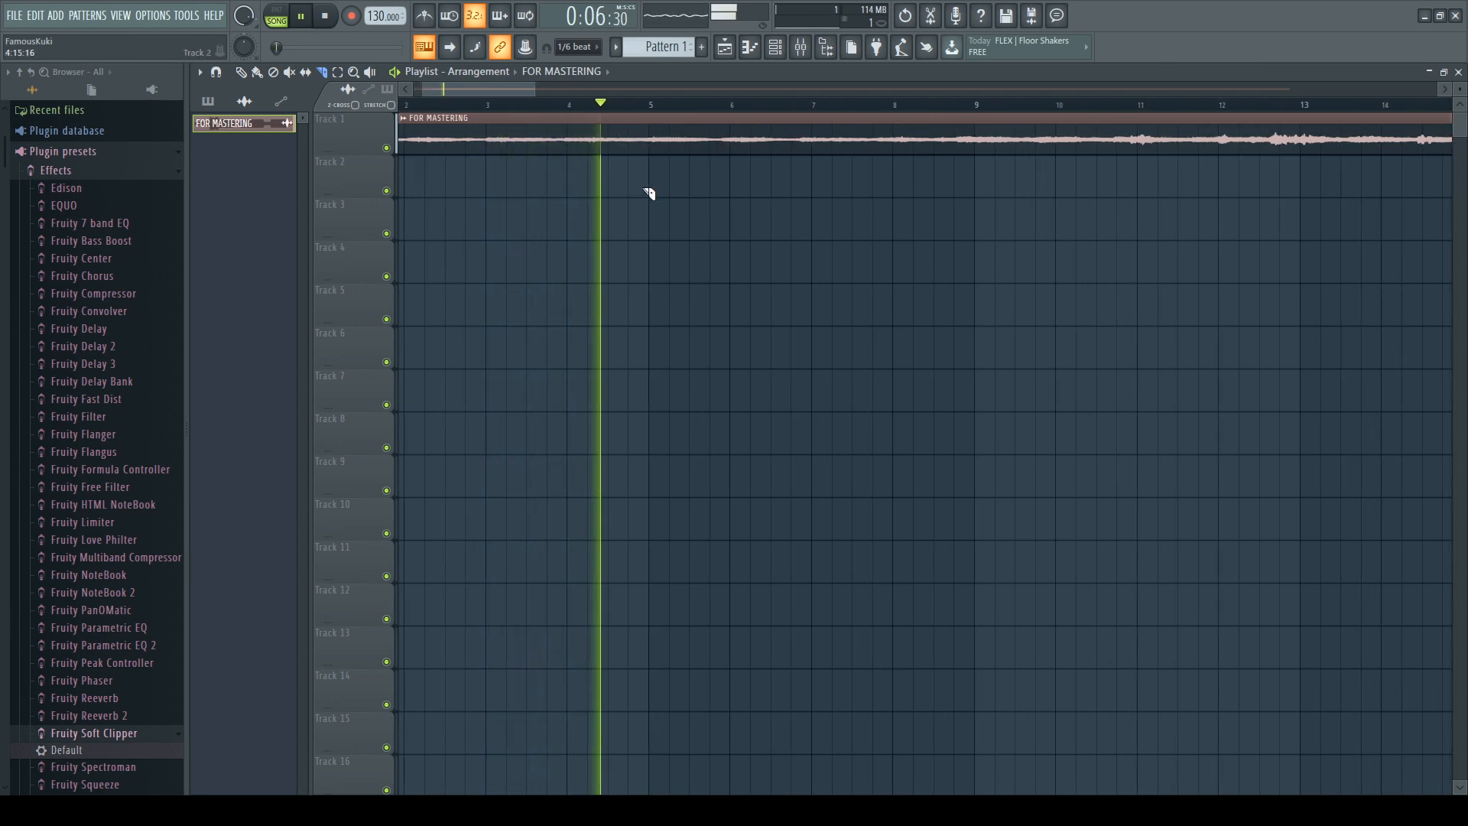
{"action": "scroll", "coordinate": [658, 189], "scroll_direction": "up", "scroll_amount": 3}
{"action": "left_click_drag", "start_coordinate": [666, 116], "coordinate": [666, 173]}
{"action": "scroll", "coordinate": [589, 134], "scroll_direction": "down", "scroll_amount": 3}
{"action": "scroll", "coordinate": [541, 146], "scroll_direction": "down", "scroll_amount": 3}
{"action": "key", "text": "space"}
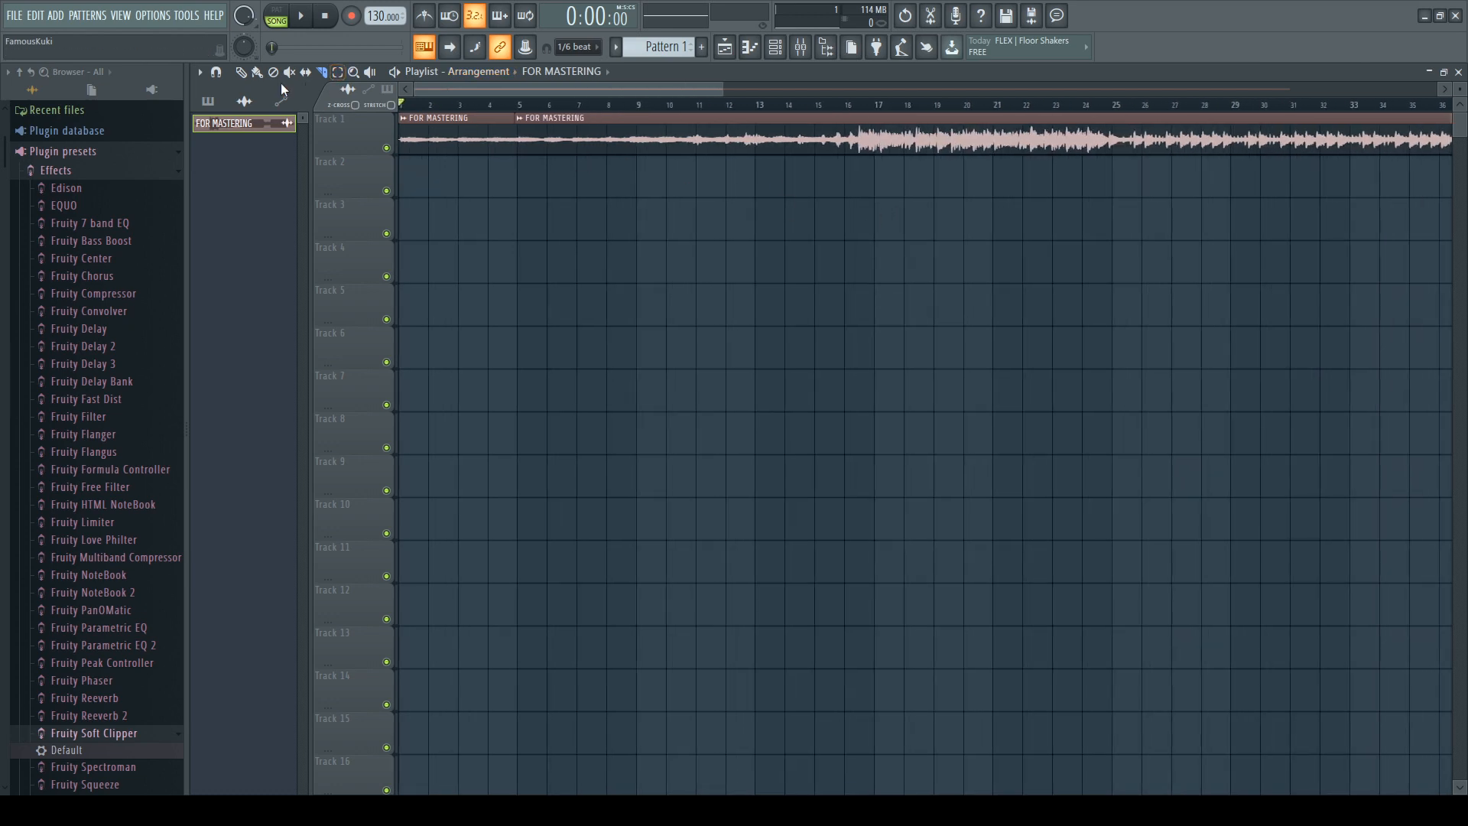
Step: Delete the piece before bar 5, move the remaining FOR MASTERING clip to the start of Track 1, and play it
{"action": "left_click", "coordinate": [241, 71]}
{"action": "key", "text": "space"}
{"action": "right_click", "coordinate": [442, 141]}
{"action": "left_click_drag", "start_coordinate": [553, 151], "coordinate": [396, 152]}
{"action": "key", "text": "space"}
{"action": "key", "text": "space"}
{"action": "double_click", "coordinate": [406, 145]}
{"action": "key", "text": "Escape"}
{"action": "key", "text": "space"}
{"action": "key", "text": "space"}
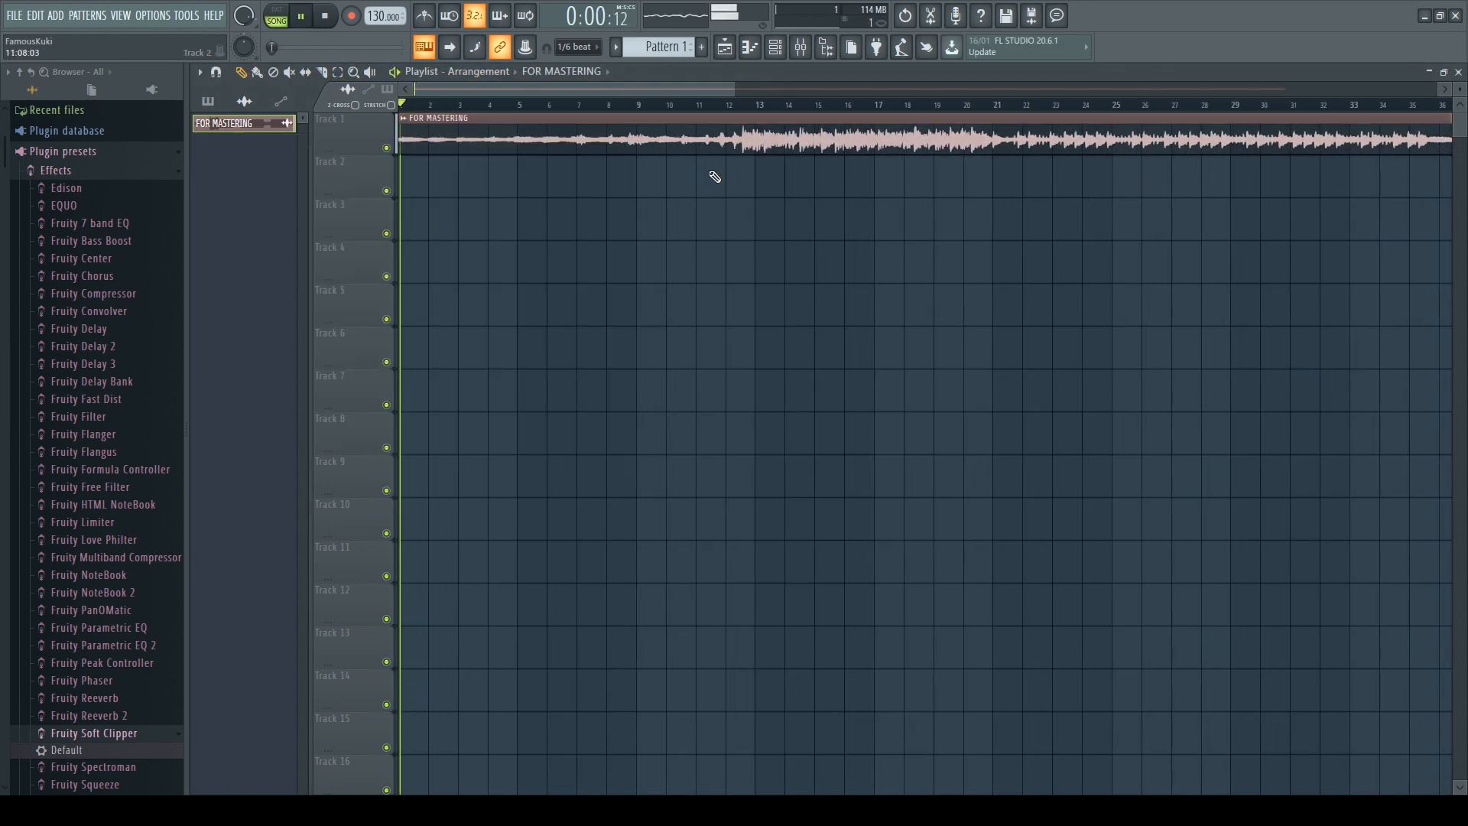
Step: Route the FOR MASTERING clip to mixer Insert 1 and load Fruity Parametric EQ 2 in its first effect slot
{"action": "scroll", "coordinate": [508, 113], "scroll_direction": "down", "scroll_amount": 1}
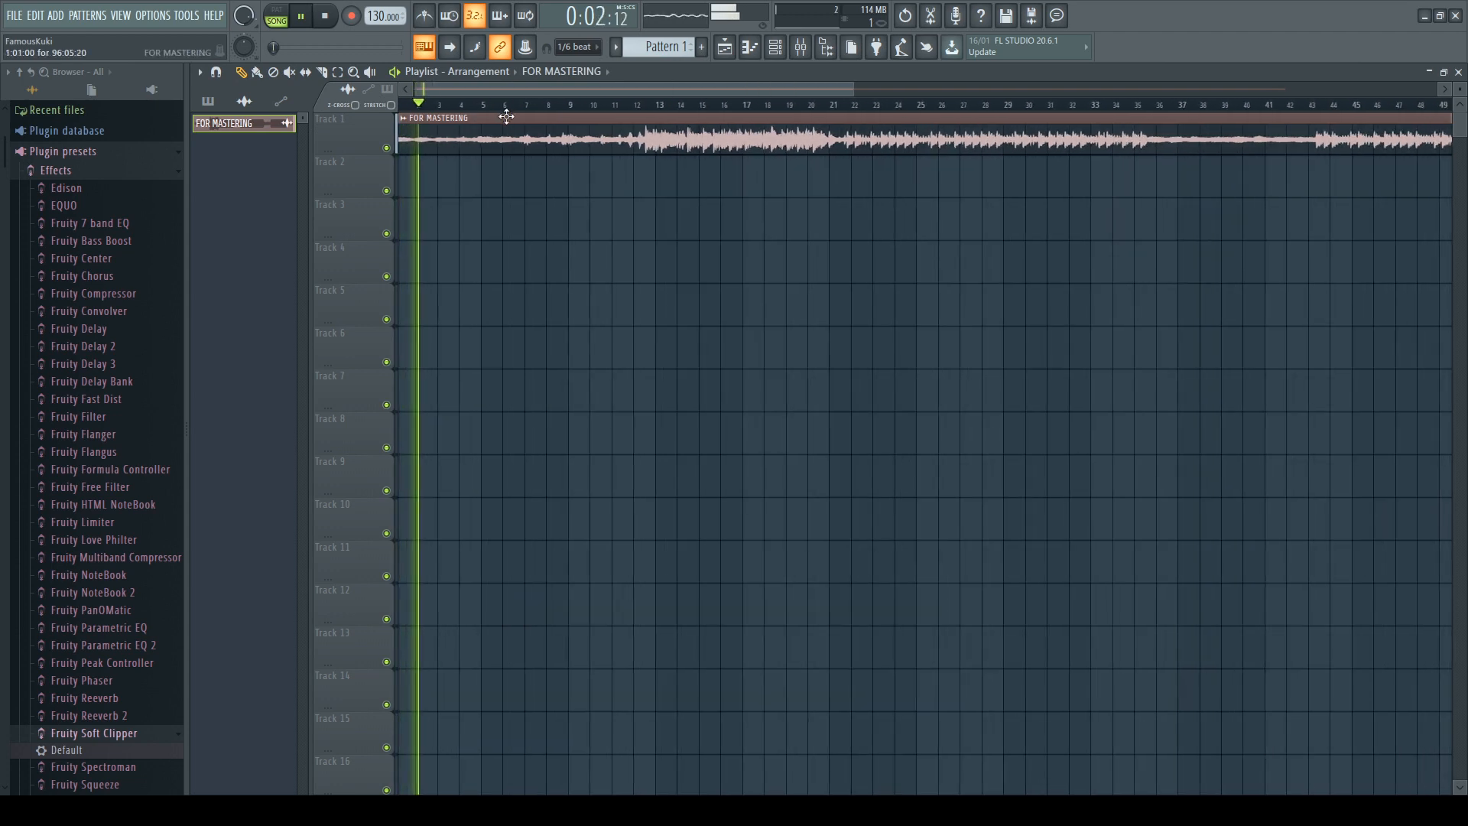
{"action": "scroll", "coordinate": [732, 109], "scroll_direction": "up", "scroll_amount": 1}
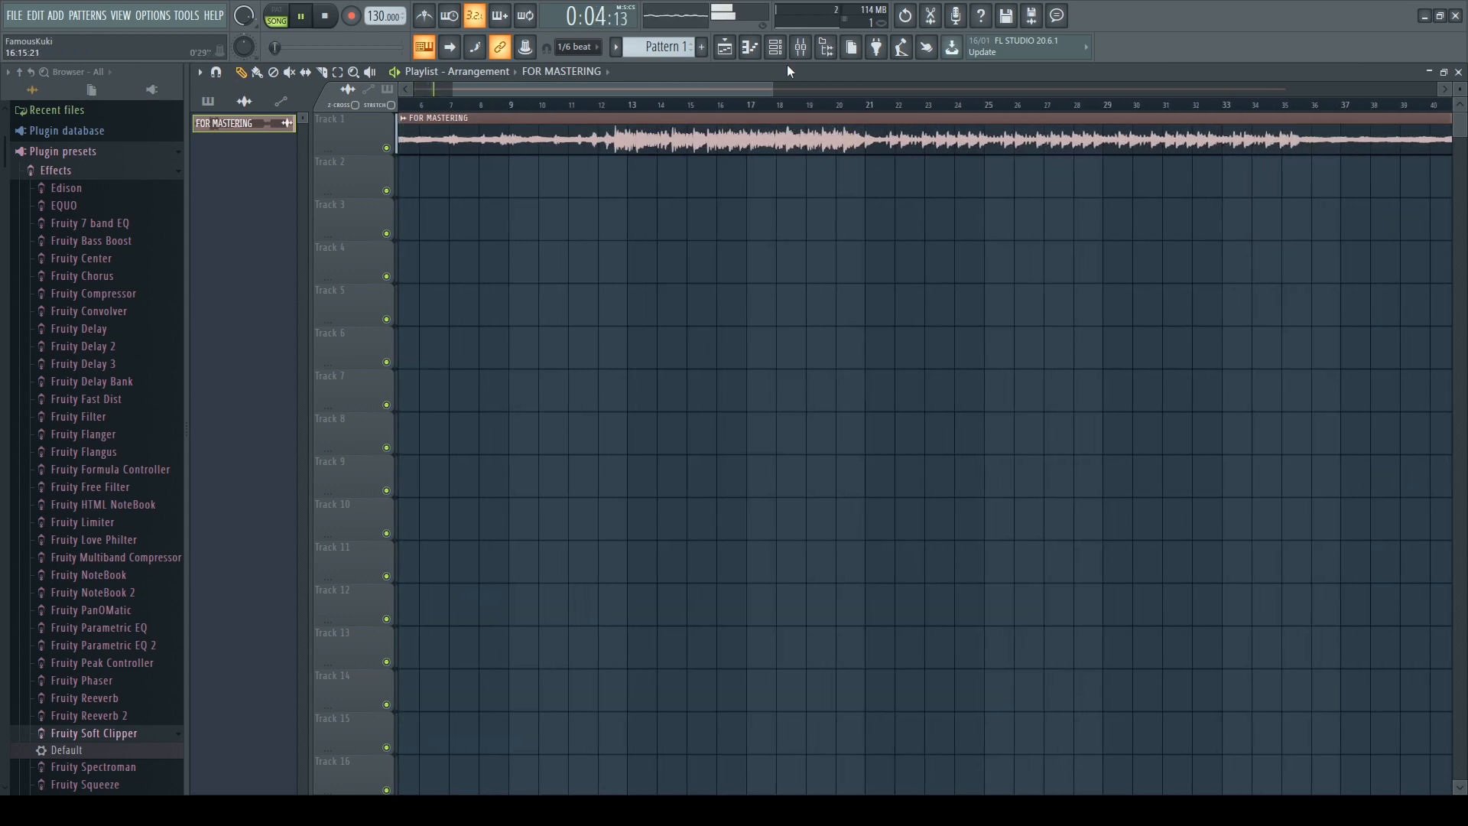
{"action": "left_click", "coordinate": [796, 57]}
{"action": "left_click", "coordinate": [653, 171]}
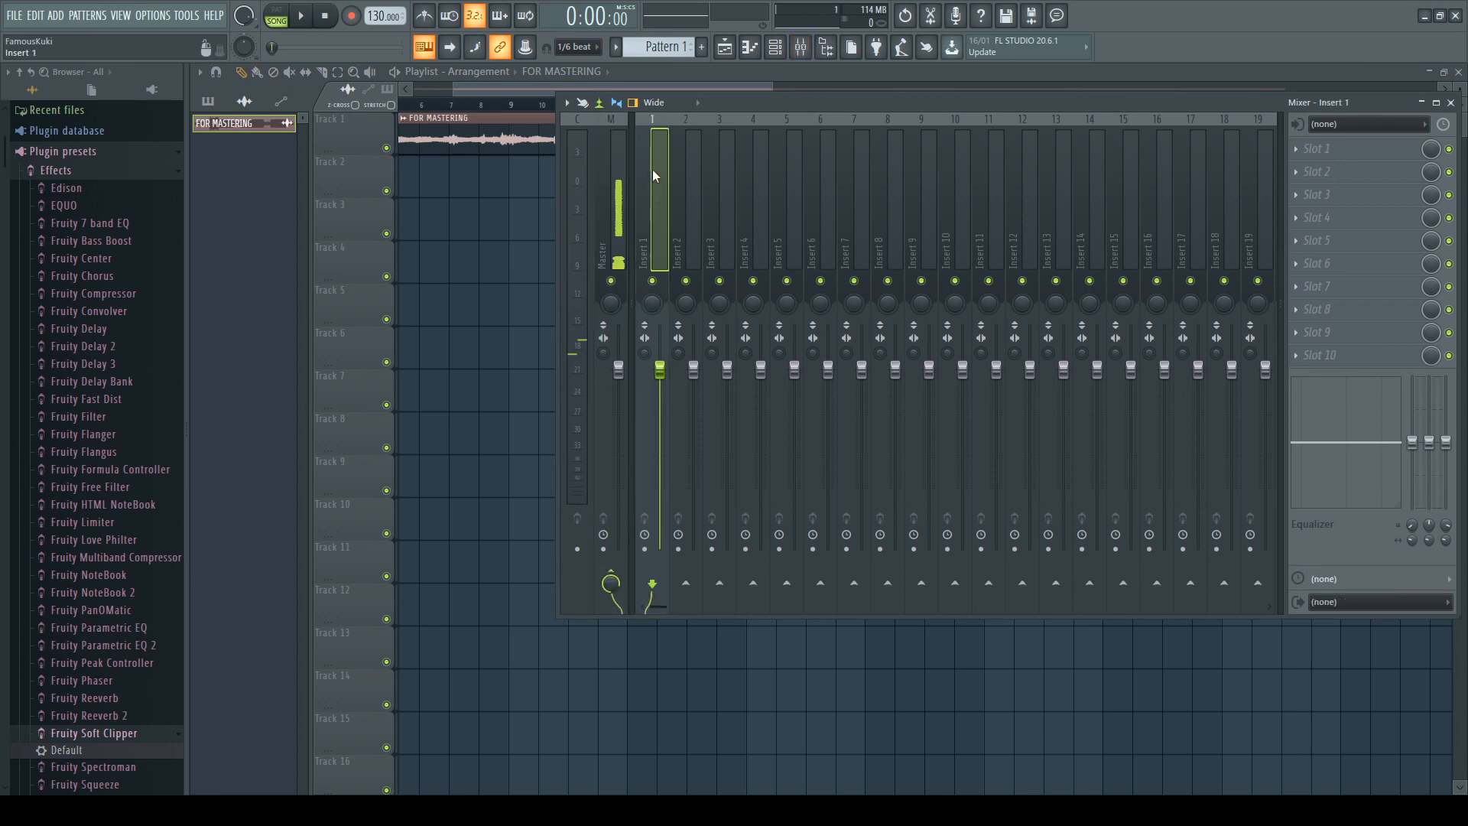
{"action": "left_click_drag", "start_coordinate": [783, 105], "coordinate": [778, 203]}
{"action": "double_click", "coordinate": [799, 134]}
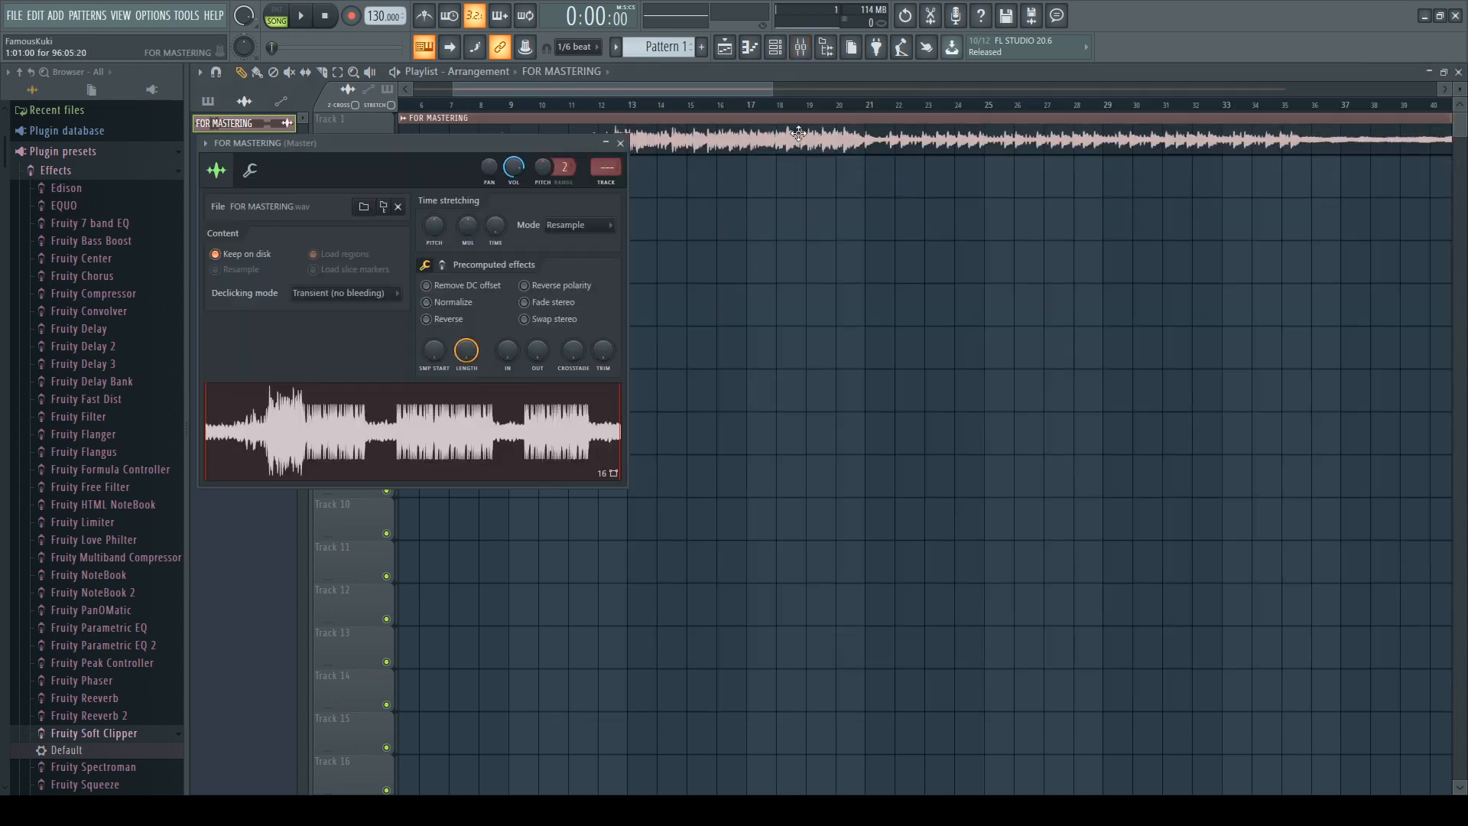
{"action": "left_click", "coordinate": [803, 52]}
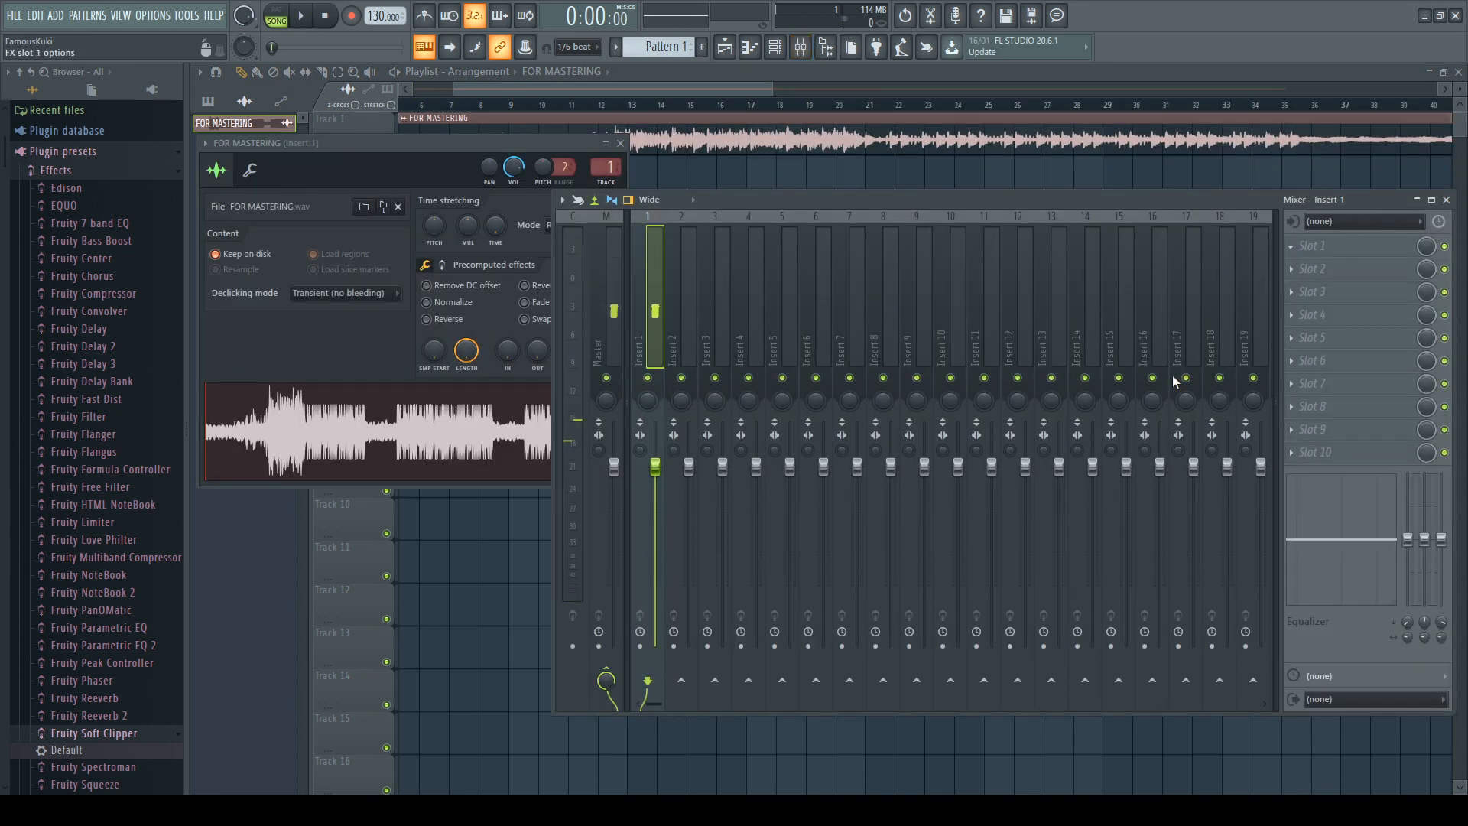
{"action": "left_click", "coordinate": [1099, 664]}
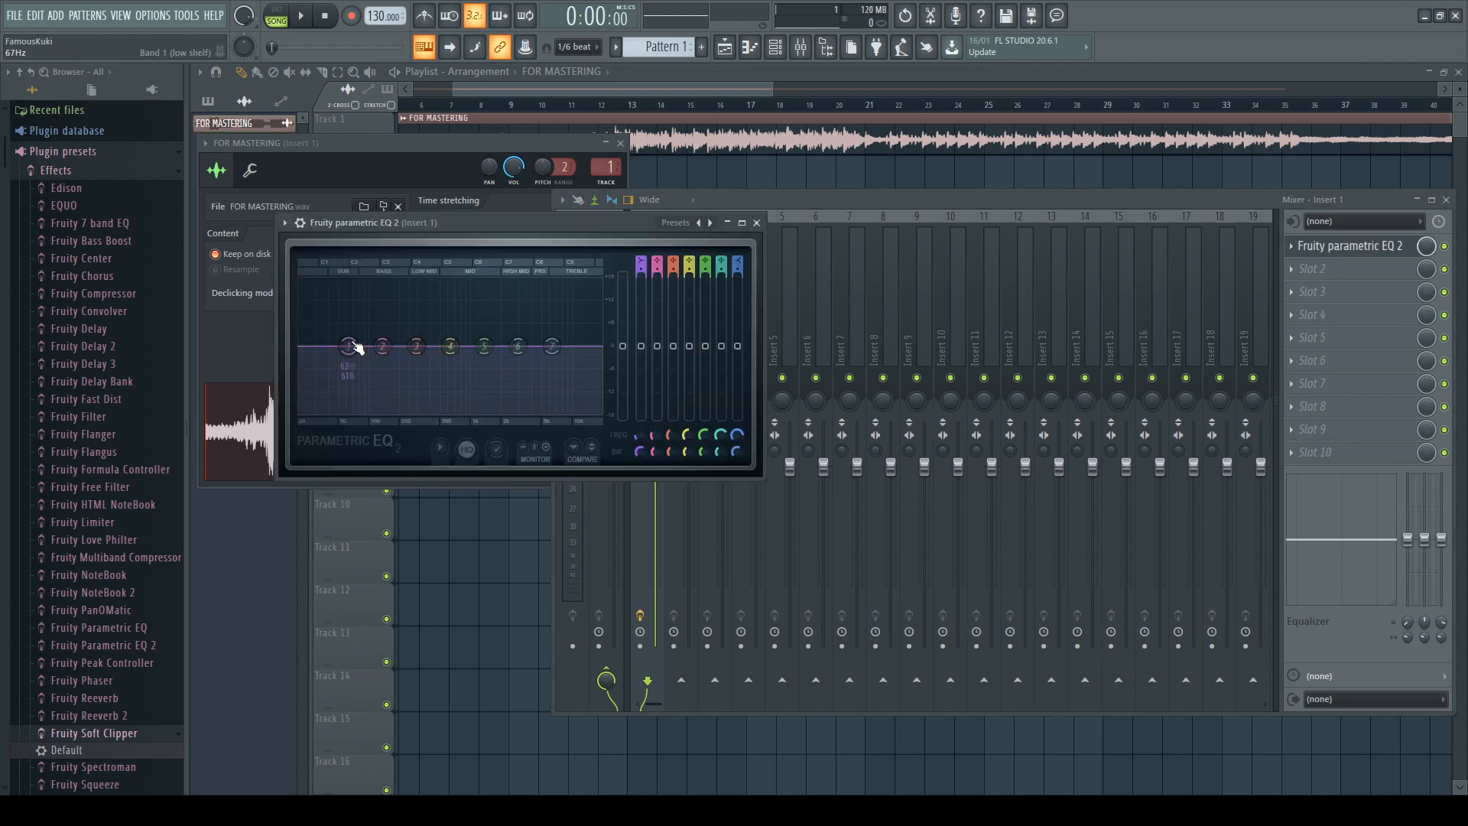
Step: During playback, shift bands 2 and 3 of the Master EQ to lower frequencies and enable the Fruity Limiter and Multiband Compressor
{"action": "key", "text": "space"}
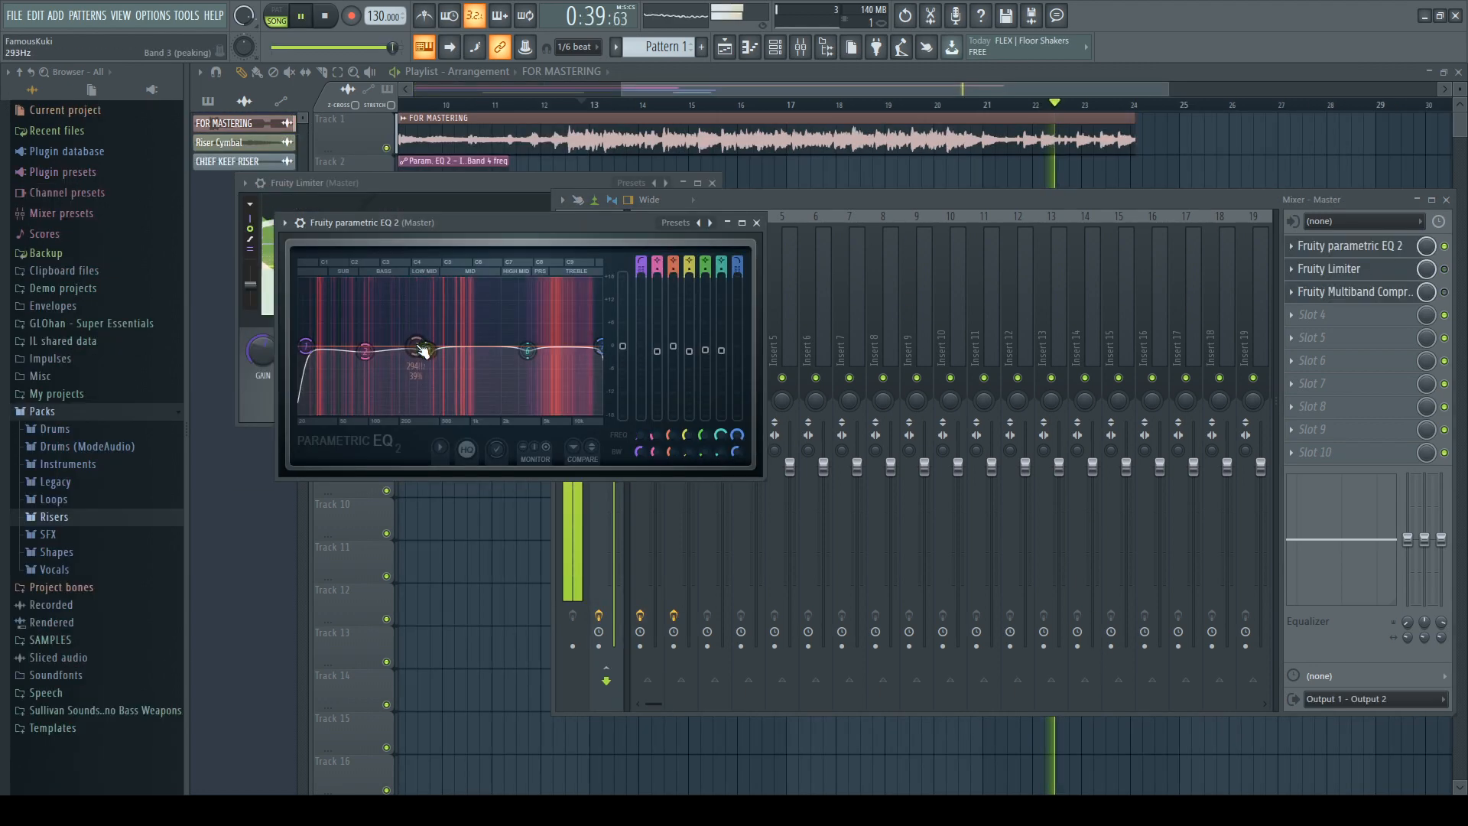
{"action": "left_click_drag", "start_coordinate": [336, 349], "coordinate": [386, 349]}
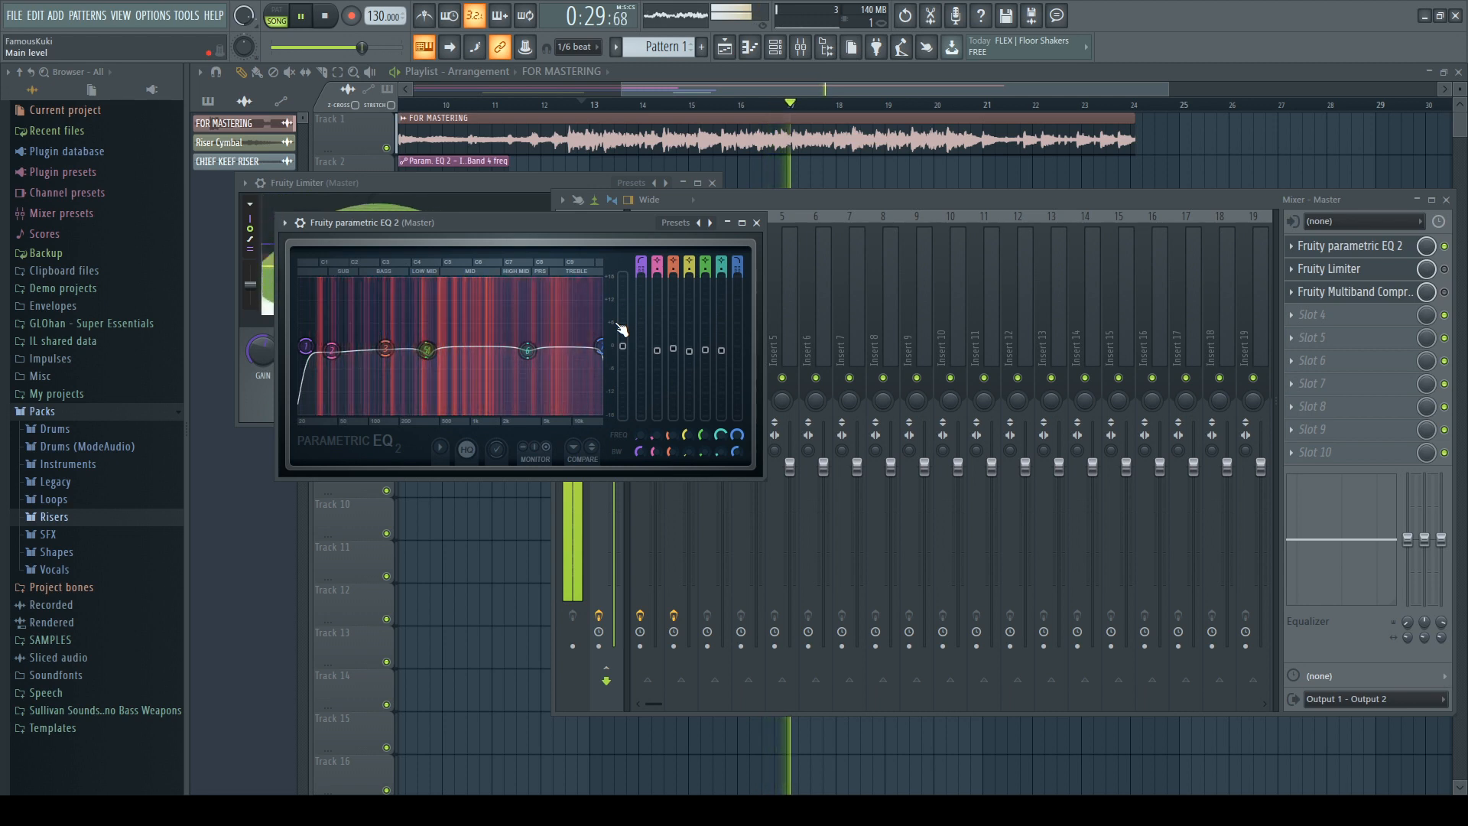
{"action": "left_click", "coordinate": [1445, 269]}
{"action": "left_click", "coordinate": [1445, 293]}
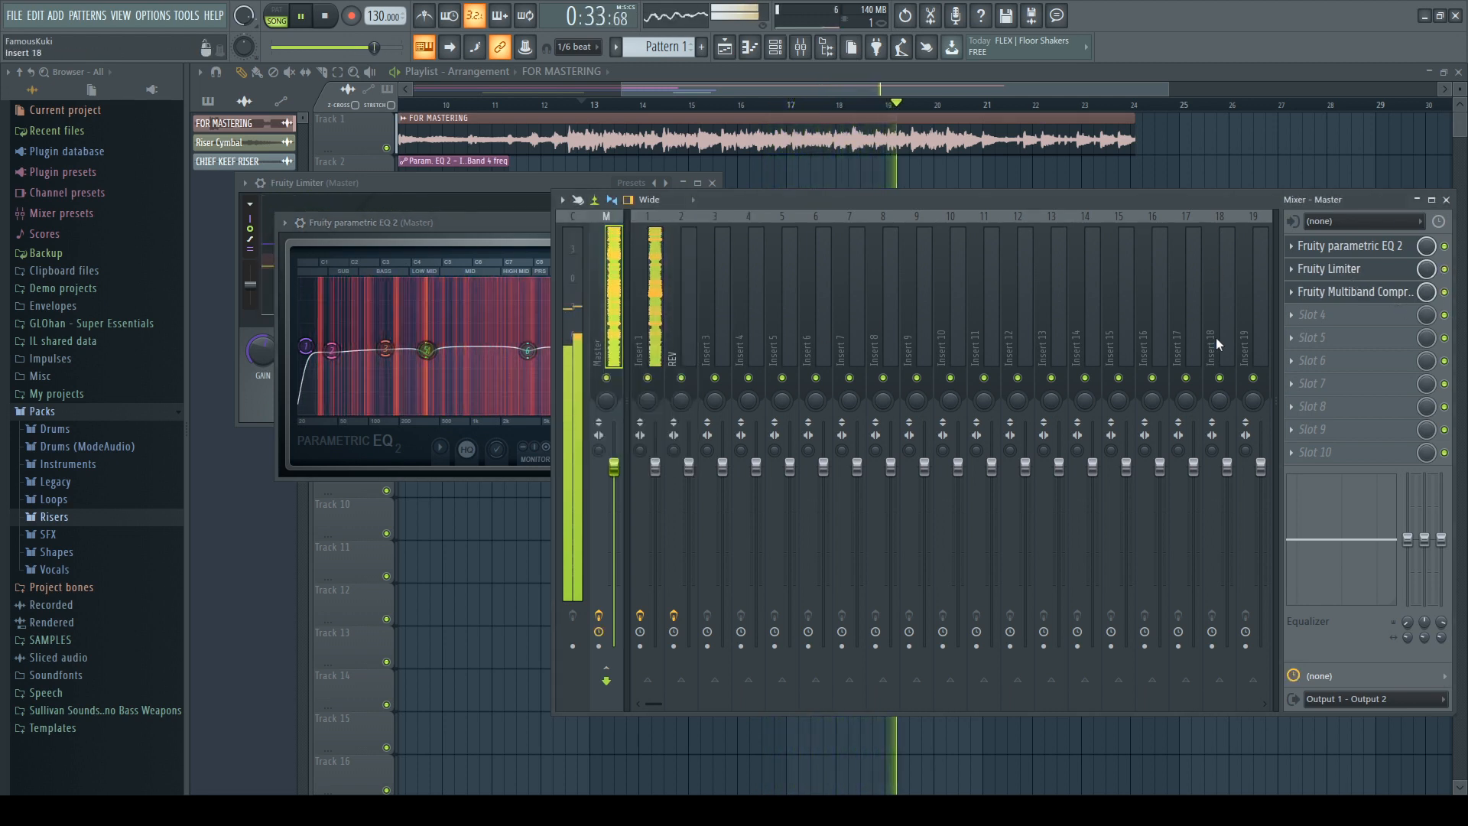
Step: Add a second Fruity Parametric EQ 2 in the Master's Slot 4, and slightly boost bands 3 and 6 at higher frequencies during playback
{"action": "left_click", "coordinate": [1105, 665]}
{"action": "key", "text": "space"}
{"action": "key", "text": "space"}
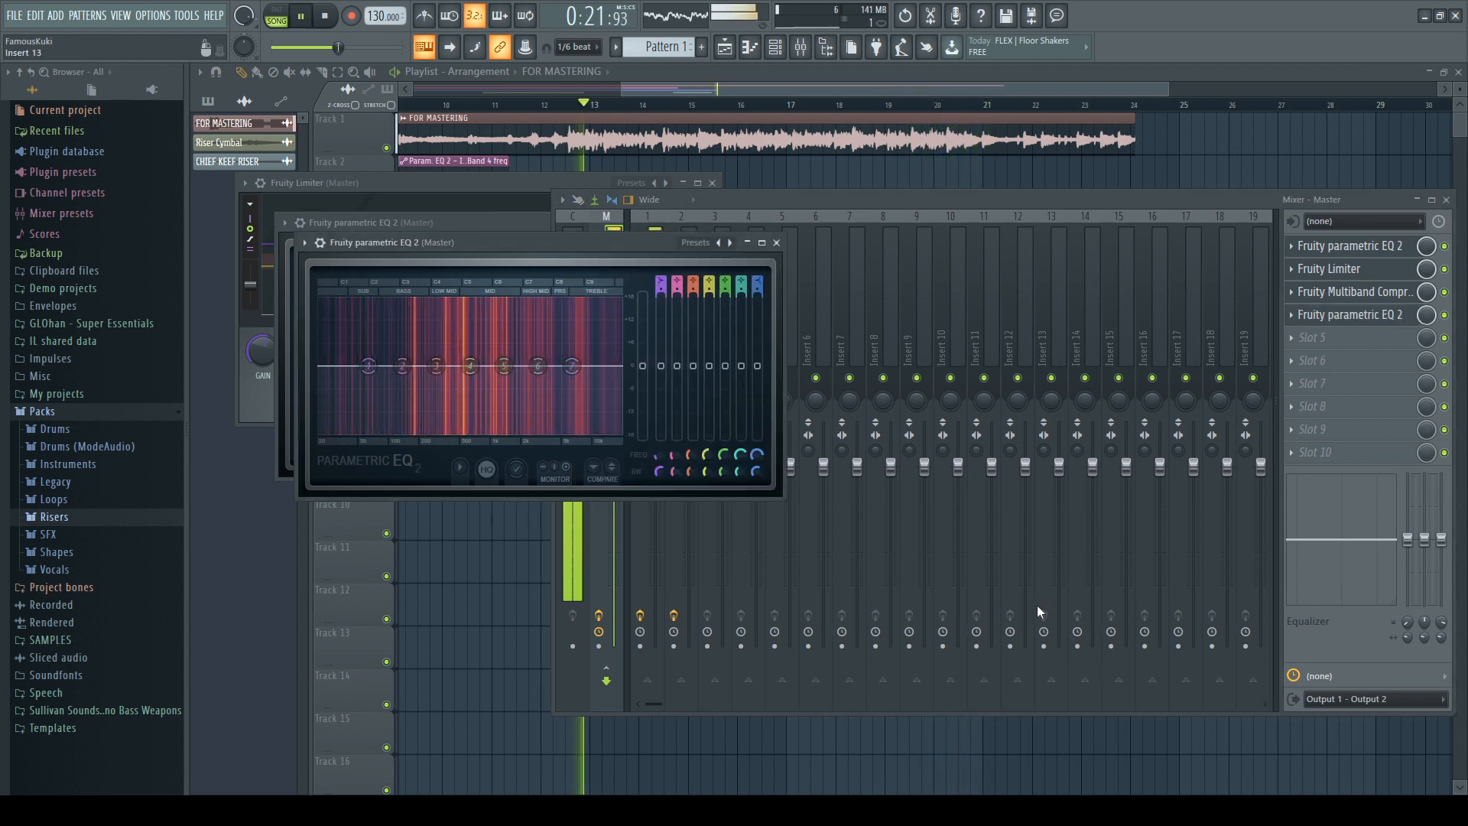
{"action": "left_click_drag", "start_coordinate": [545, 381], "coordinate": [541, 344]}
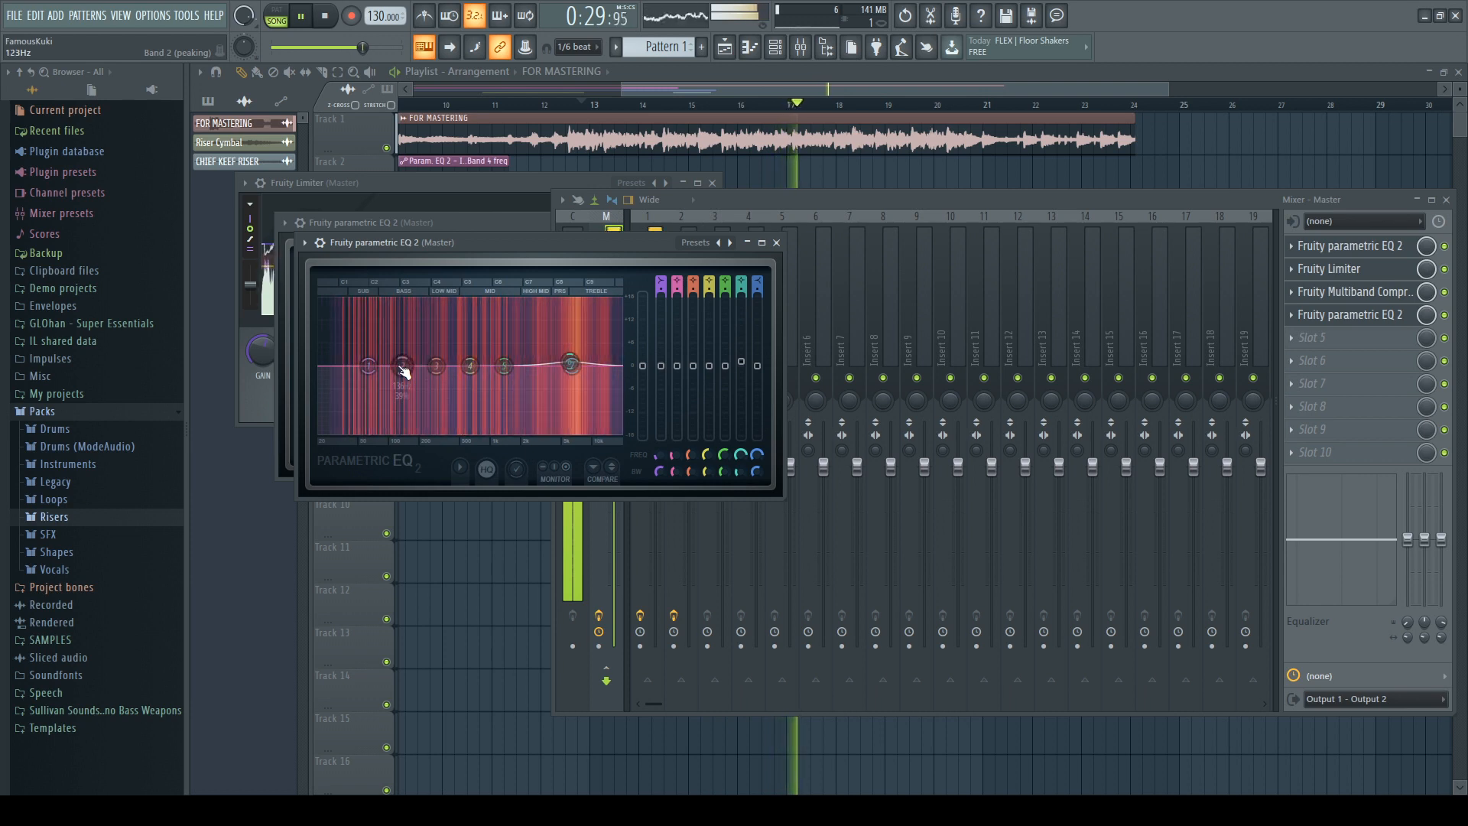
{"action": "left_click_drag", "start_coordinate": [445, 375], "coordinate": [499, 365]}
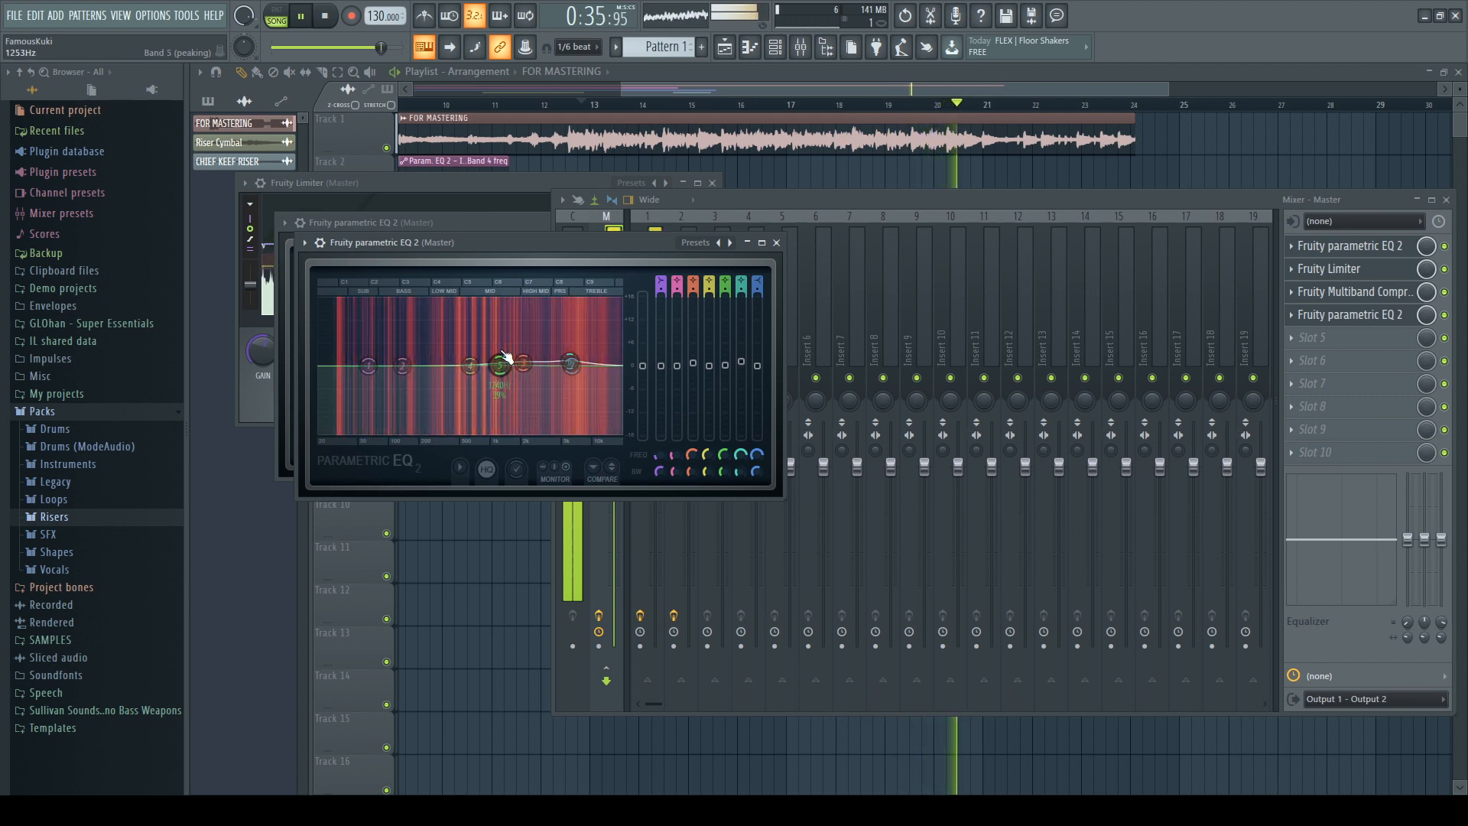
{"action": "key", "text": "space"}
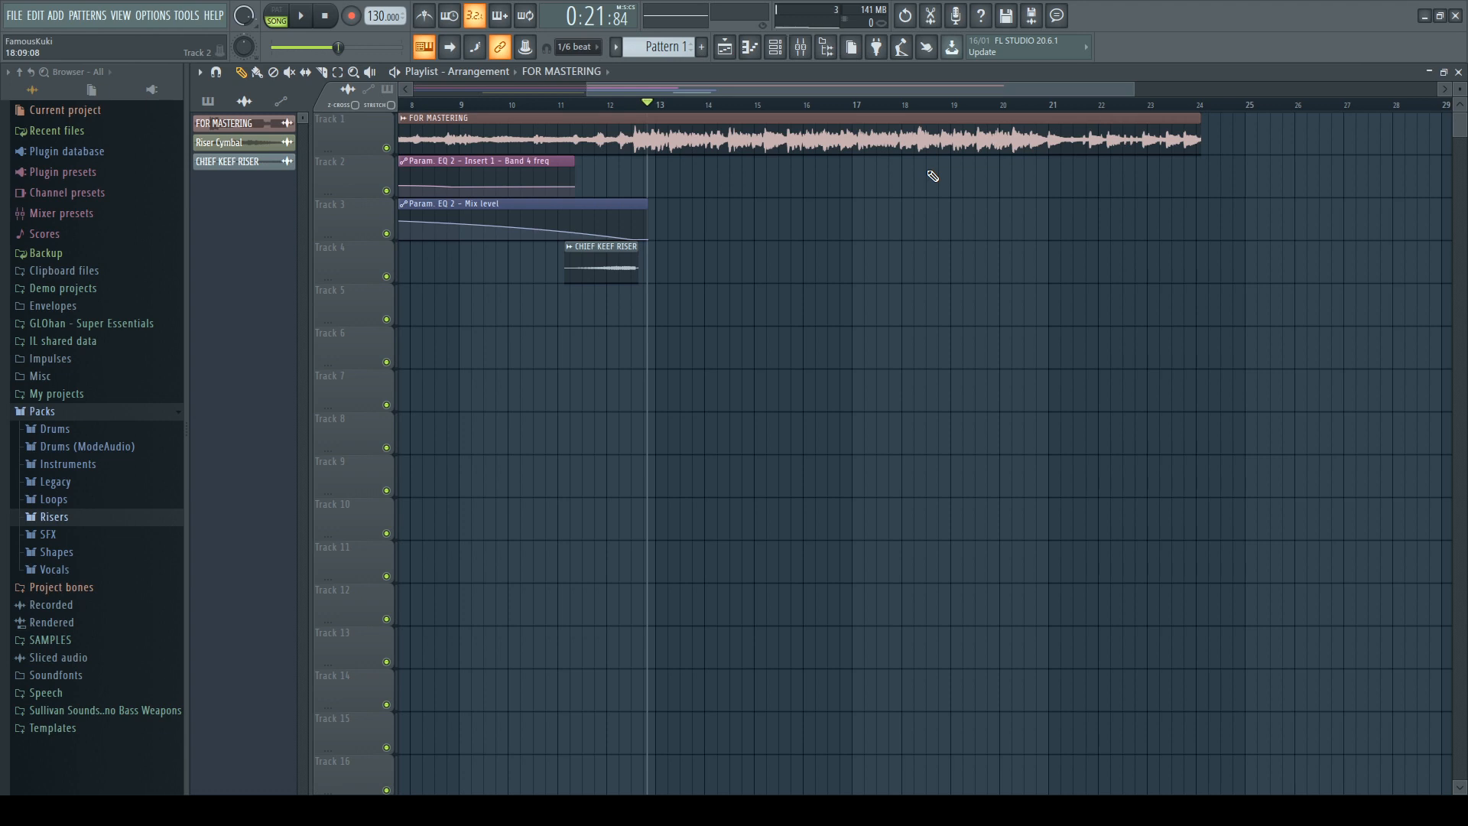
Step: Examine the EQ automation clips on Tracks 2 and 3, the risers on Track 4, and the mixer's effect chains
{"action": "scroll", "coordinate": [1056, 291], "scroll_direction": "up", "scroll_amount": 5}
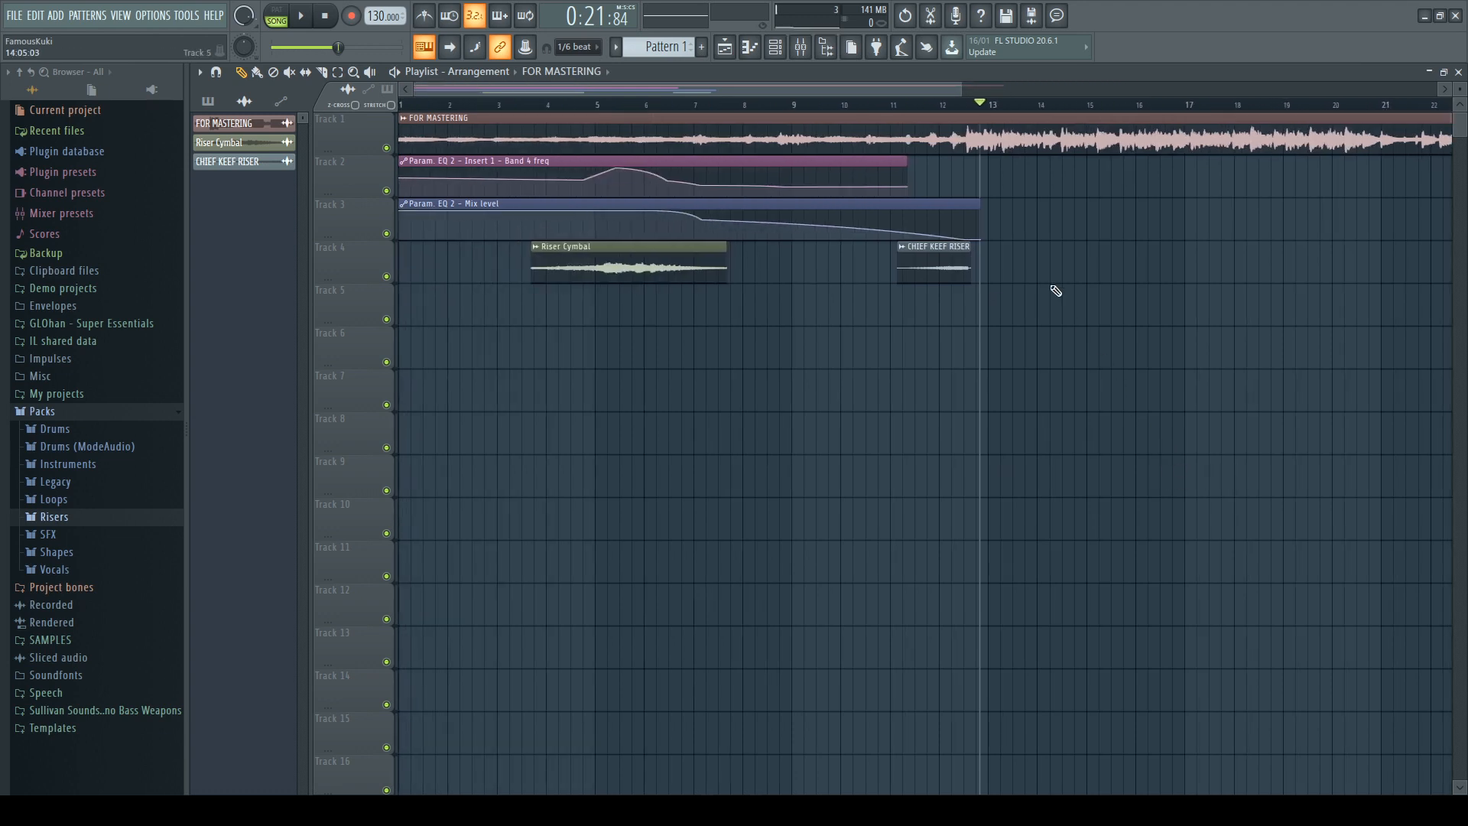
{"action": "scroll", "coordinate": [867, 278], "scroll_direction": "down", "scroll_amount": 3}
{"action": "scroll", "coordinate": [819, 191], "scroll_direction": "down", "scroll_amount": 3}
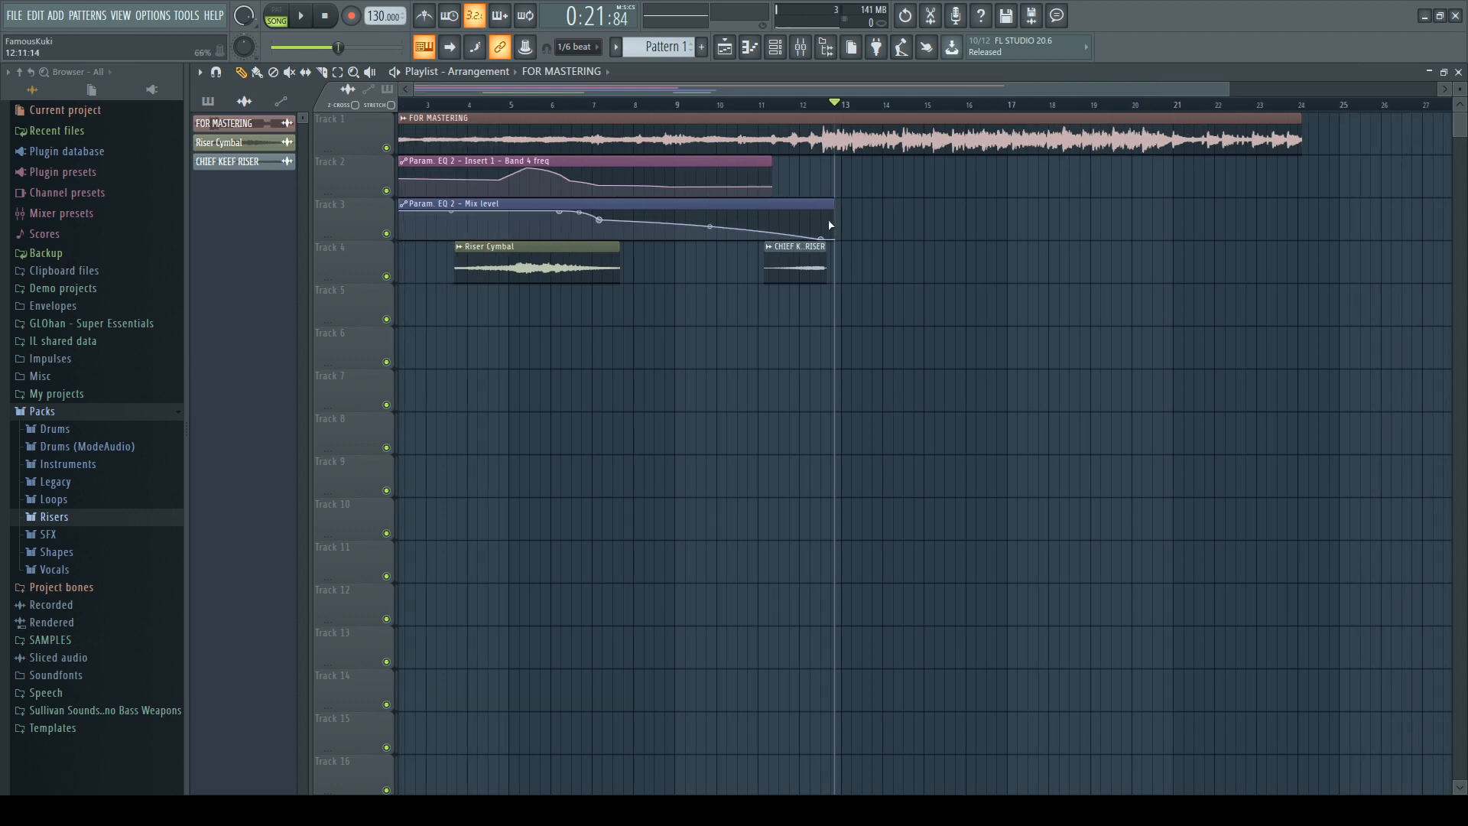
{"action": "scroll", "coordinate": [847, 214], "scroll_direction": "down", "scroll_amount": 1}
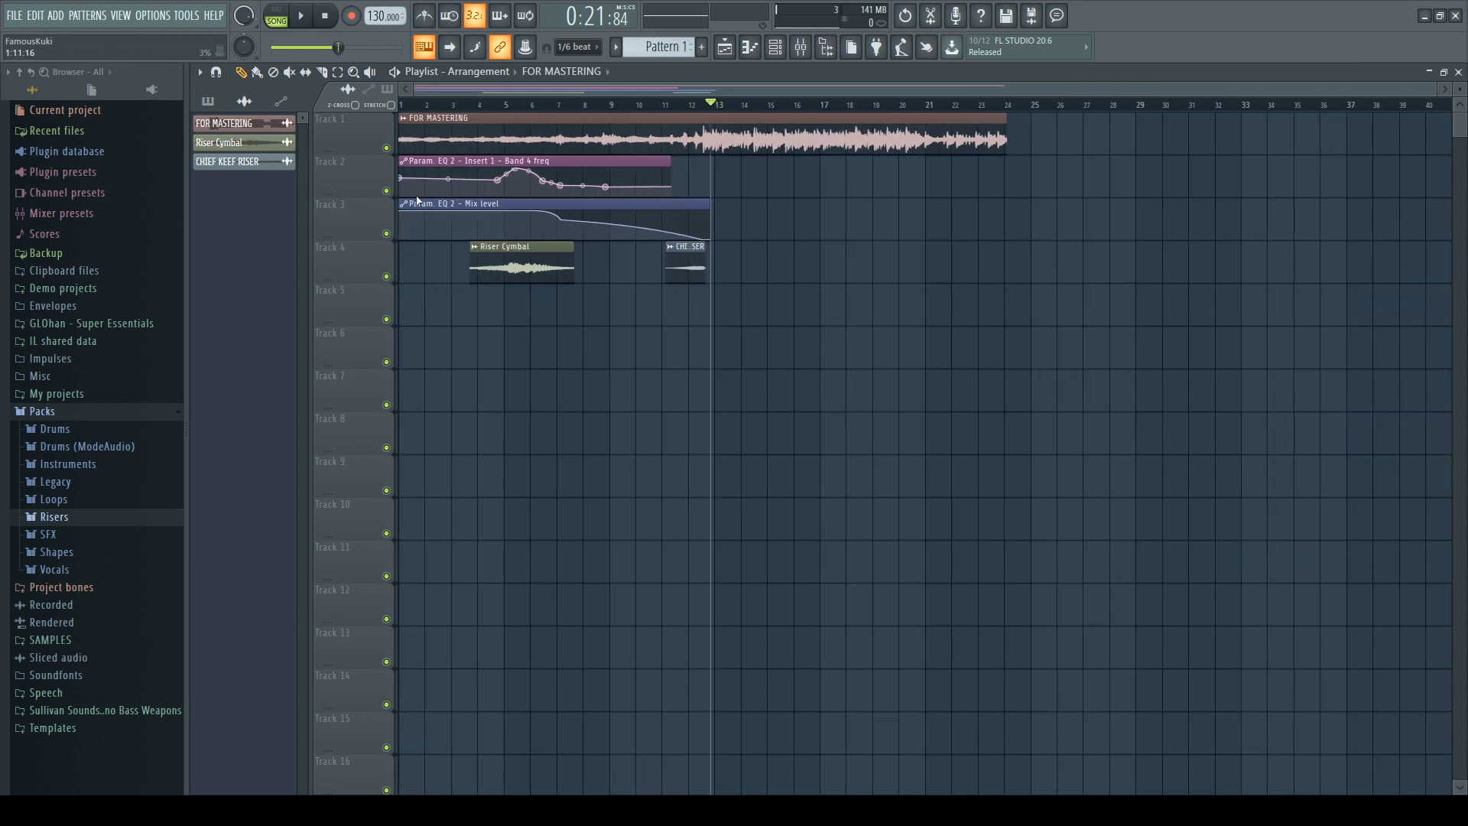
{"action": "left_click", "coordinate": [824, 49]}
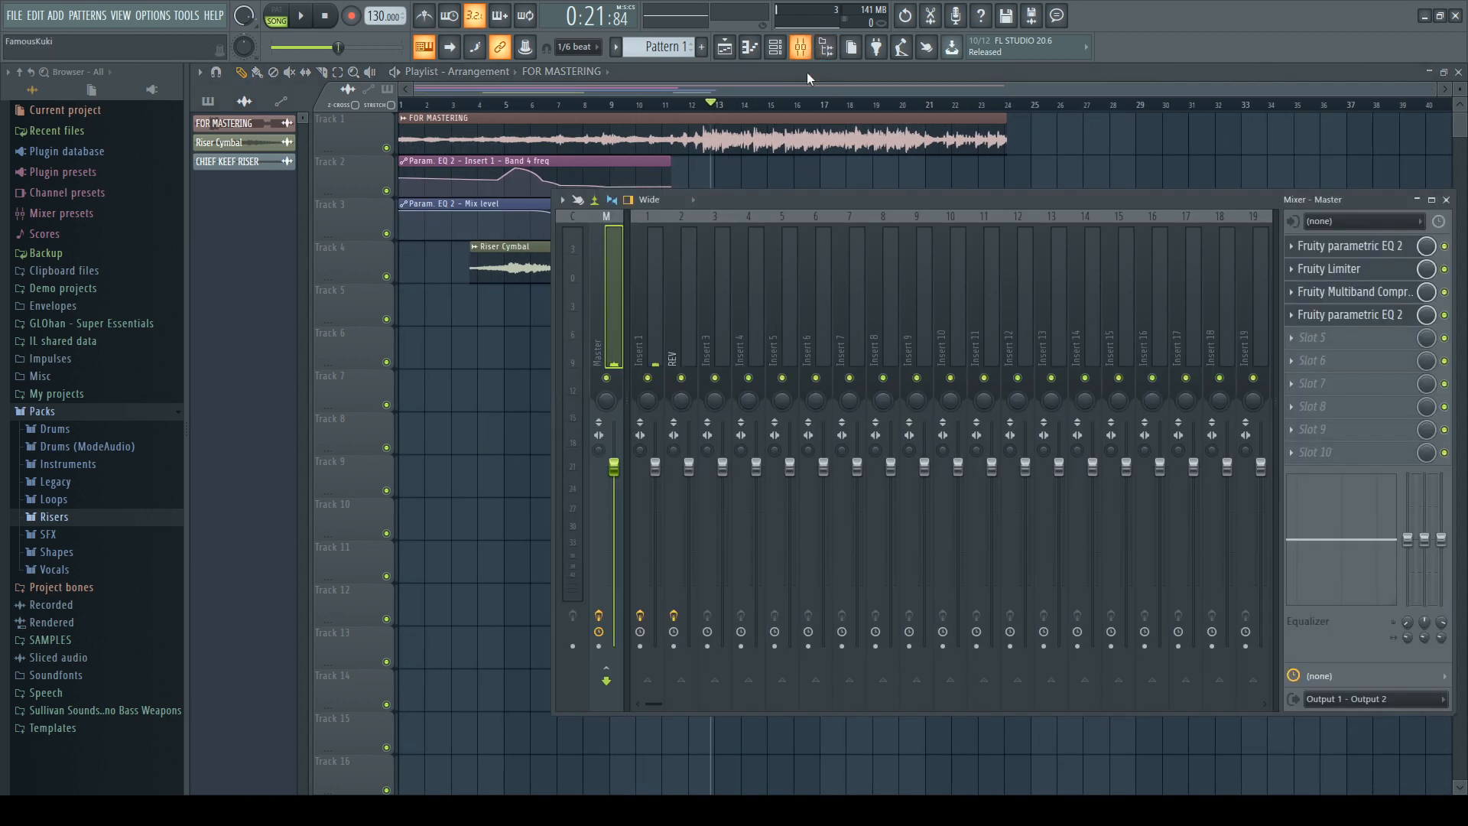
{"action": "left_click", "coordinate": [659, 302]}
{"action": "left_click", "coordinate": [510, 166]}
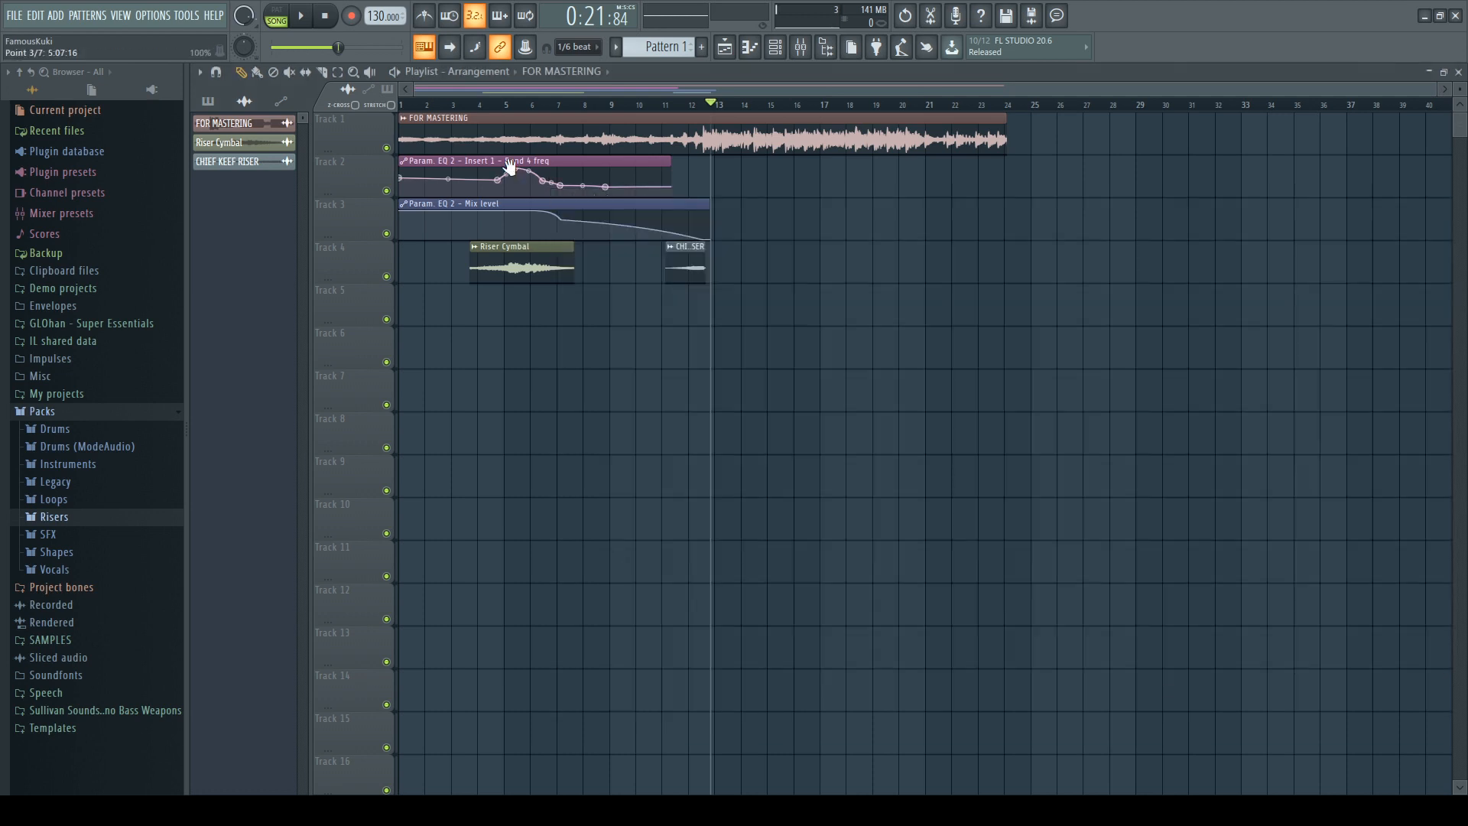
{"action": "scroll", "coordinate": [440, 98], "scroll_direction": "up", "scroll_amount": 4}
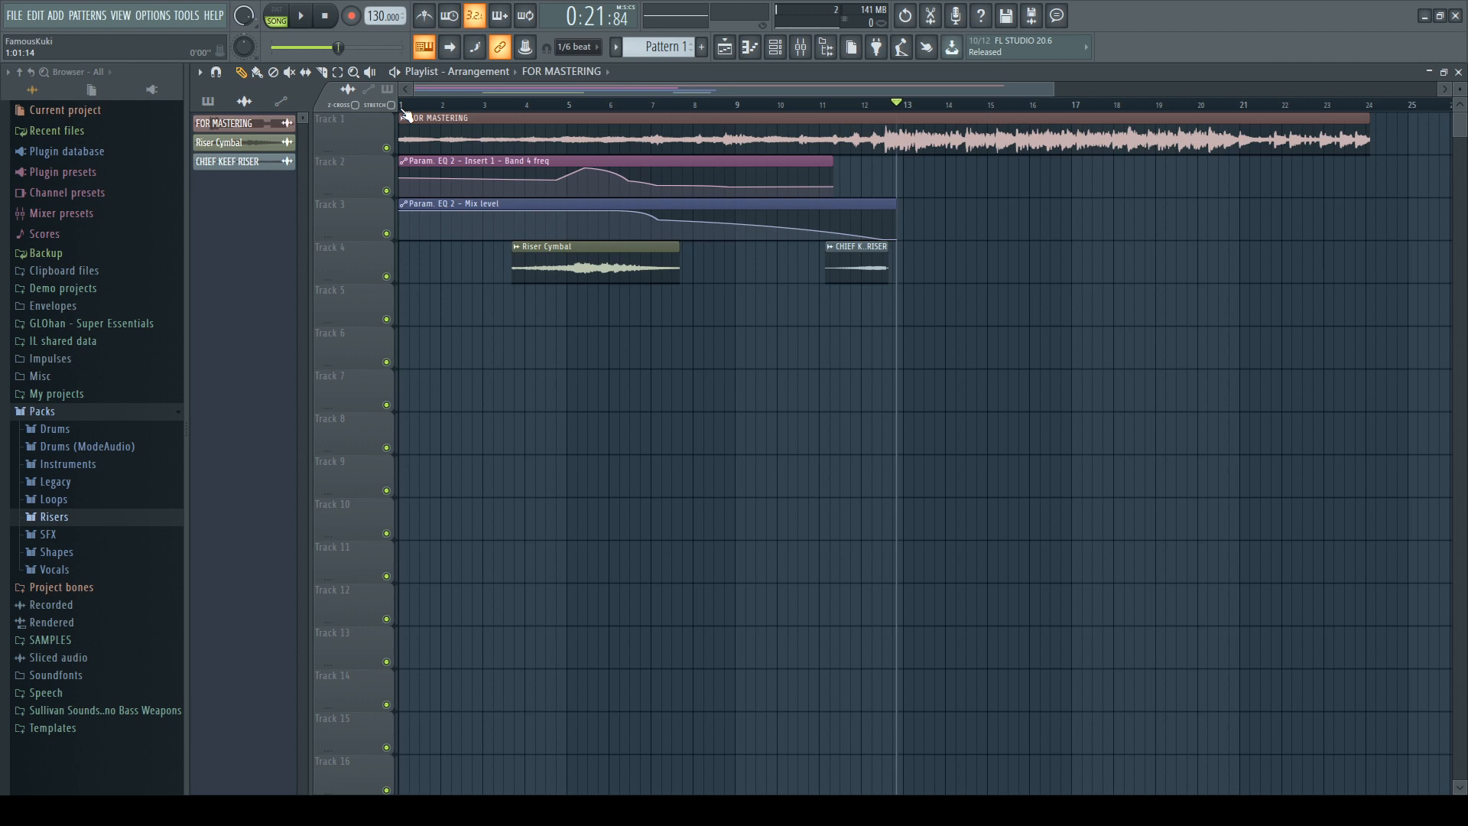
Step: Play the arrangement from the start through the automation and risers, stop playback, and view Insert 1 in the mixer
{"action": "left_click", "coordinate": [411, 106]}
{"action": "key", "text": "space"}
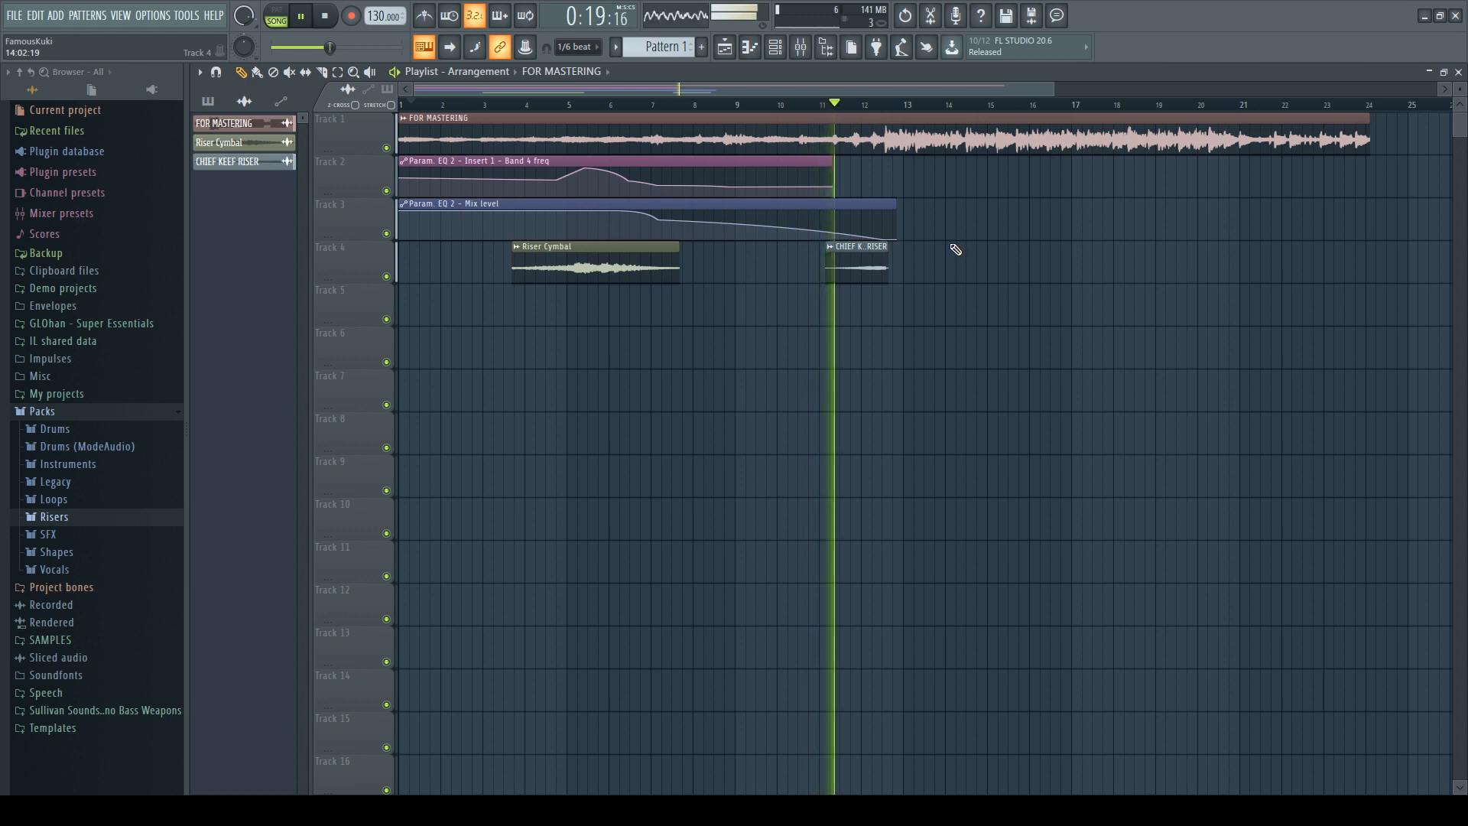
{"action": "key", "text": "space"}
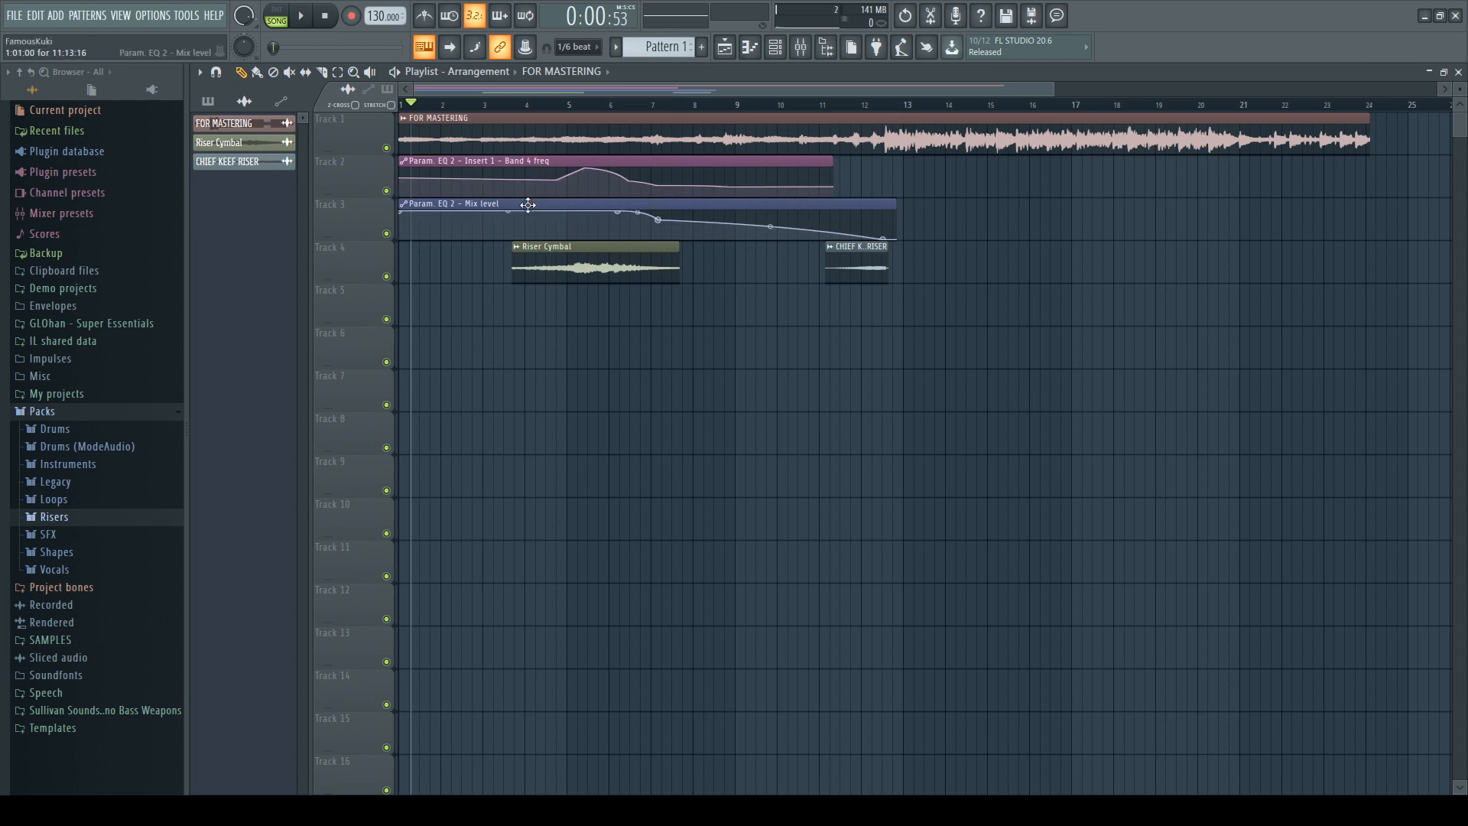
{"action": "left_click", "coordinate": [812, 50]}
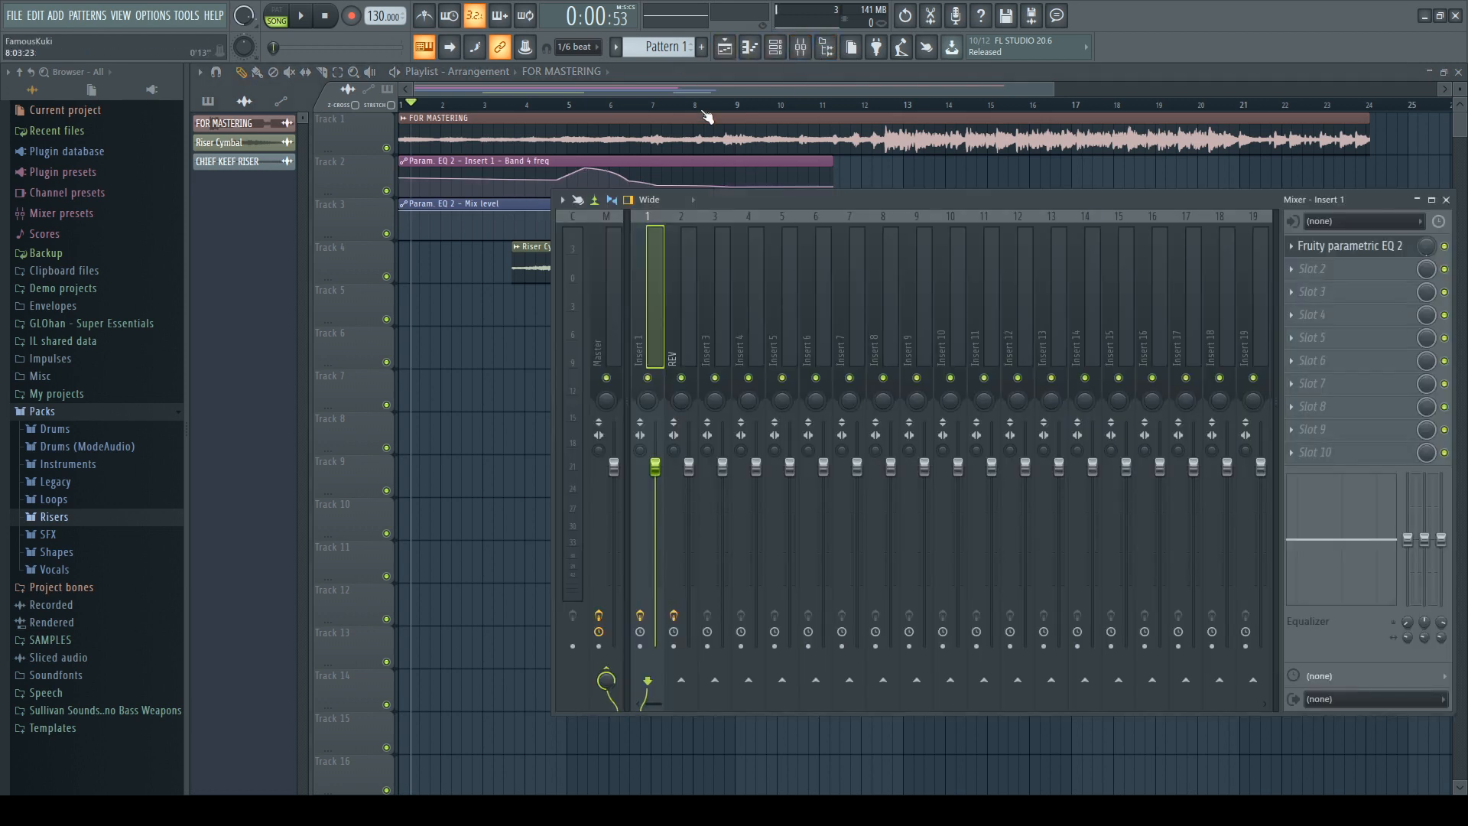
Step: Examine the automation and riser clips in the playlist and the effect chains of the REV and Insert 1 mixer tracks
{"action": "left_click", "coordinate": [614, 114]}
{"action": "scroll", "coordinate": [580, 217], "scroll_direction": "up", "scroll_amount": 4}
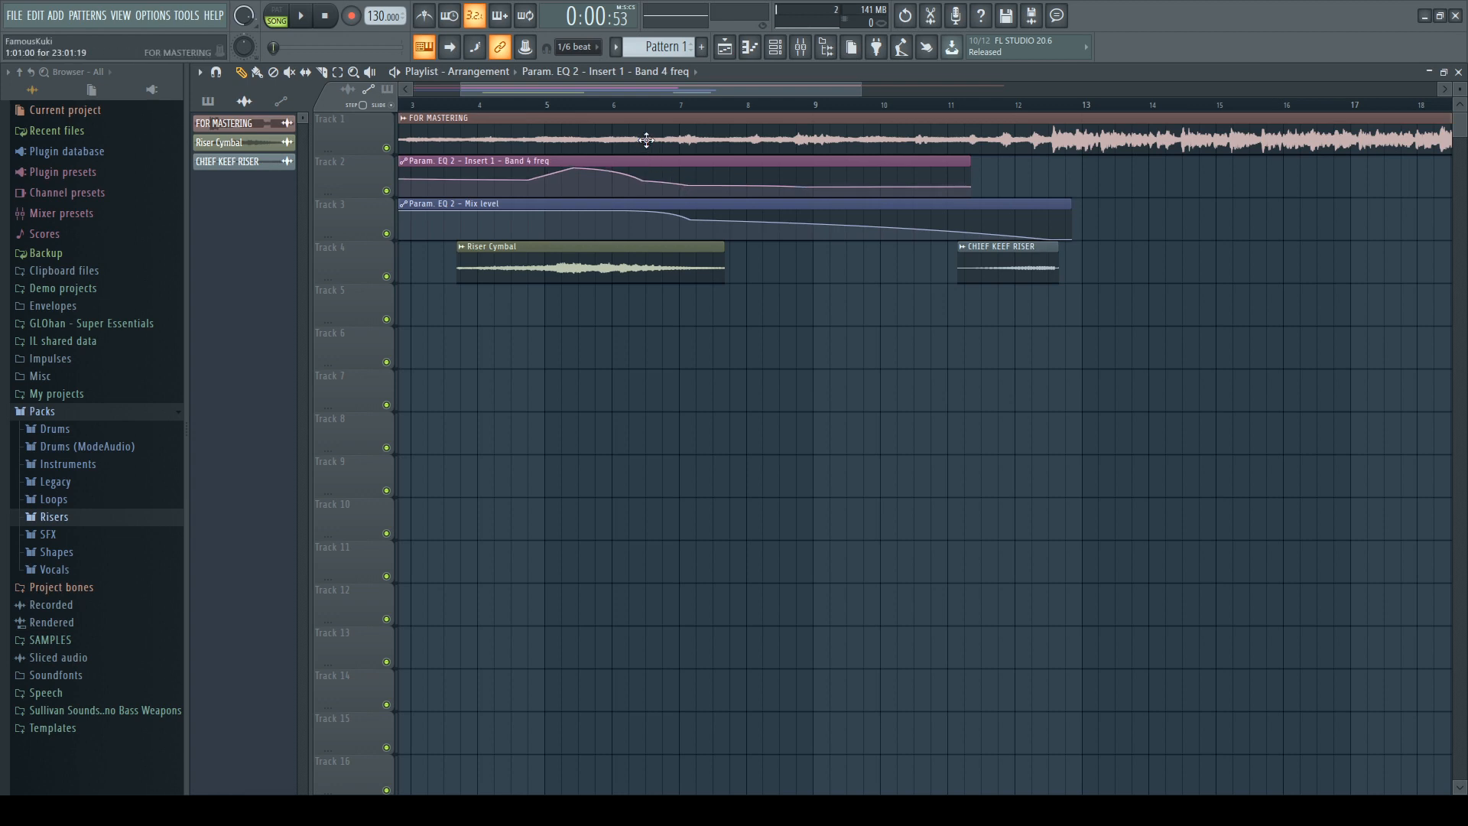
{"action": "scroll", "coordinate": [646, 140], "scroll_direction": "down", "scroll_amount": 4}
{"action": "left_click", "coordinate": [800, 48]}
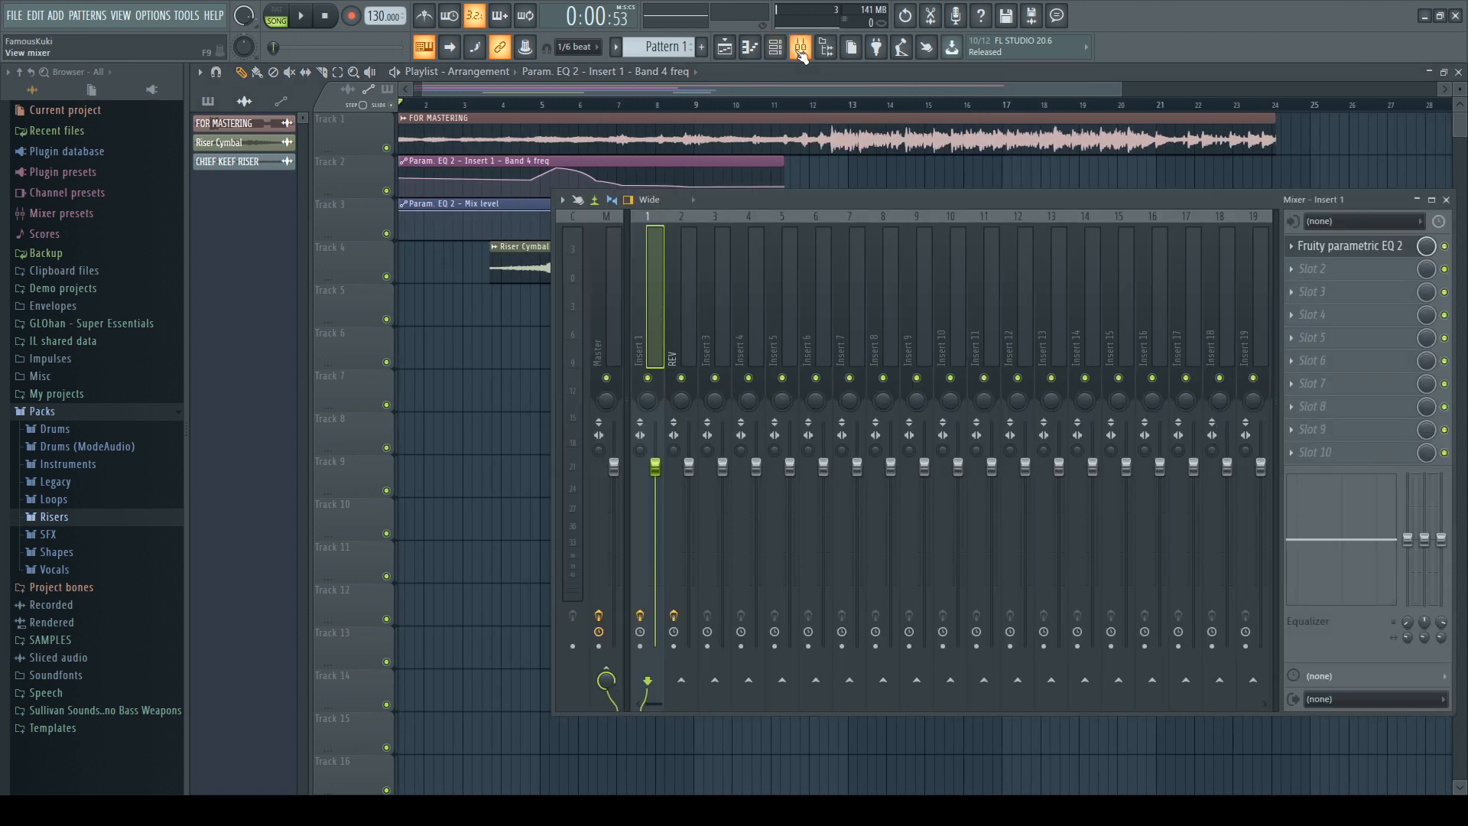
{"action": "left_click", "coordinate": [609, 266]}
{"action": "left_click", "coordinate": [669, 313]}
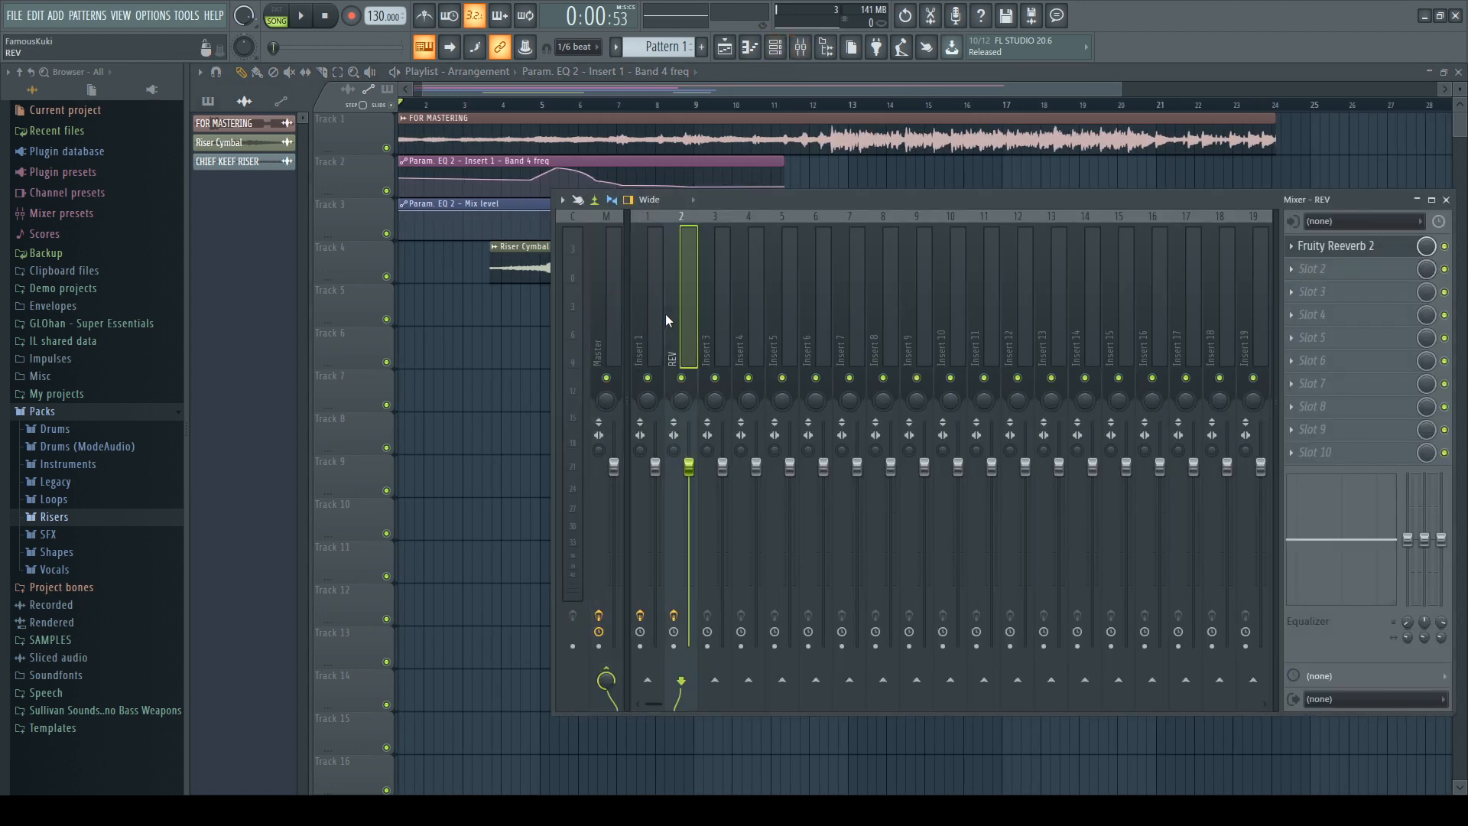
{"action": "left_click", "coordinate": [1446, 200]}
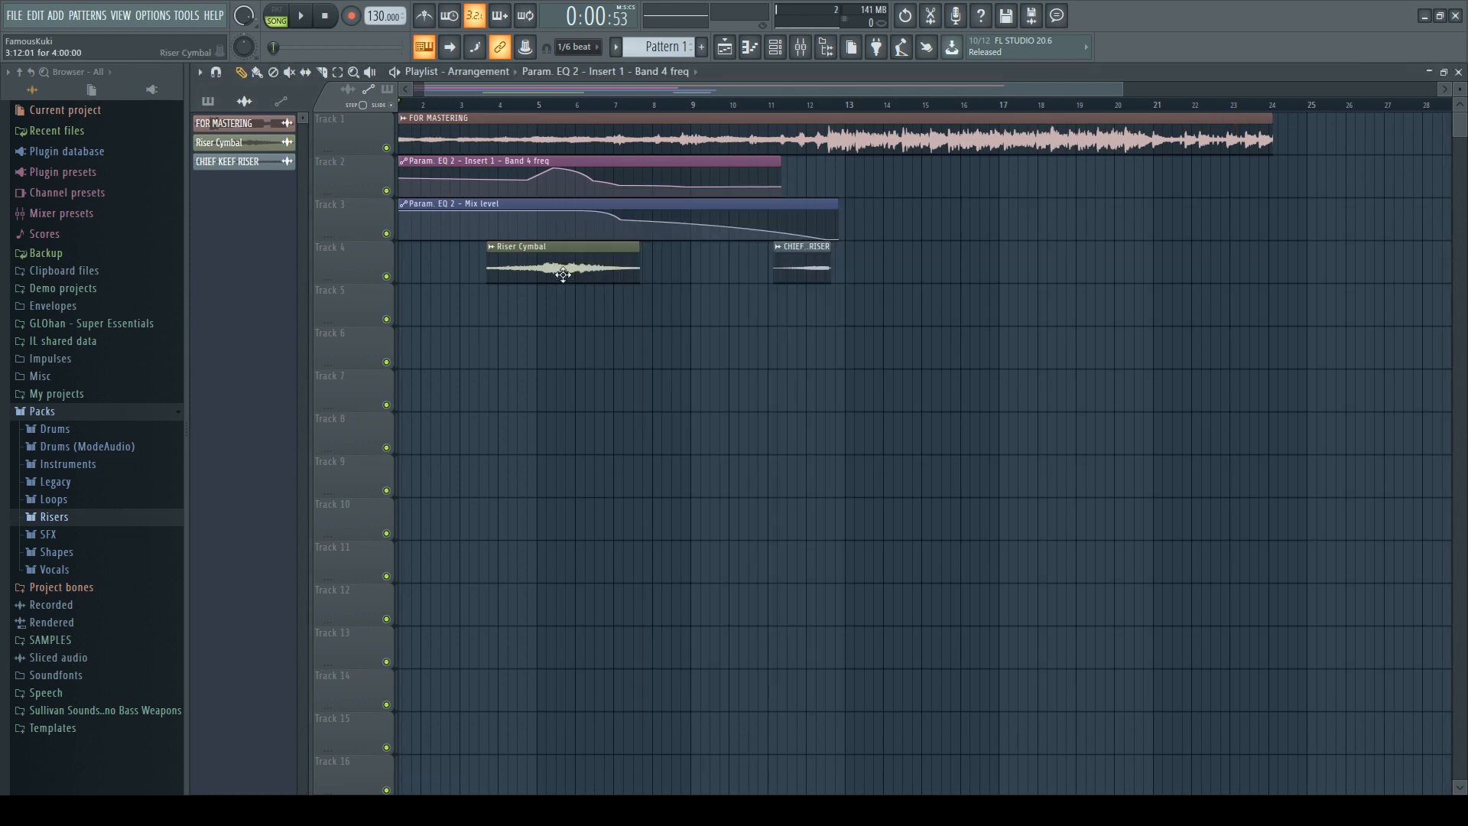
{"action": "left_click", "coordinate": [800, 47]}
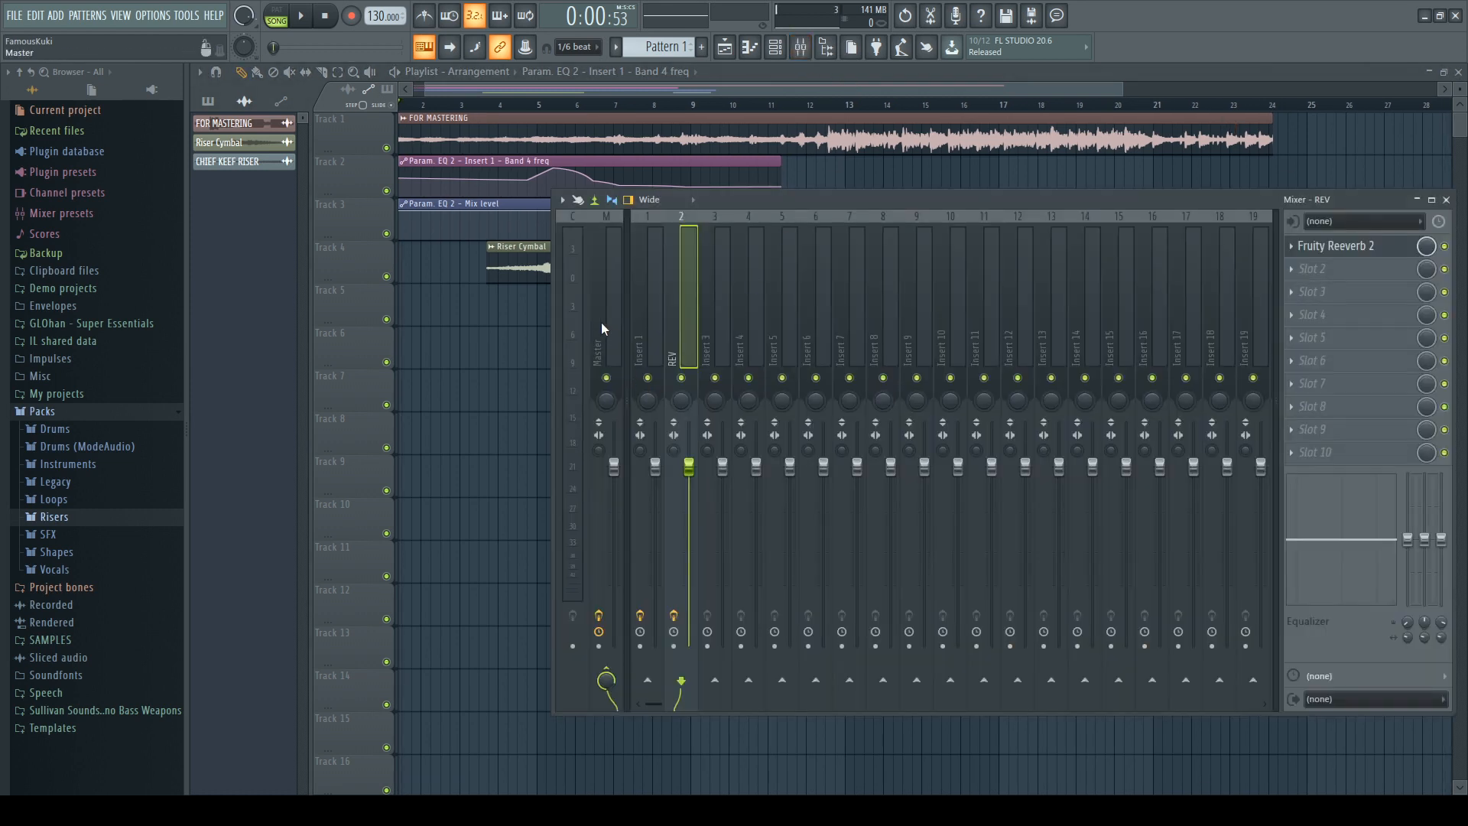
{"action": "left_click", "coordinate": [641, 323]}
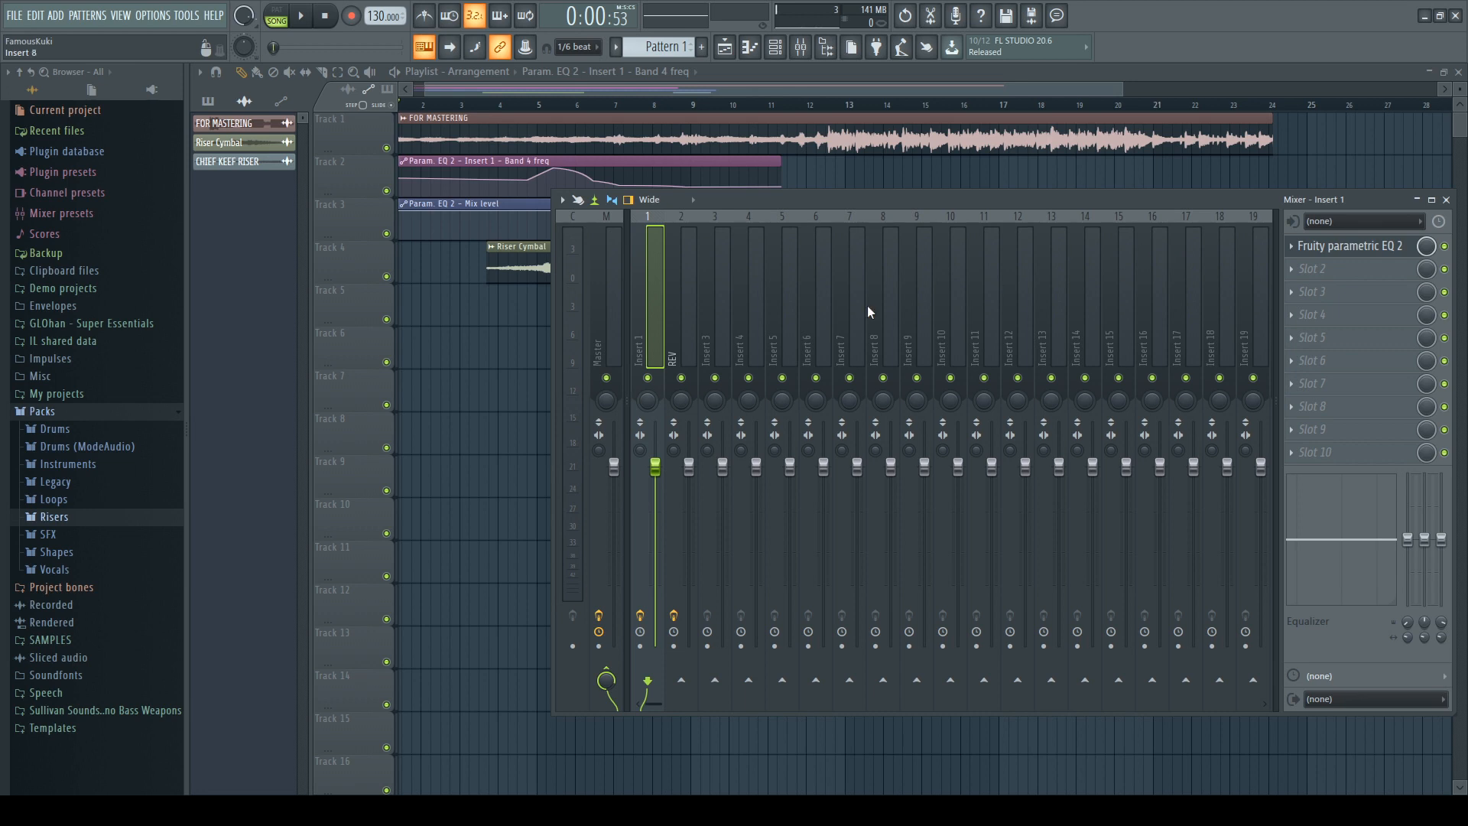
Step: Review the Master's Fruity Parametric EQ 2 and Fruity Limiter, and undo a trial adjustment of the limiter's ceiling
{"action": "left_click", "coordinate": [612, 333]}
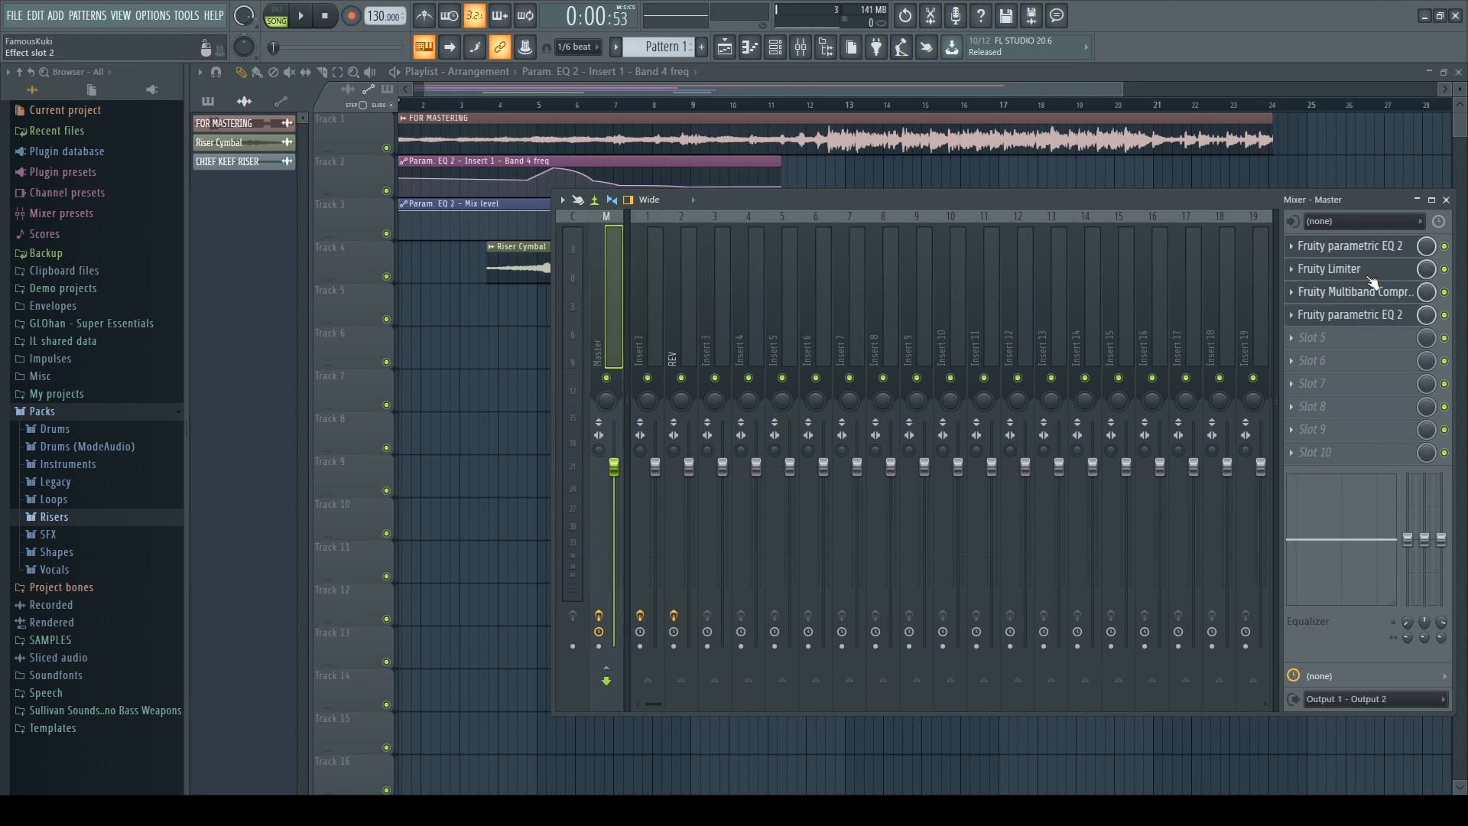
{"action": "left_click", "coordinate": [1352, 264]}
{"action": "left_click", "coordinate": [1391, 249]}
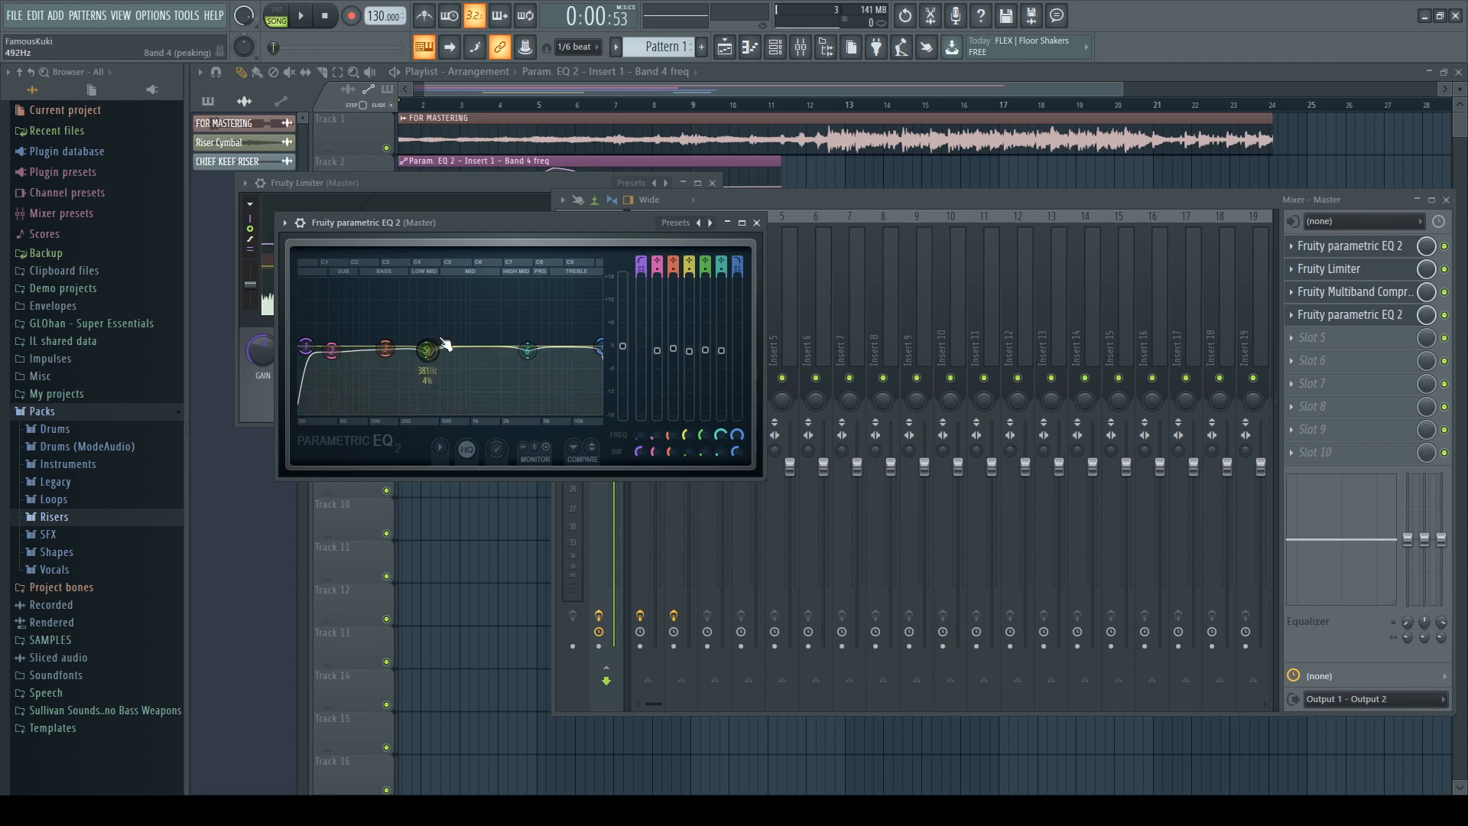
{"action": "left_click", "coordinate": [1355, 269]}
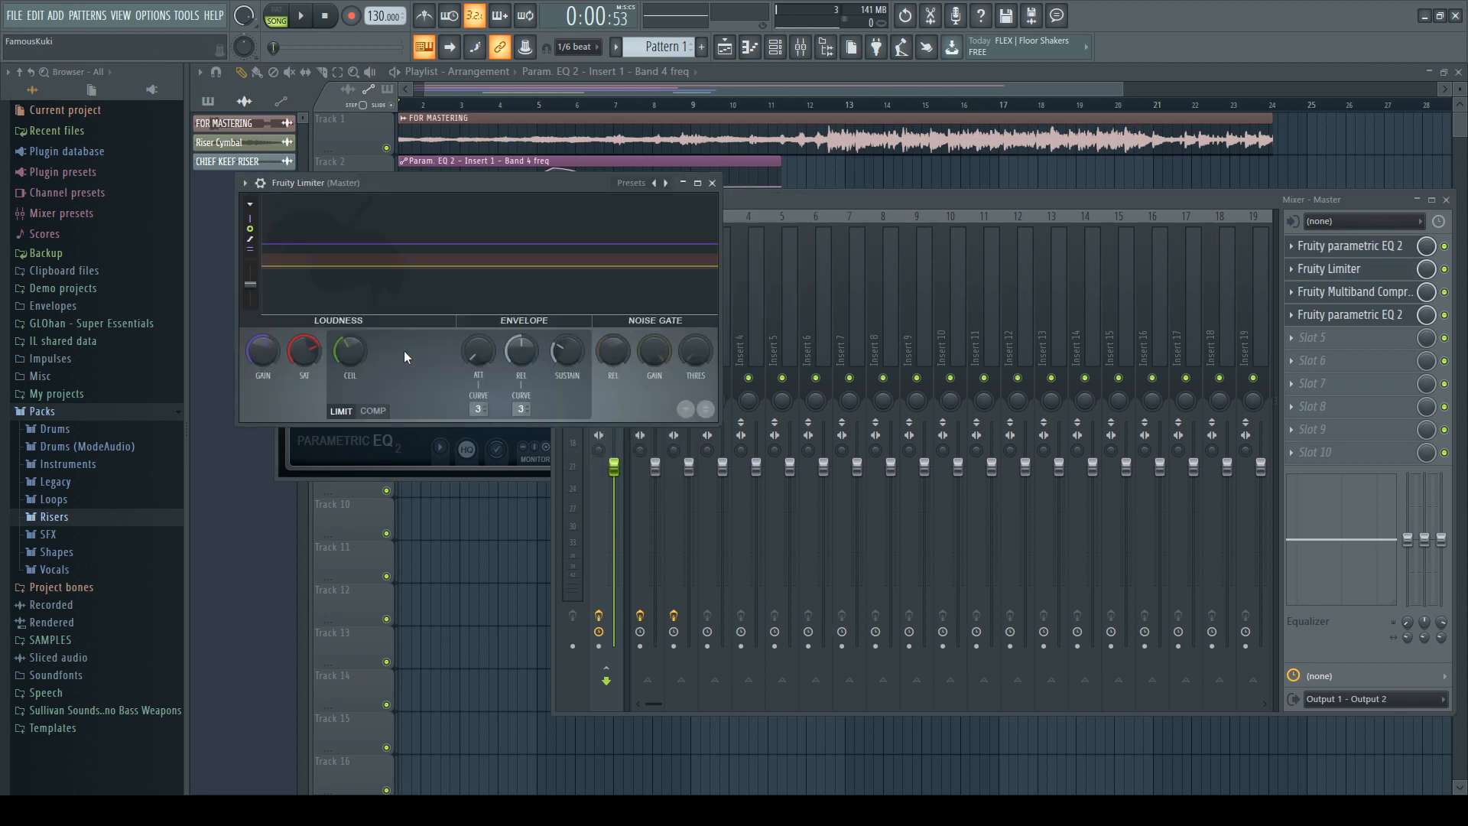
{"action": "left_click_drag", "start_coordinate": [349, 361], "coordinate": [349, 366]}
{"action": "key", "text": "ctrl+z"}
Step: Compare the Master's Fruity Multiband Compressor bypassed and enabled while playing from just before bar 13, and stop playback
{"action": "left_click", "coordinate": [1445, 293]}
{"action": "left_click", "coordinate": [1160, 168]}
{"action": "key", "text": "space"}
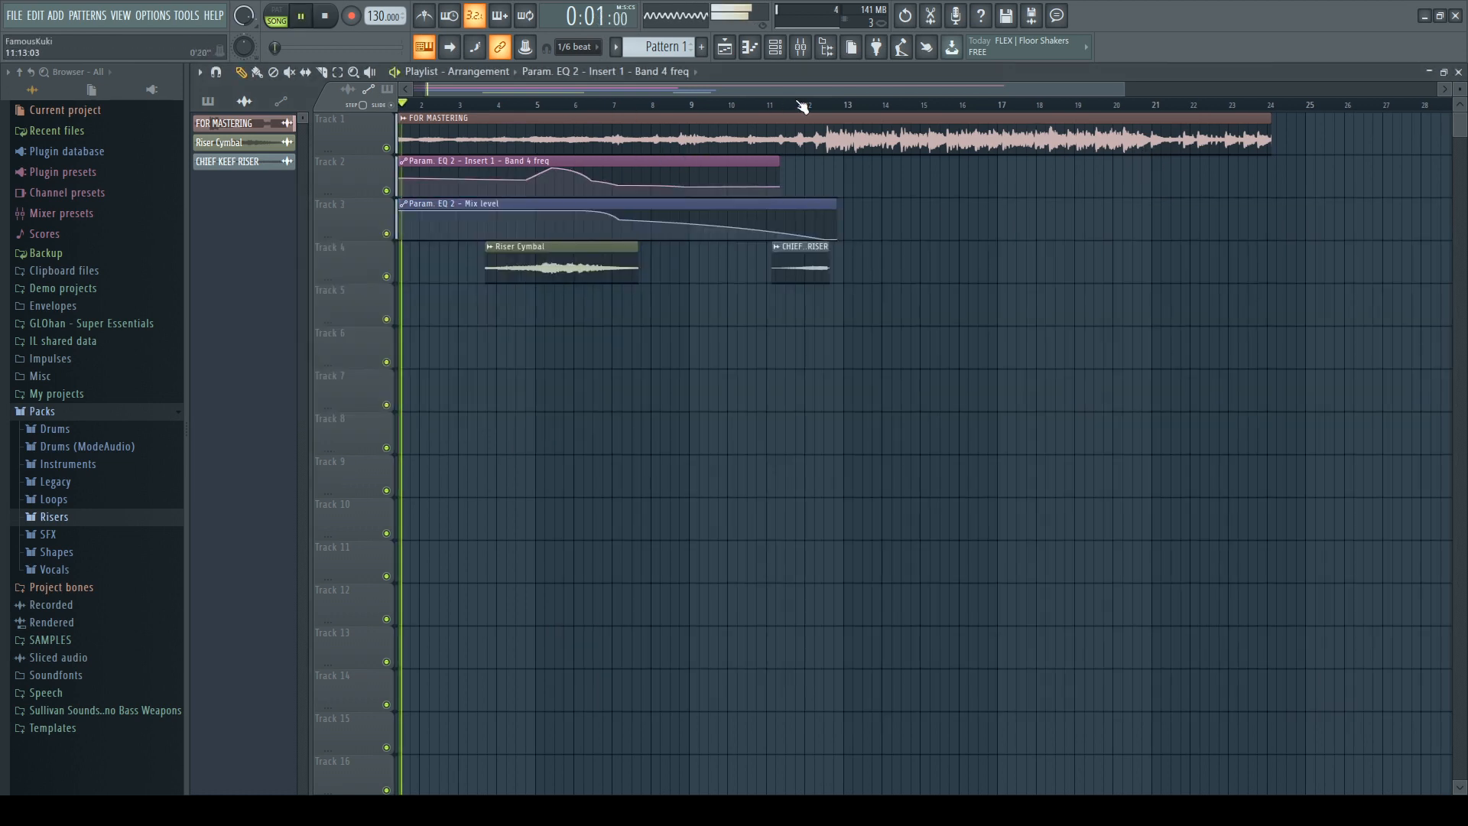
{"action": "left_click", "coordinate": [841, 105]}
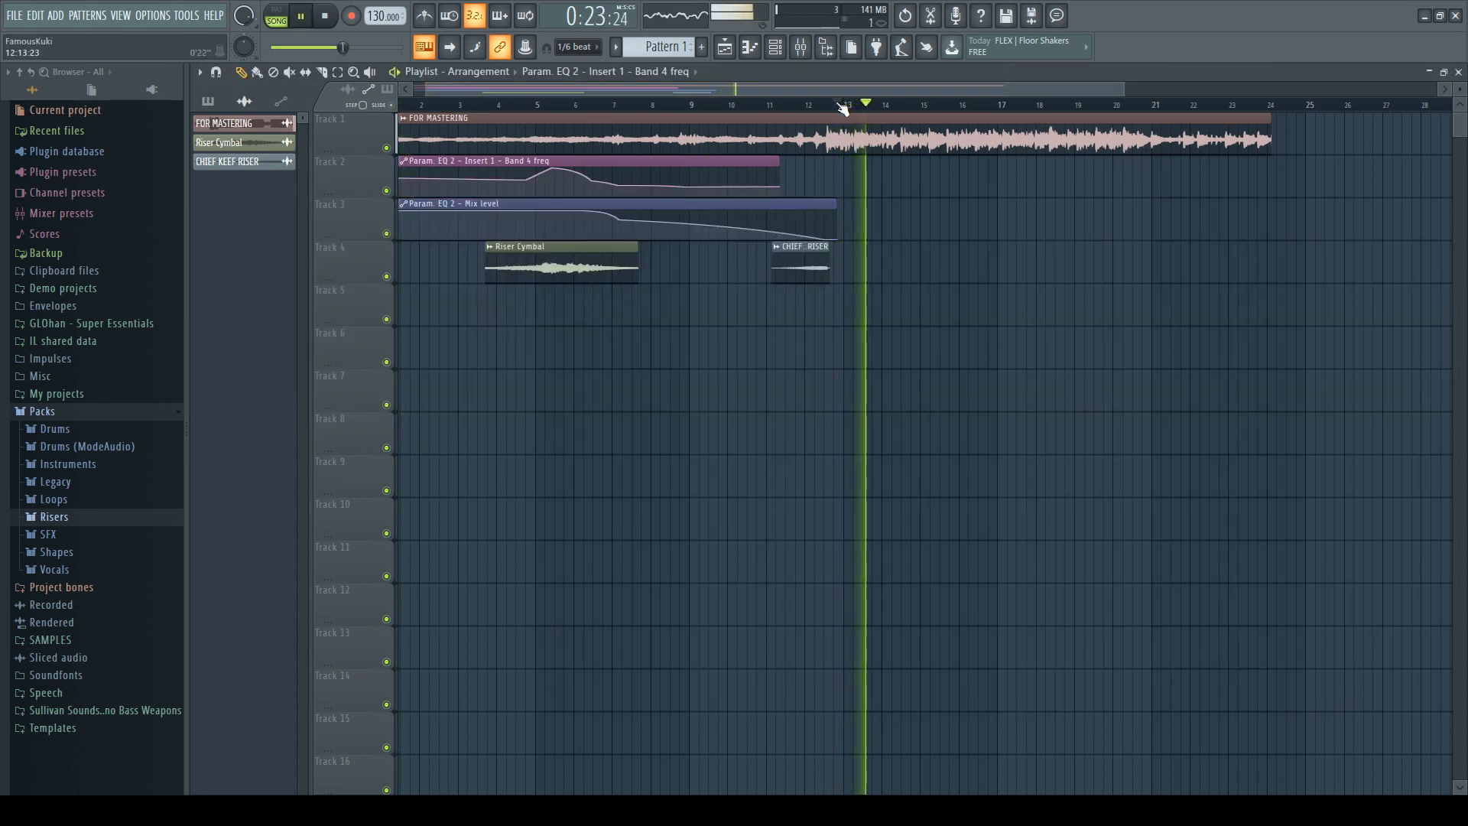
{"action": "key", "text": "space"}
{"action": "left_click", "coordinate": [800, 47]}
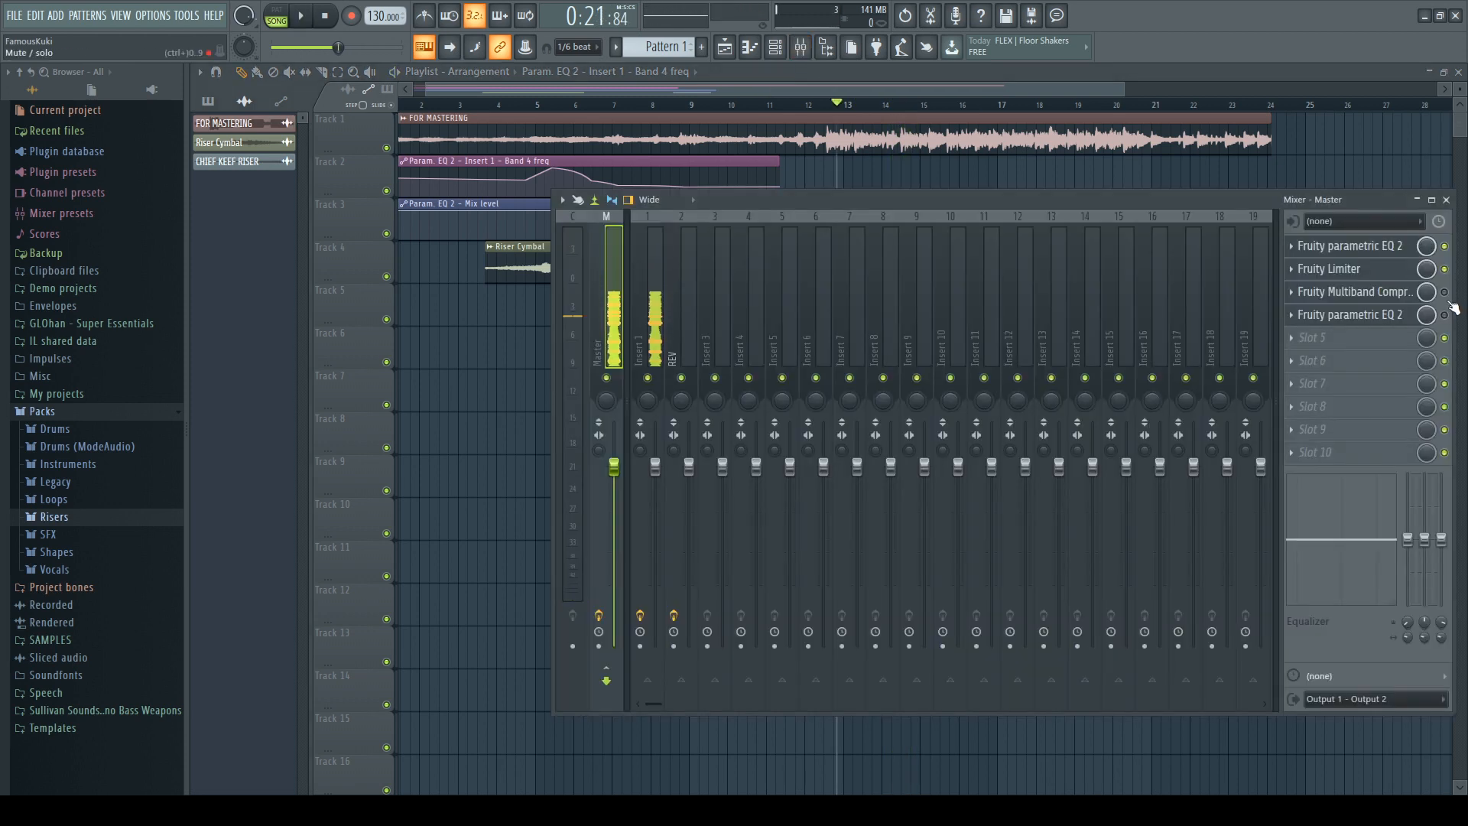
{"action": "key", "text": "space"}
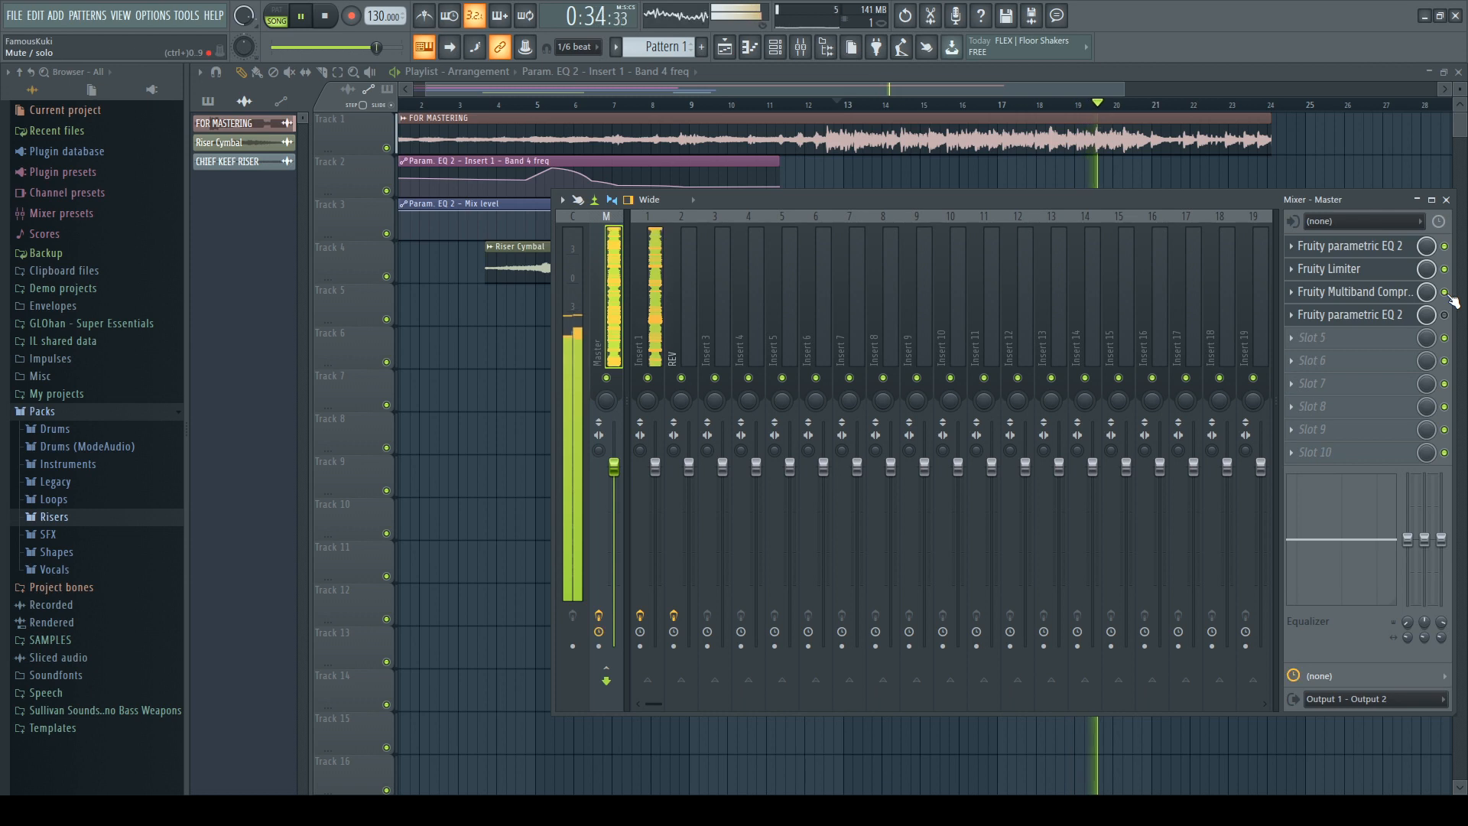
{"action": "key", "text": "space"}
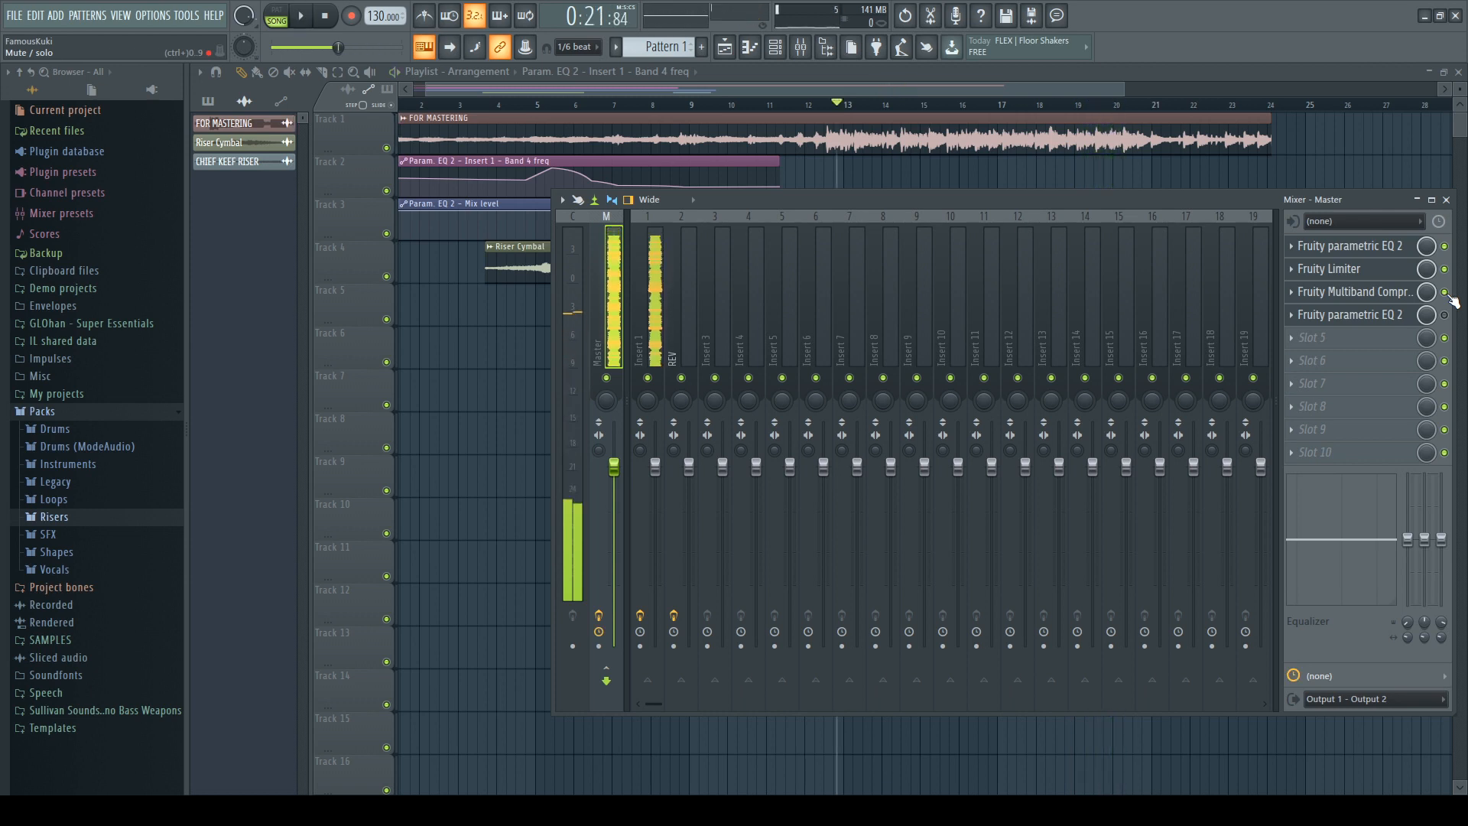
Step: Toggle the built-in limiter of the Master's Fruity Multiband Compressor during playback from just before bar 13, and stop playback
{"action": "left_click", "coordinate": [1372, 314]}
{"action": "left_click", "coordinate": [1376, 293]}
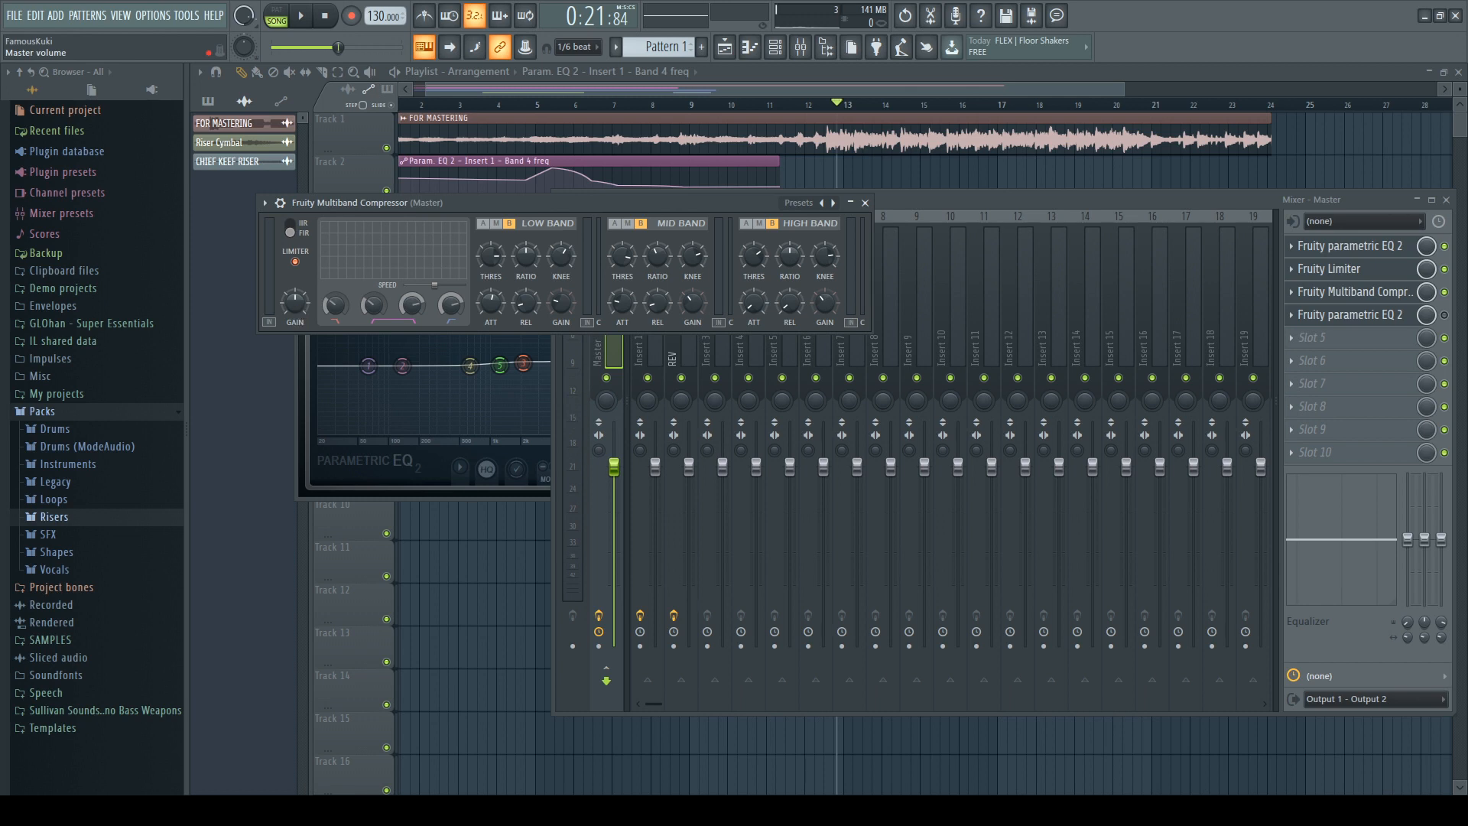
{"action": "left_click", "coordinate": [296, 262]}
{"action": "key", "text": "space"}
{"action": "left_click", "coordinate": [297, 263]}
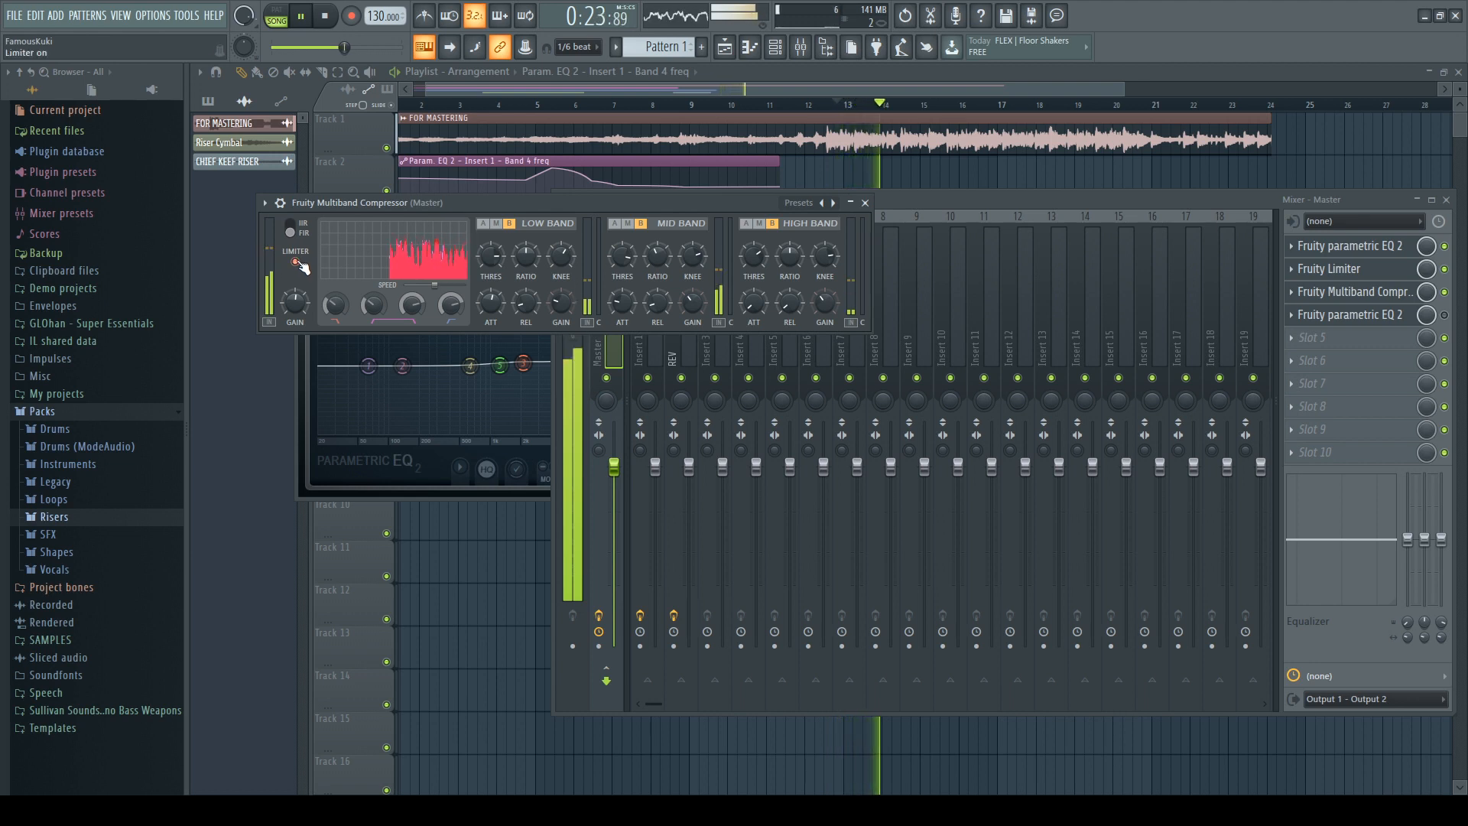
{"action": "key", "text": "space"}
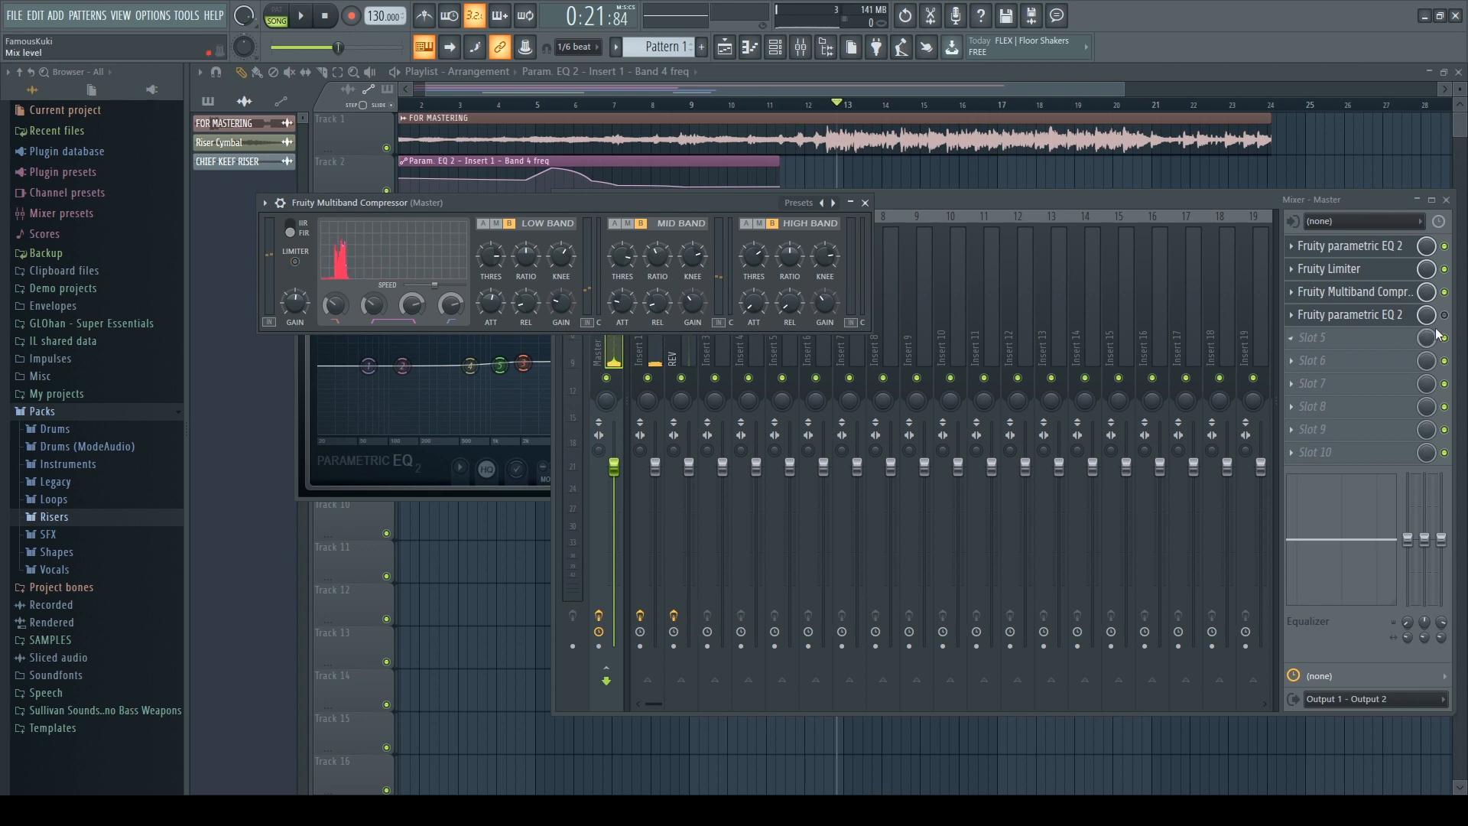
Step: Compare the mix during playback with all four Master effects bypassed and re-enabled, and stop playback
{"action": "left_click", "coordinate": [1396, 322]}
{"action": "key", "text": "space"}
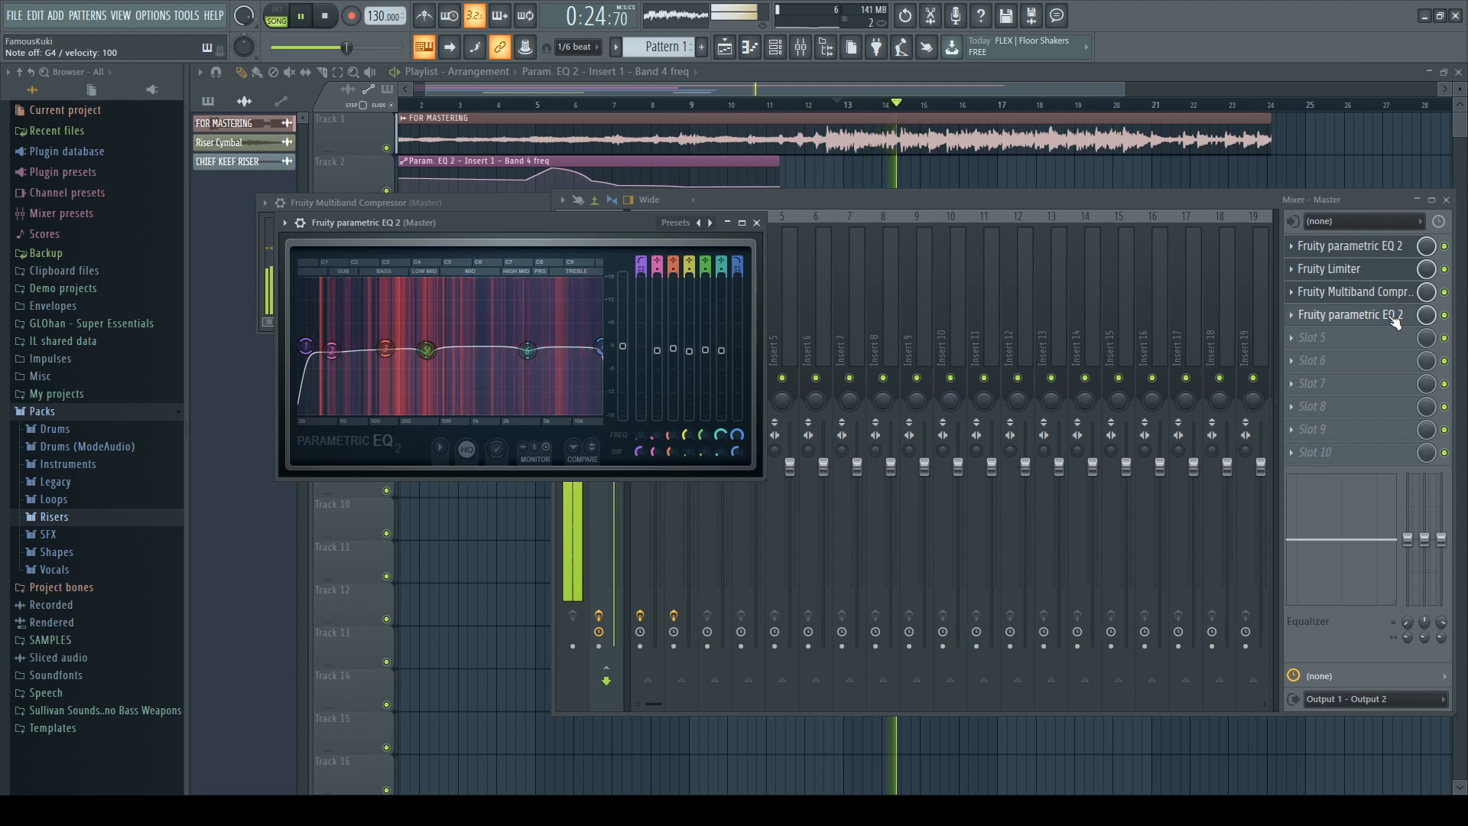
{"action": "left_click", "coordinate": [1445, 315]}
{"action": "left_click", "coordinate": [1445, 292]}
{"action": "left_click", "coordinate": [1445, 270]}
{"action": "left_click", "coordinate": [1445, 247]}
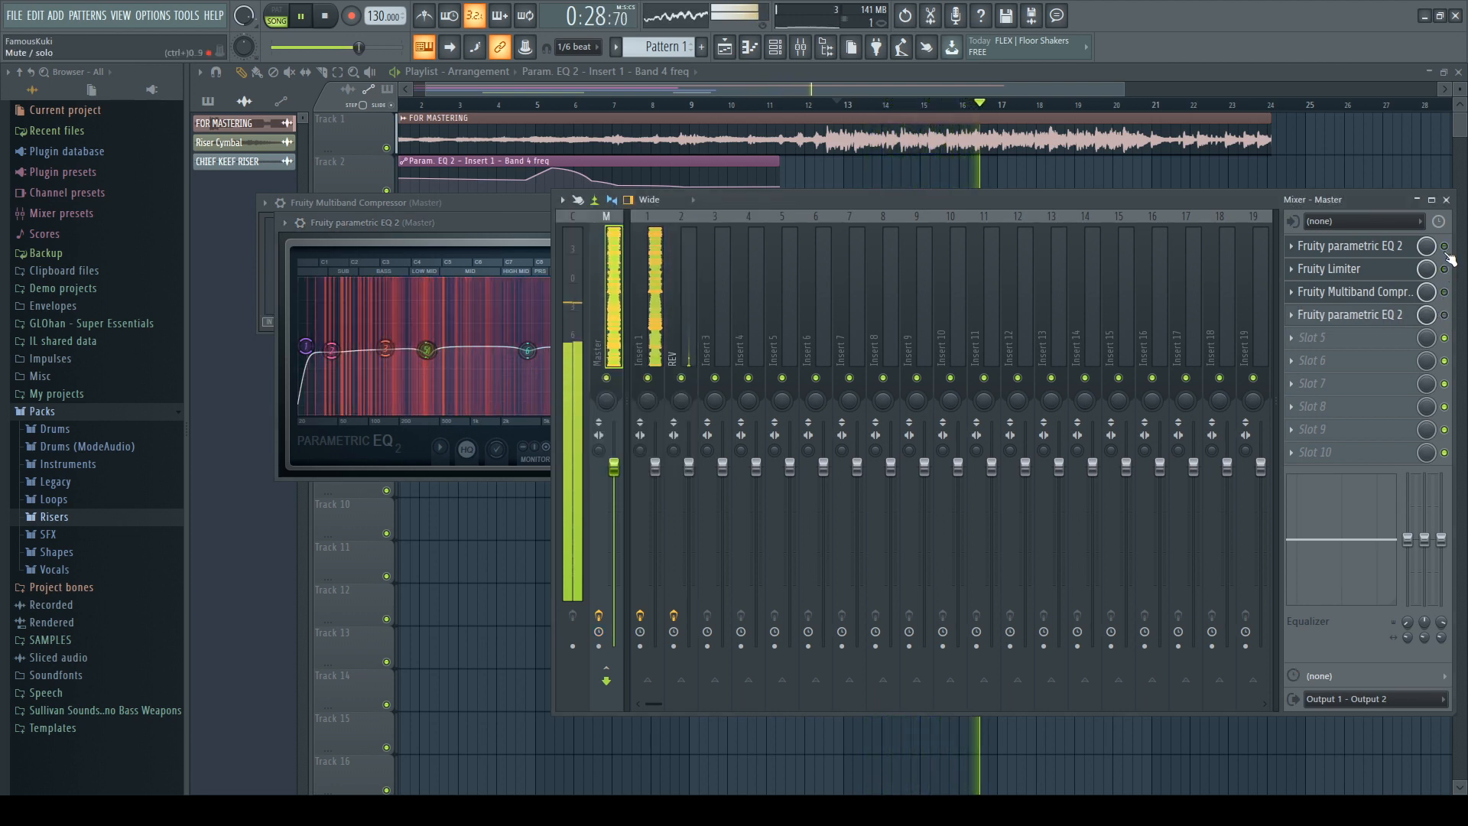
{"action": "left_click", "coordinate": [1445, 247]}
{"action": "left_click", "coordinate": [1445, 270]}
{"action": "left_click", "coordinate": [1445, 292]}
{"action": "left_click", "coordinate": [1445, 315]}
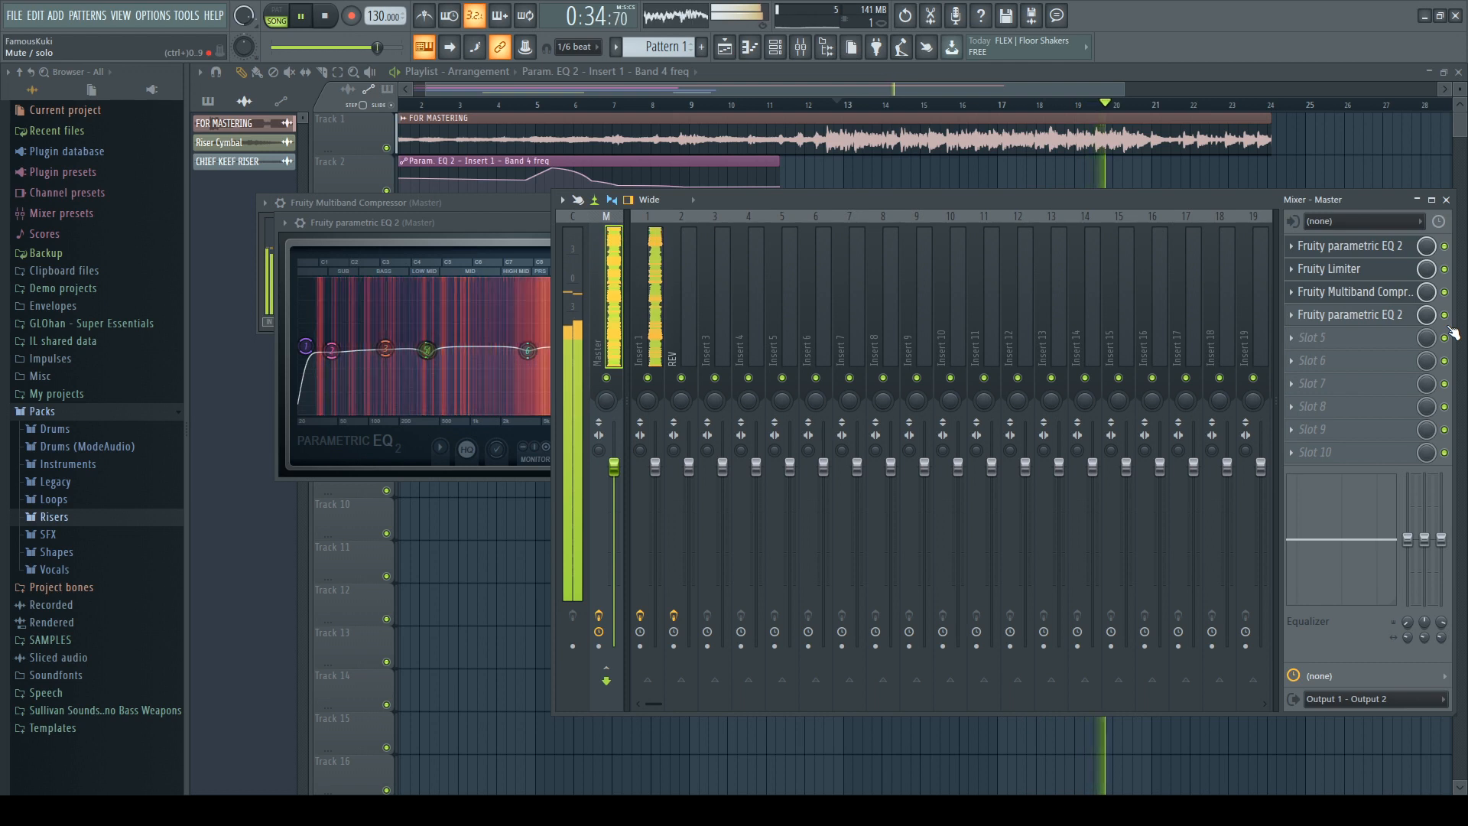
{"action": "key", "text": "space"}
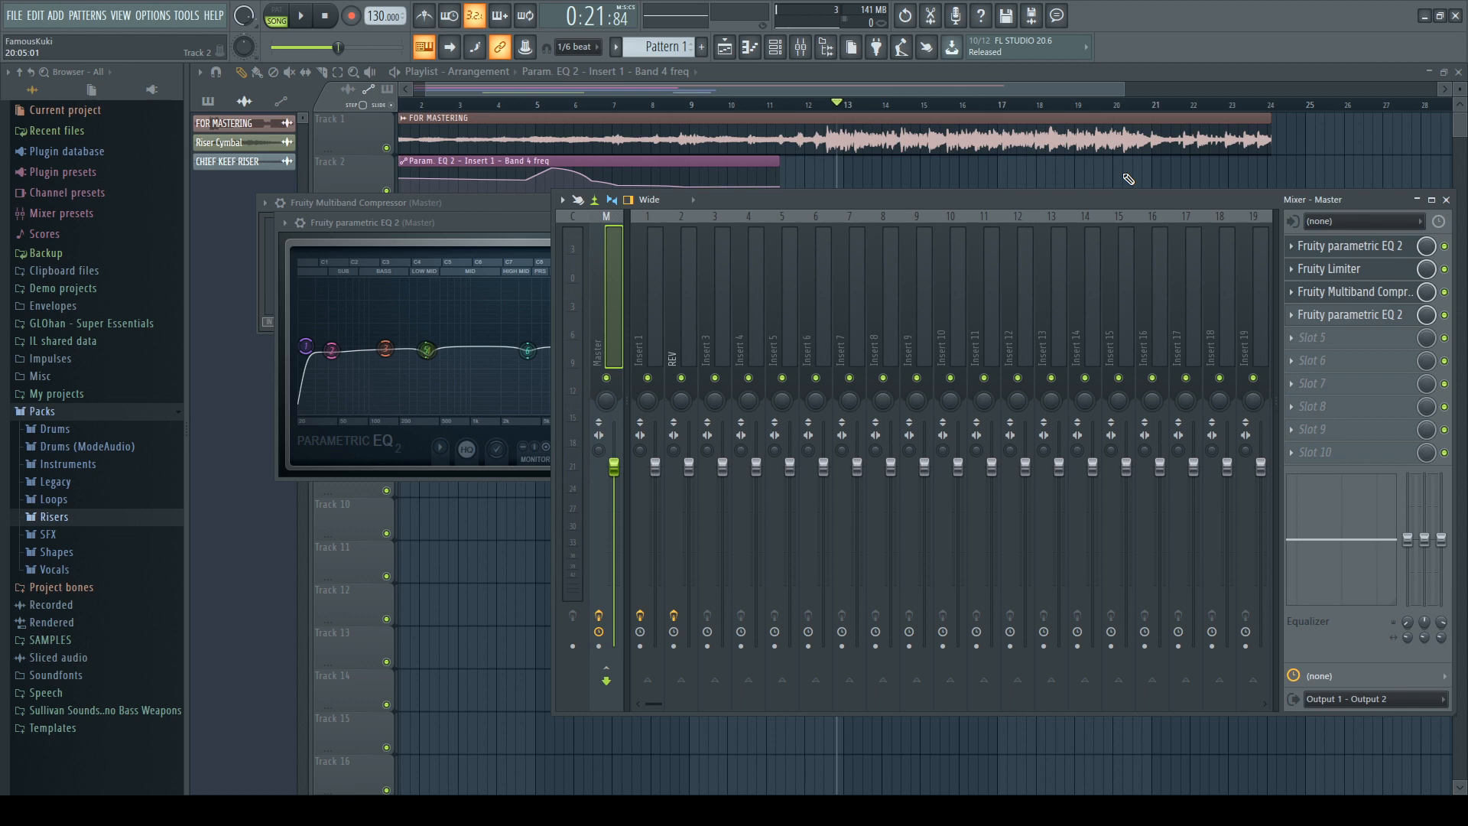
Step: Stop playback of the mastered arrangement and view the full length of the FINAL PRODUCT clip on Track 5
{"action": "left_click_drag", "start_coordinate": [1144, 170], "coordinate": [1238, 306]}
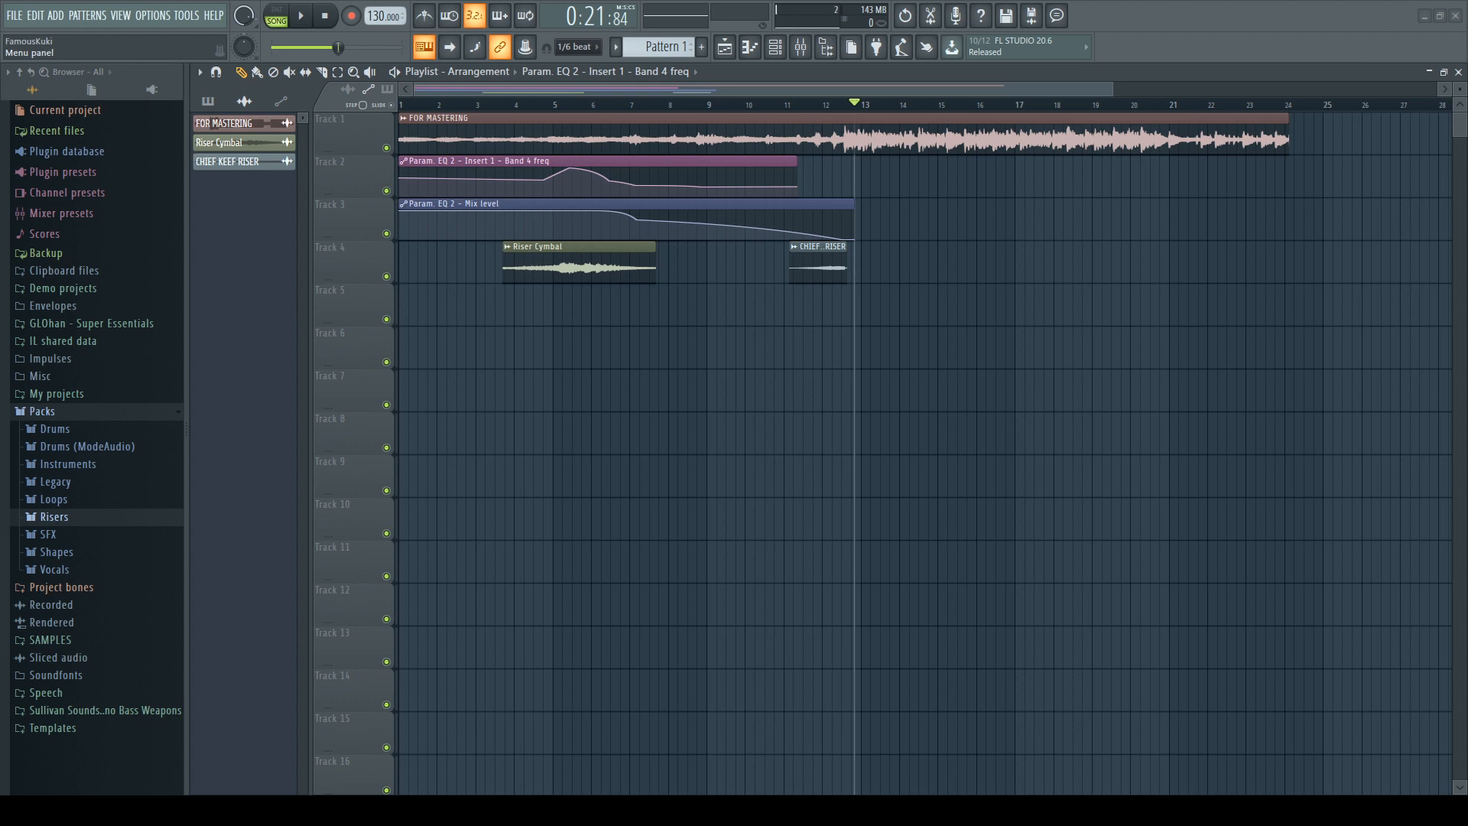
{"action": "key", "text": "space"}
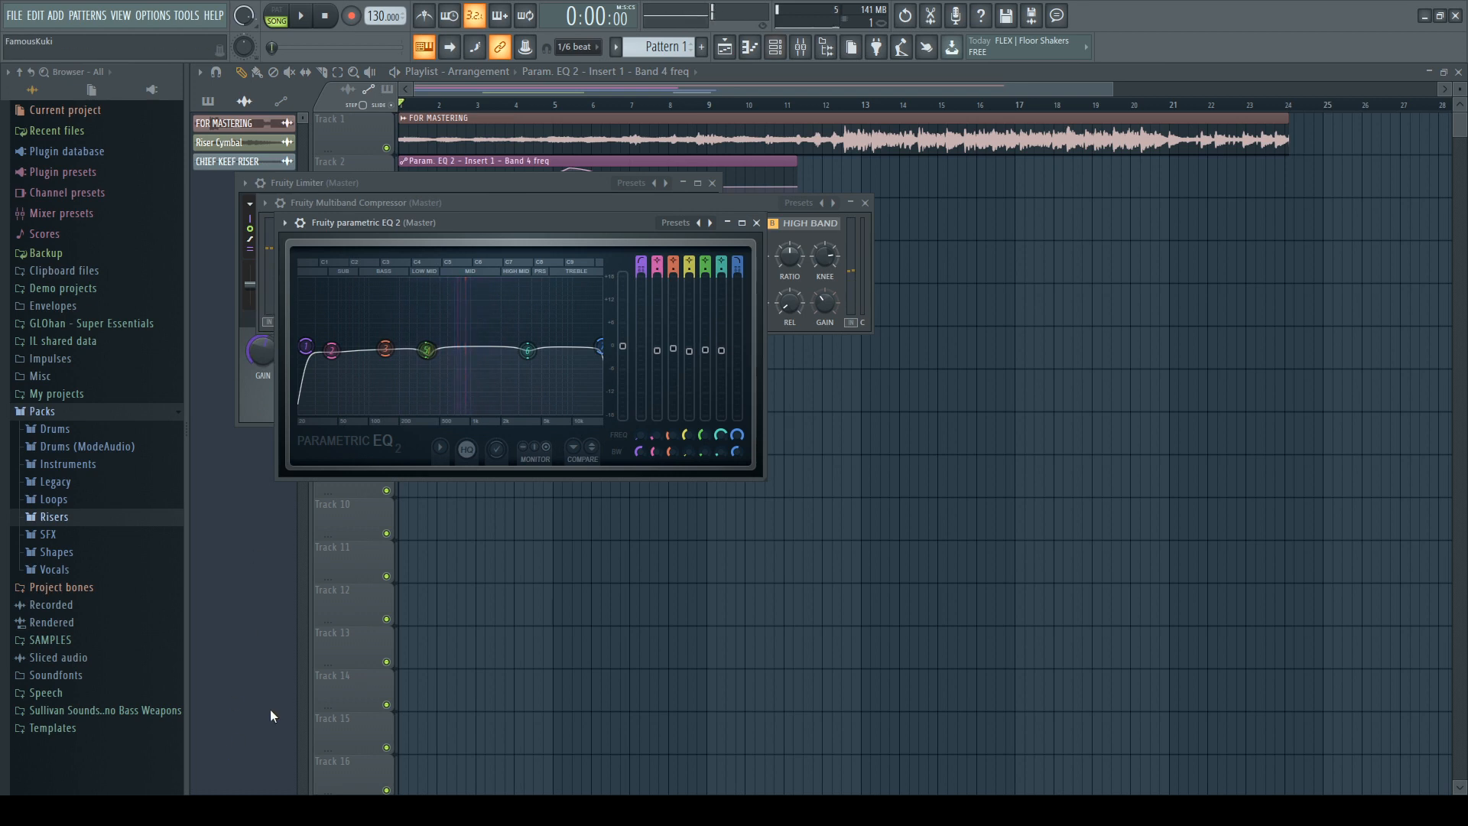
{"action": "right_click", "coordinate": [1004, 276]}
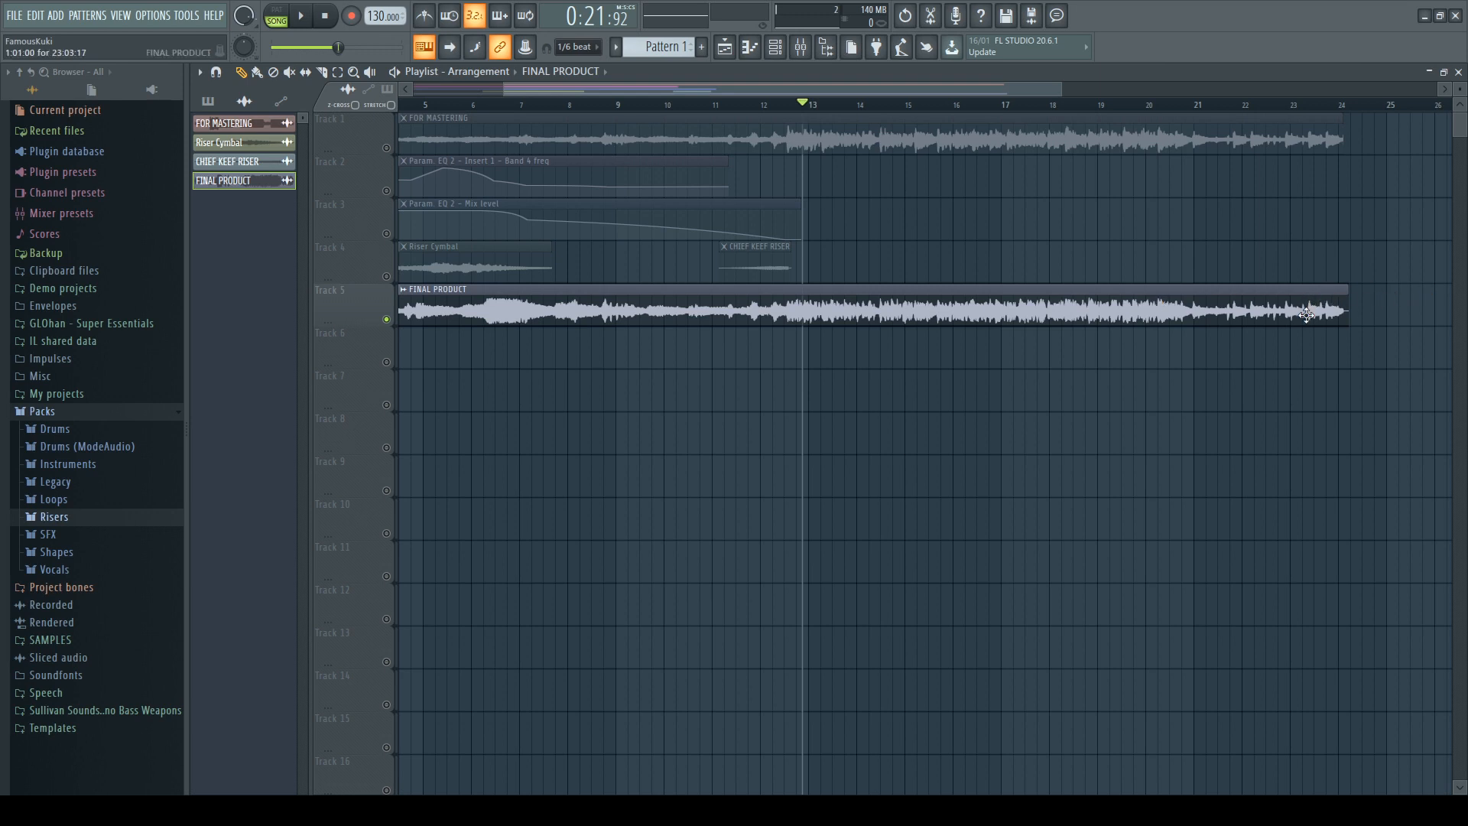
{"action": "scroll", "coordinate": [1269, 329], "scroll_direction": "down", "scroll_amount": 3}
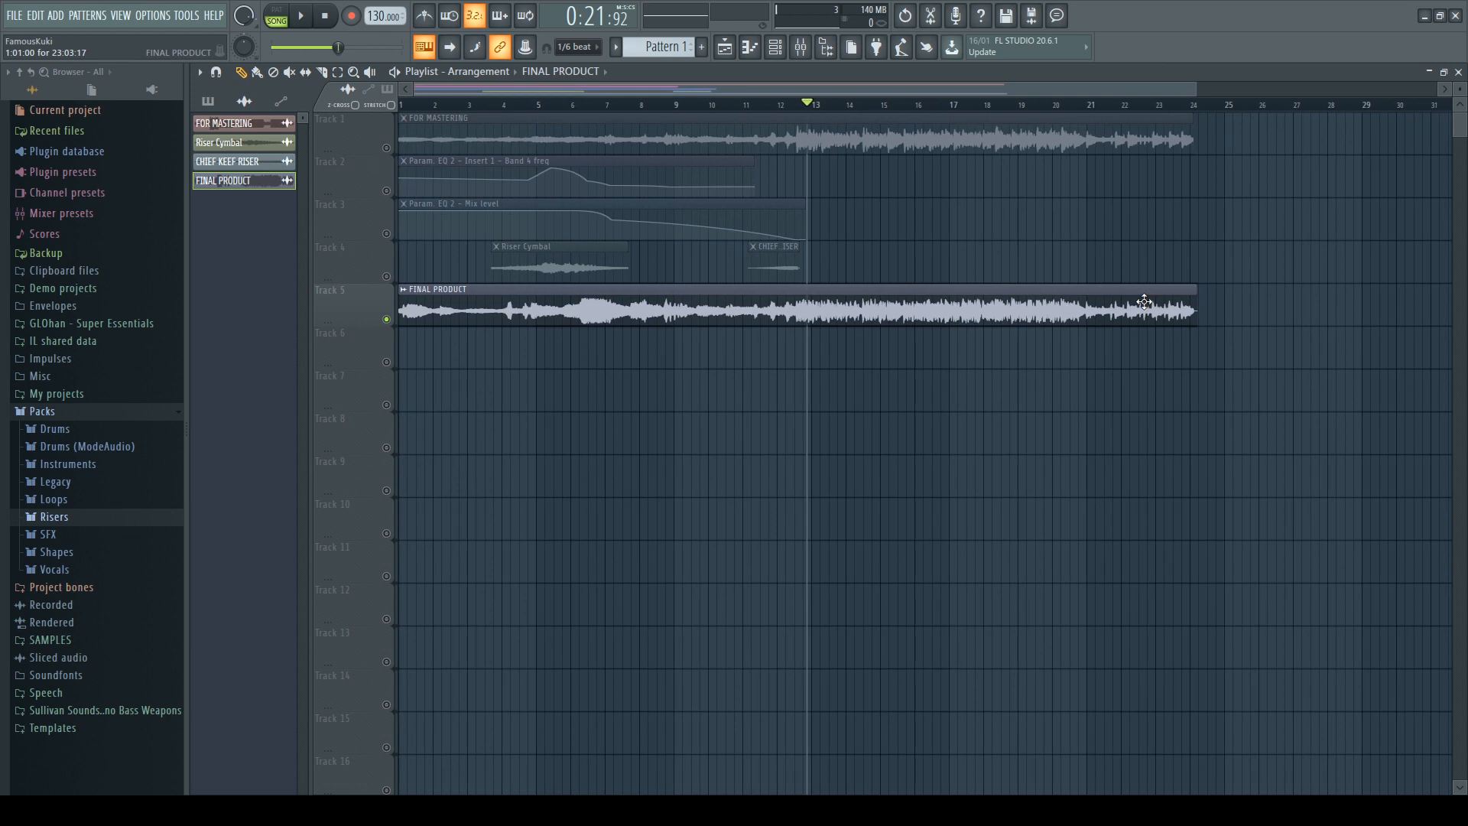